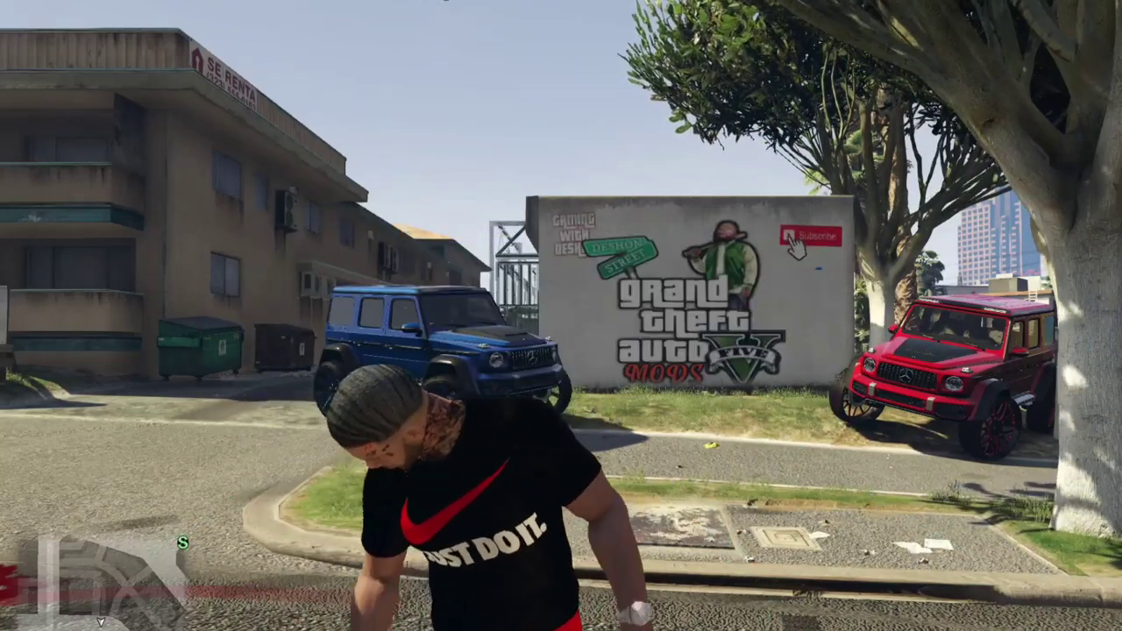
key("w")
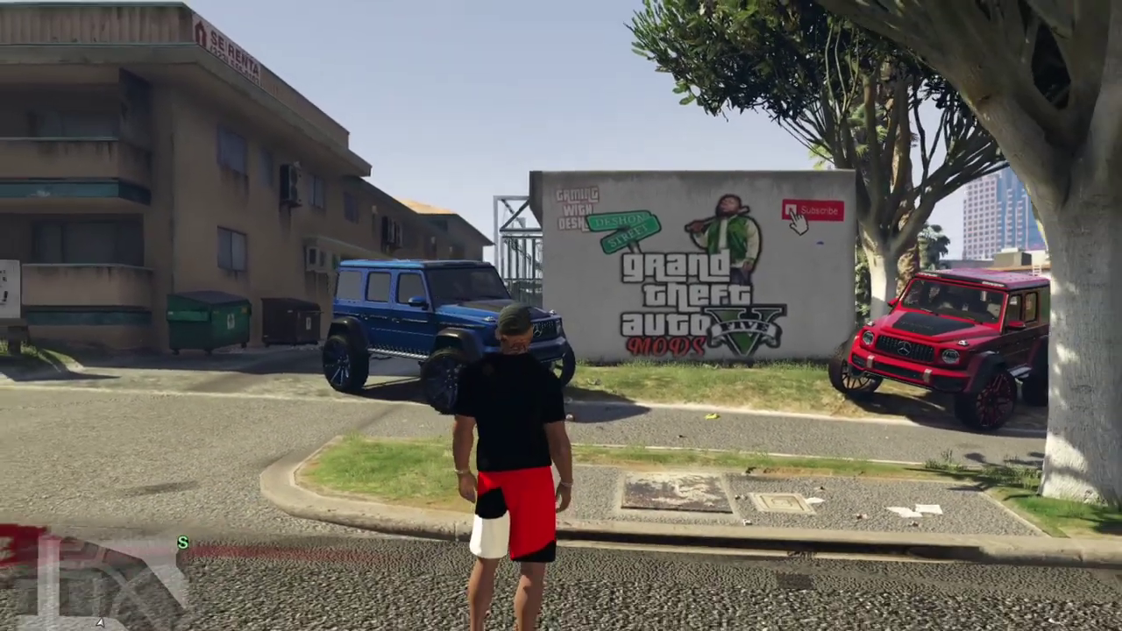
key("v")
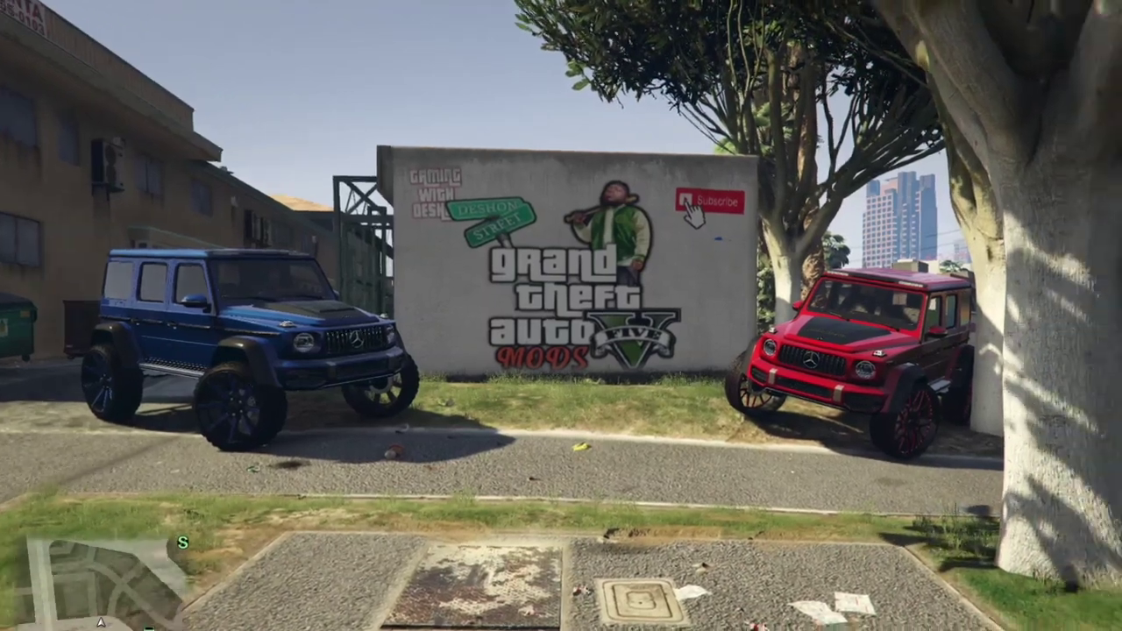
key("w")
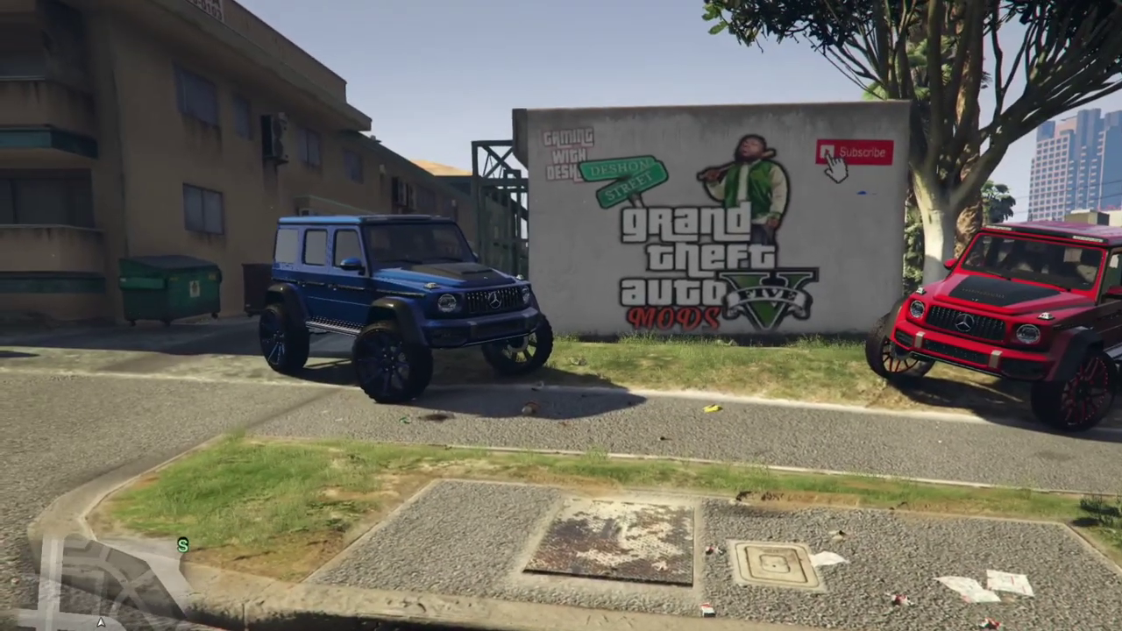
key("s")
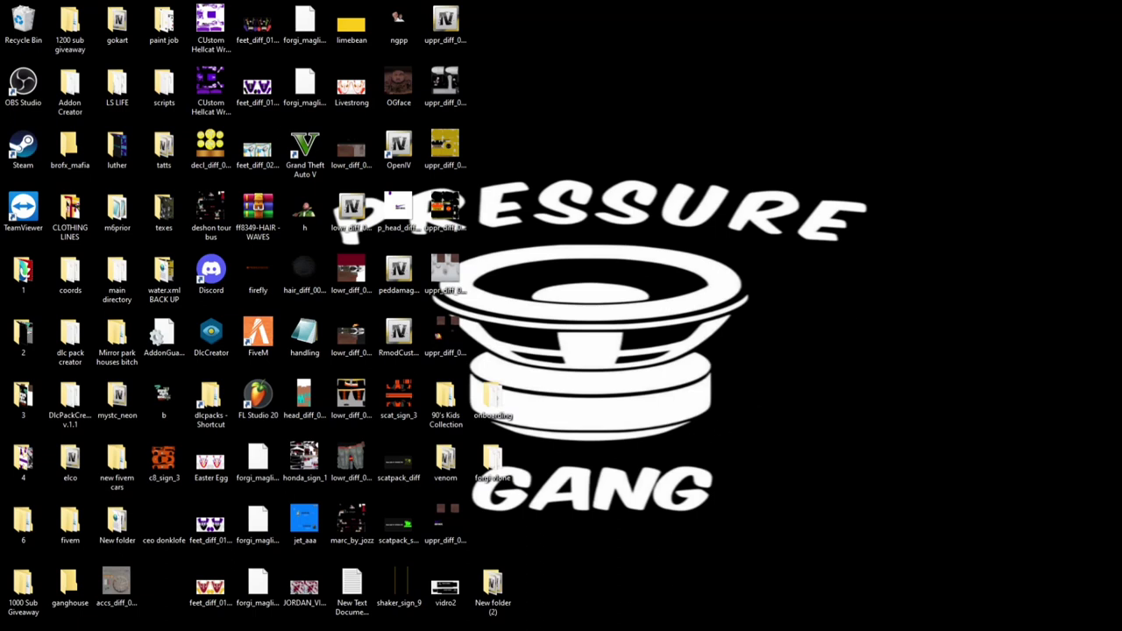
- Switch to OpenIV and open the GTA V mods folder with edit mode on
mouse_move(500, 630)
left_click(499, 630)
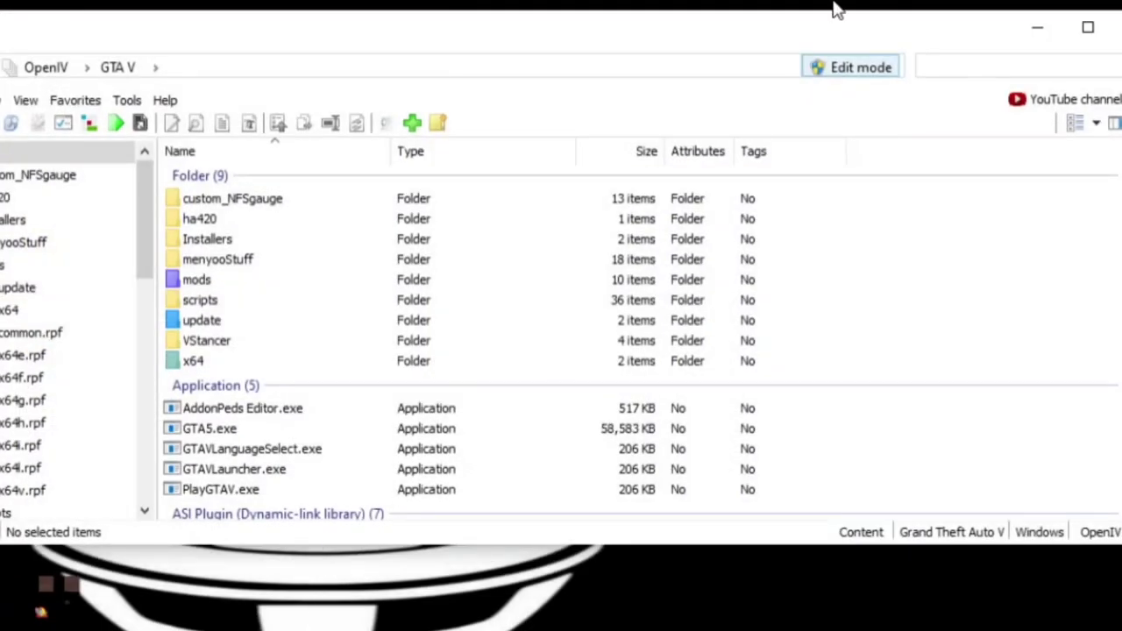
left_click(855, 75)
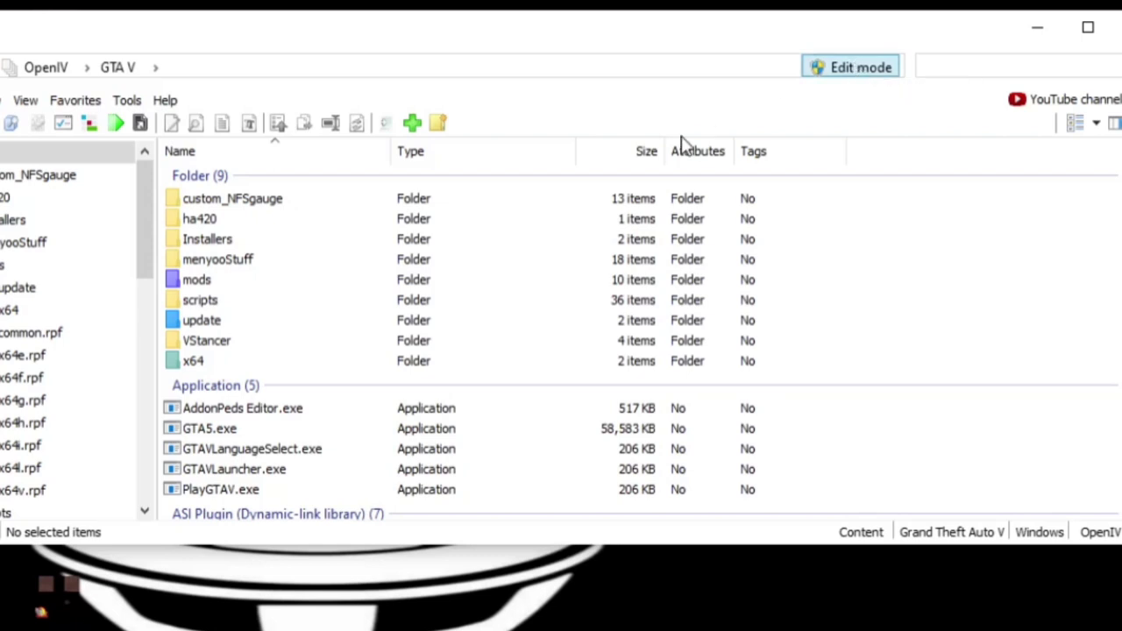
double_click(220, 286)
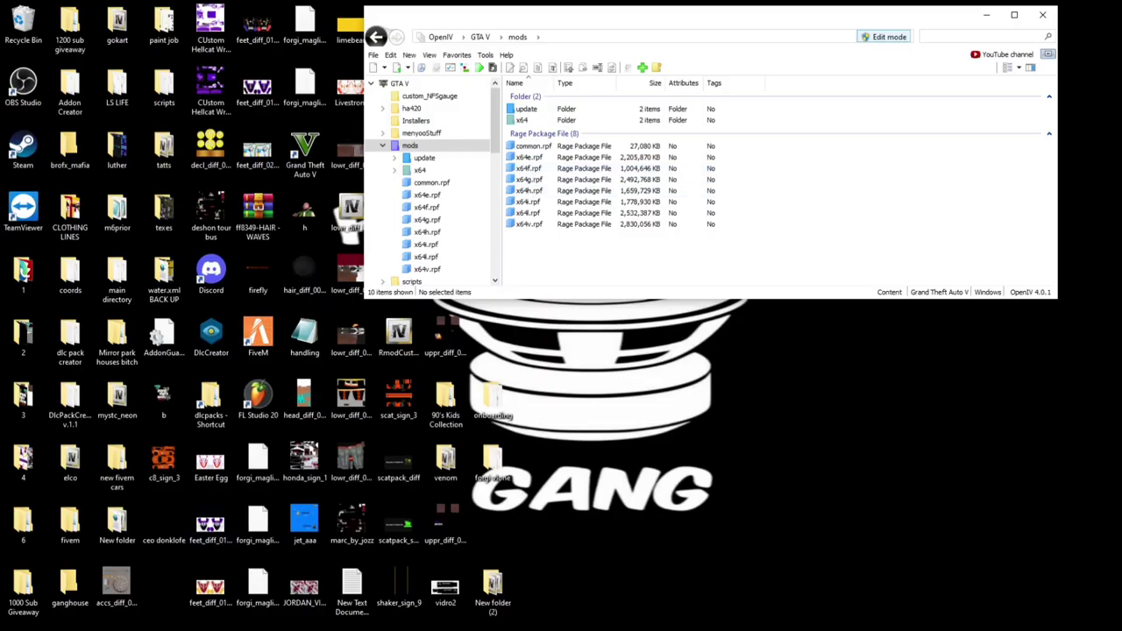
- Open the Grand Theft Auto V game folder in File Explorer and copy the x64g RPF file
right_click(315, 627)
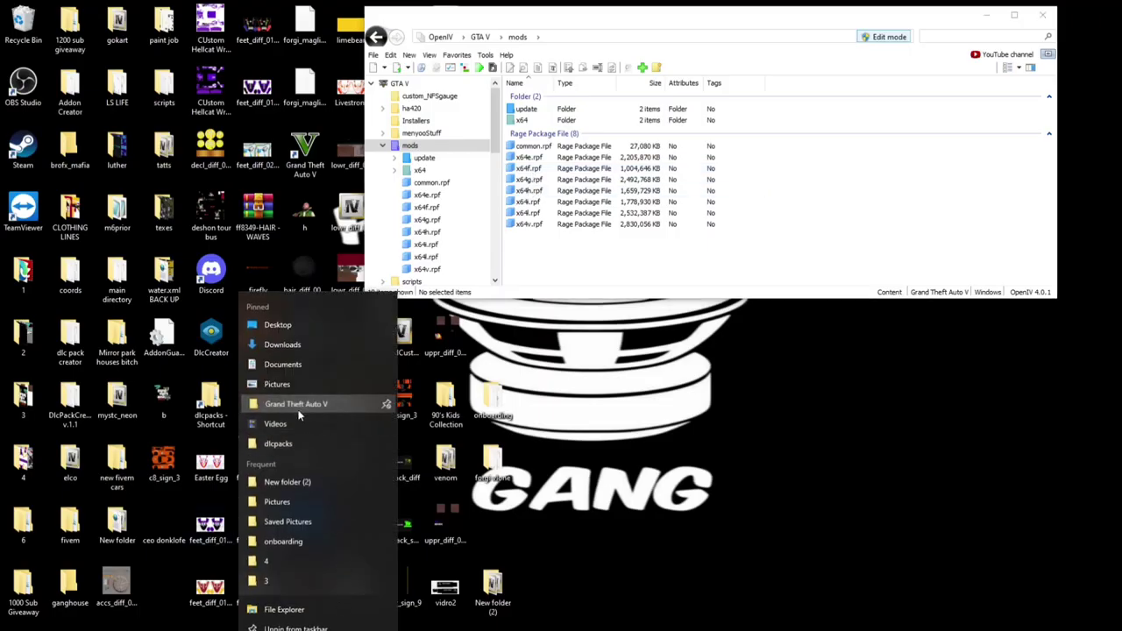
left_click(298, 407)
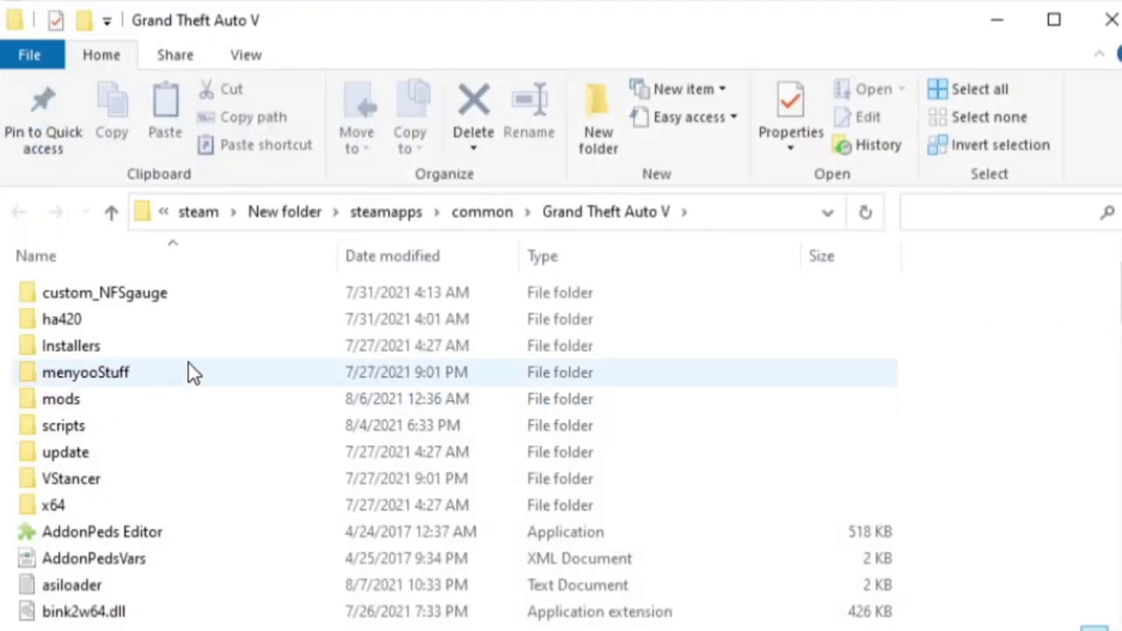
scroll(211, 383, "down", 10)
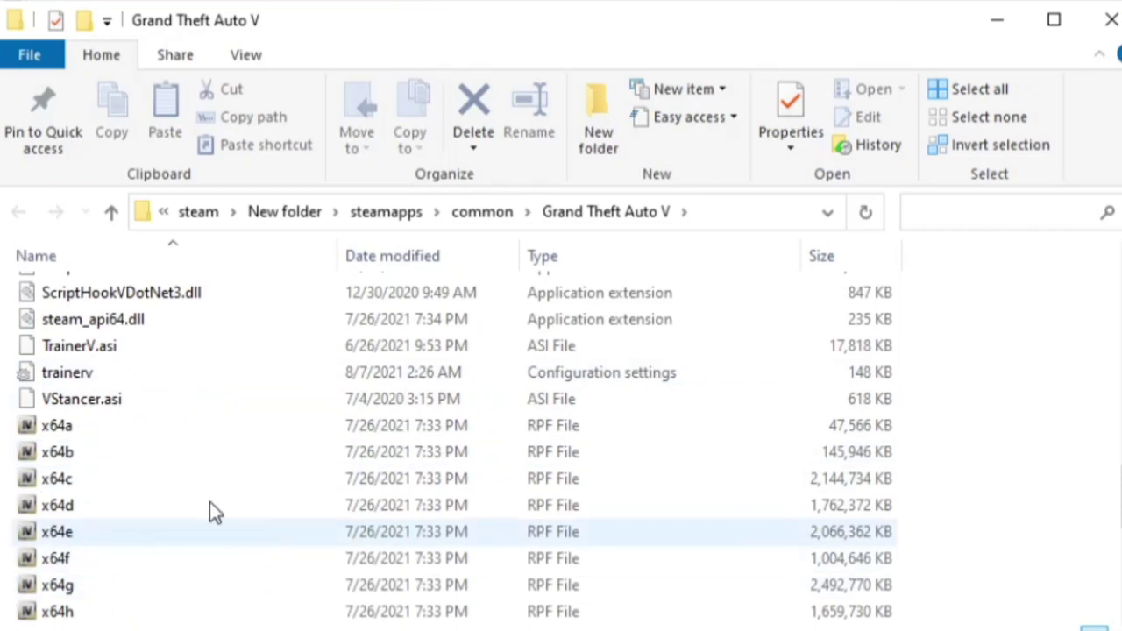
scroll(167, 499, "down", 1)
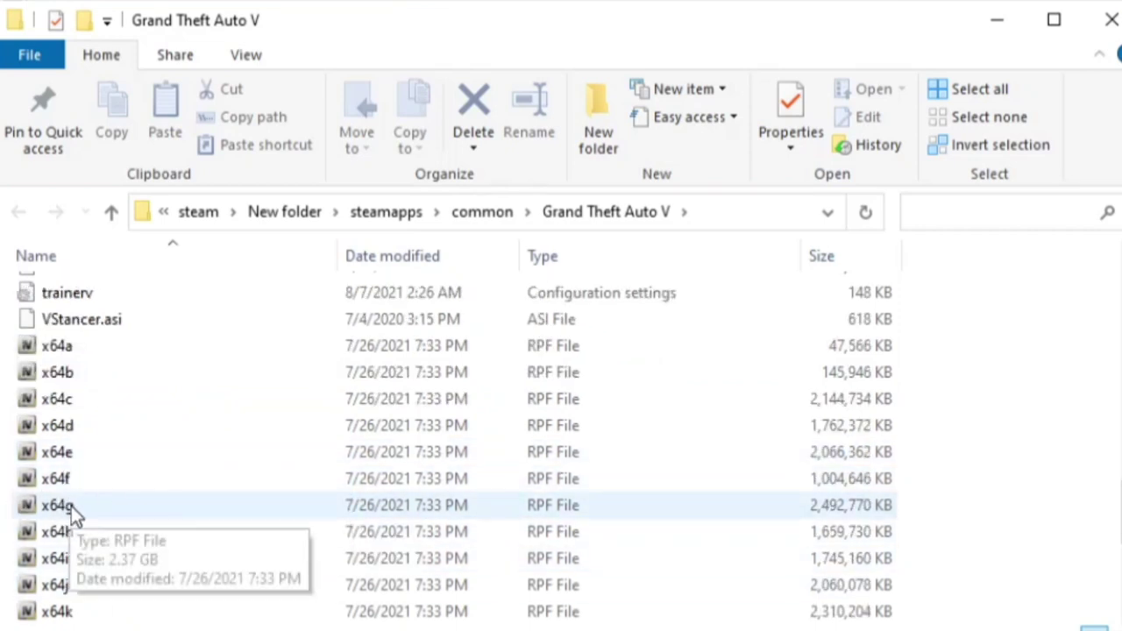
right_click(73, 505)
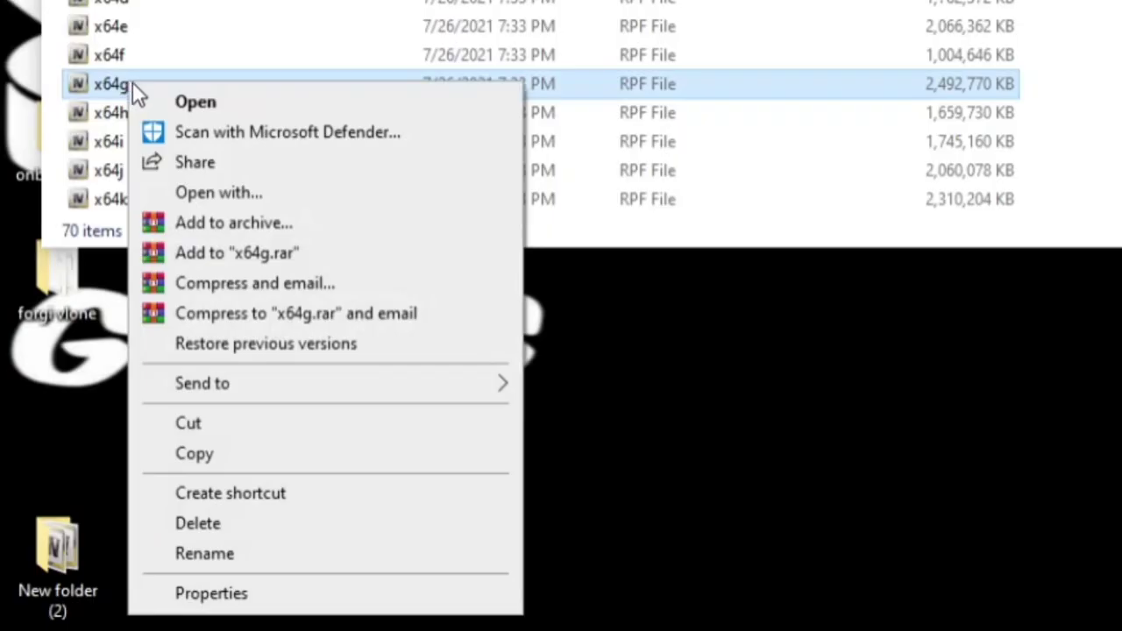
left_click(193, 454)
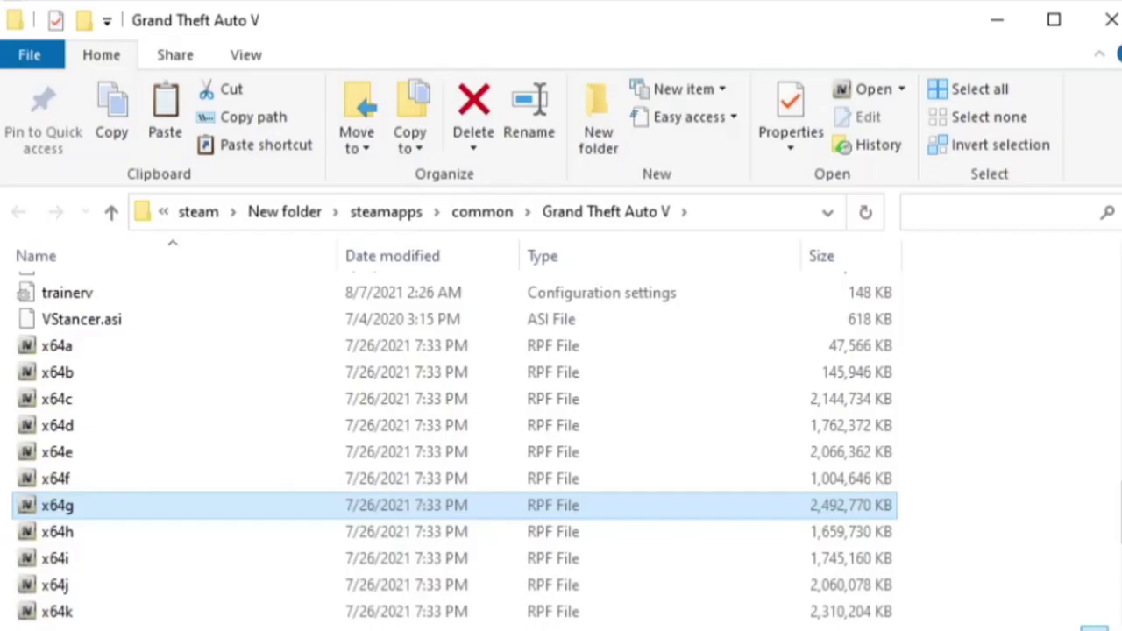
- Open the mods folder as the paste destination for x64g and close the File Explorer window
scroll(158, 464, "up", 15)
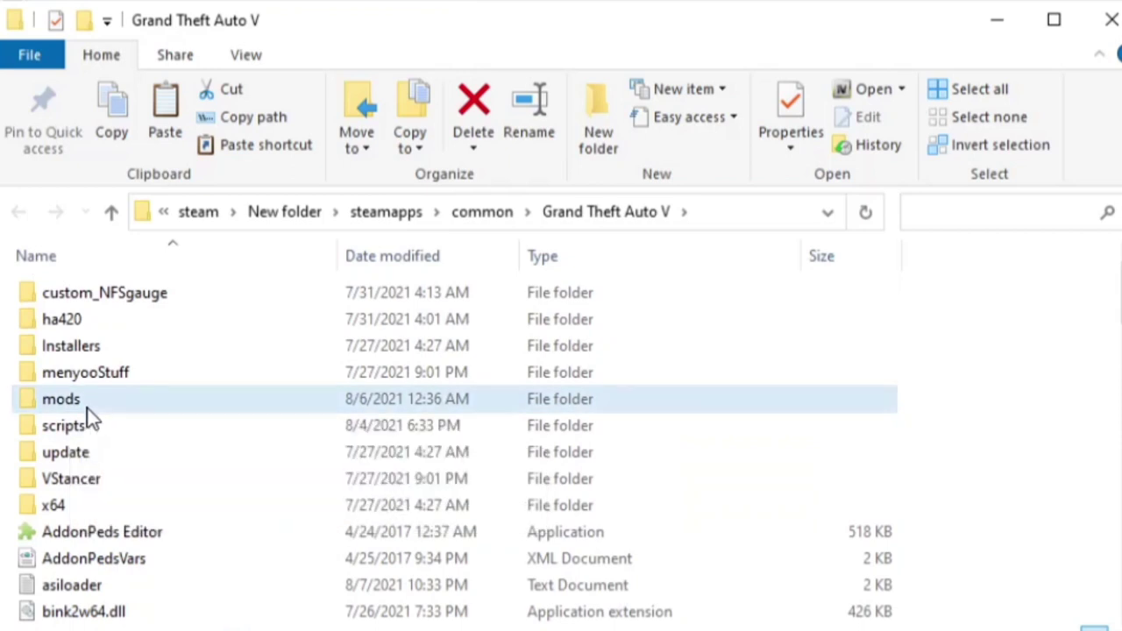
double_click(91, 410)
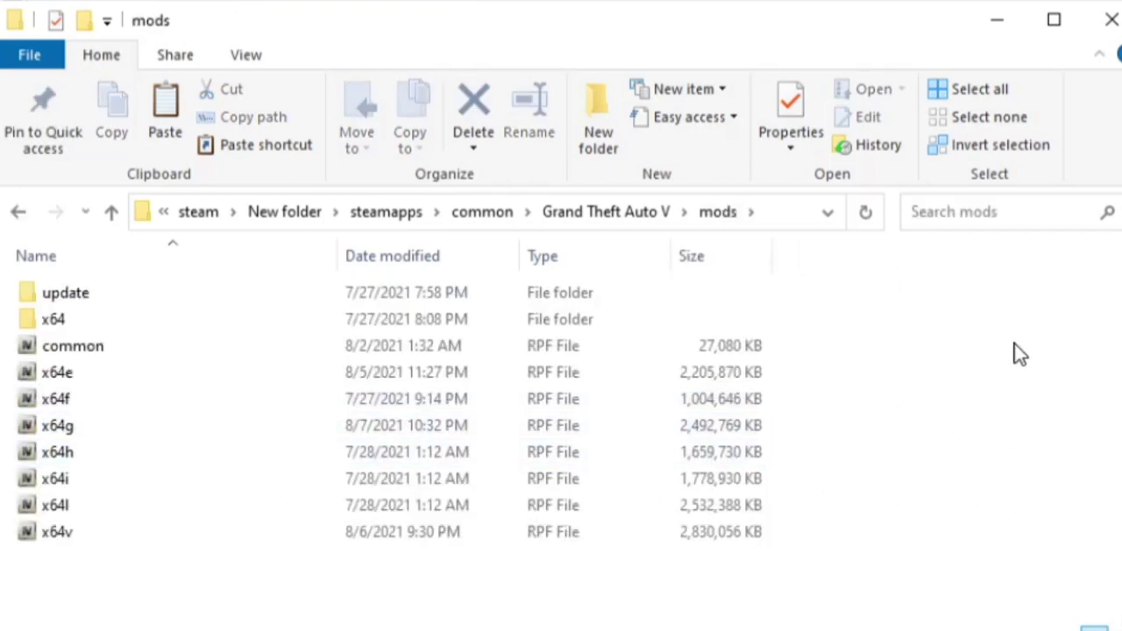
right_click(1022, 406)
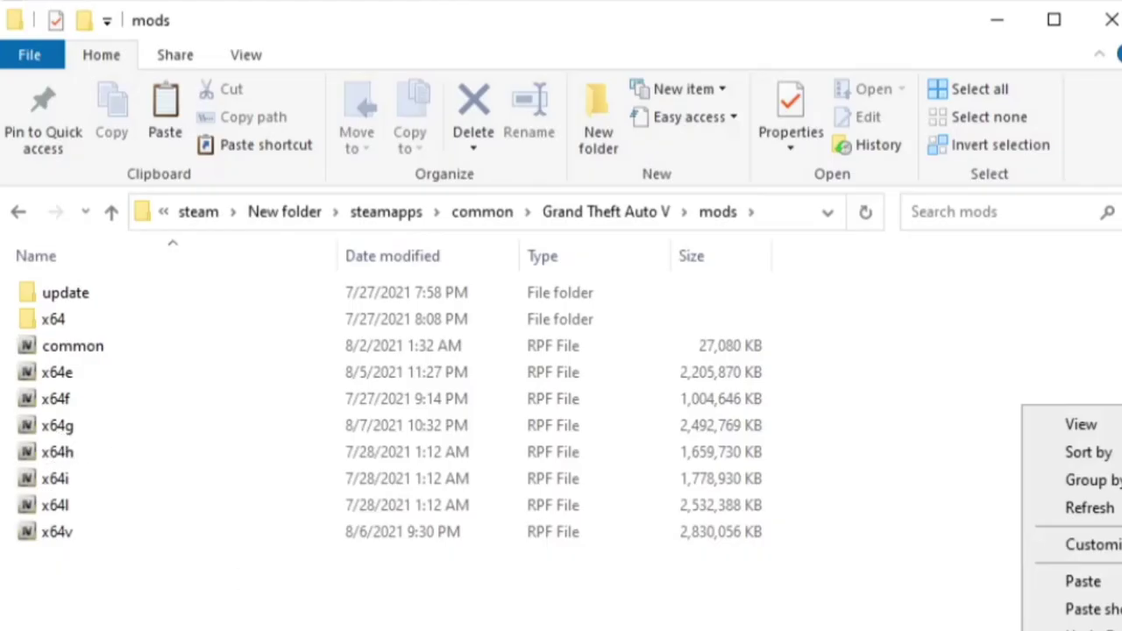
left_click(838, 539)
left_click(1112, 19)
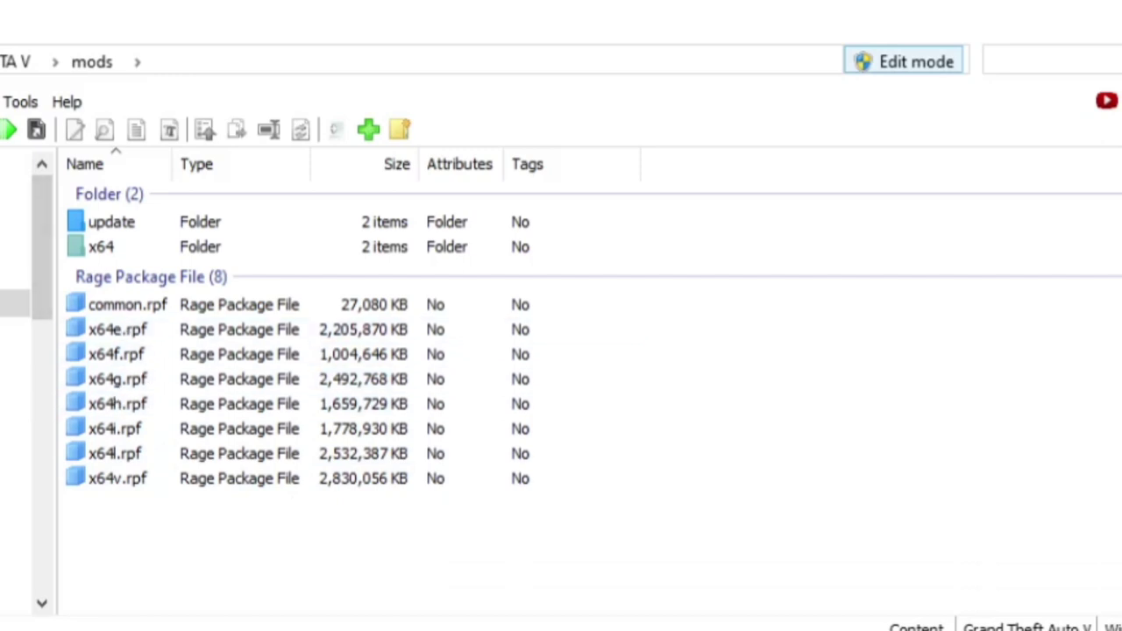
- In OpenIV, open mods > x64g.rpf > levels > gta5 > generic > gtxd.rpf and clear the file selection
double_click(154, 384)
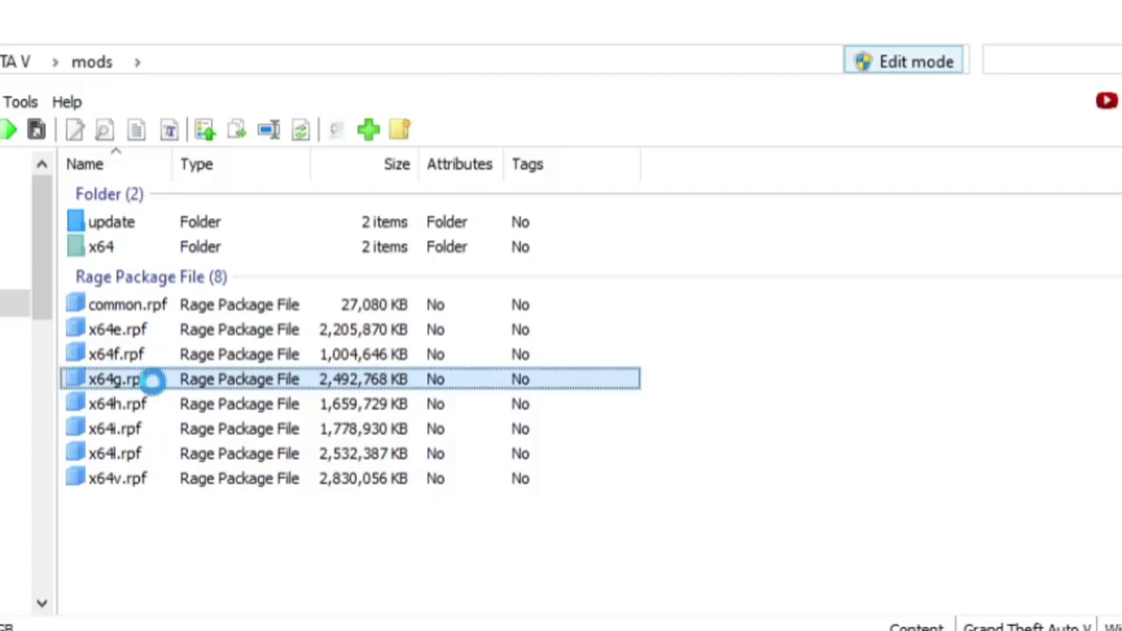
double_click(159, 230)
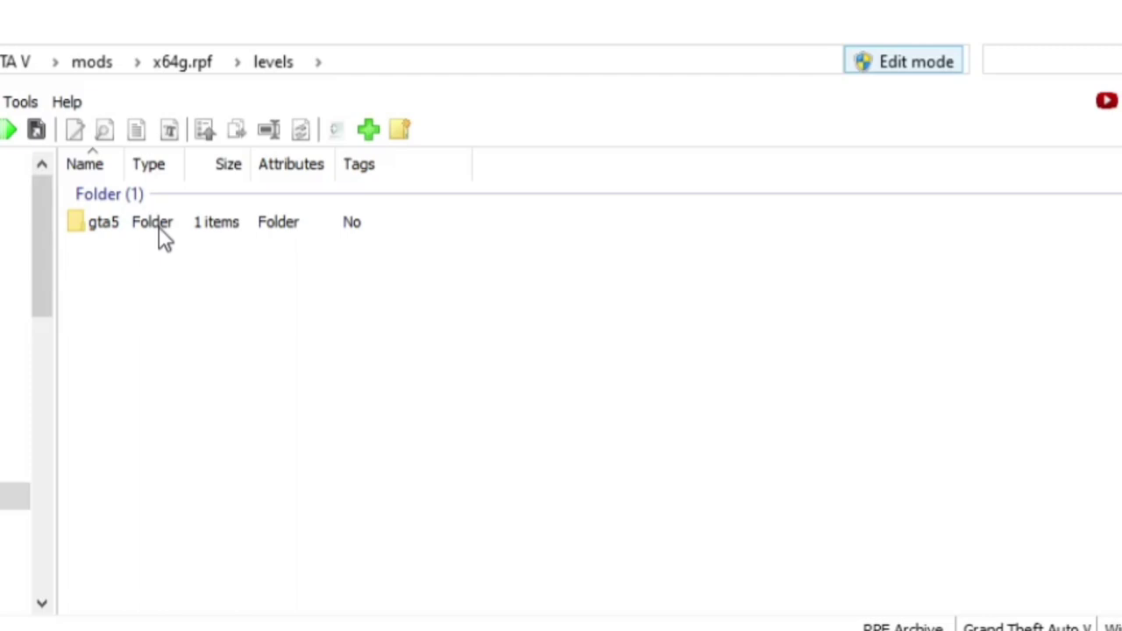
double_click(159, 229)
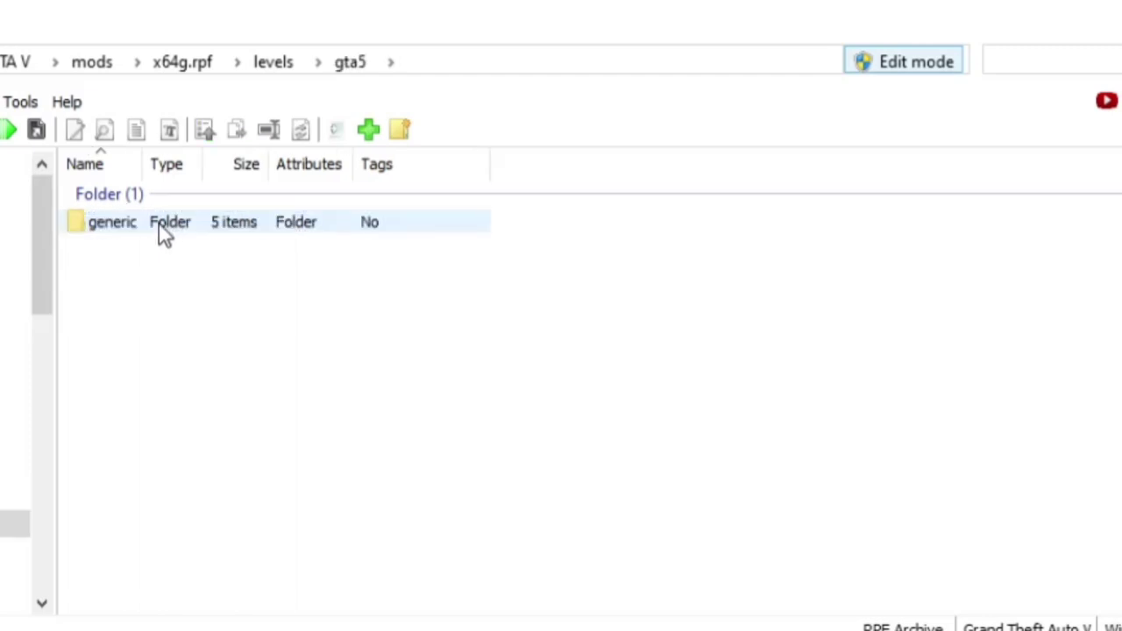
double_click(160, 231)
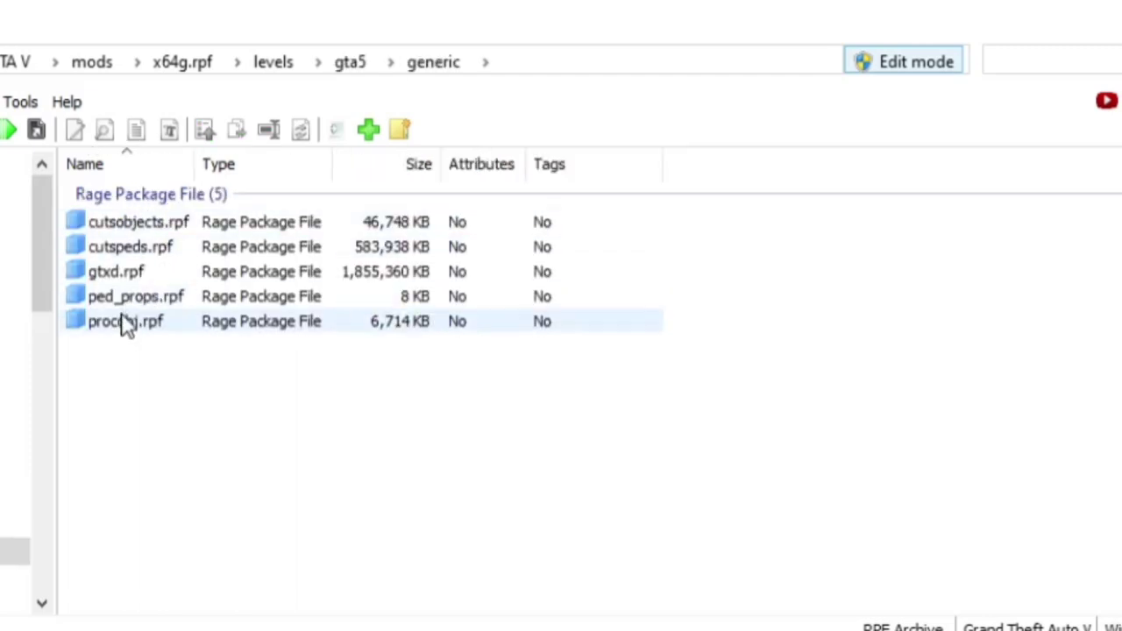
left_click(148, 272)
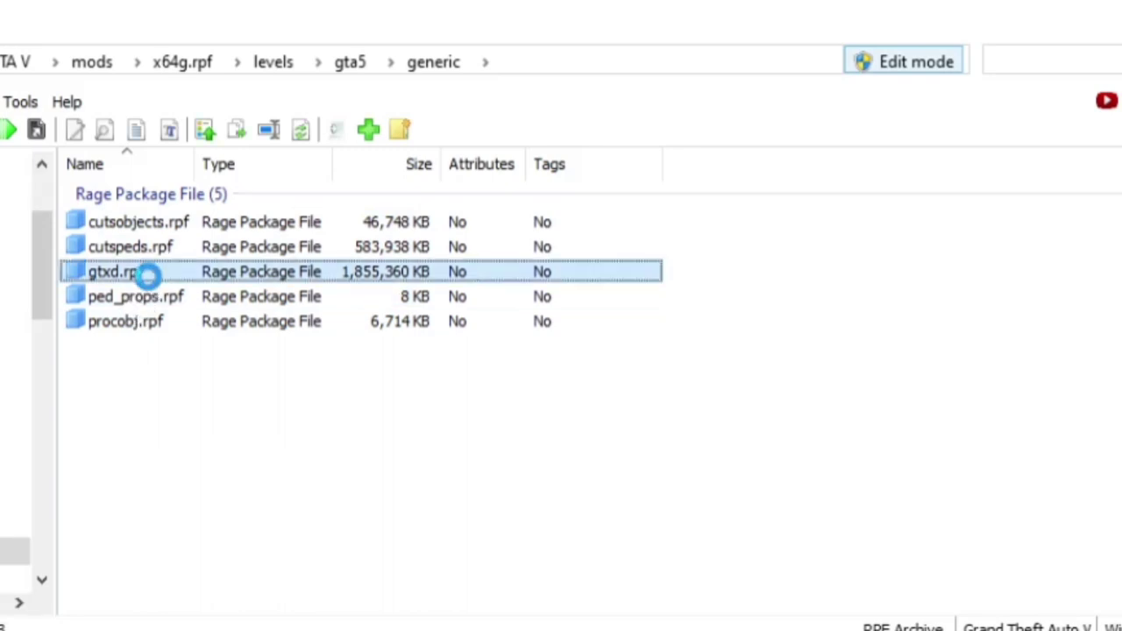
double_click(146, 274)
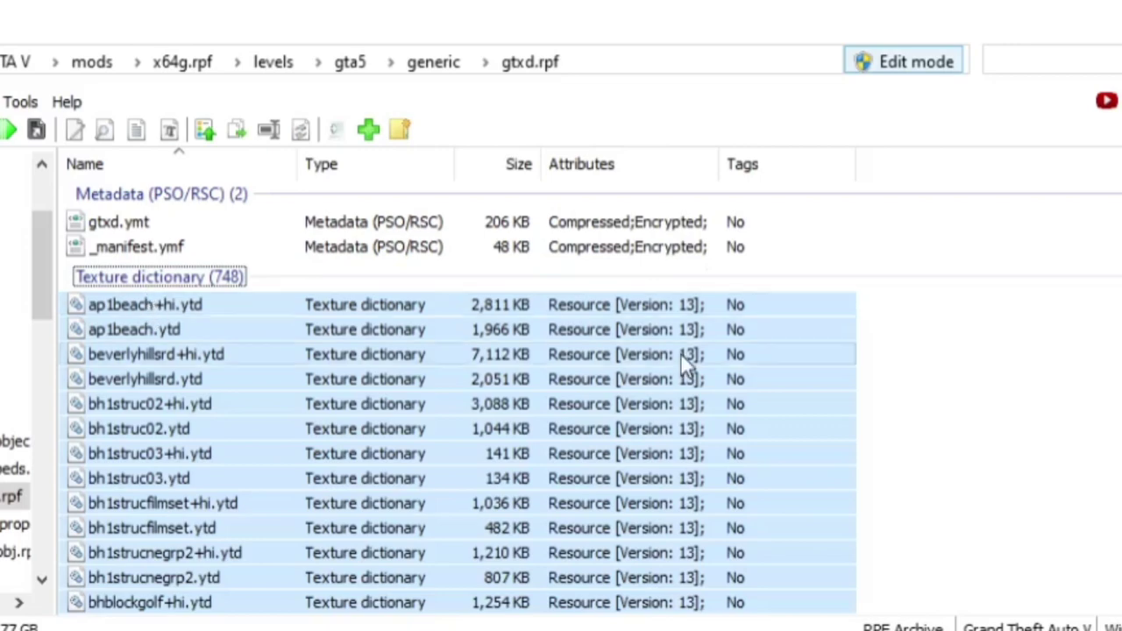
left_click(1095, 389)
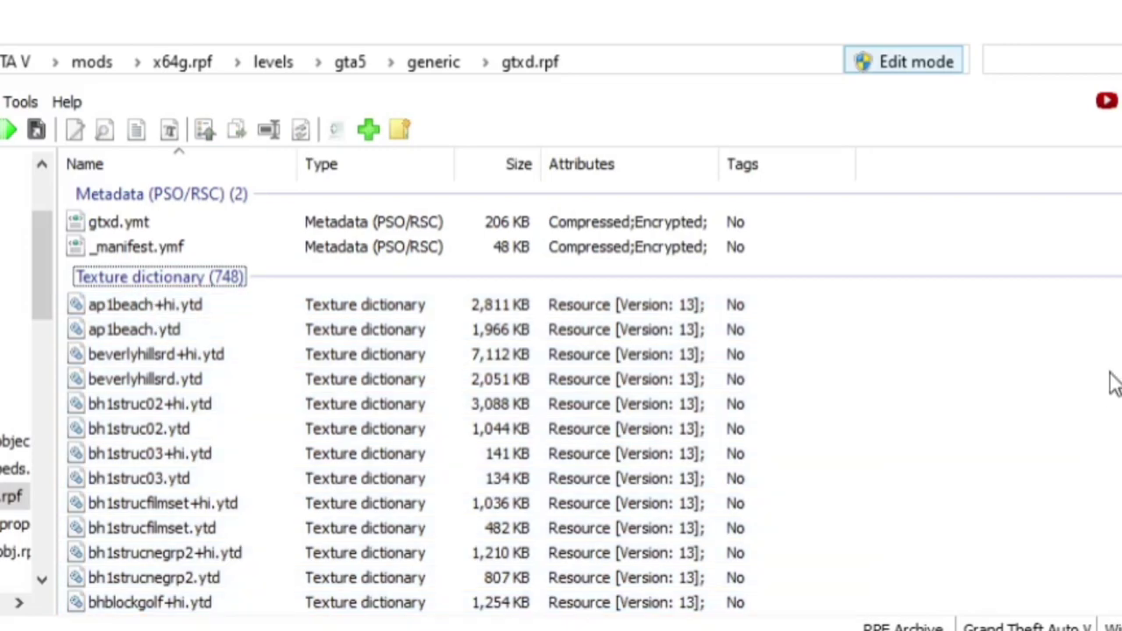
- Find sc1block11+hi.ytd and sc1block11.ytd in gtxd.rpf and open sc1block11+hi.ytd in the texture editor
scroll(407, 398, "down", 20)
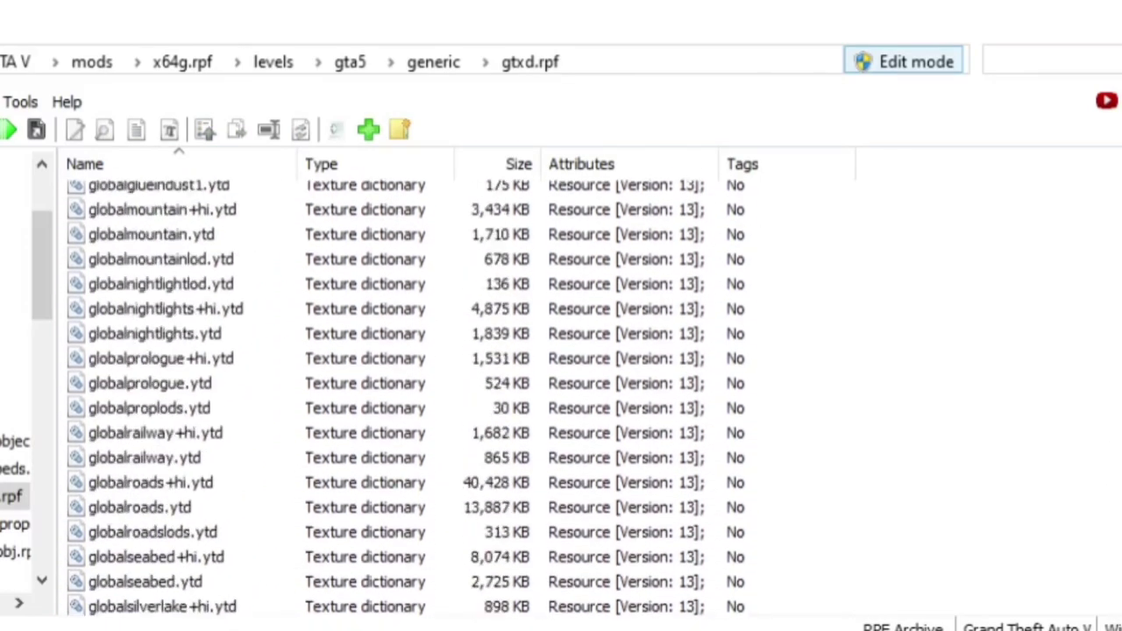
scroll(407, 398, "up", 20)
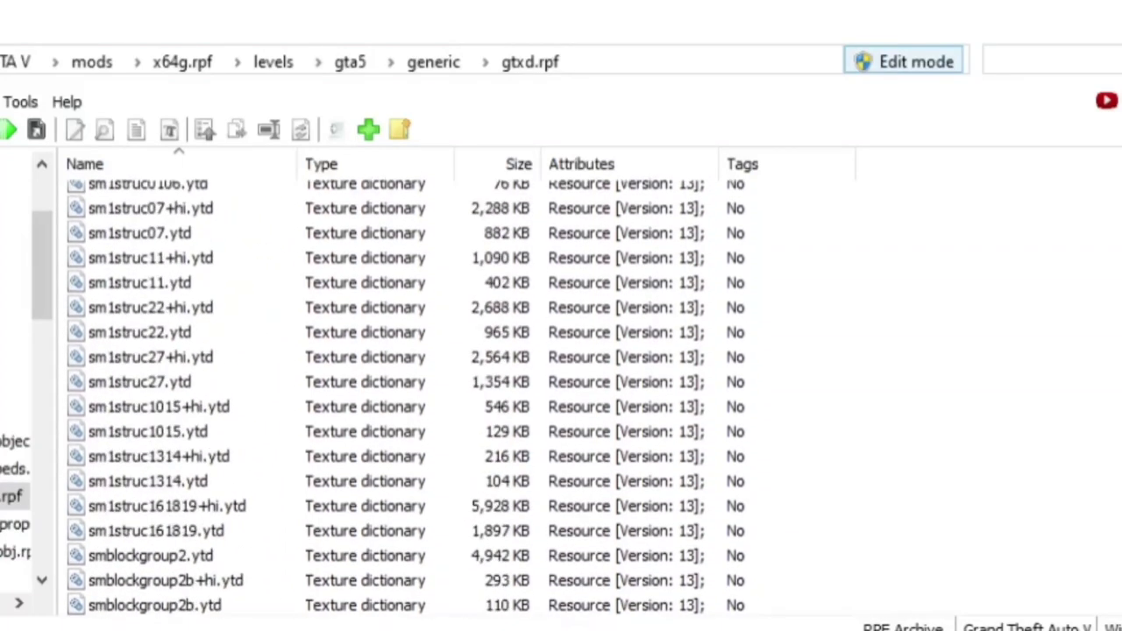
scroll(407, 398, "up", 3)
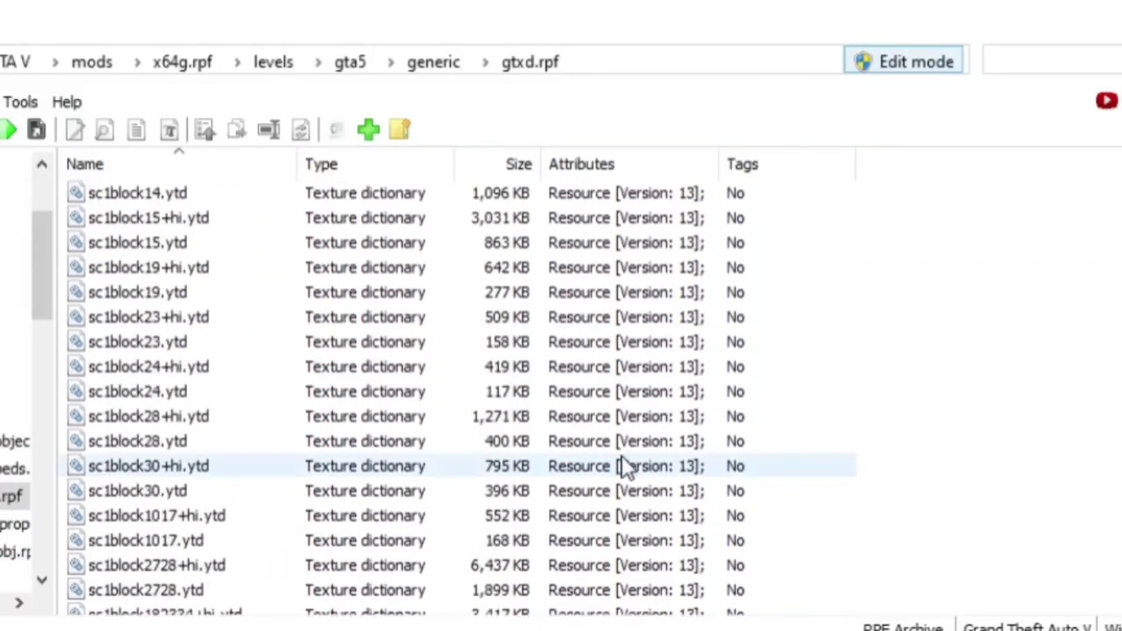
scroll(638, 451, "down", 1)
scroll(639, 438, "up", 3)
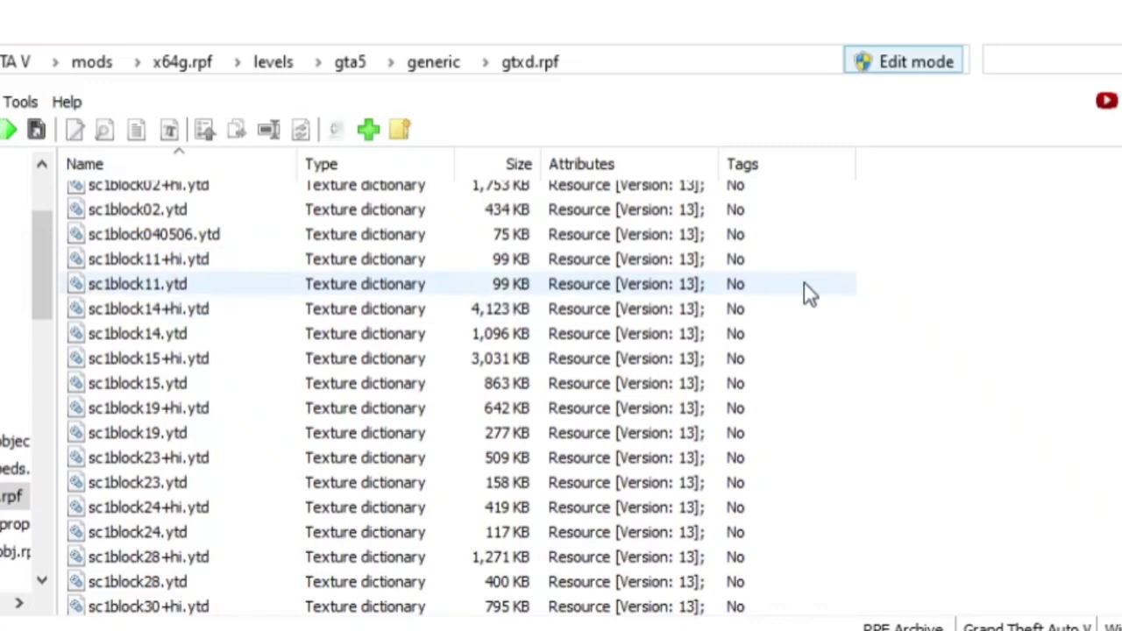
mouse_move(839, 263)
left_mouse_down()
mouse_move(721, 288)
mouse_move(919, 268)
mouse_move(850, 270)
mouse_move(842, 283)
left_mouse_up()
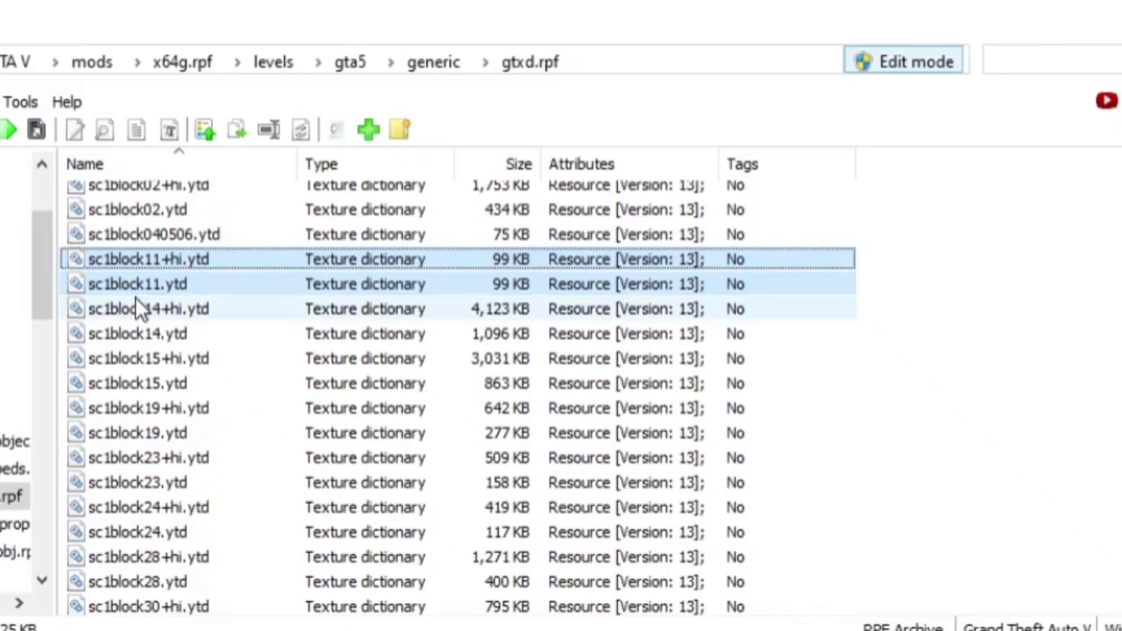
double_click(163, 258)
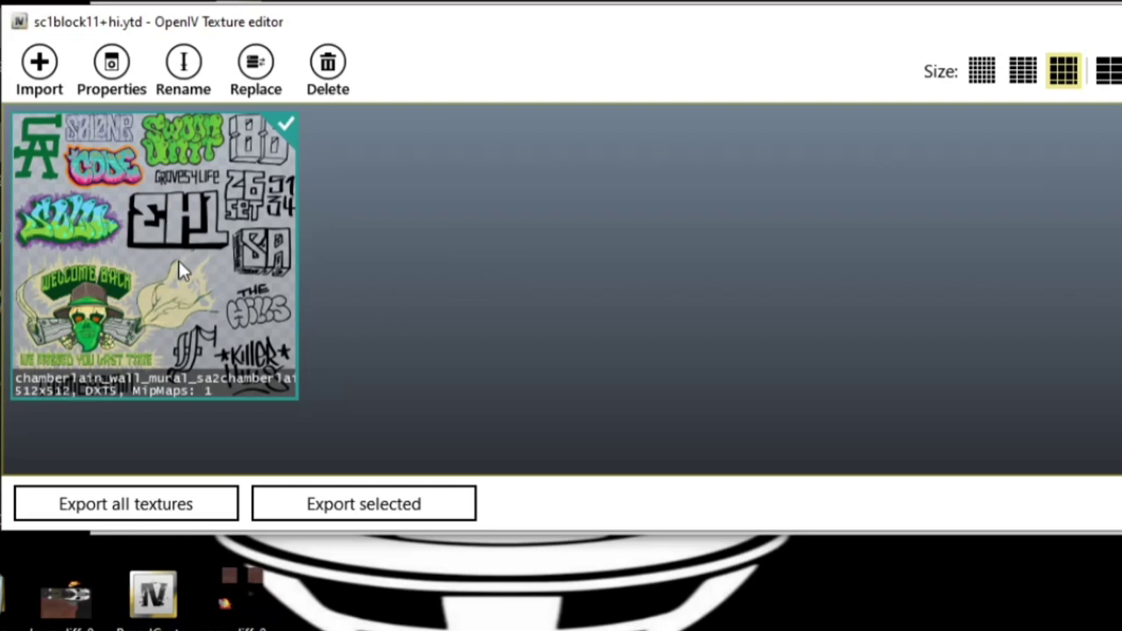
- Export the chamberlain_wall_mural texture to the Desktop as a PNG image, keeping its suggested file name
right_click(156, 216)
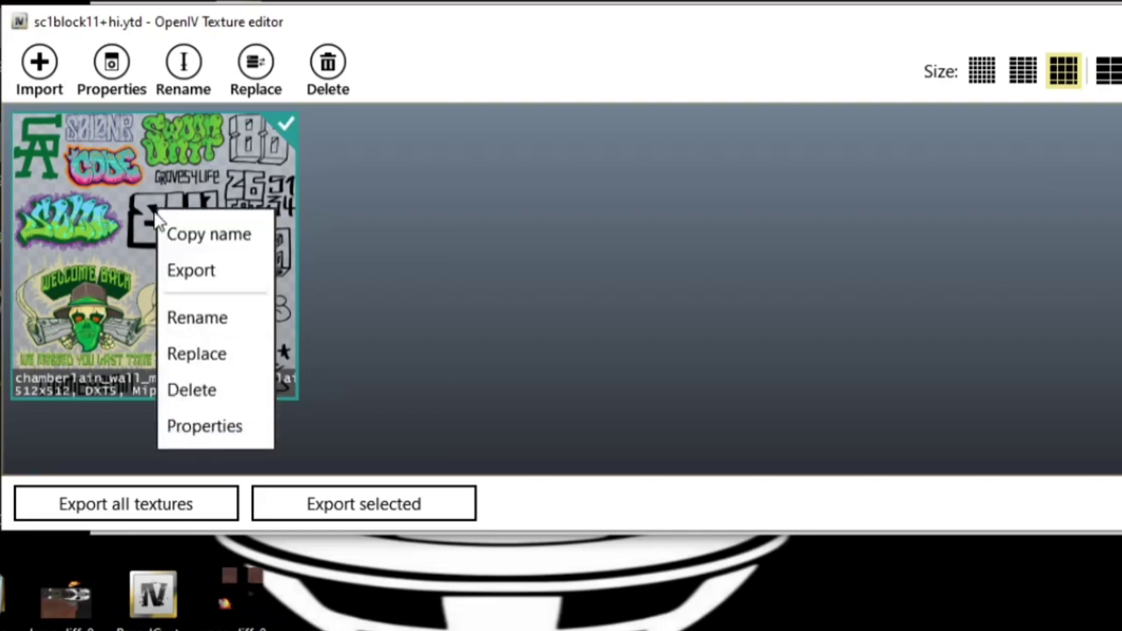
left_click(190, 272)
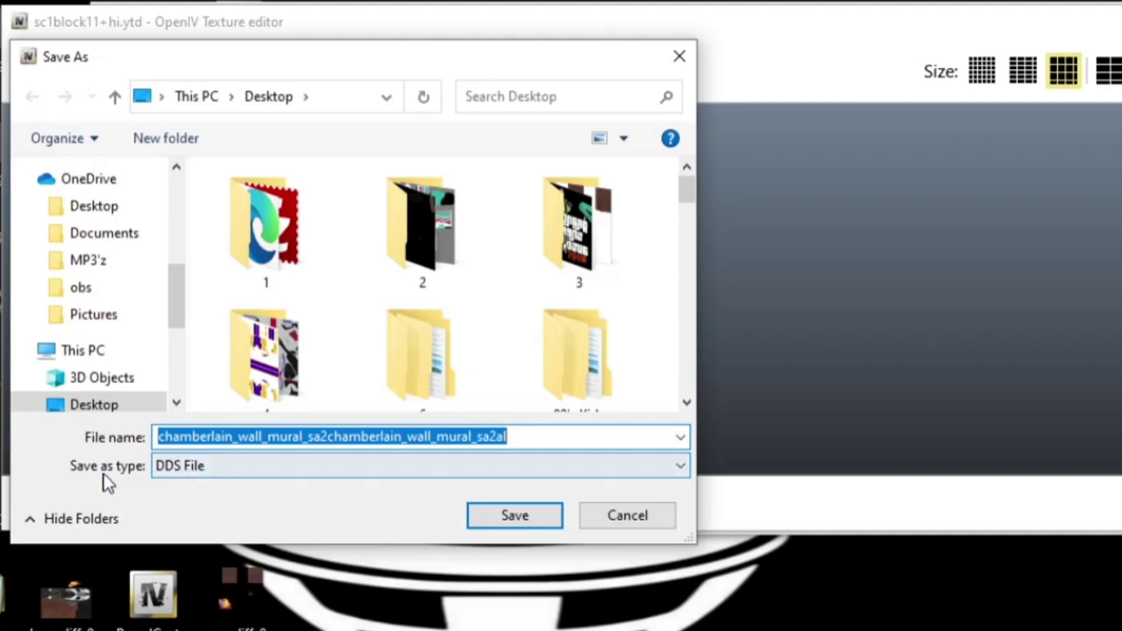
left_click(216, 464)
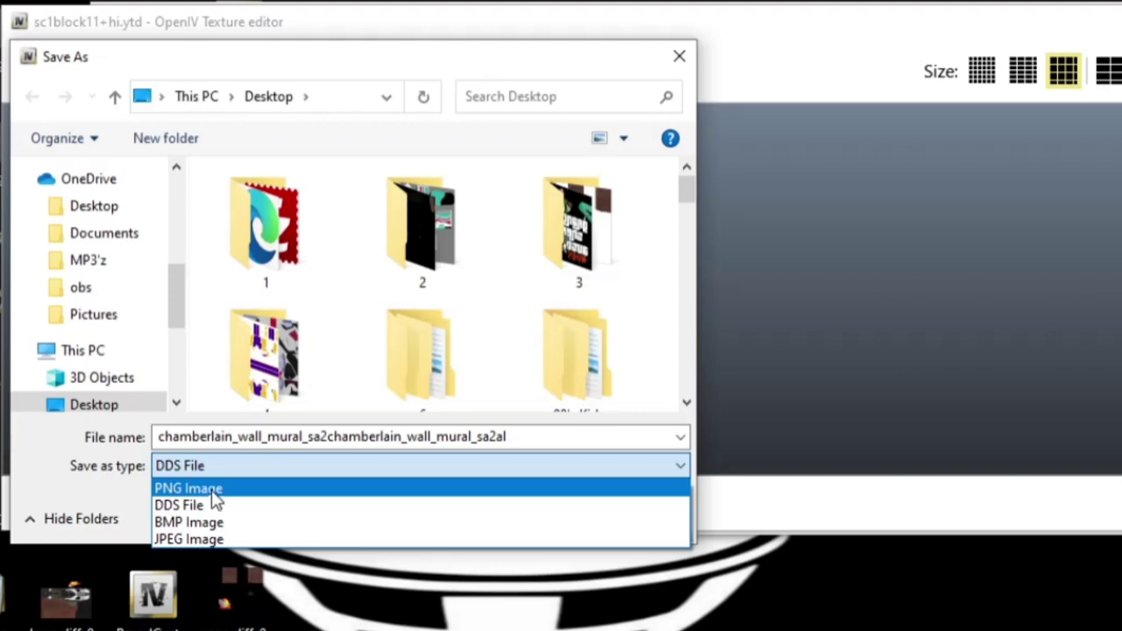
left_click(213, 490)
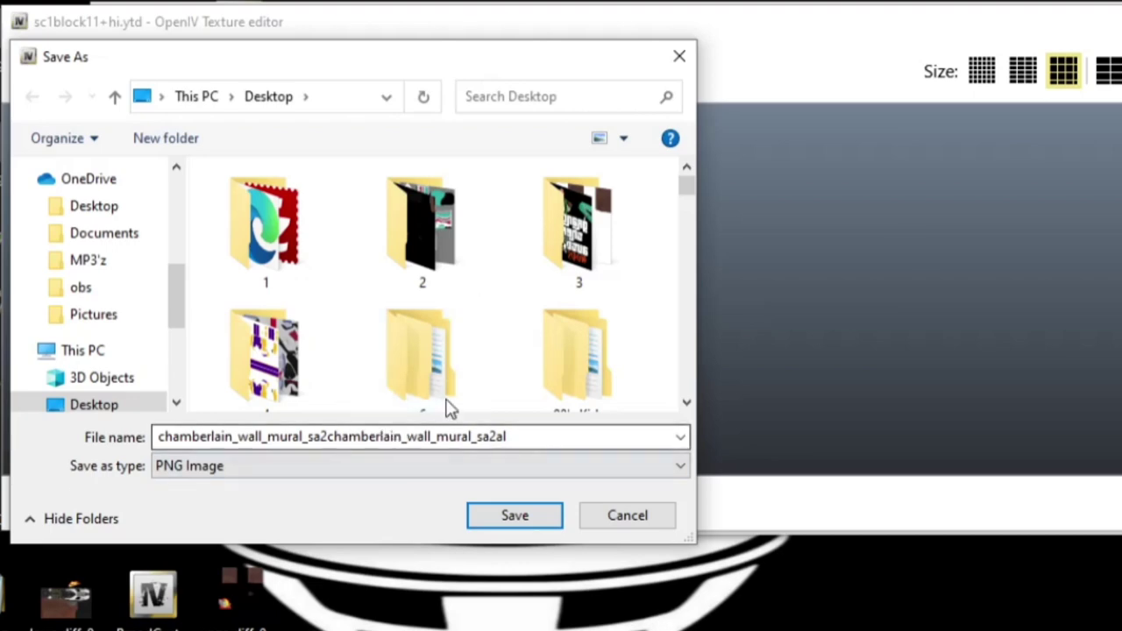
left_click(506, 516)
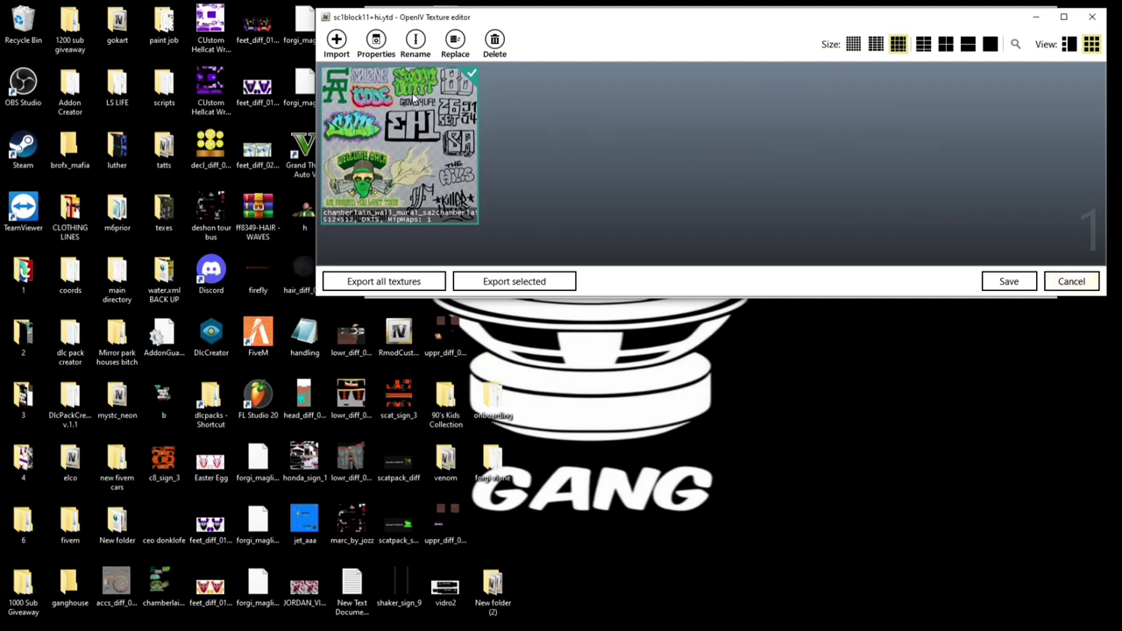
- Open the exported chamberlain_wall_mural image from the desktop in Paint 3D
right_click(168, 586)
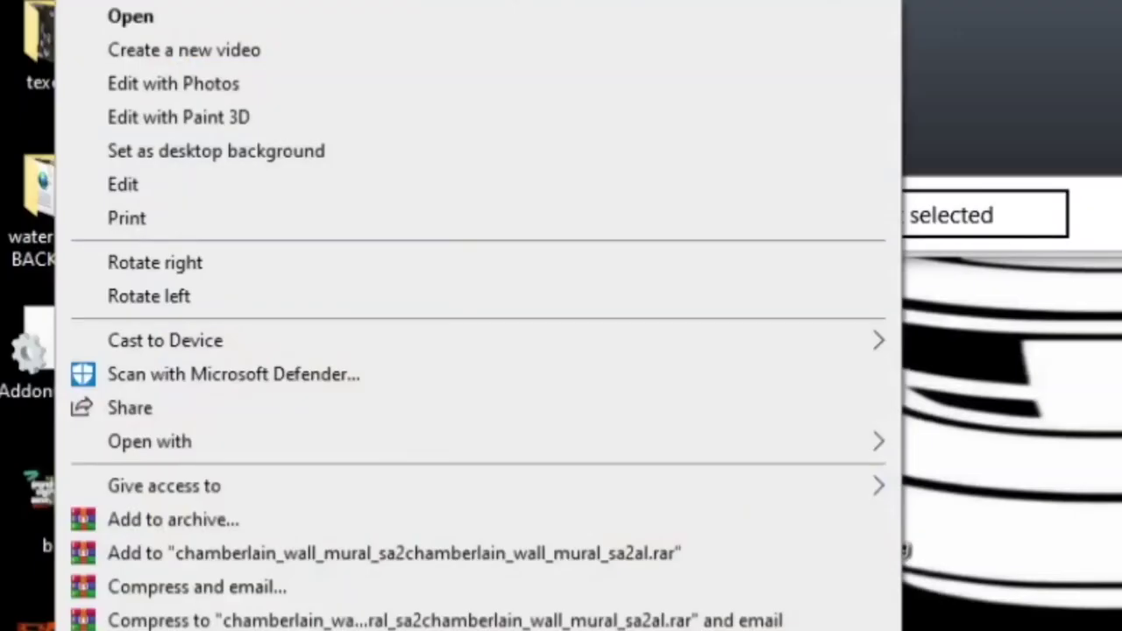
left_click(160, 123)
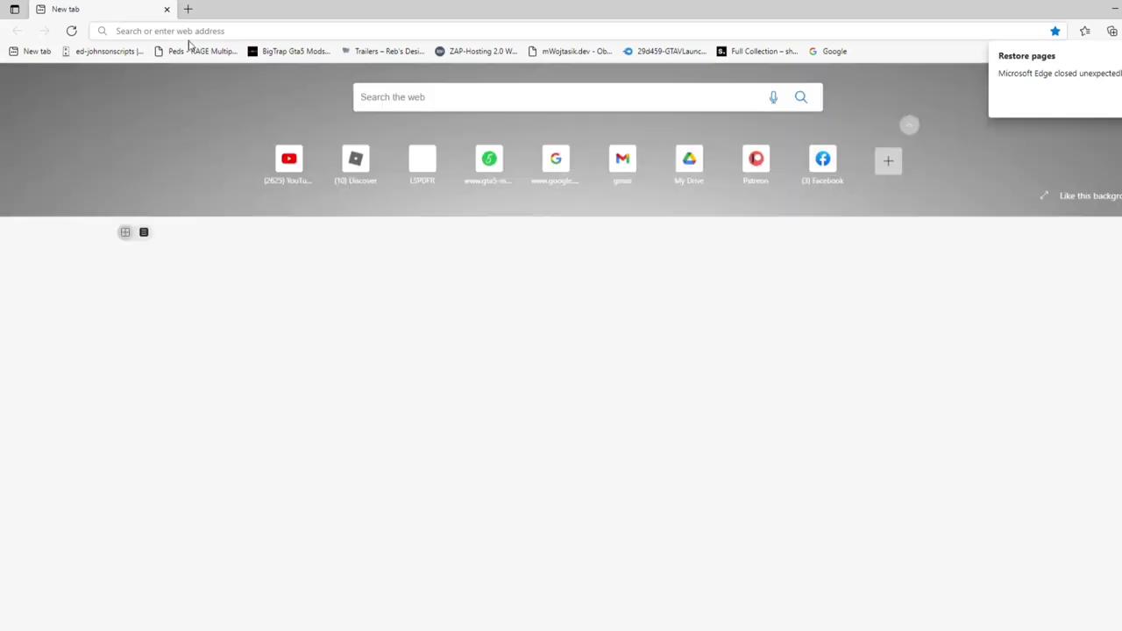
left_click(205, 31)
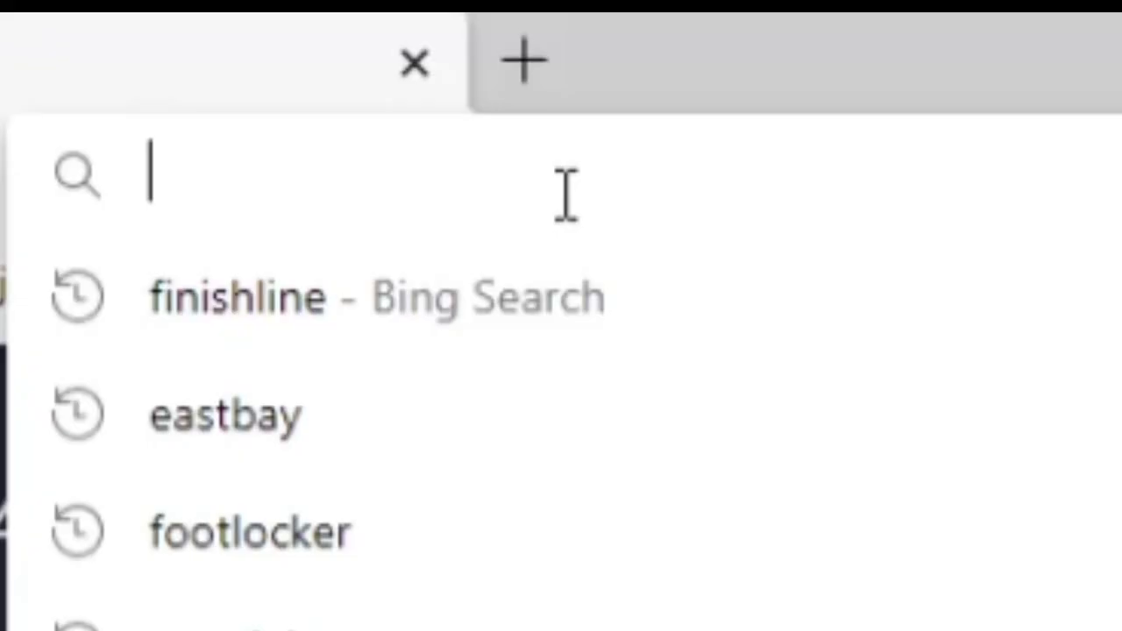
type("space")
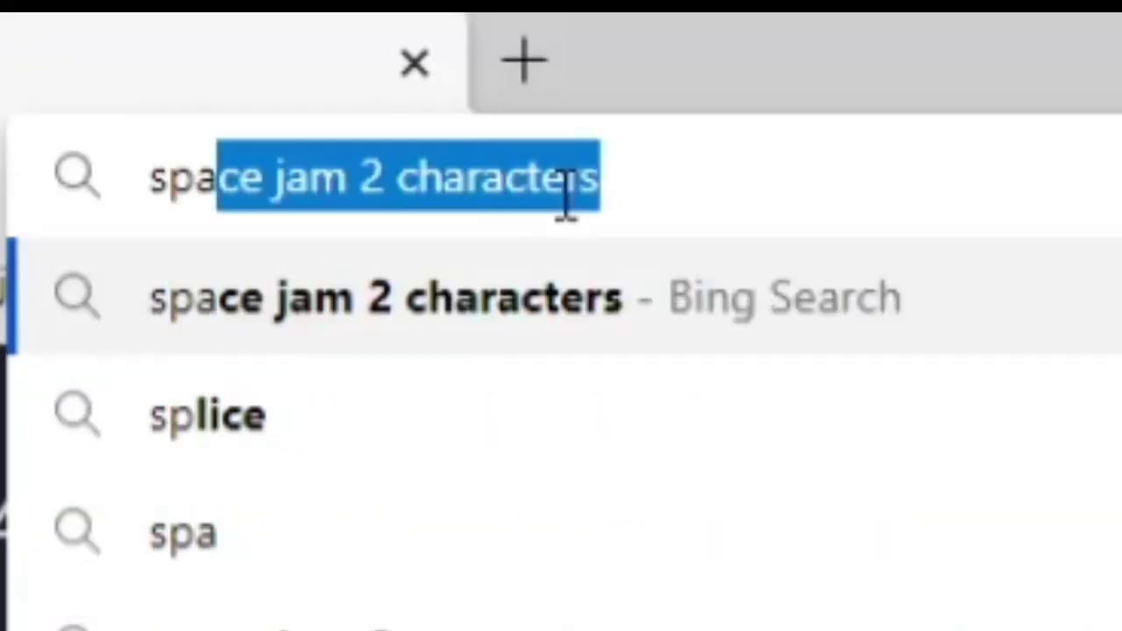
type("j")
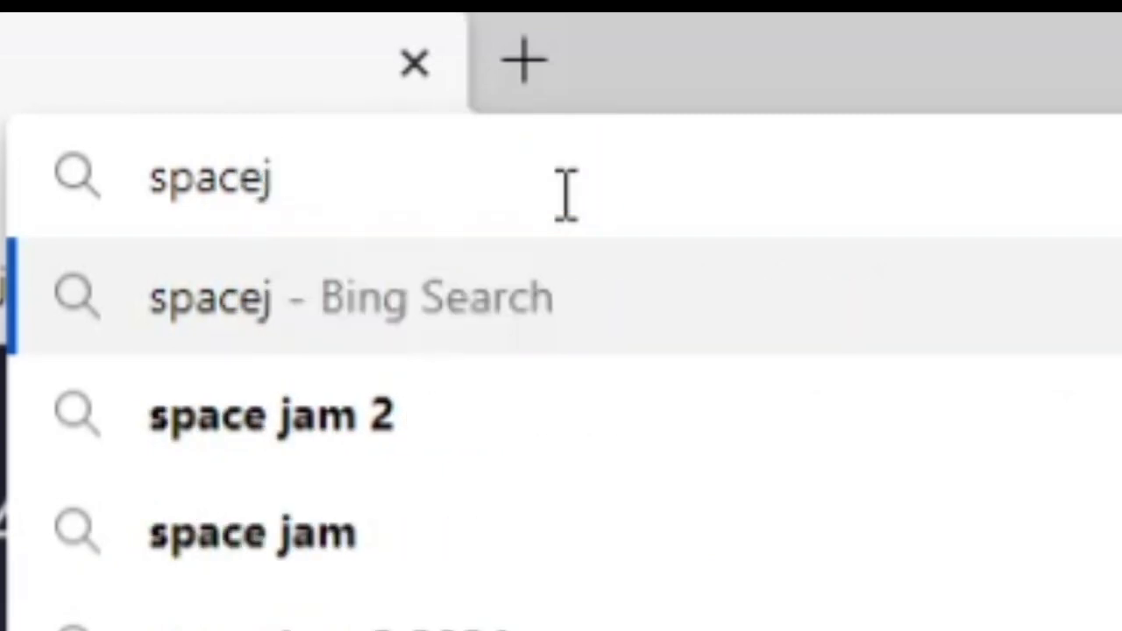
type("am png")
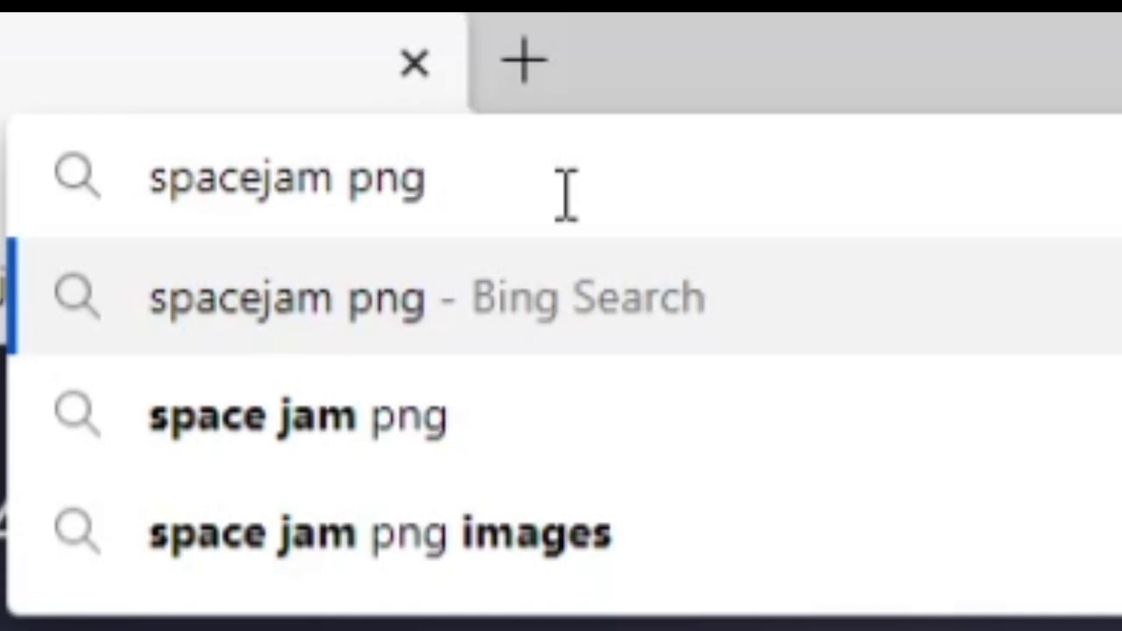
key("BackSpace")
key("BackSpace")
key("BackSpace")
key("BackSpace")
key("BackSpace")
key("BackSpace")
key("BackSpace")
key("BackSpace")
key("BackSpace")
key("BackSpace")
key("BackSpace")
key("BackSpace")
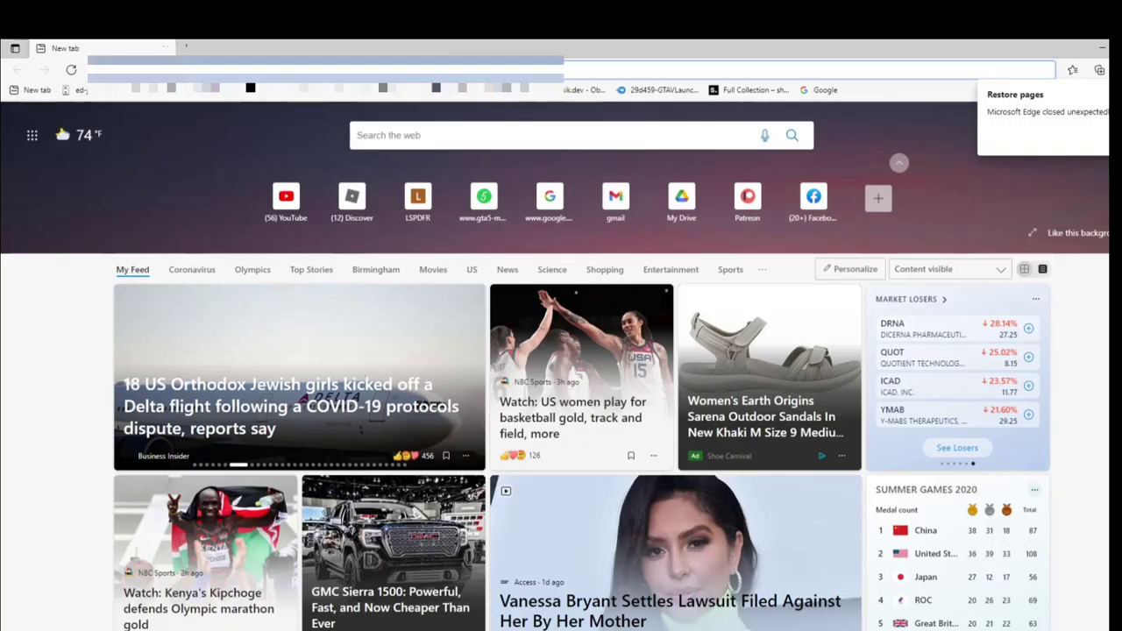
- Search the web for "new lakers png", switch to the image results and look through them for mural artwork
type("l")
type("ne")
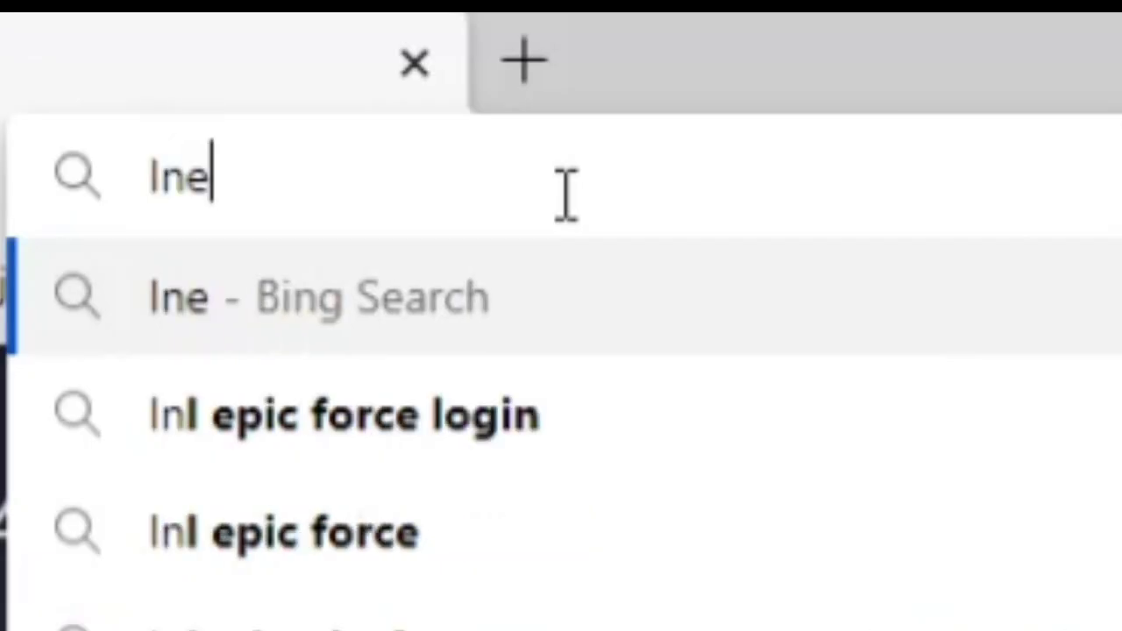
type("w lakers")
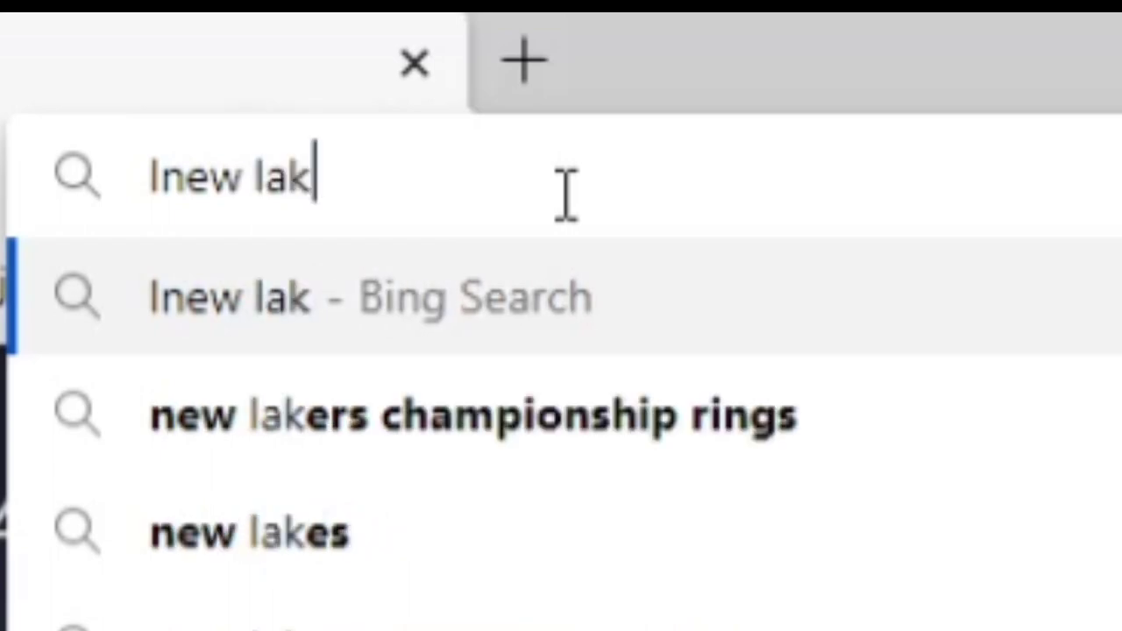
type(" png")
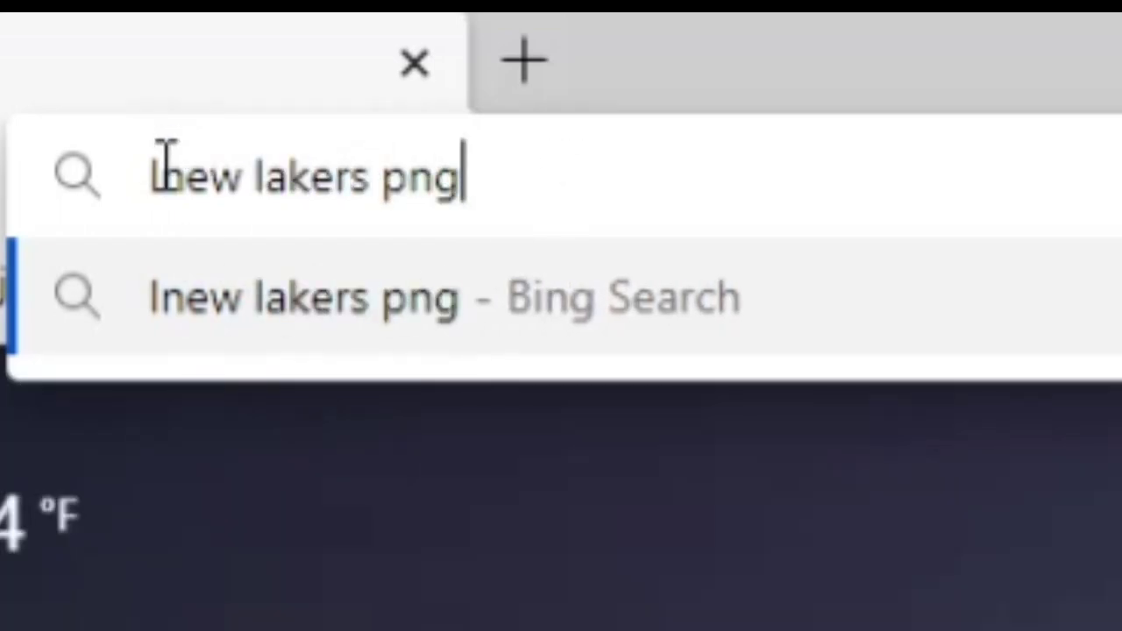
left_click(167, 175)
key("BackSpace")
key("Return")
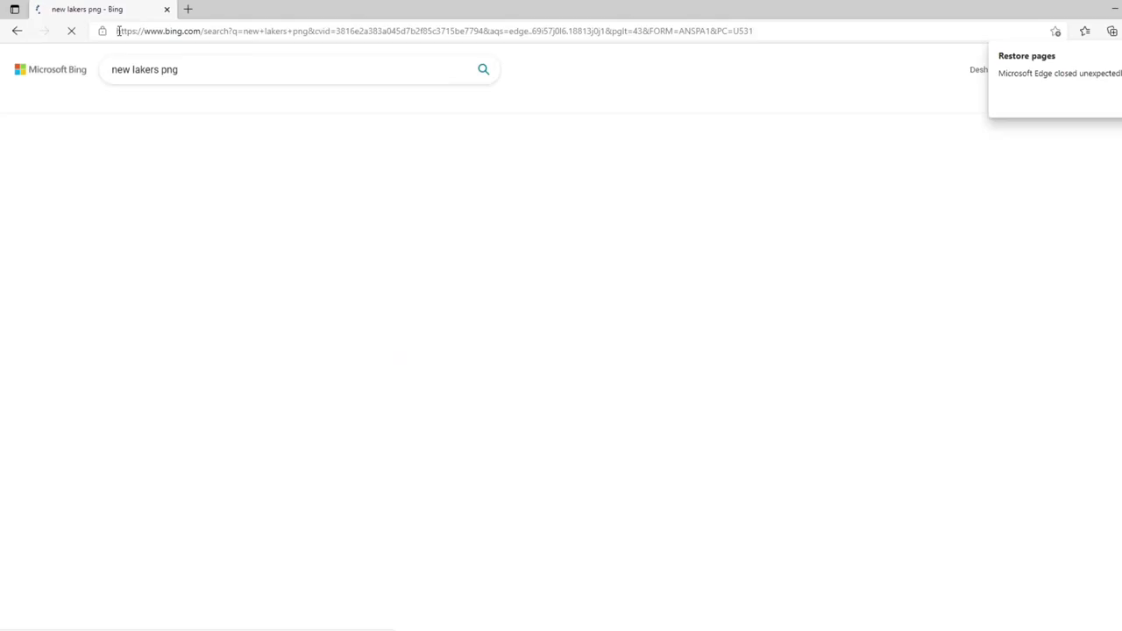
left_click(162, 99)
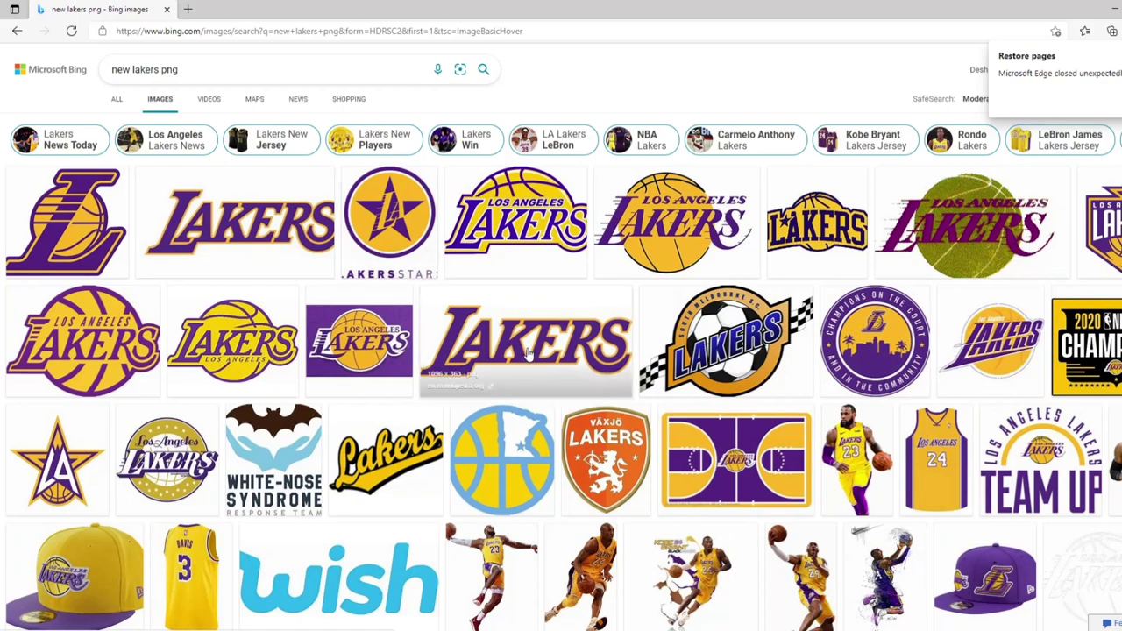
scroll(526, 350, "down", 5)
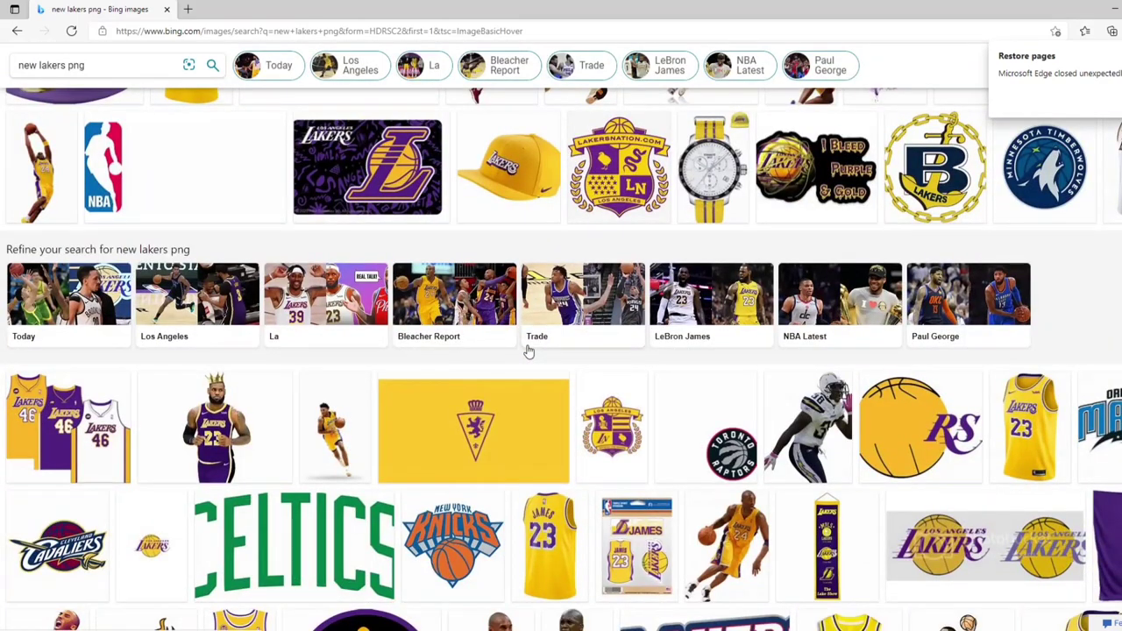
scroll(526, 351, "down", 10)
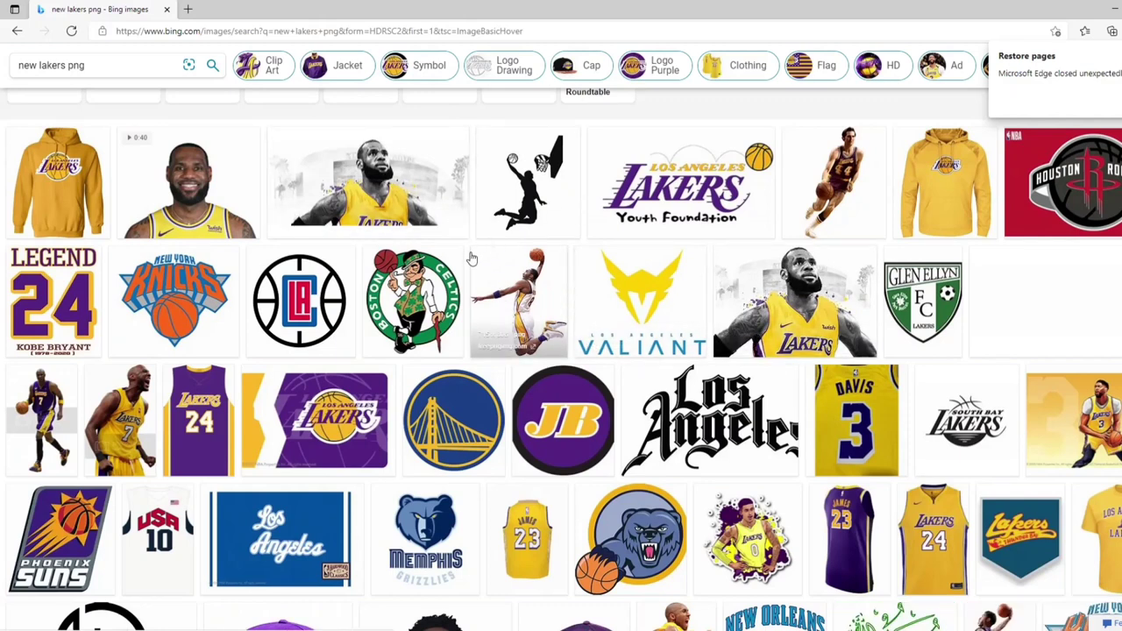
scroll(469, 255, "down", 15)
scroll(359, 265, "up", 15)
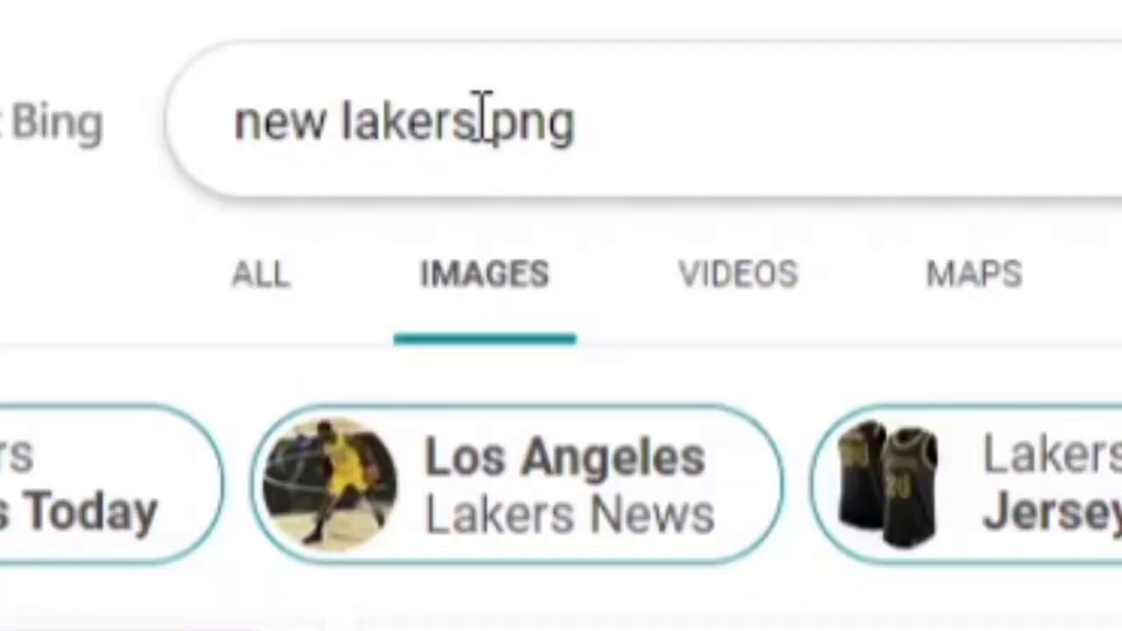
- Change the image search to "kobe png", preview the first two Kobe Bryant pictures and return to the results
left_click_drag(483, 121, 84, 83)
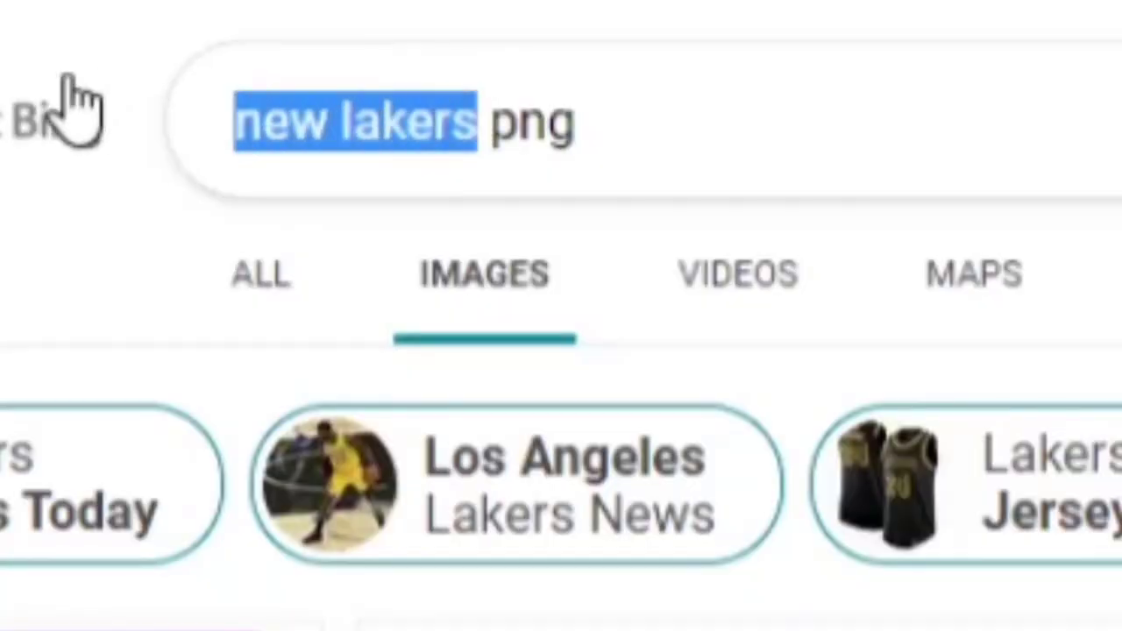
type("kobe")
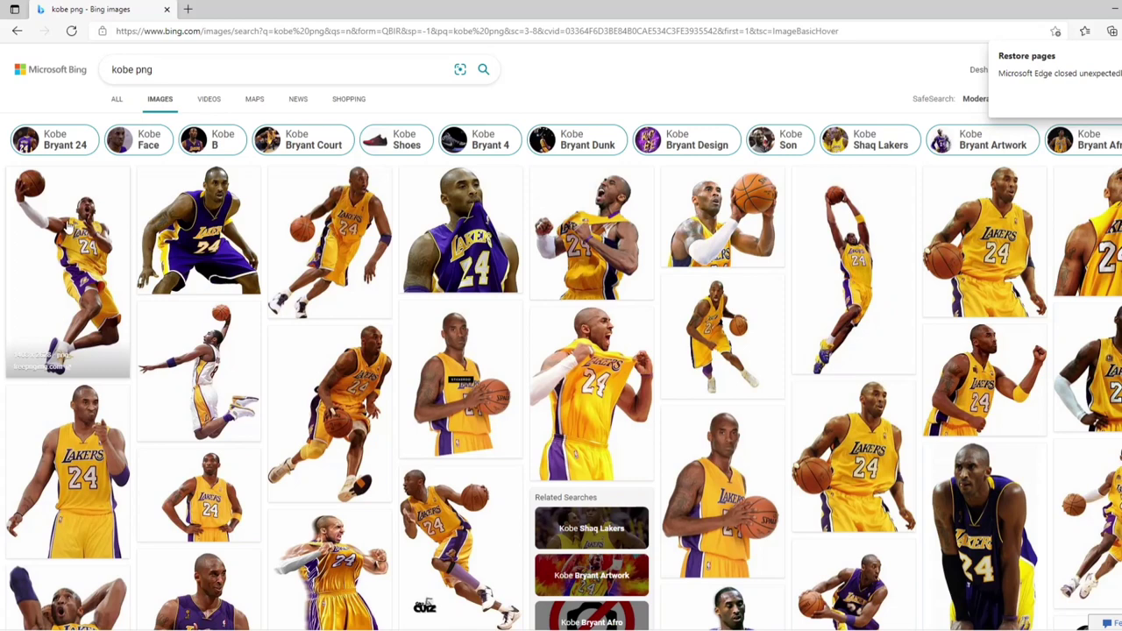
left_click(68, 225)
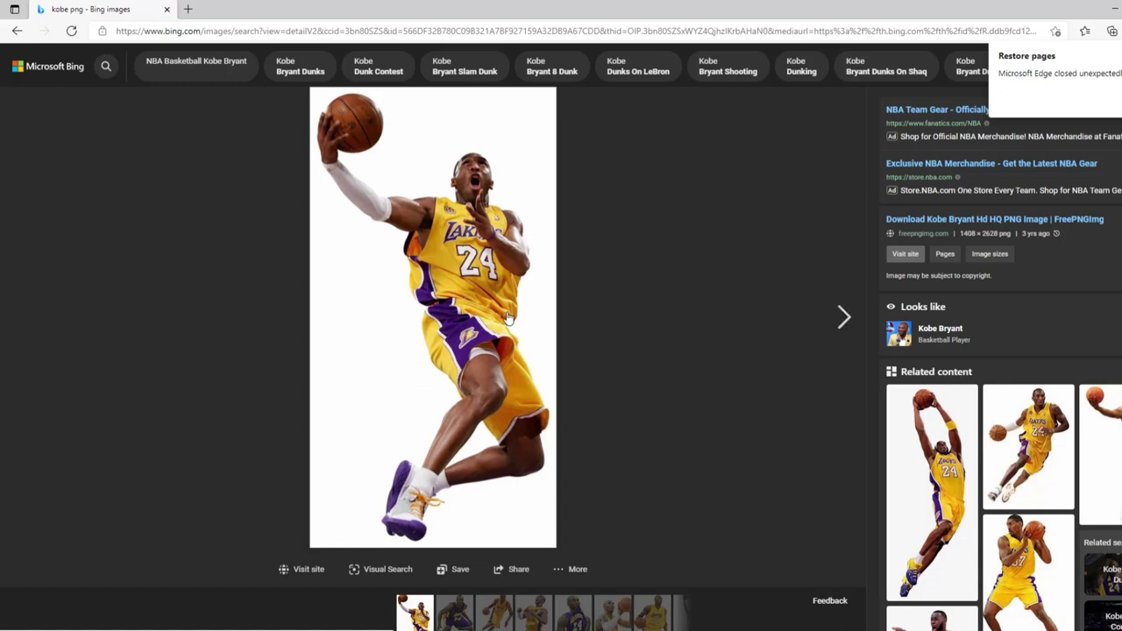
right_click(456, 242)
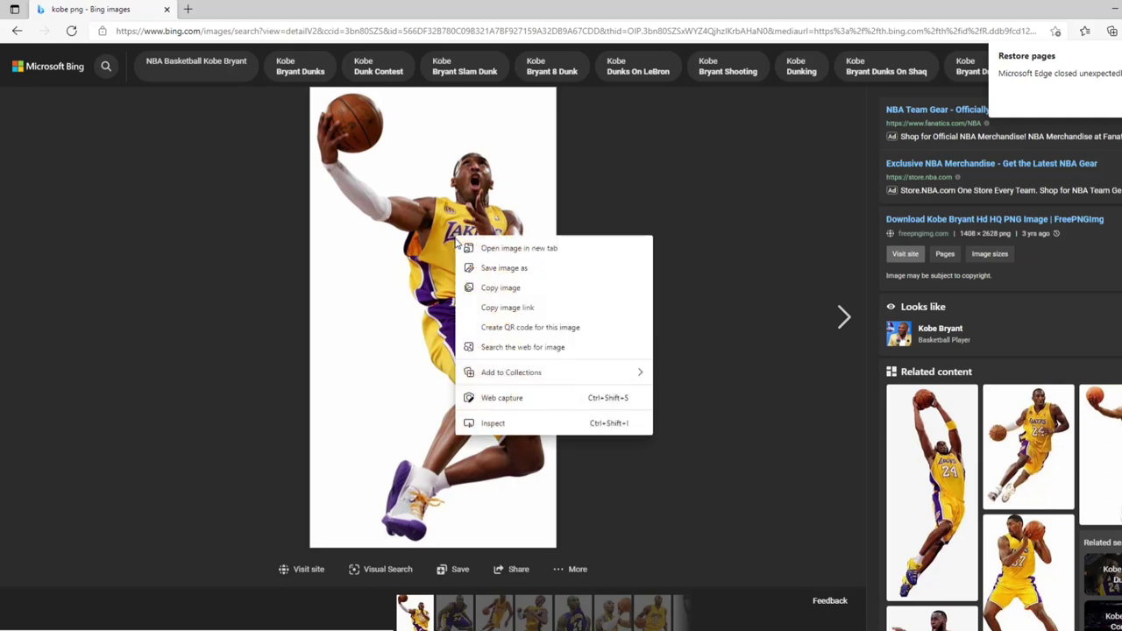
key("alt+Left")
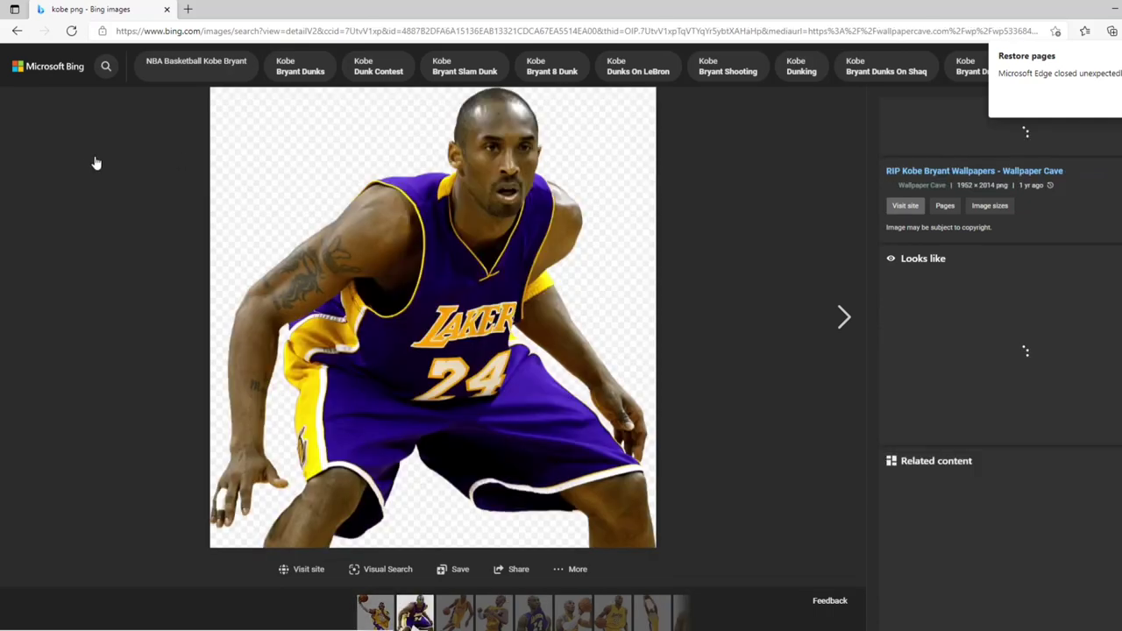
left_click(18, 31)
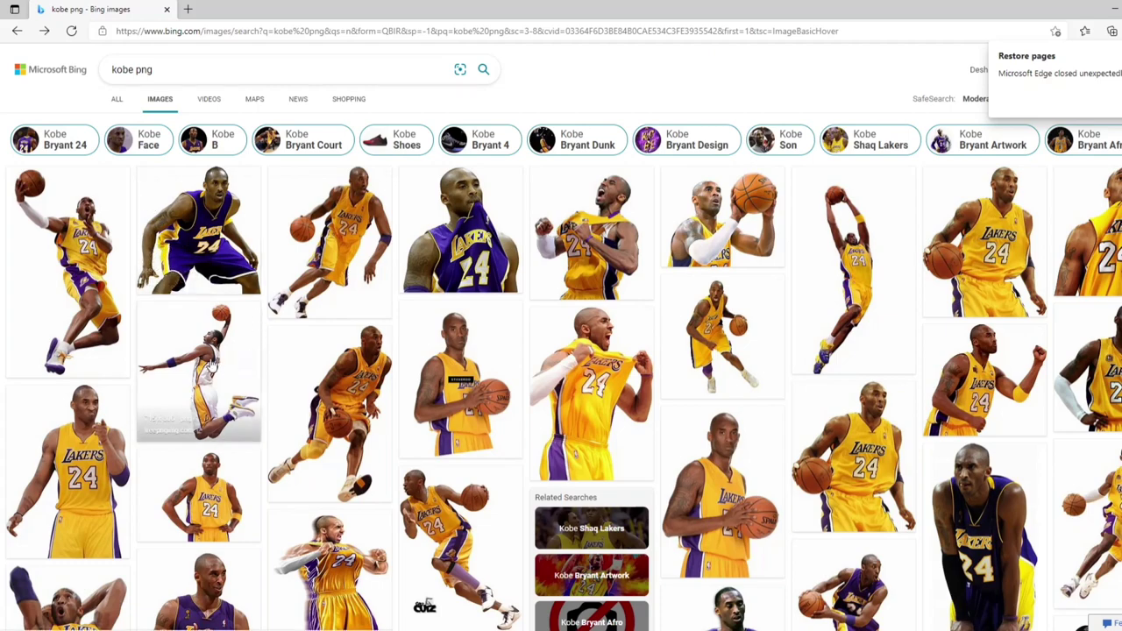
- Open the transparent picture of Kobe Bryant in the number 8 jersey and save it as a PNG in Saved Pictures under the suggested name
scroll(794, 301, "down", 4)
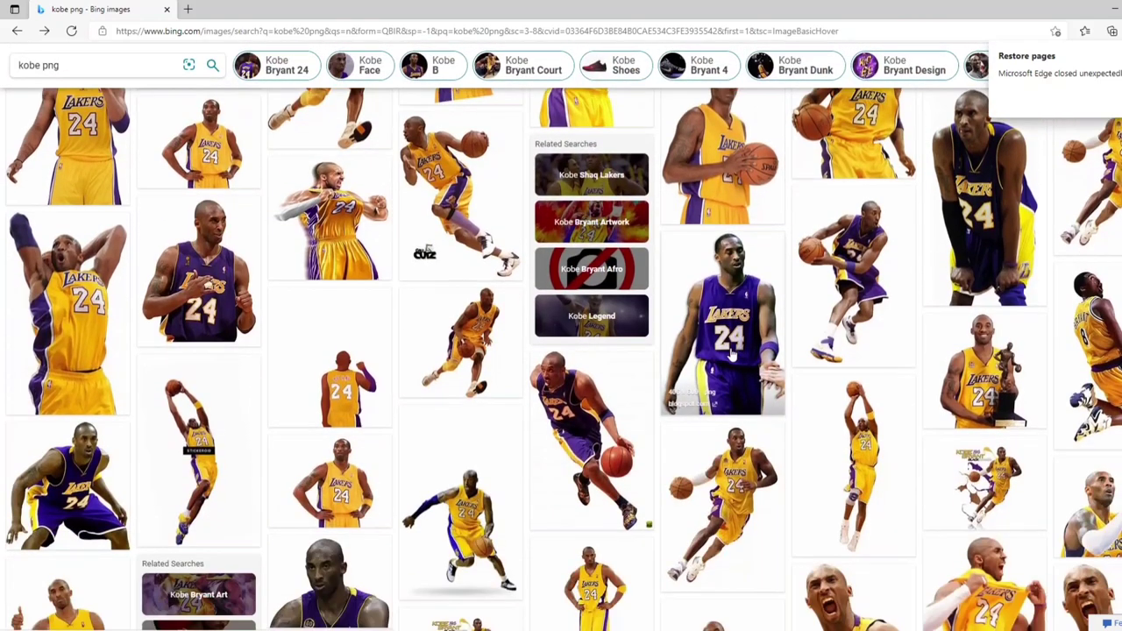
left_click(1112, 368)
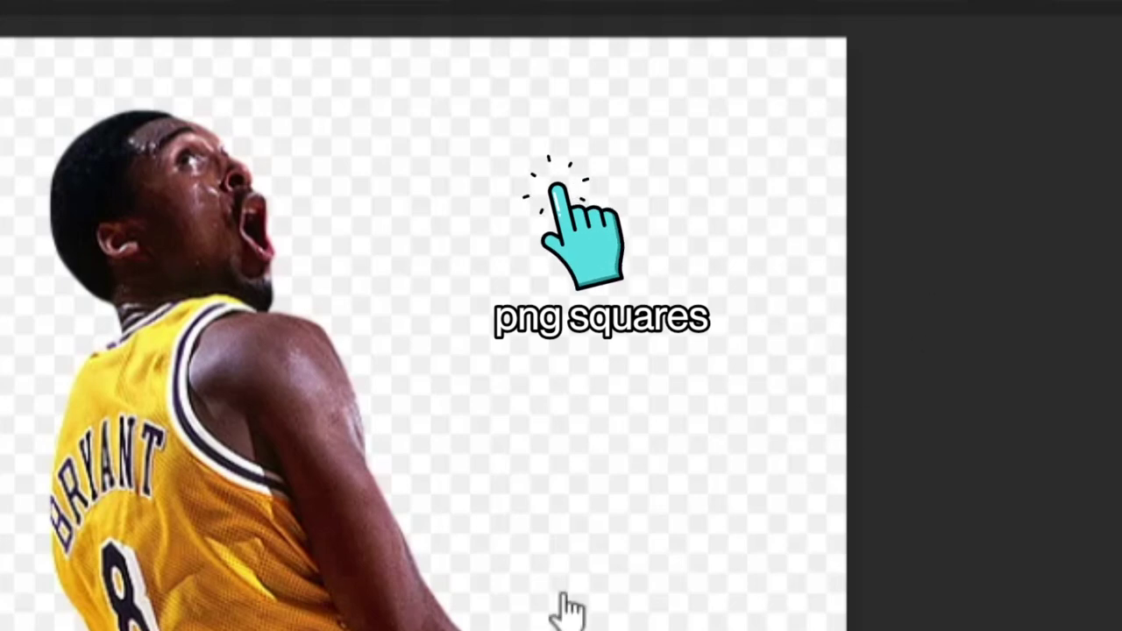
right_click(419, 291)
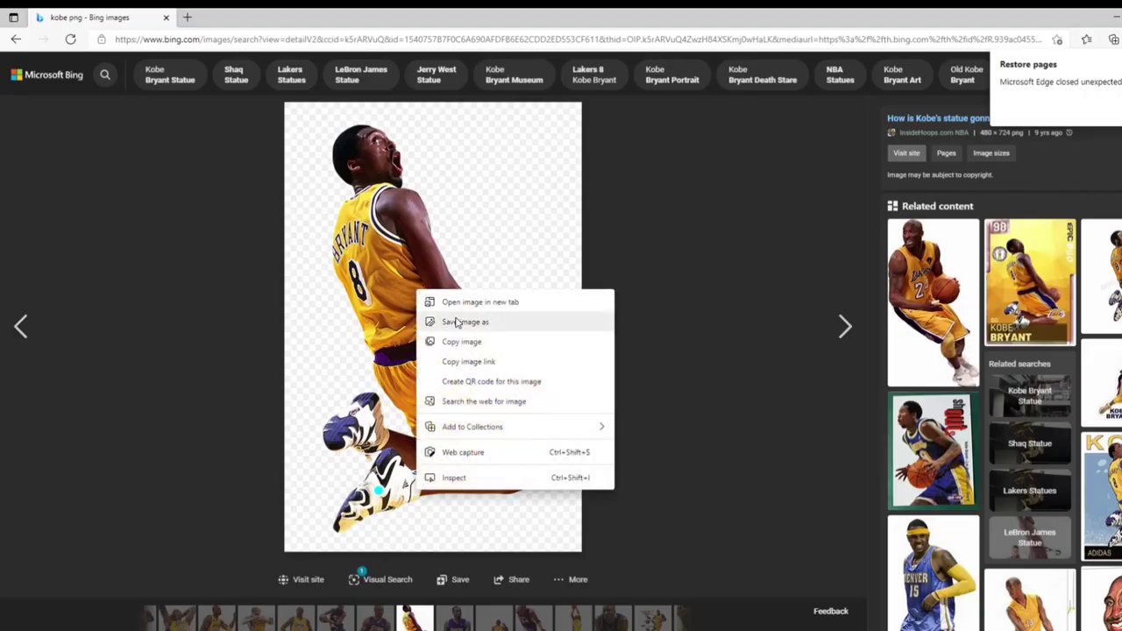
left_click(462, 323)
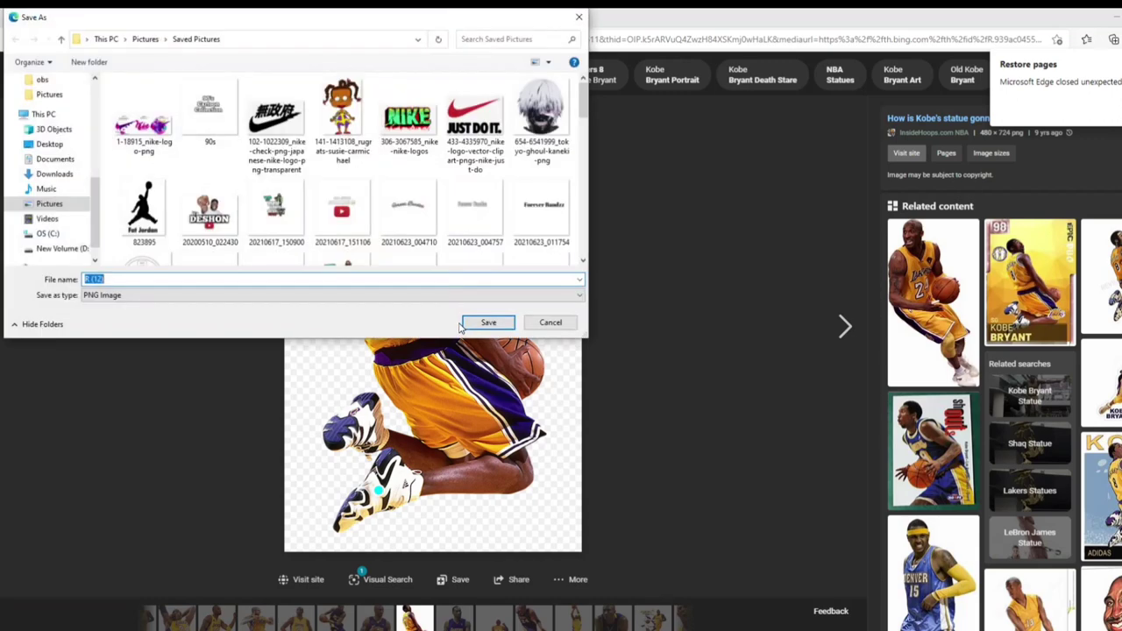
left_click(489, 321)
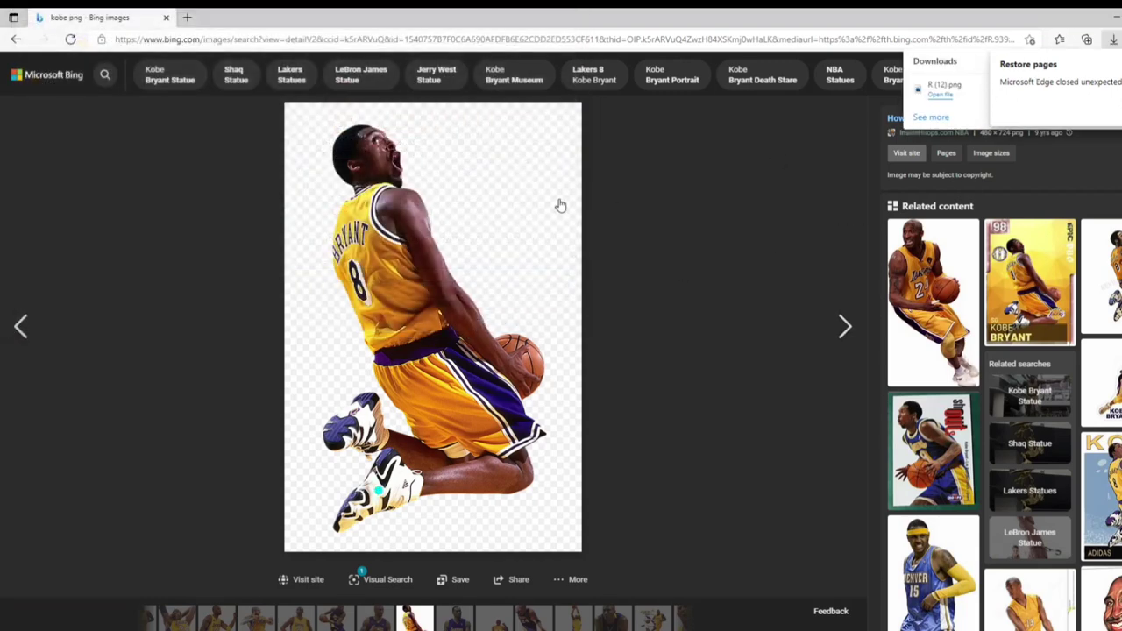
- Return to the results, search images for "black mamba kobe png" and open the Black Mamba basketball logo
left_click(16, 40)
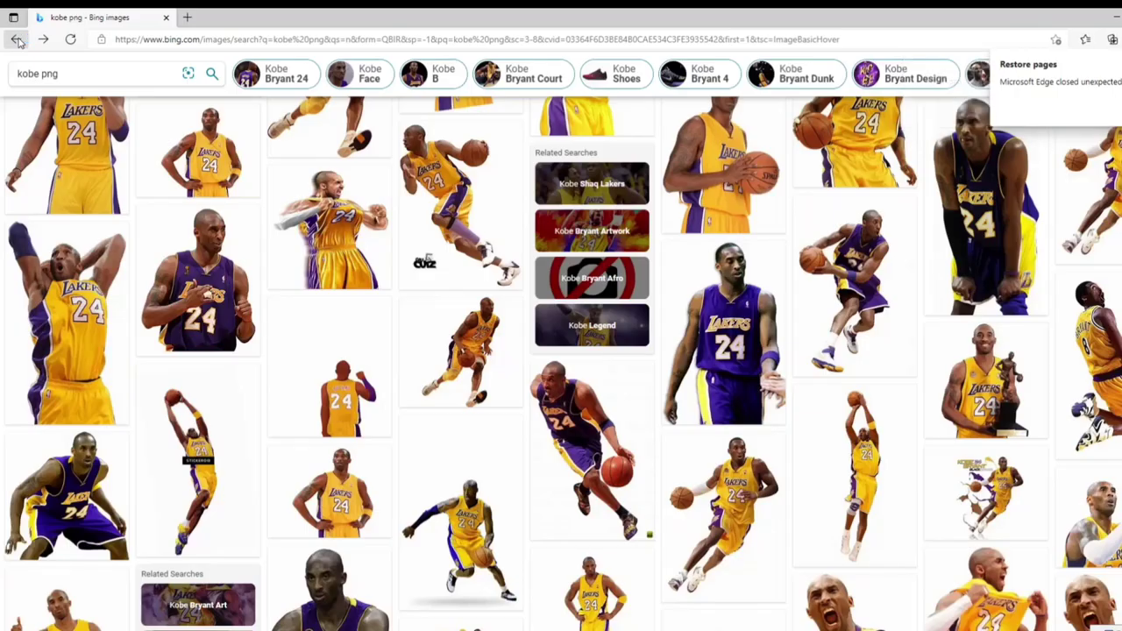
scroll(415, 333, "up", 4)
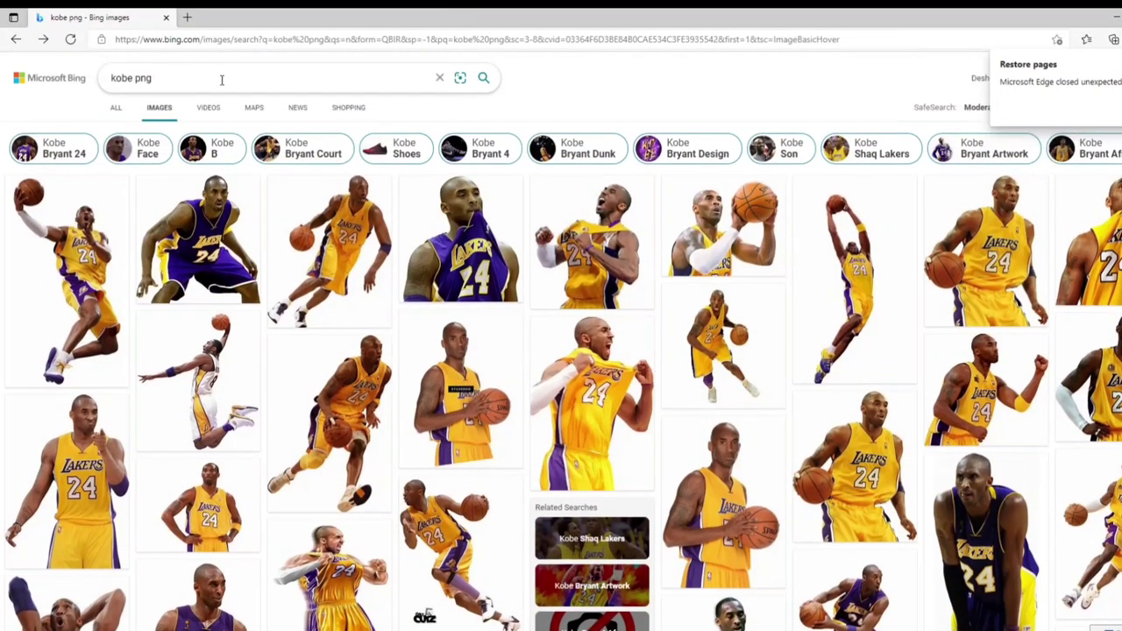
left_click(193, 81)
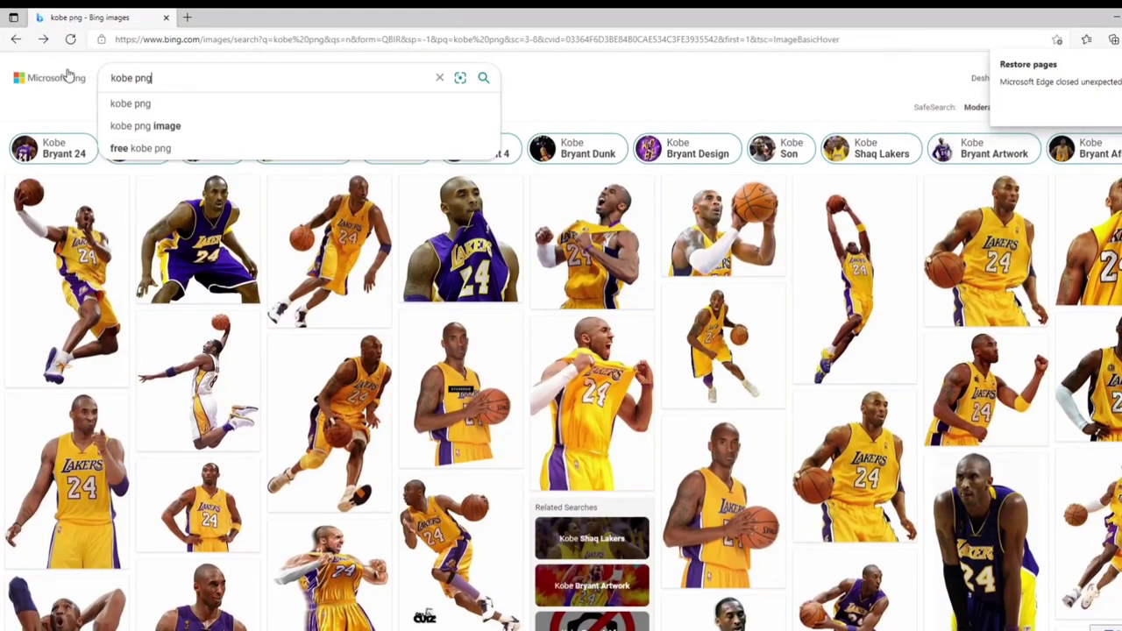
double_click(131, 78)
type("blac")
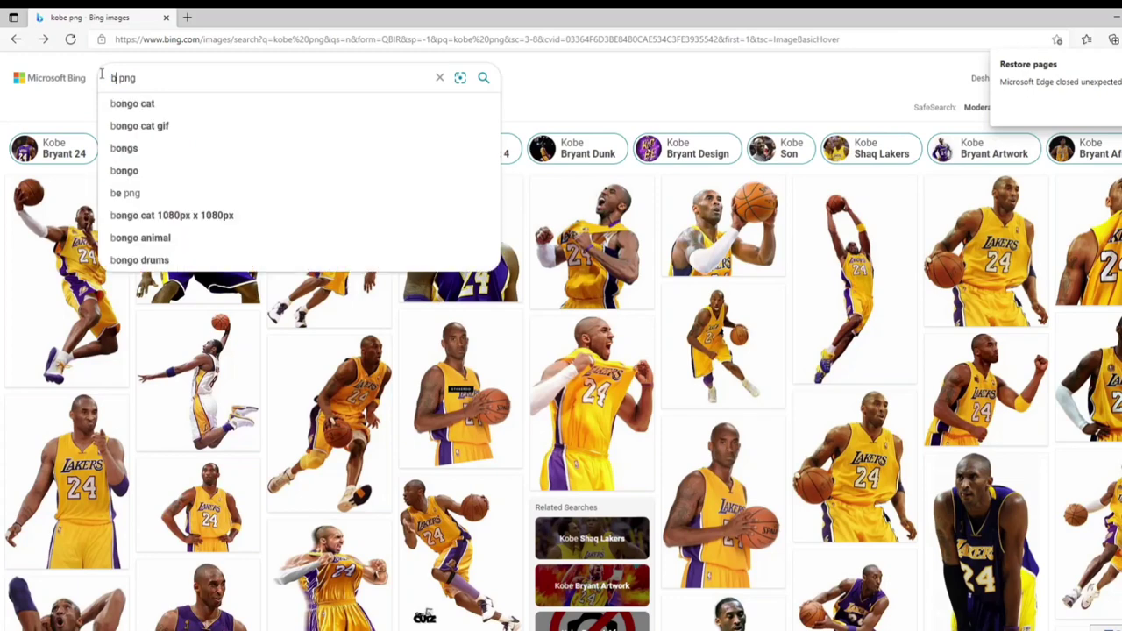
type("k ma")
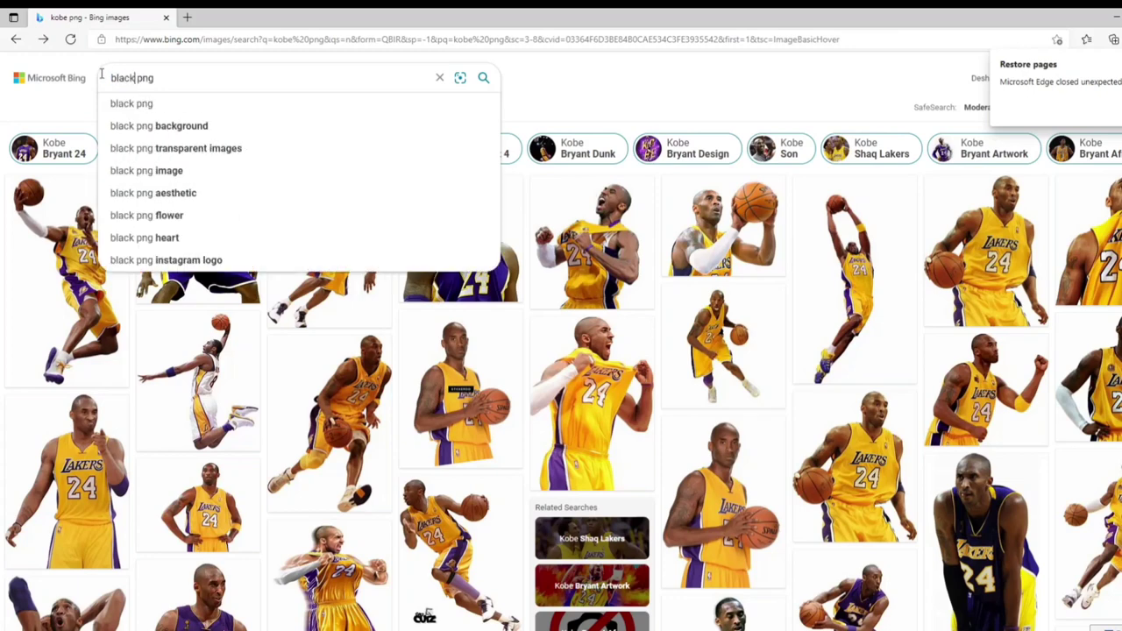
type("mba")
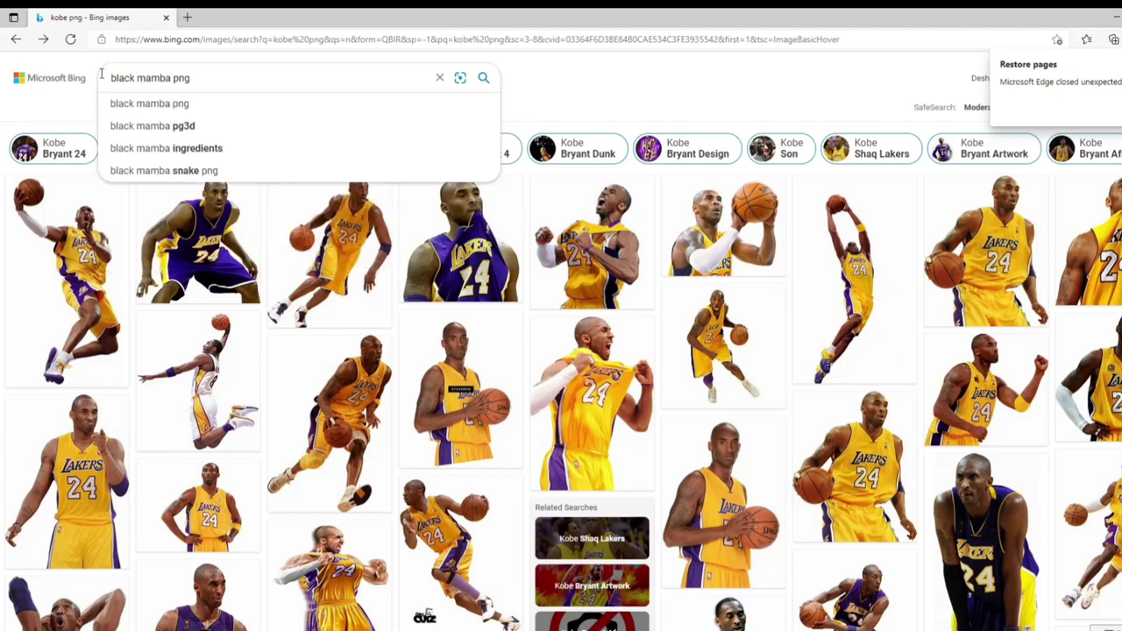
type(" kobe")
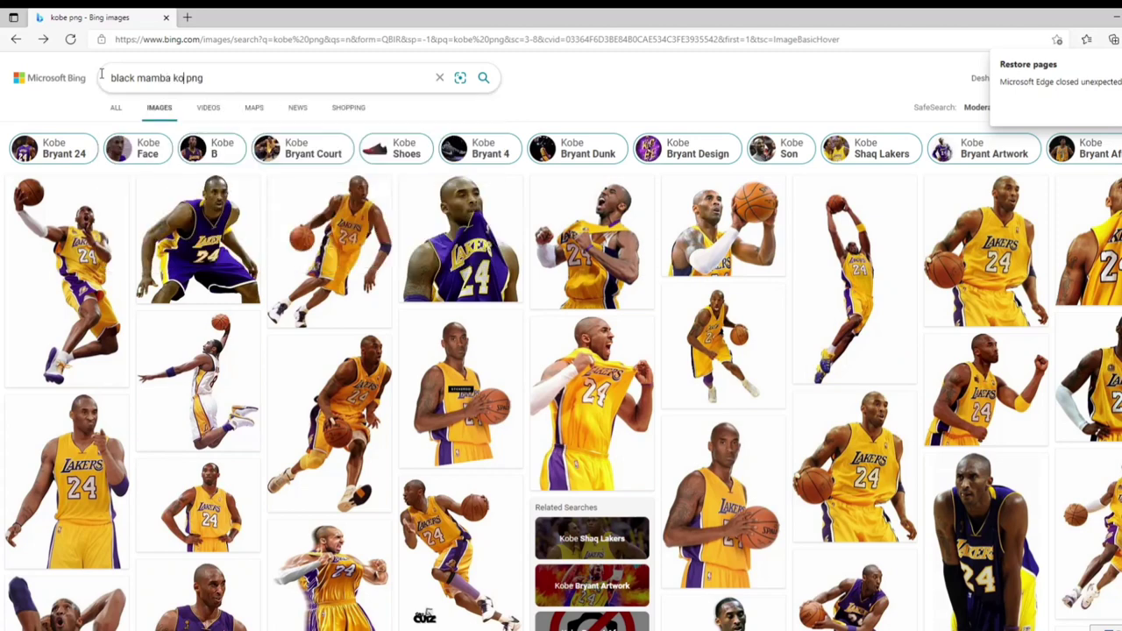
key("Return")
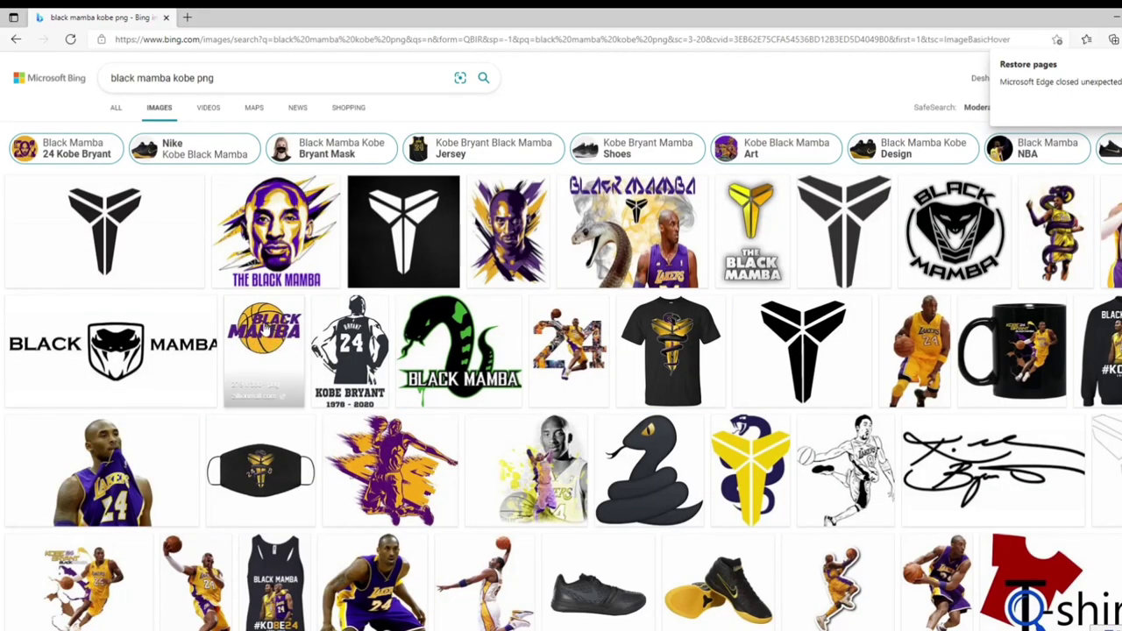
left_click(263, 324)
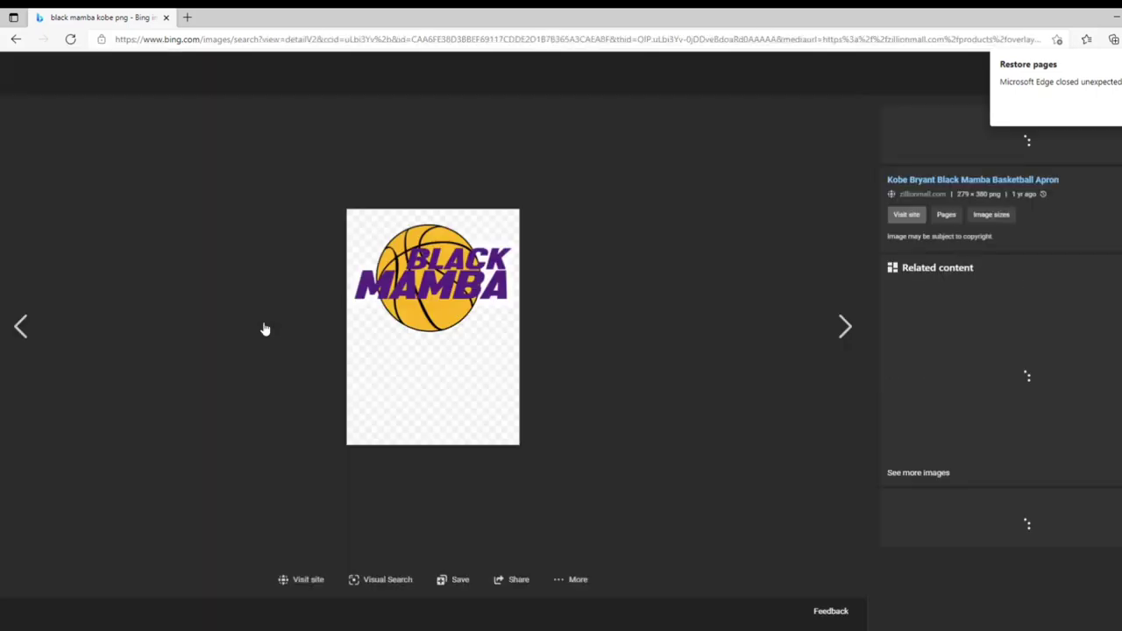
- Save the Black Mamba basketball logo as a PNG in Saved Pictures under the suggested name and return to the search results
right_click(444, 308)
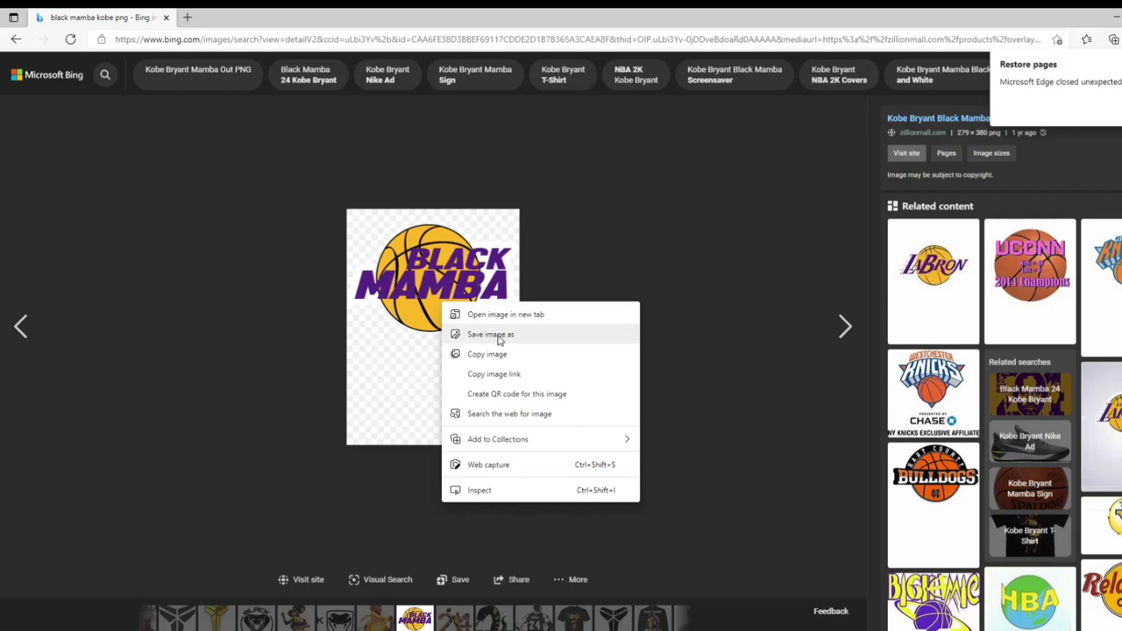
left_click(499, 338)
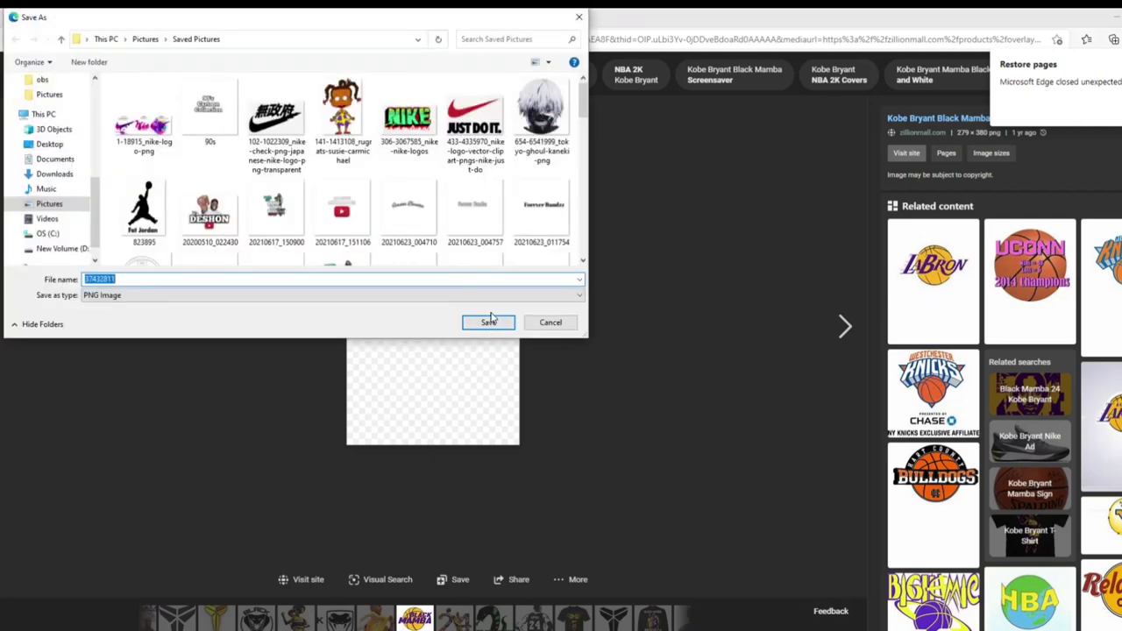
left_click(489, 322)
left_click(16, 39)
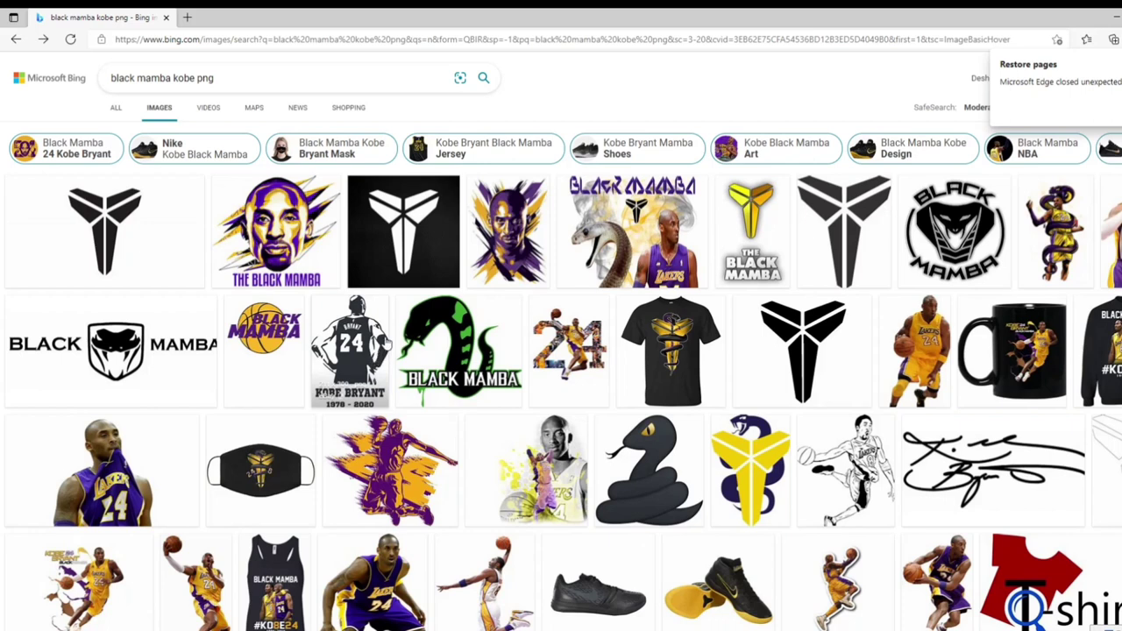
- Open the purple-and-gold Kobe Bryant portrait, save it under the suggested name in Saved Pictures and put the browser away
left_click(507, 225)
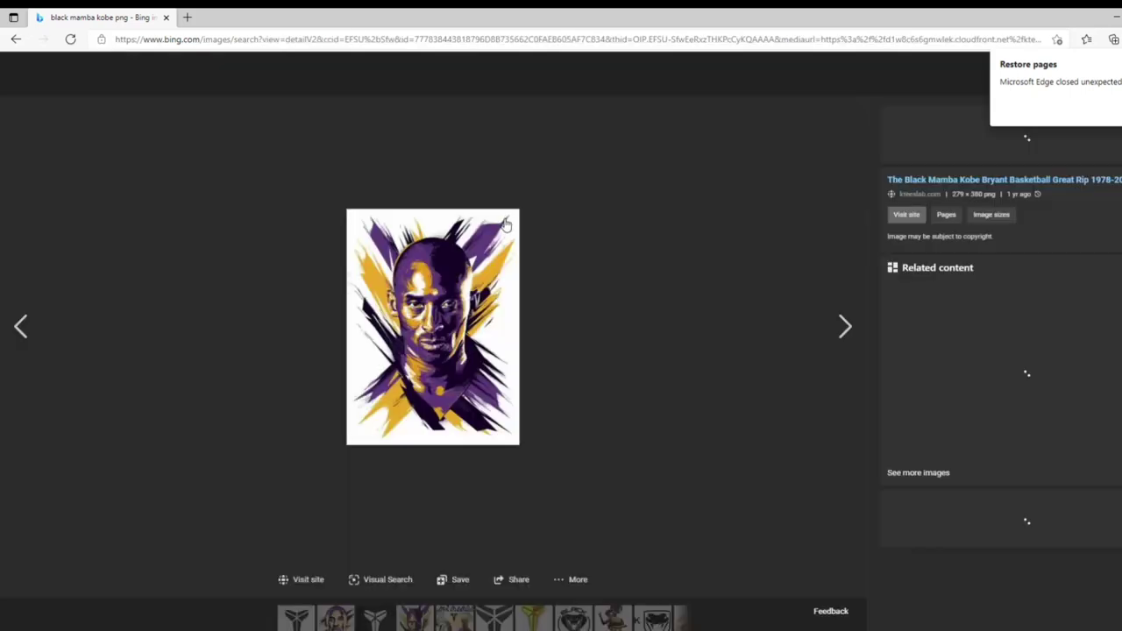
right_click(422, 272)
left_click(478, 307)
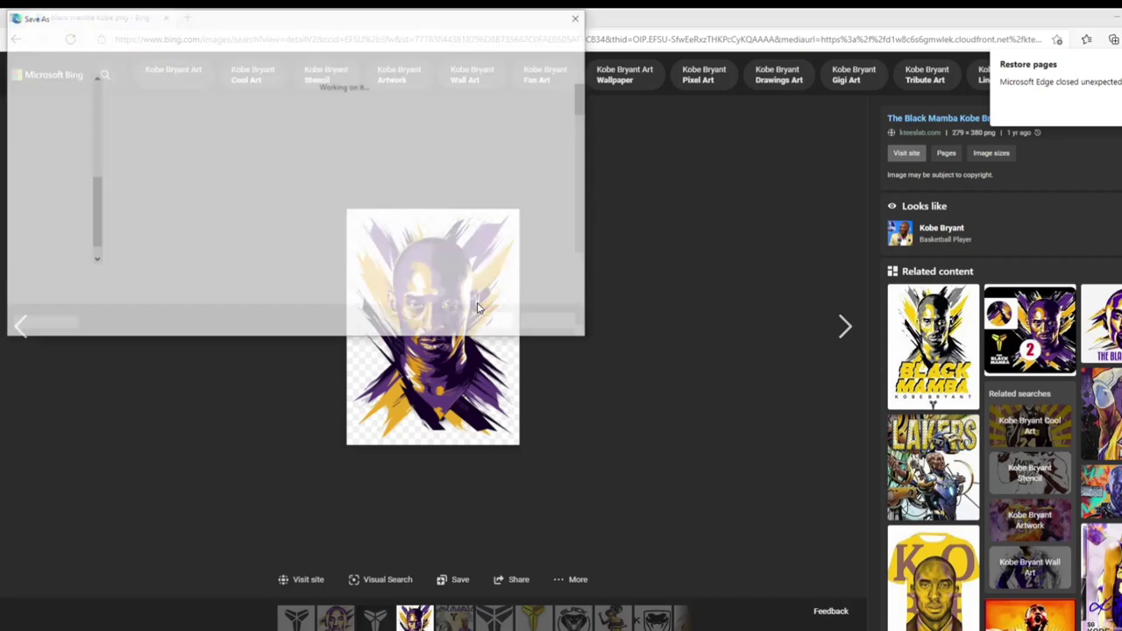
left_click(487, 322)
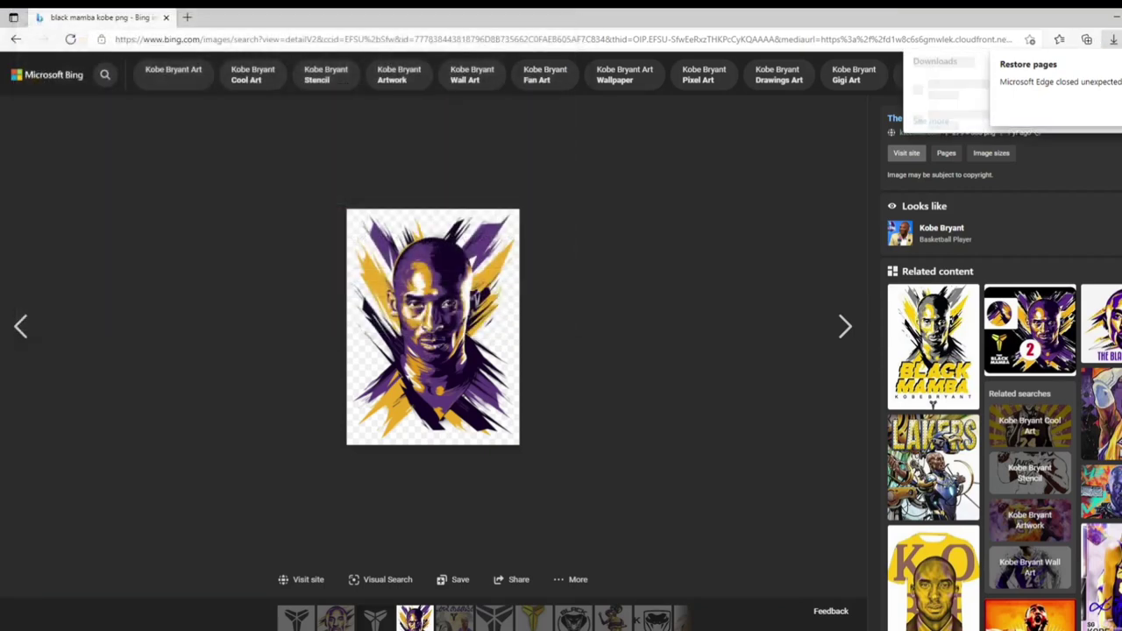
left_click(1115, 25)
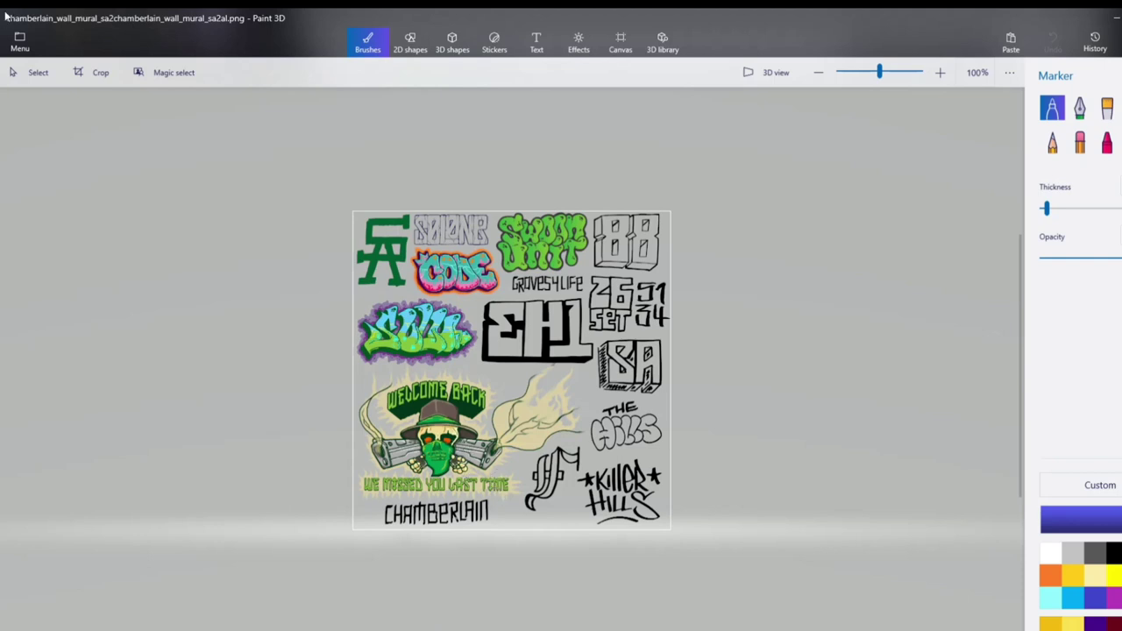
- Insert the Fat Jordan picture 823895 from the Saved Pictures folder into the mural in Paint 3D
left_click(20, 43)
left_click(50, 140)
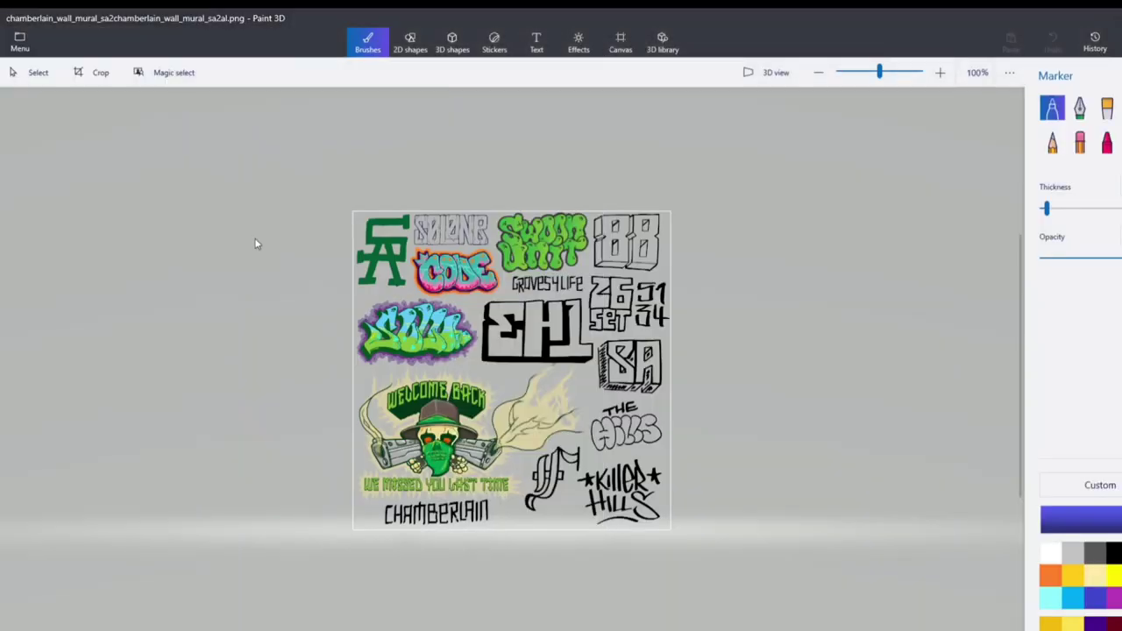
scroll(528, 452, "down", 3)
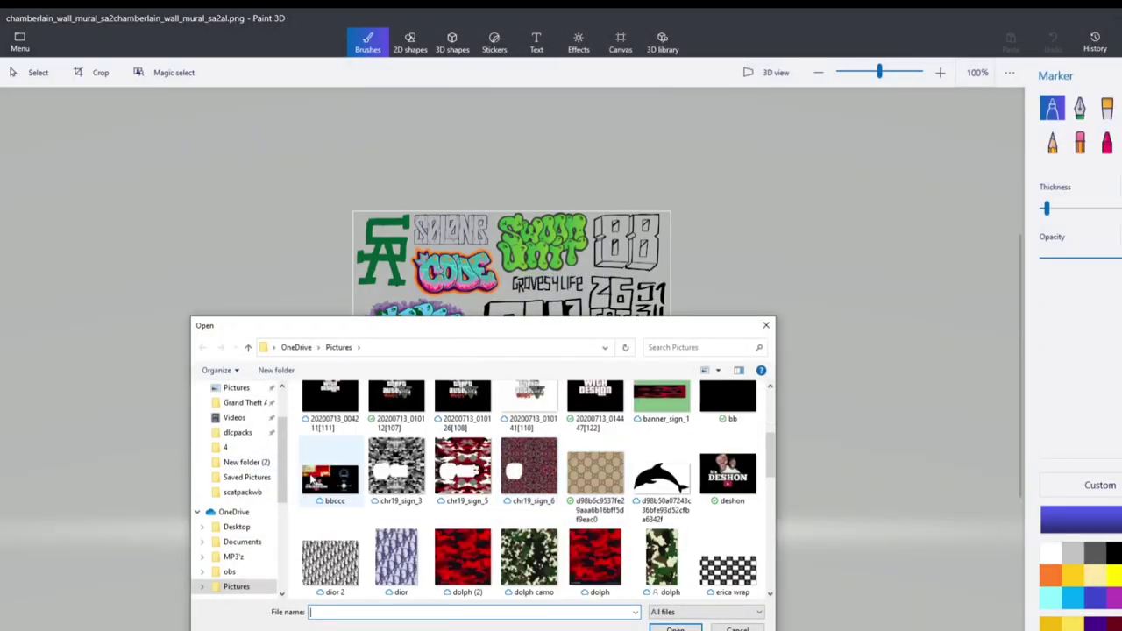
scroll(333, 474, "up", 5)
scroll(232, 478, "up", 2)
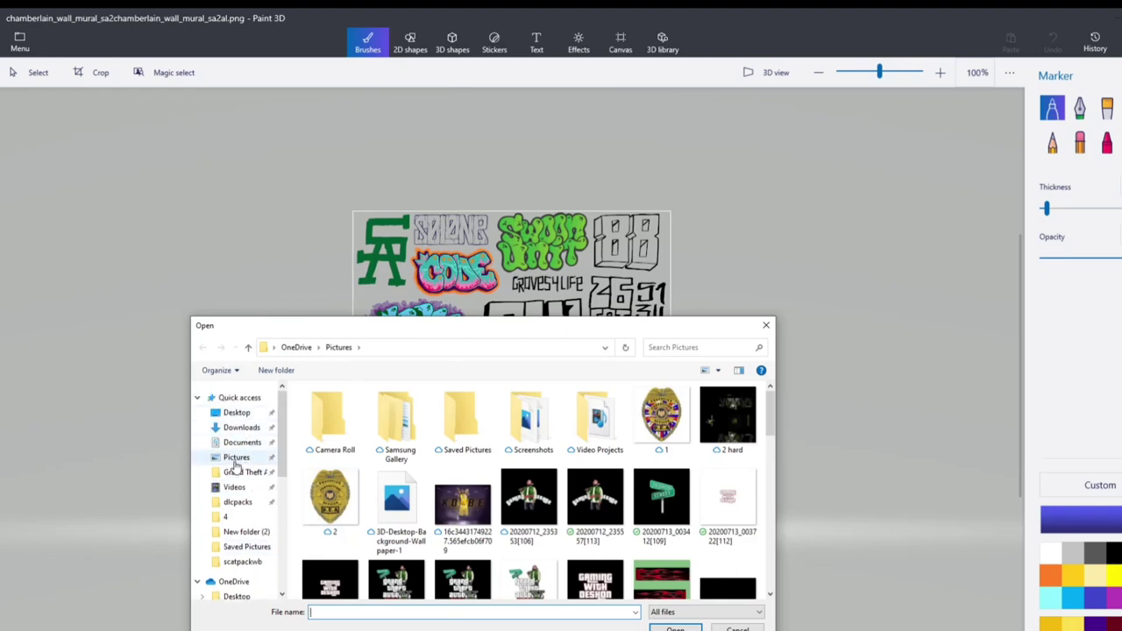
left_click(235, 458)
double_click(380, 424)
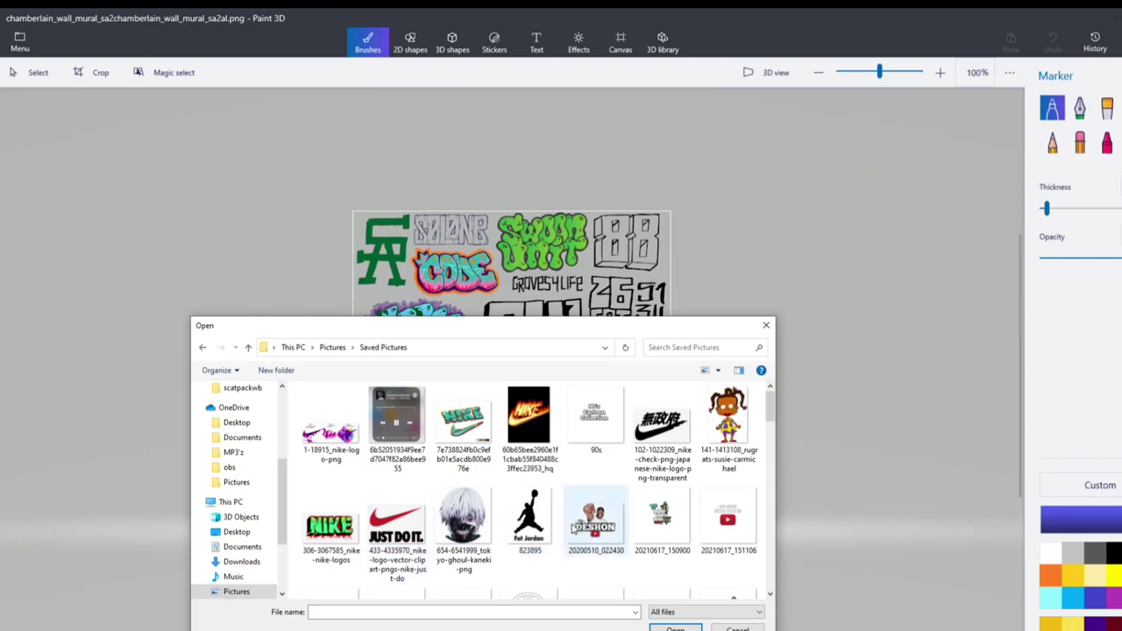
left_click(530, 528)
left_click(675, 628)
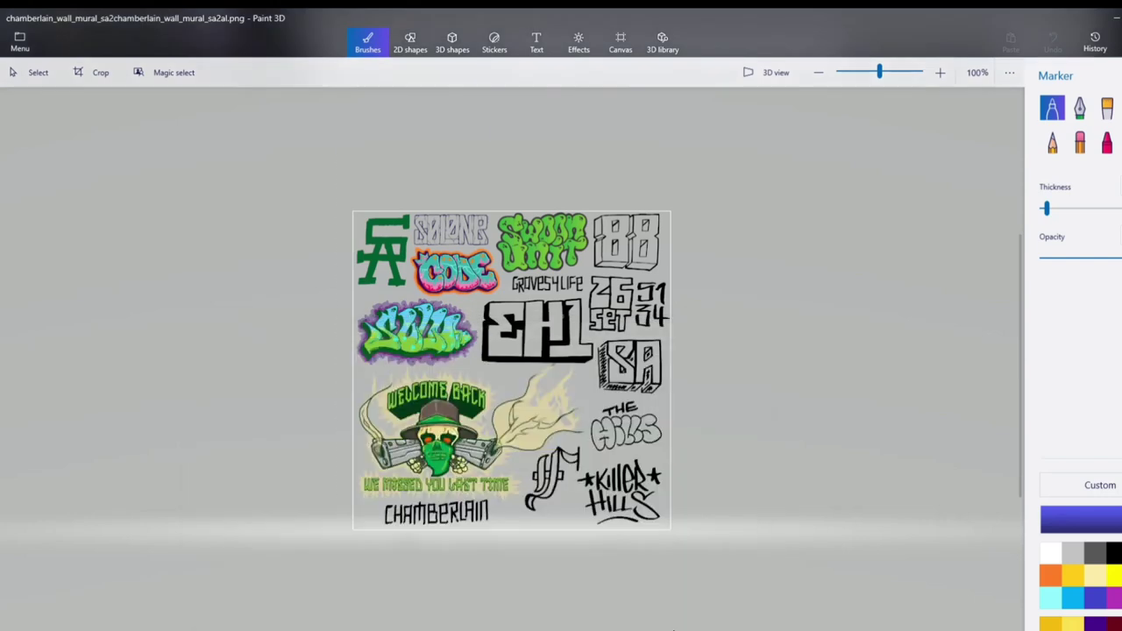
- Shrink the inserted Fat Jordan picture and shift it over the mural, and undo the insertion
left_click_drag(673, 586, 446, 255)
mouse_move(491, 317)
left_mouse_down()
mouse_move(531, 362)
mouse_move(518, 325)
mouse_move(500, 333)
left_mouse_up()
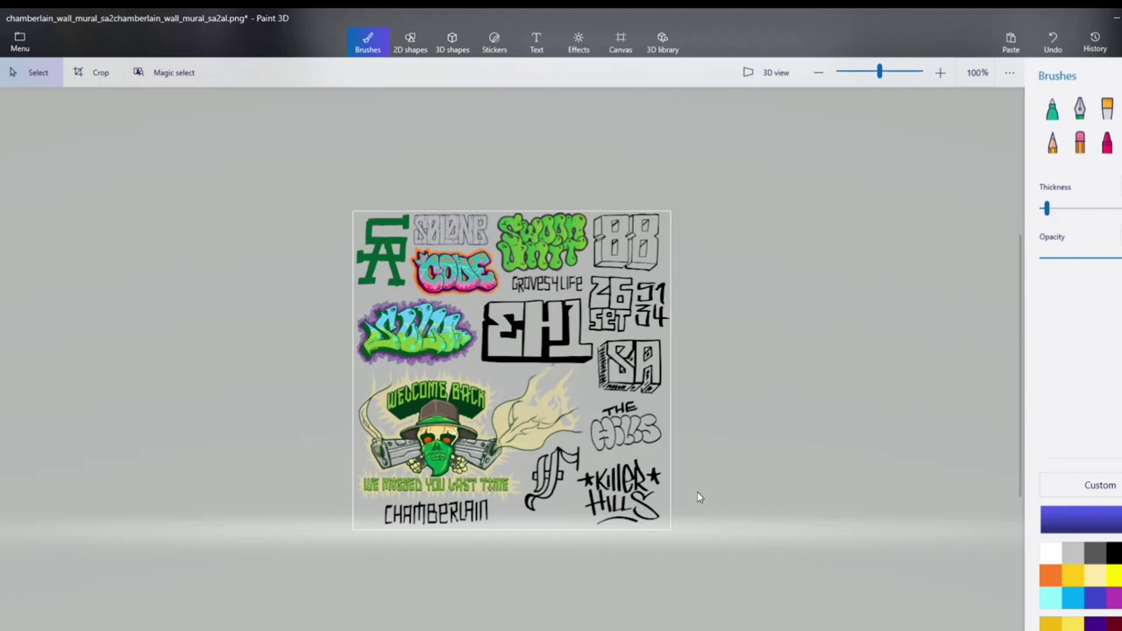
left_click(1056, 52)
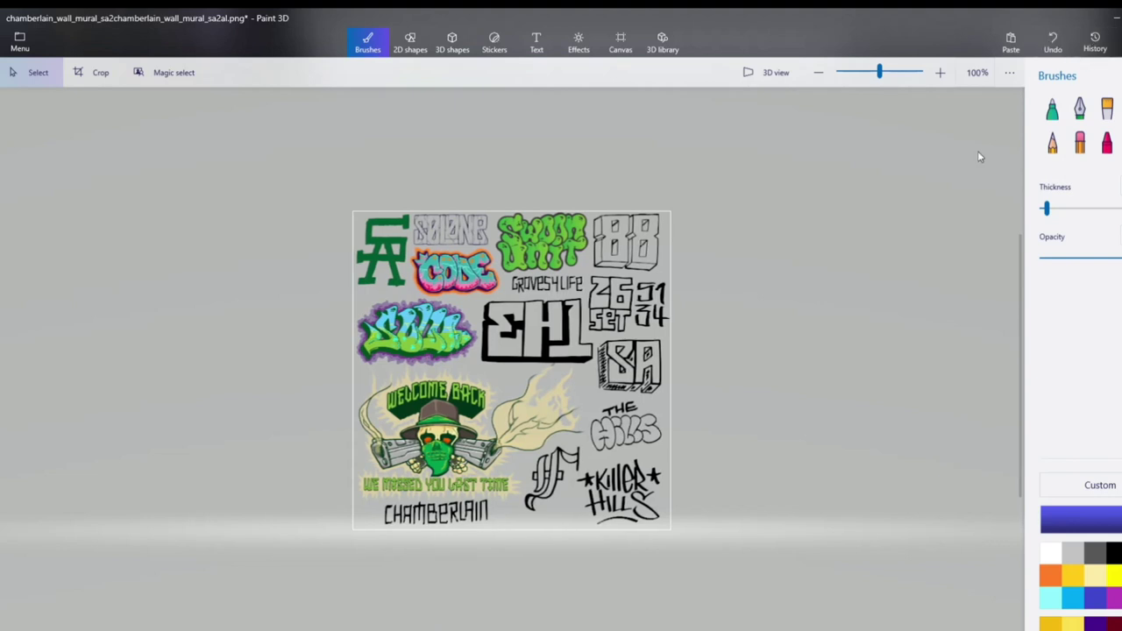
- Try inserting the Fat Jordan picture 823895 again, shrinking it to about 245 px wide and moving it toward the mural's centre
left_click(20, 42)
left_click(44, 142)
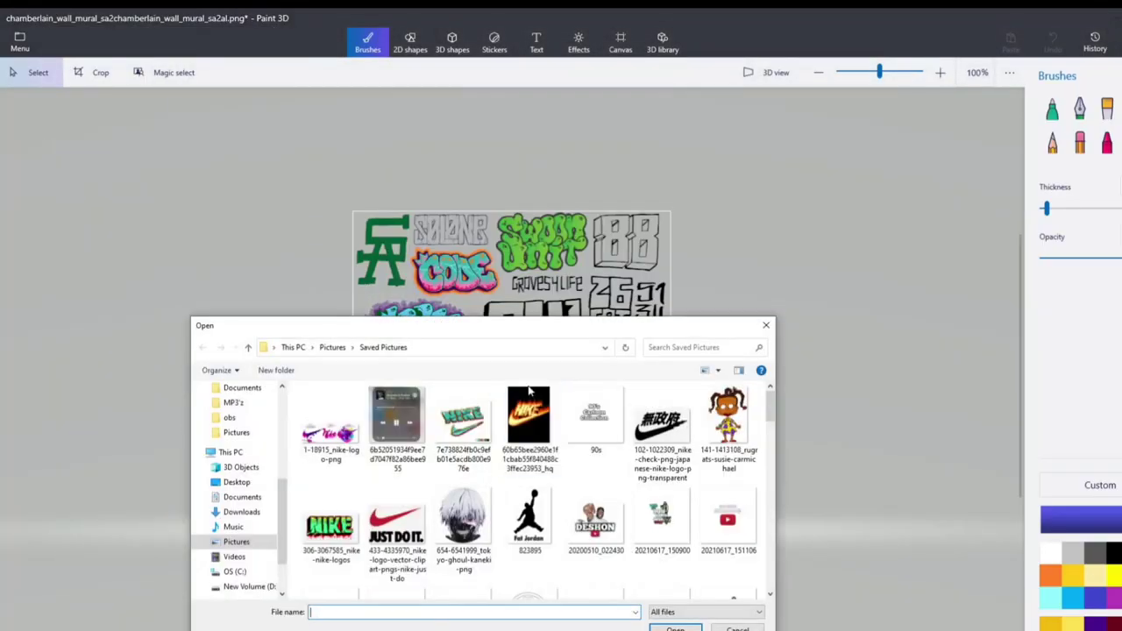
left_click(529, 519)
left_click(675, 629)
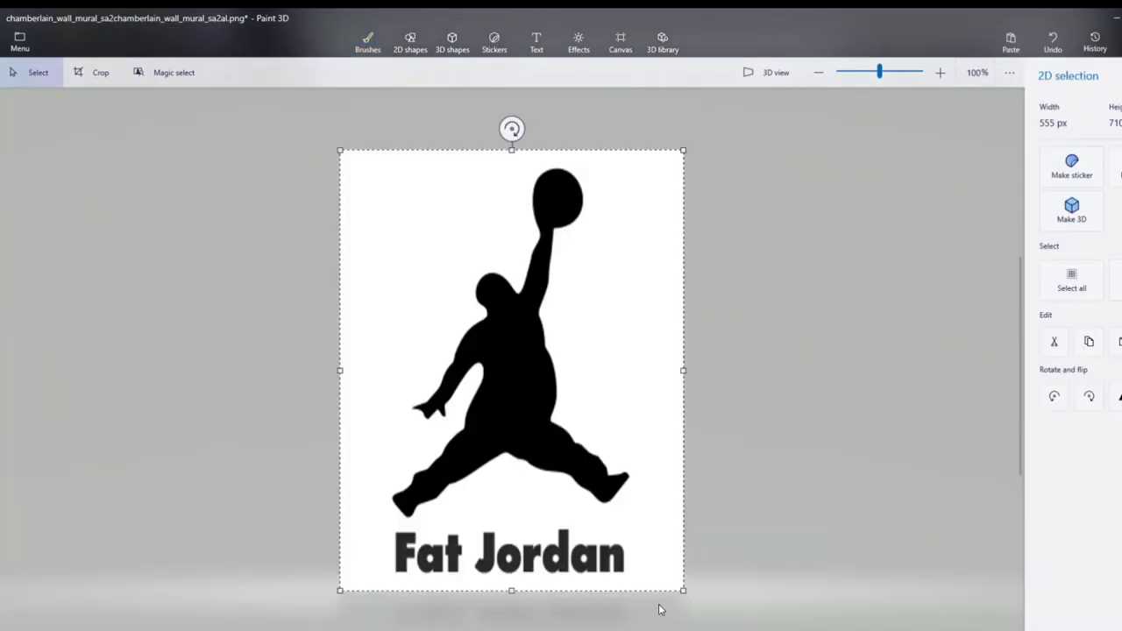
left_click_drag(682, 591, 493, 281)
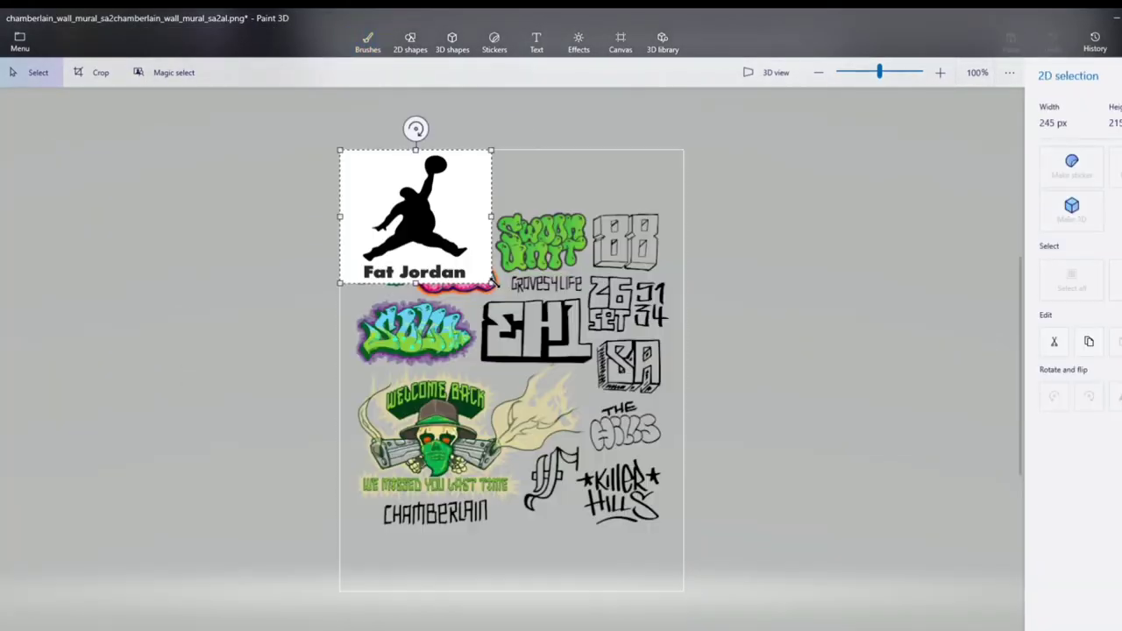
left_click_drag(473, 242, 577, 362)
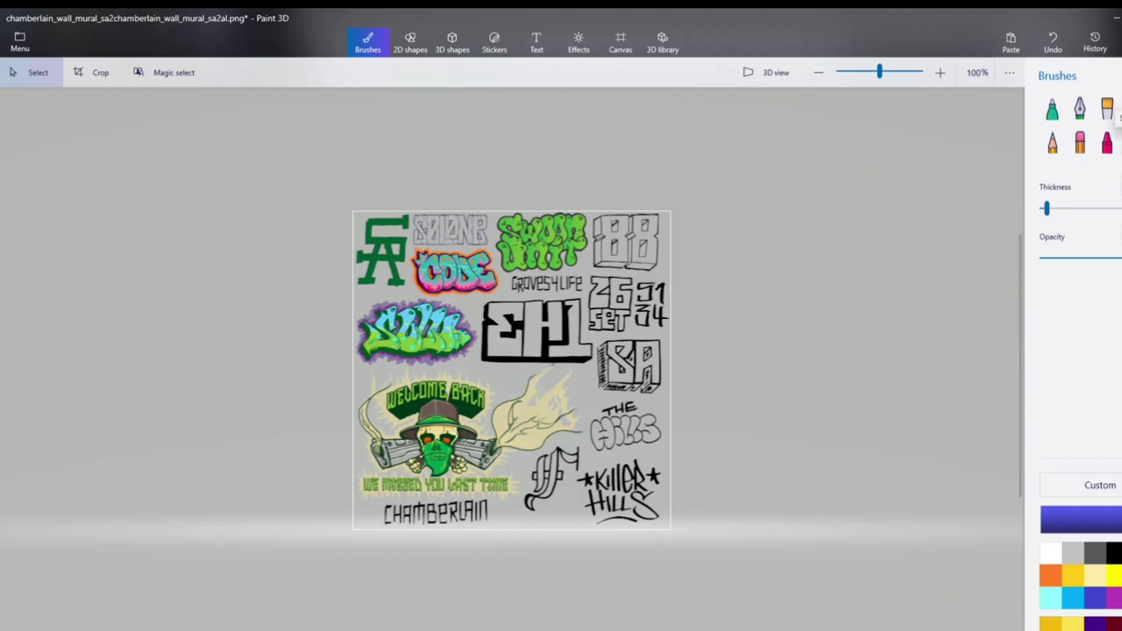
- Set the Spray can to yellow at minimum thickness and spray a small spot in the mural's bottom-left corner
left_click(1117, 141)
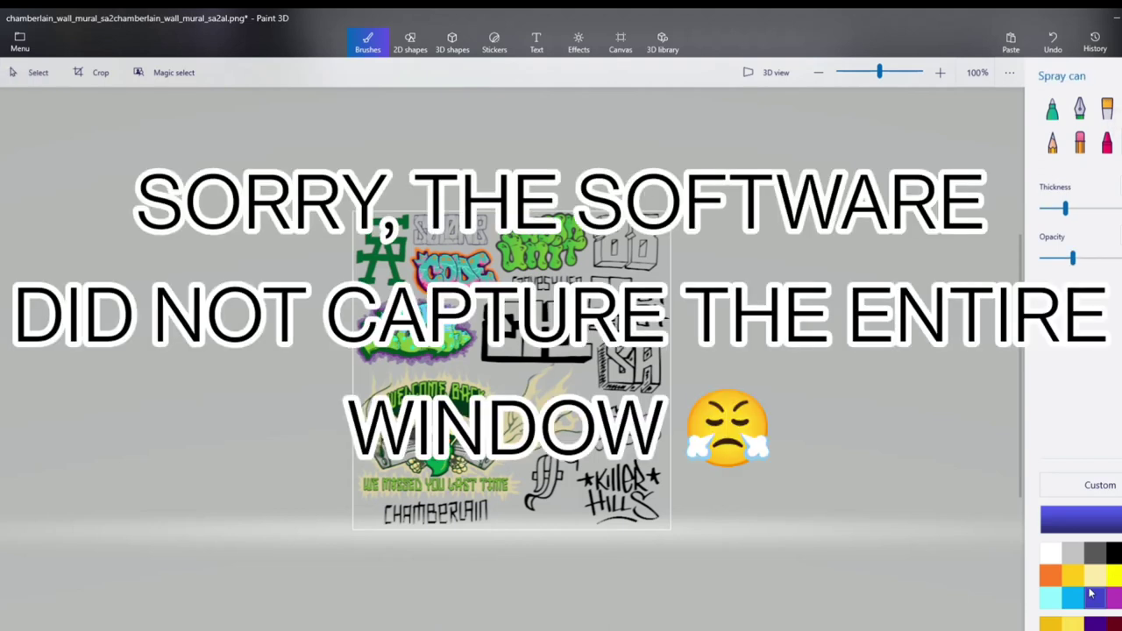
left_click(1118, 577)
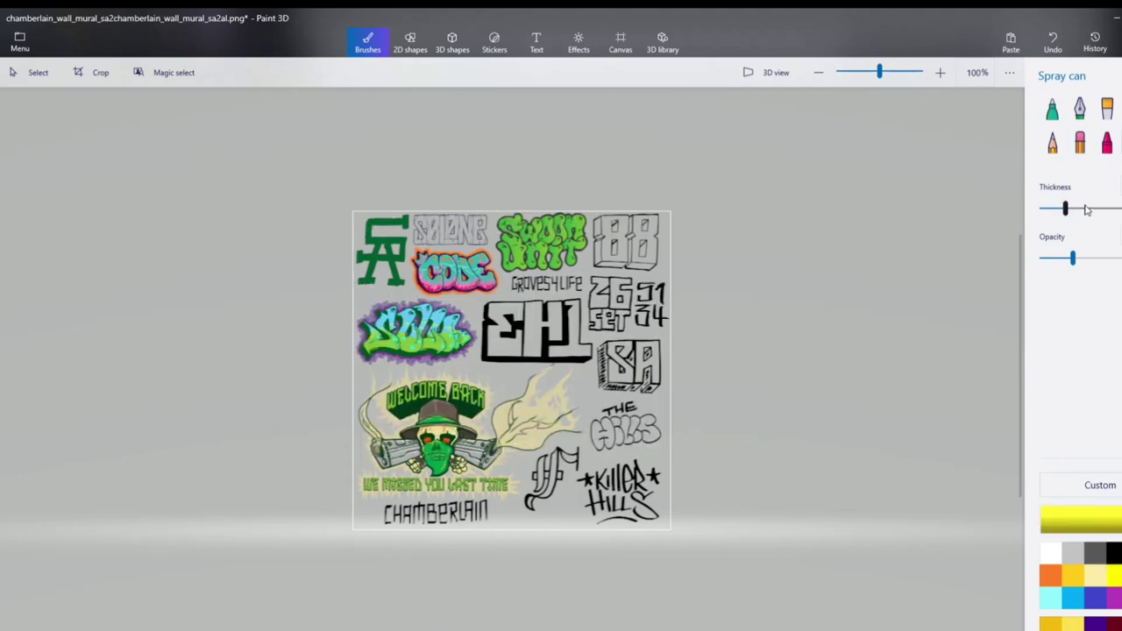
left_click_drag(1068, 213, 1042, 211)
scroll(346, 554, "up", 6)
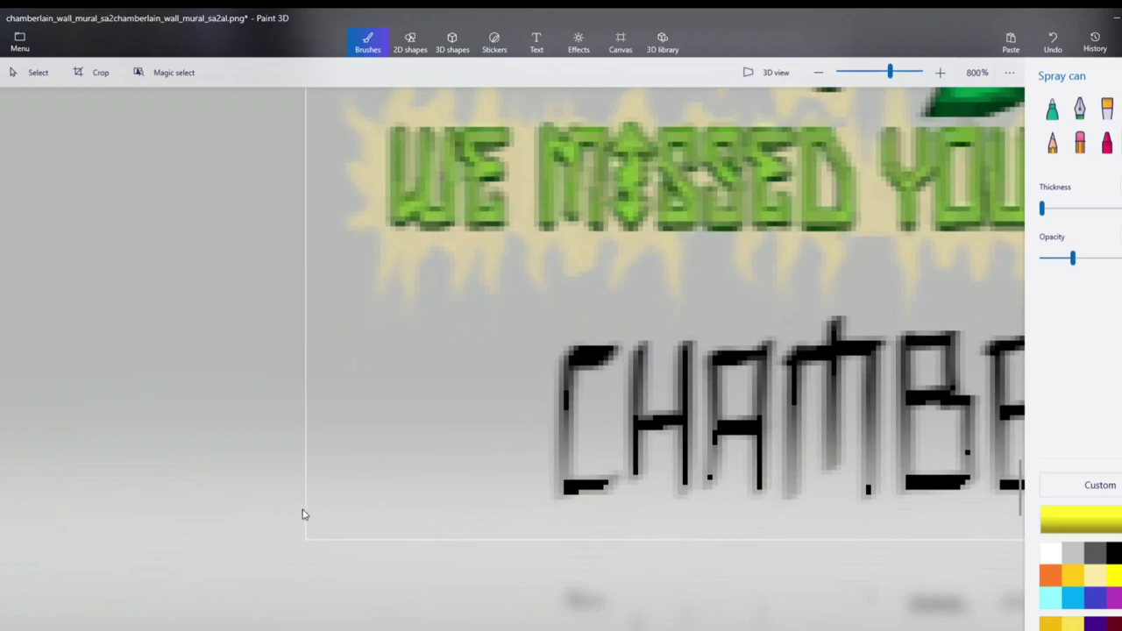
mouse_move(313, 503)
left_mouse_down()
mouse_move(313, 516)
mouse_move(310, 494)
mouse_move(333, 549)
mouse_move(324, 529)
mouse_move(291, 628)
left_mouse_up()
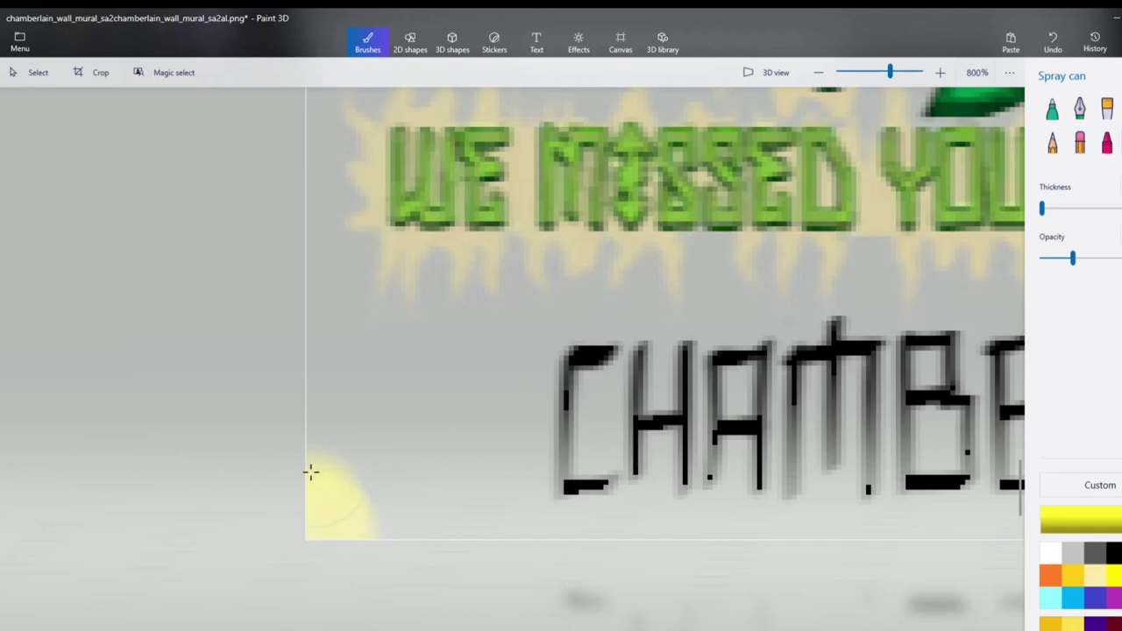
- Spray small yellow spots in the mural's top-left and top-right corners
scroll(308, 534, "down", 6)
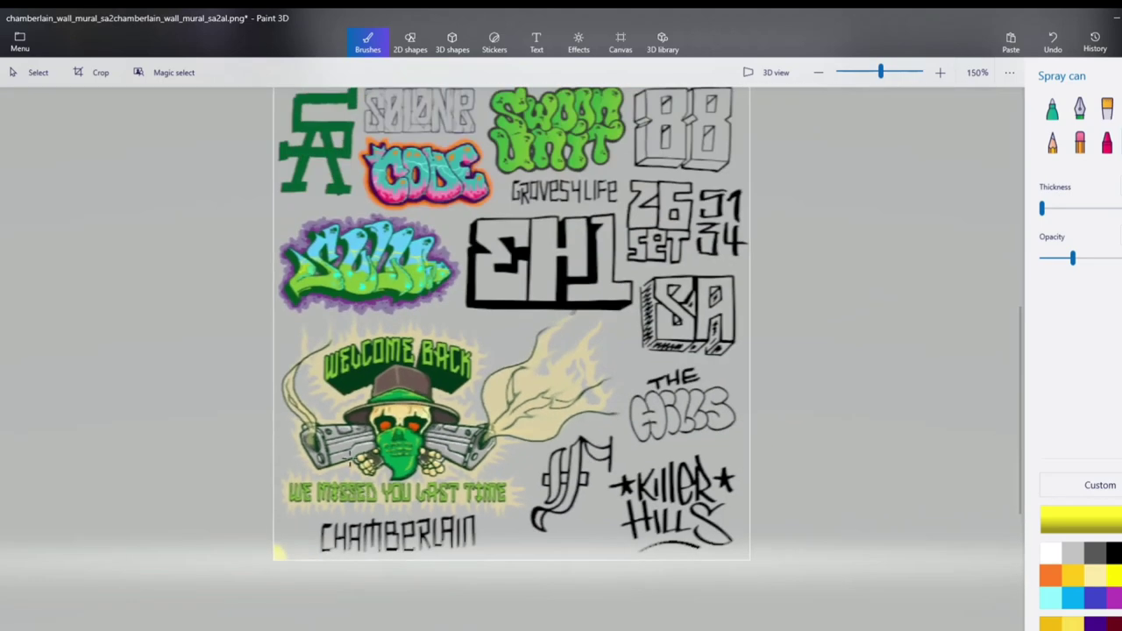
scroll(266, 213, "up", 6)
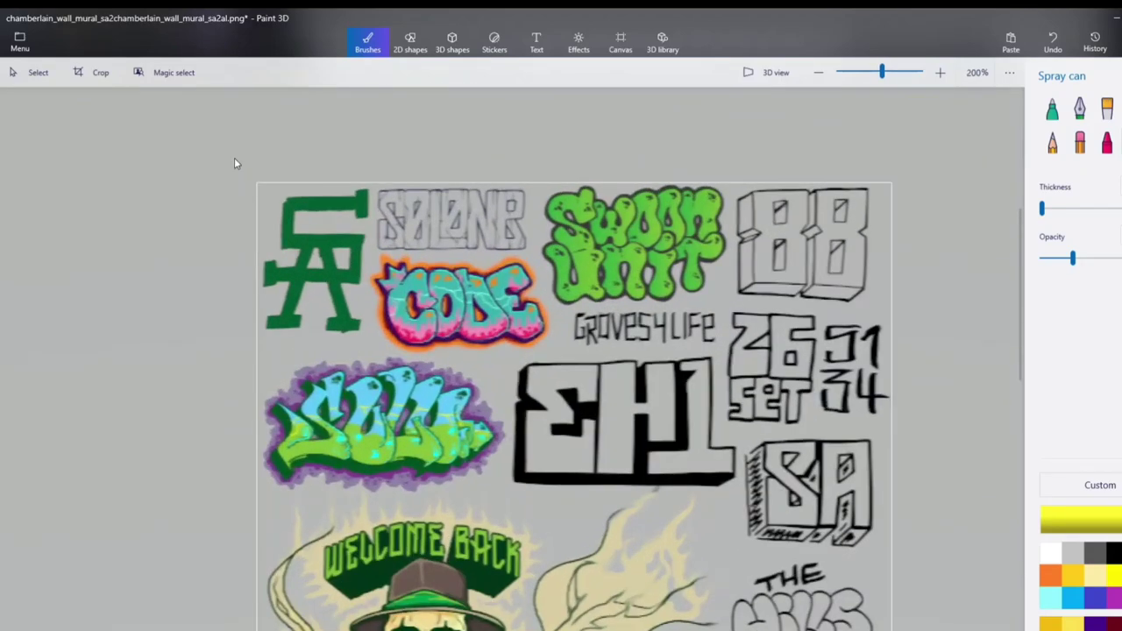
scroll(241, 228, "up", 6)
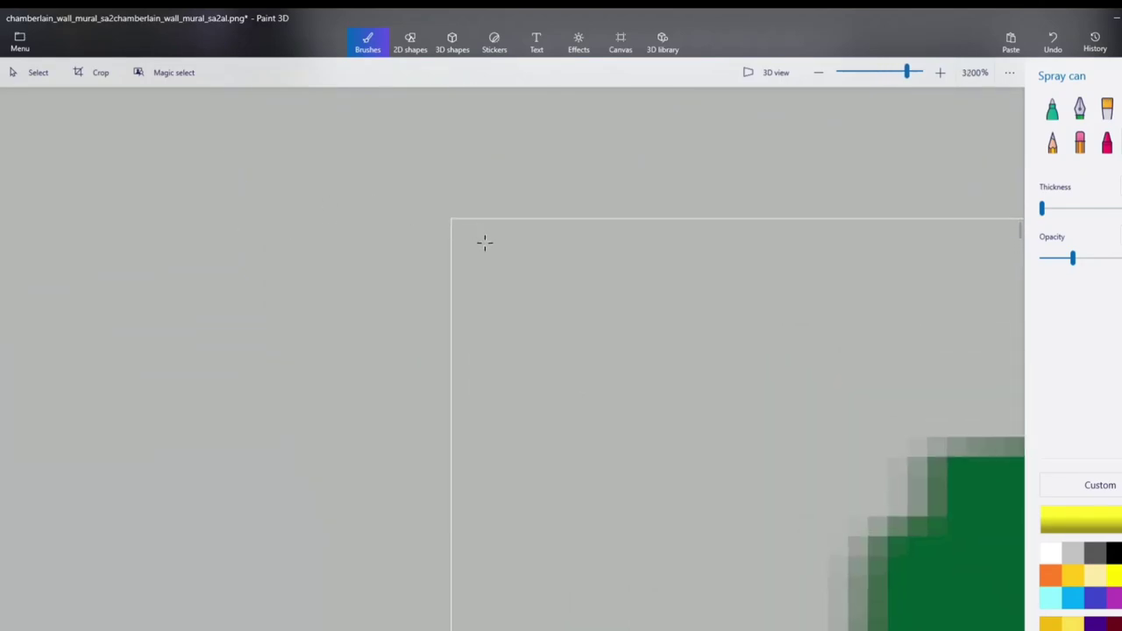
left_click_drag(485, 242, 477, 247)
scroll(468, 228, "down", 1)
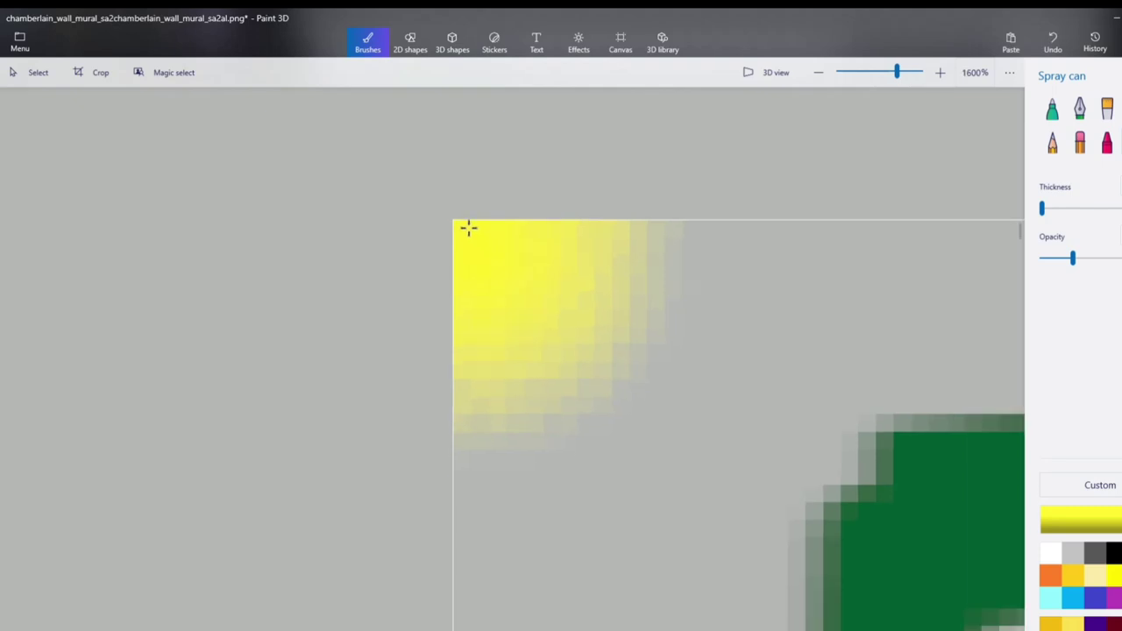
scroll(468, 228, "down", 7)
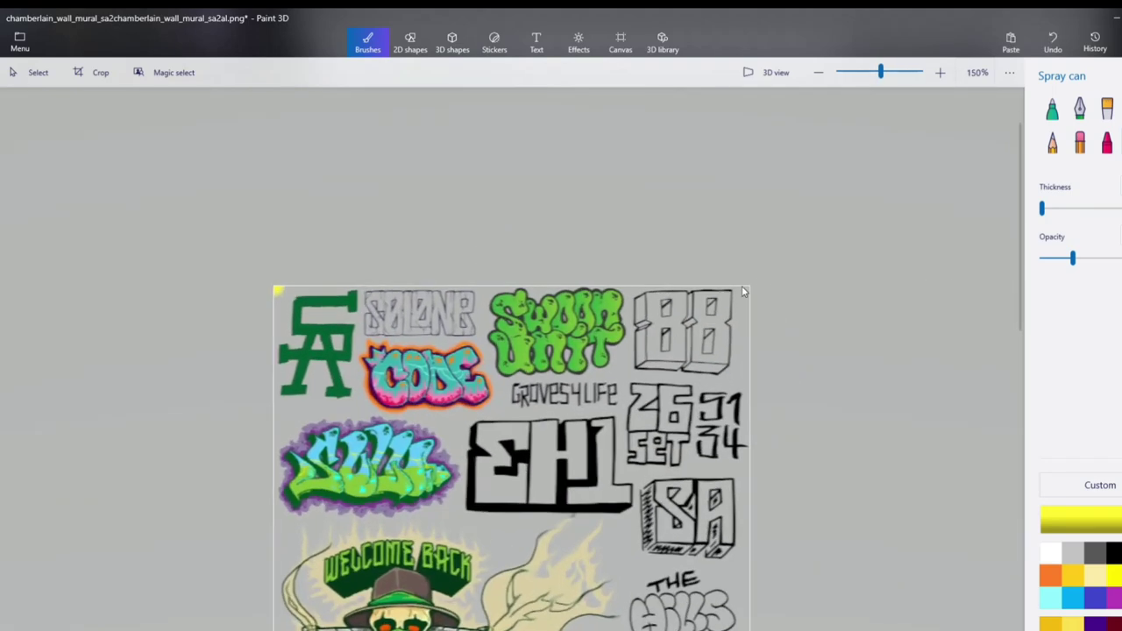
scroll(743, 291, "up", 7)
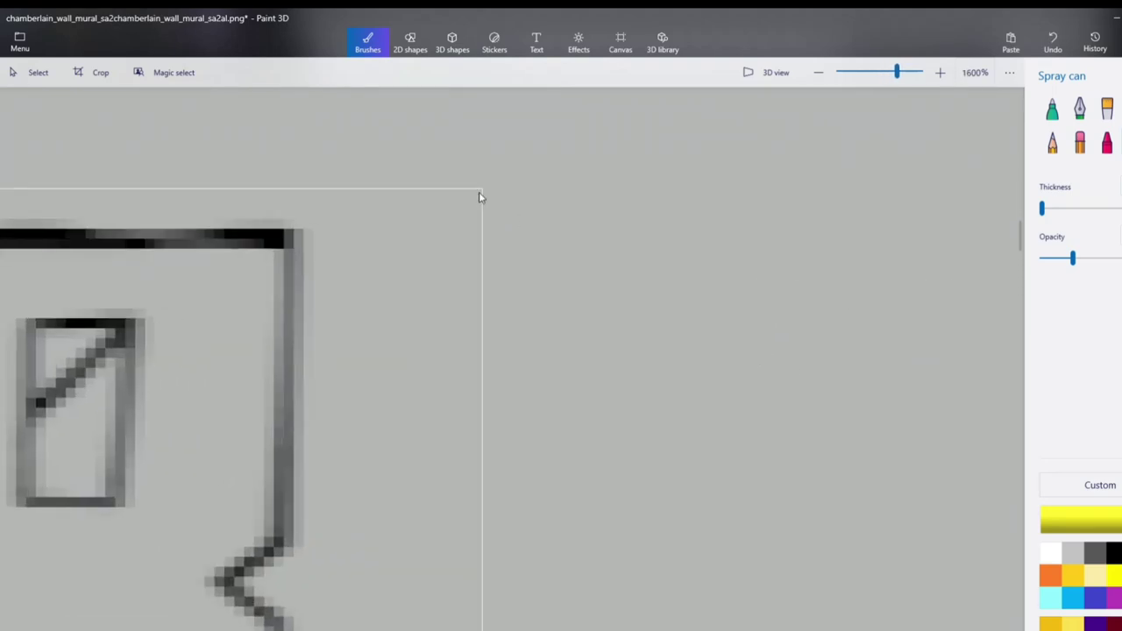
left_click_drag(471, 198, 479, 199)
- Spray a small yellow spot in the mural's bottom-right corner
scroll(571, 298, "down", 7)
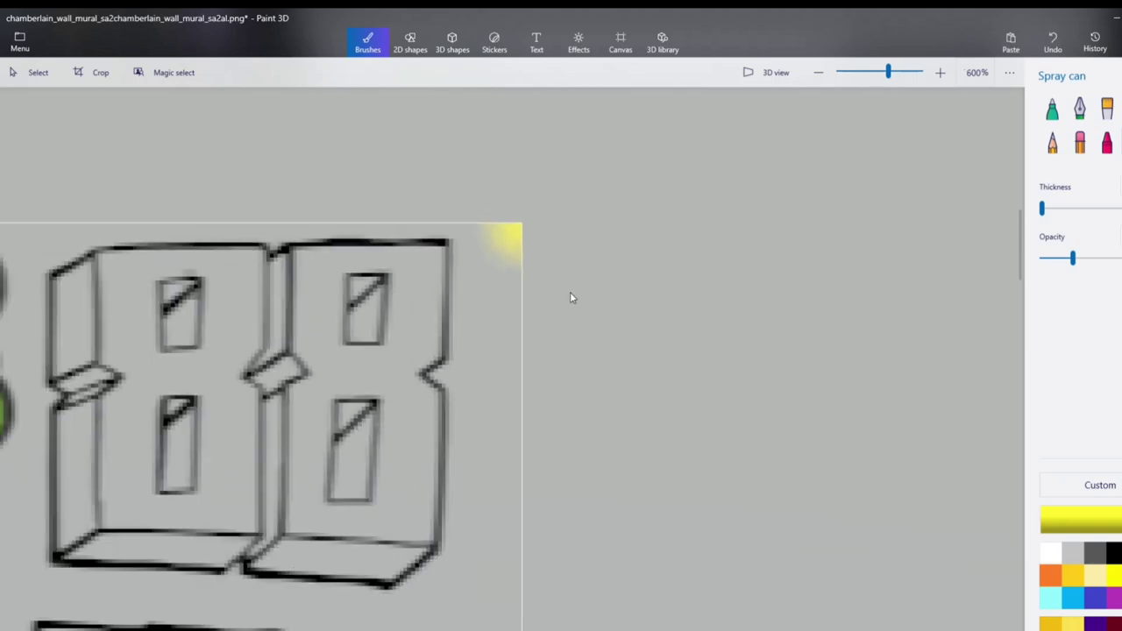
scroll(699, 538, "down", 3)
scroll(760, 539, "up", 5)
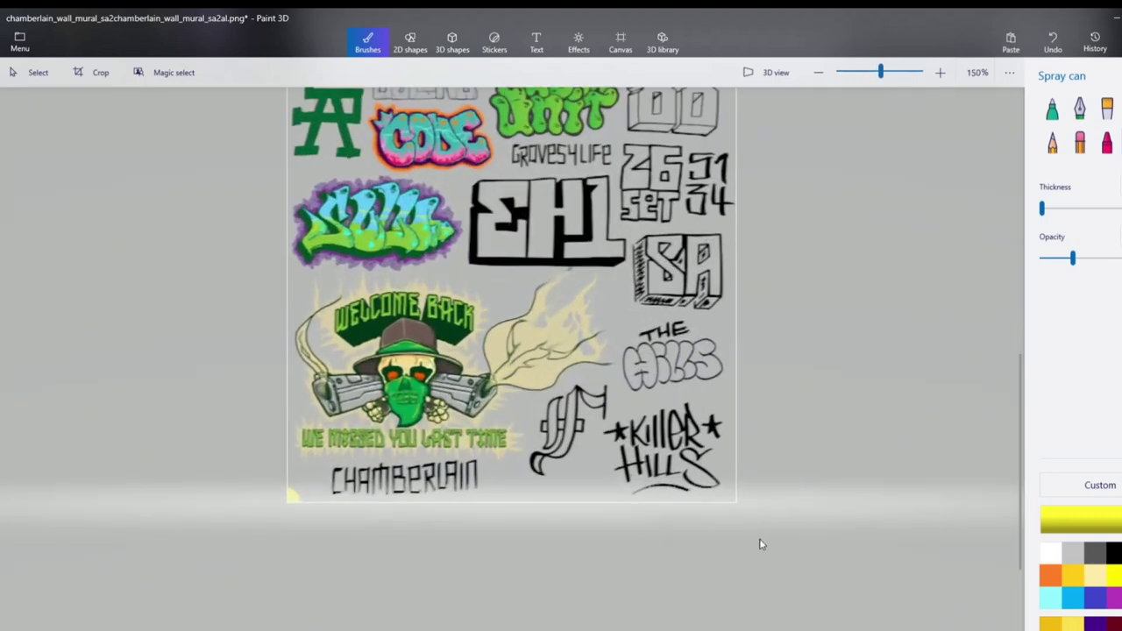
scroll(837, 546, "up", 3)
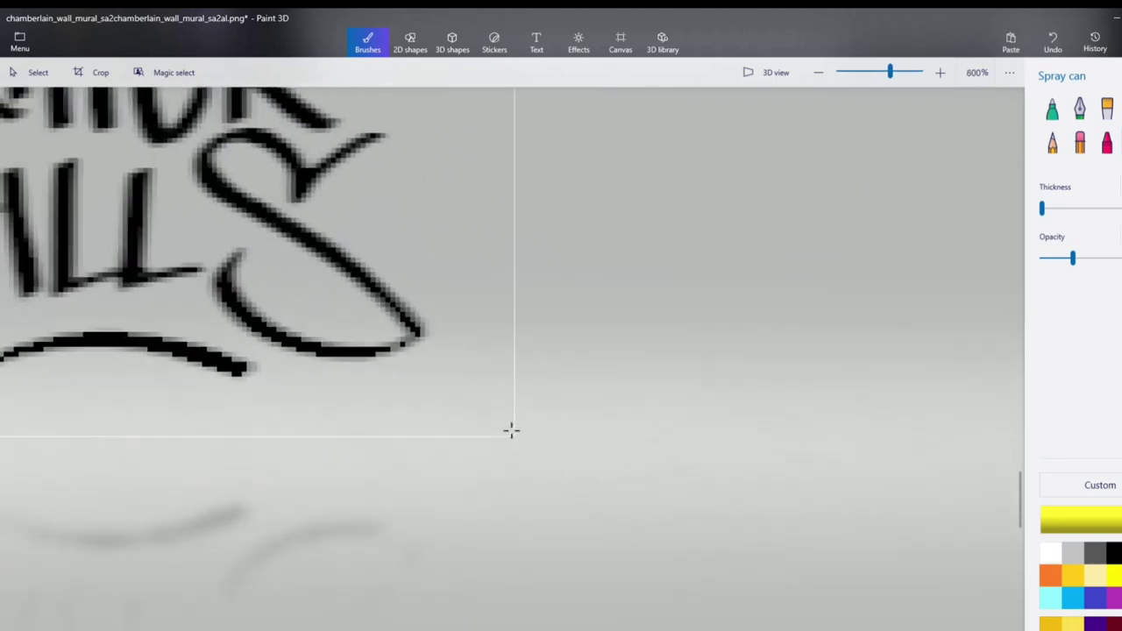
scroll(511, 429, "up", 1)
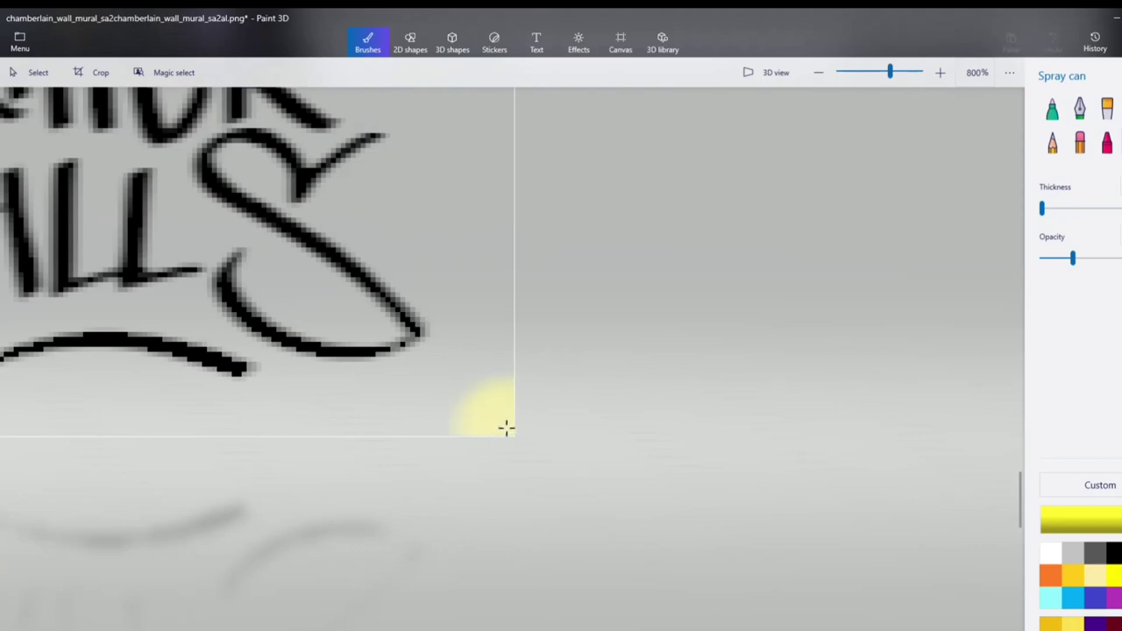
scroll(511, 427, "down", 10)
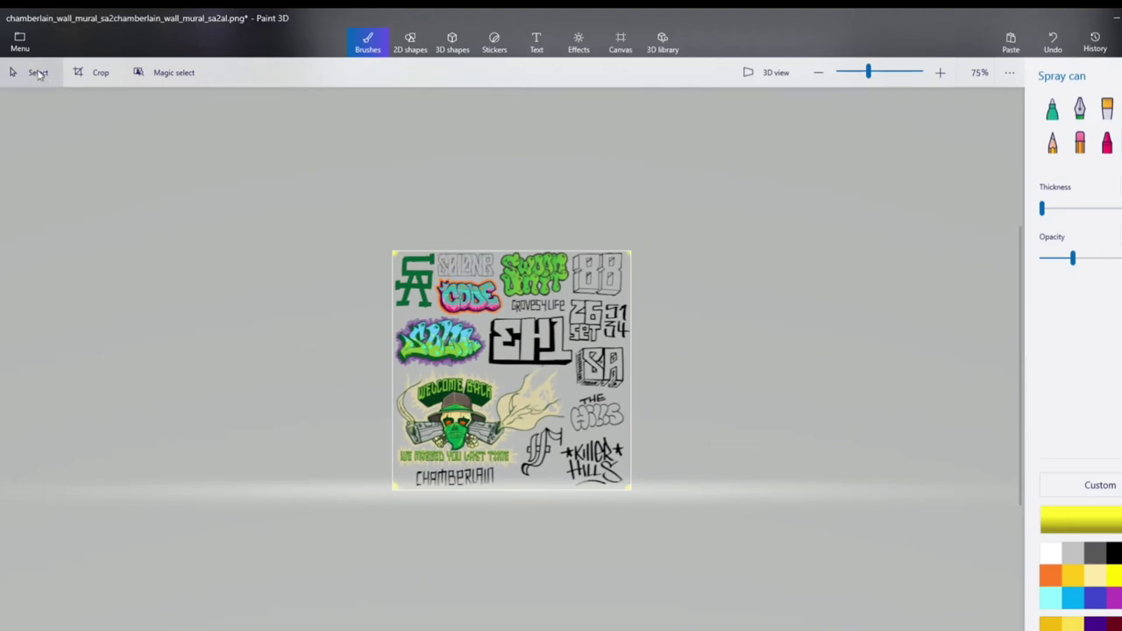
left_click(19, 41)
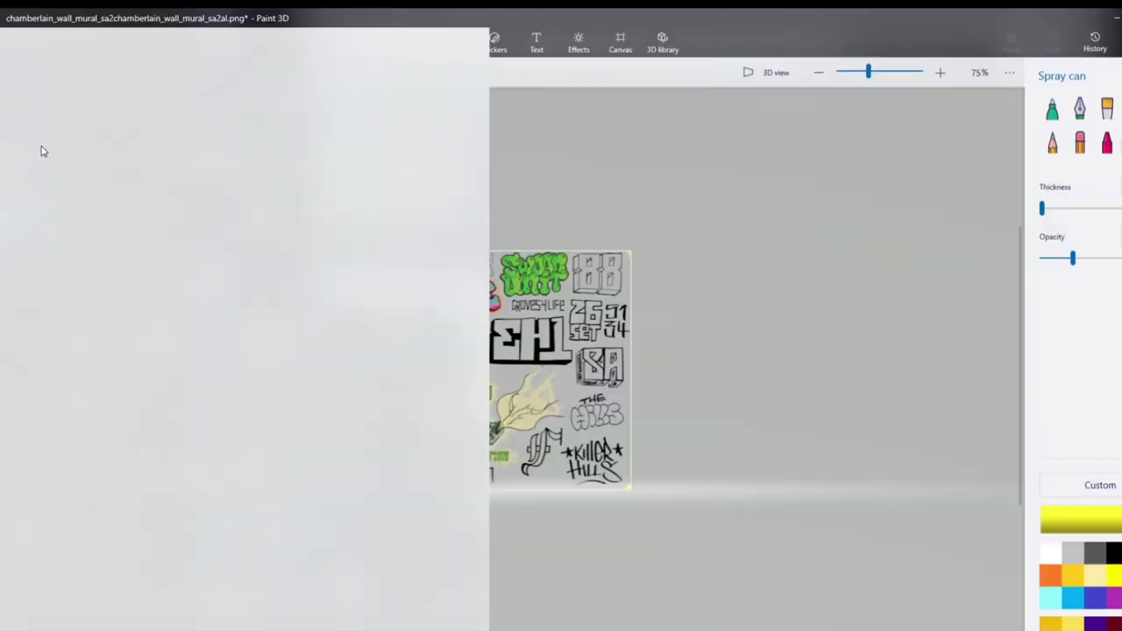
left_click(92, 184)
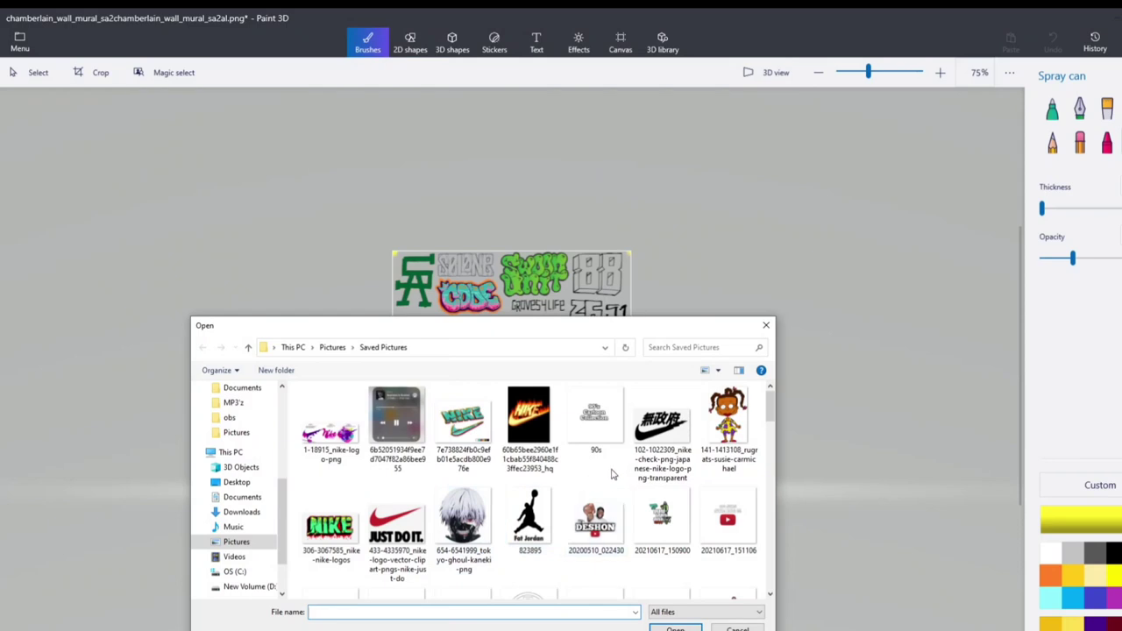
left_click(712, 469)
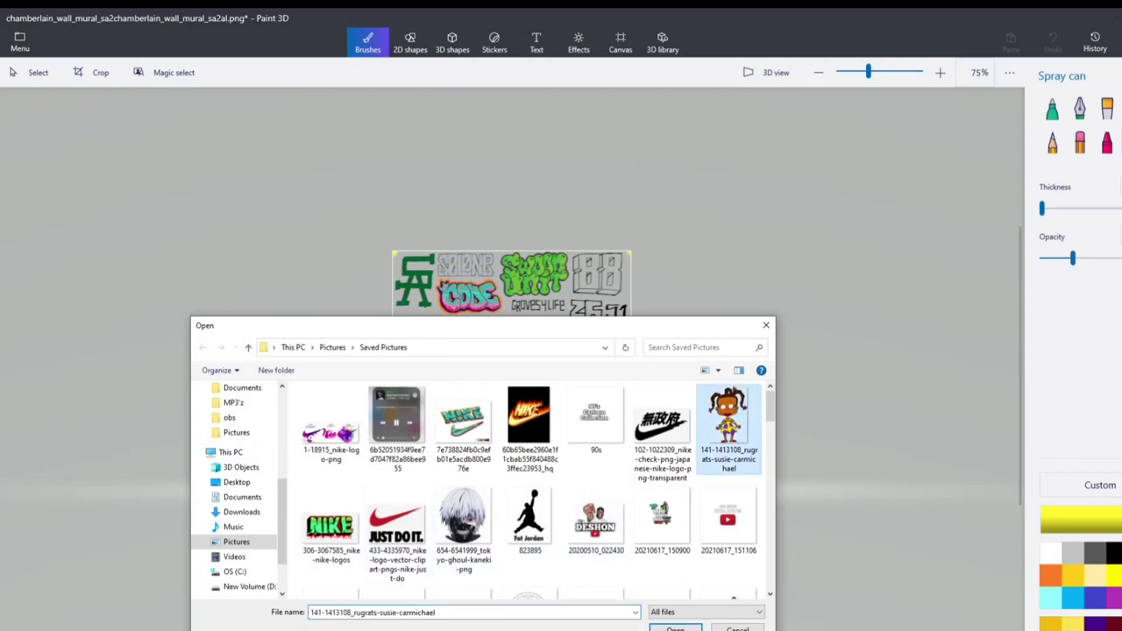
left_click(675, 628)
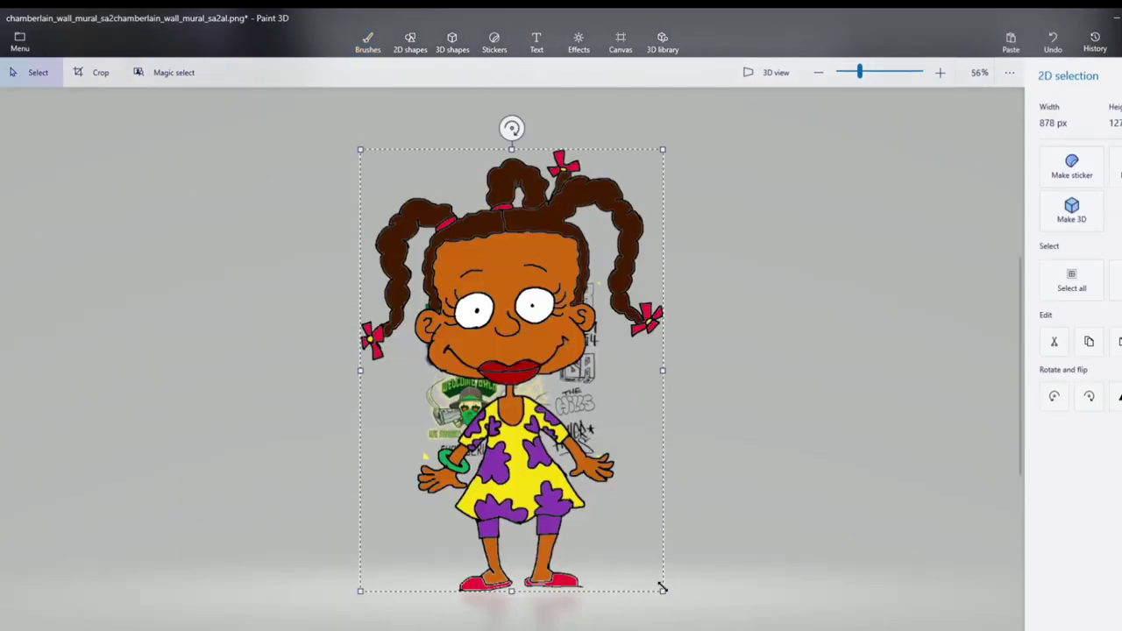
mouse_move(663, 589)
left_mouse_down()
mouse_move(453, 244)
mouse_move(542, 367)
mouse_move(533, 379)
left_mouse_up()
left_click(830, 377)
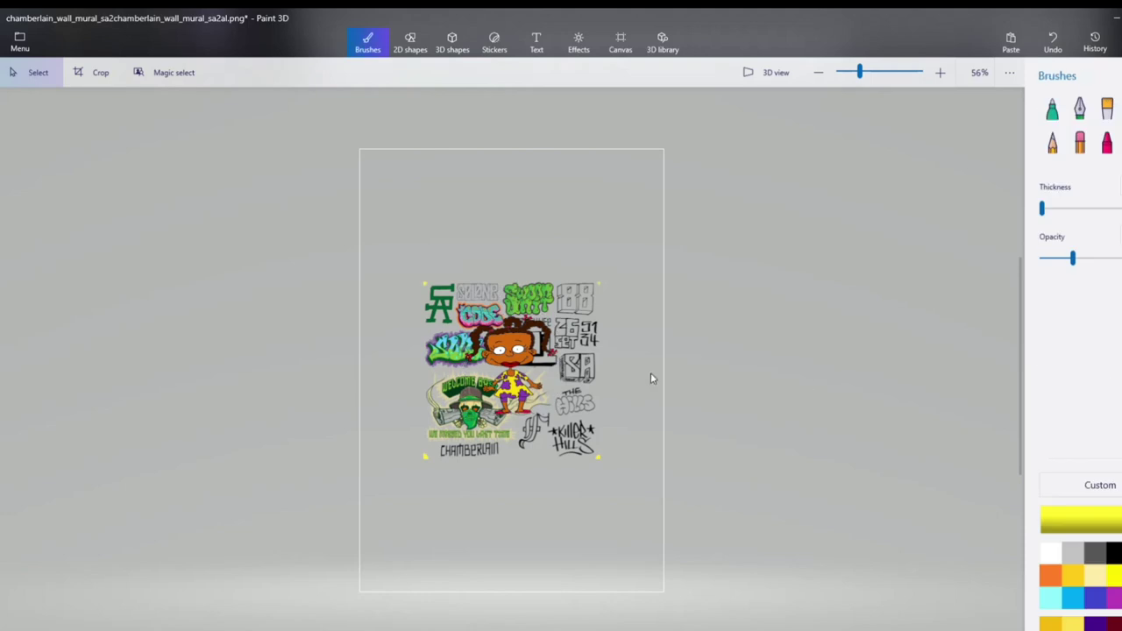
- Draw the crop frame in on all four sides, close around the mural, to a width of about 538 px
scroll(651, 378, "up", 1)
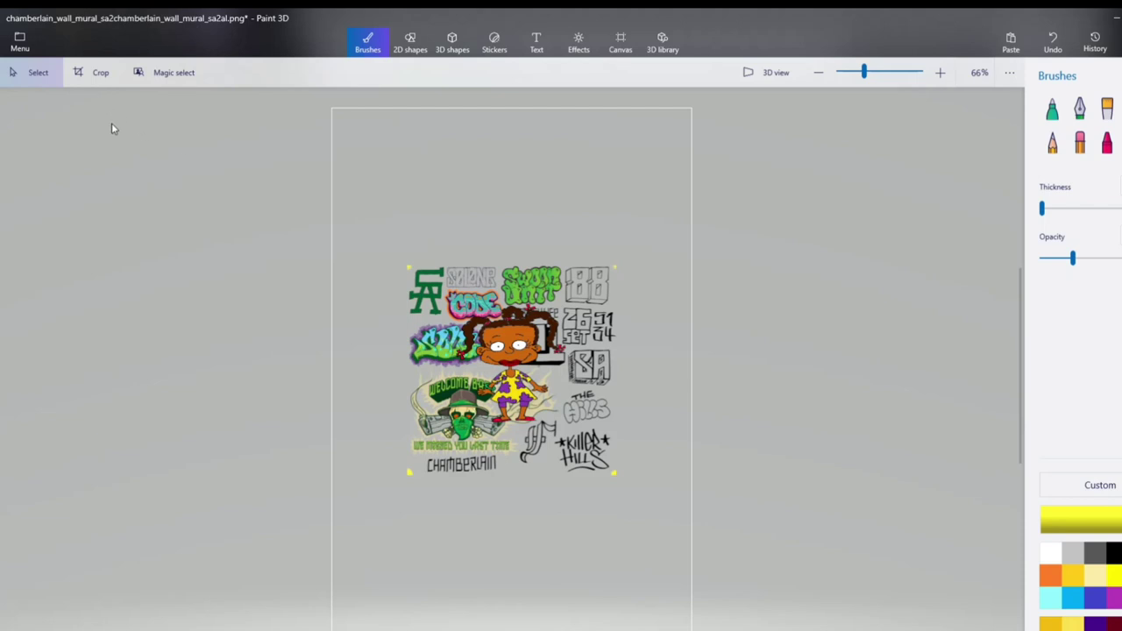
left_click(98, 74)
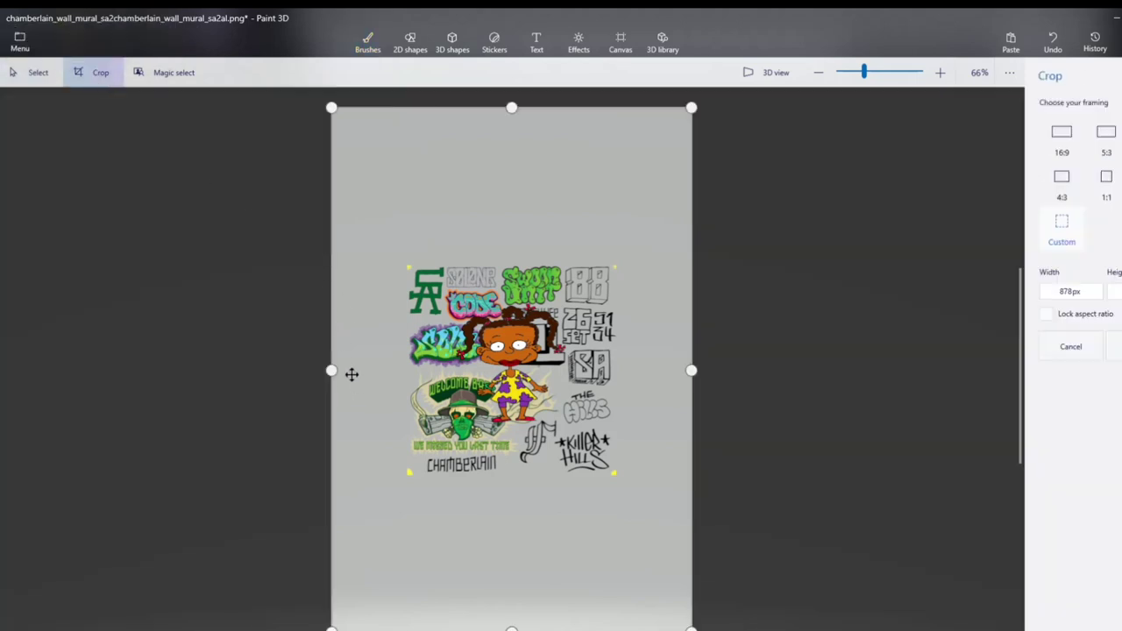
left_click_drag(511, 628, 511, 481)
left_click_drag(503, 108, 511, 258)
left_click_drag(692, 369, 625, 369)
left_click_drag(338, 377, 404, 434)
scroll(399, 443, "up", 6)
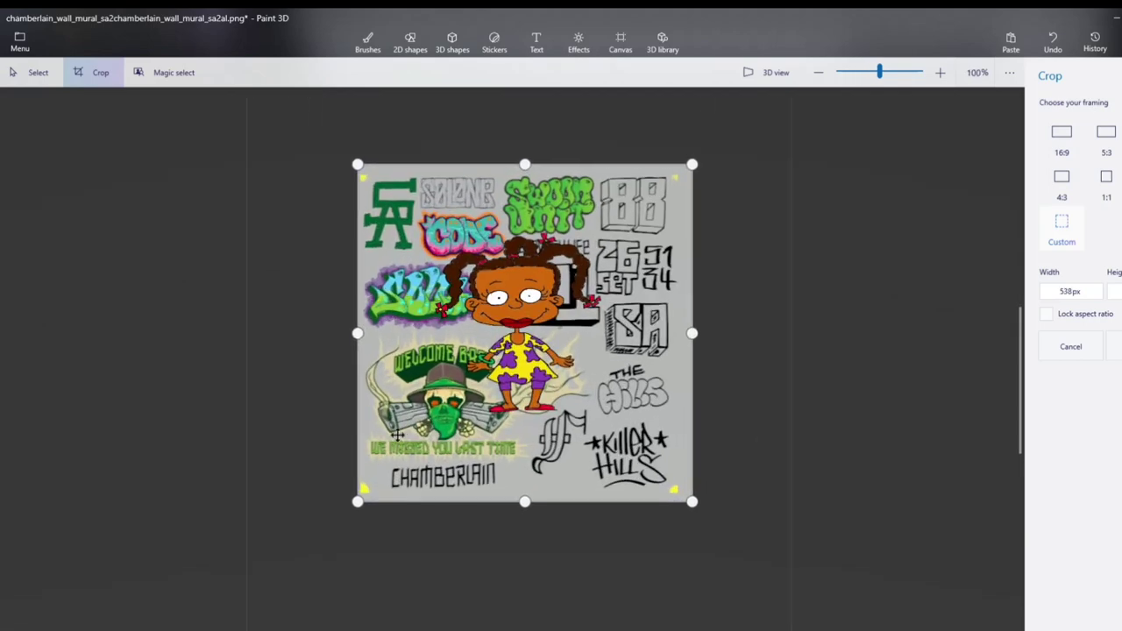
- Tighten the crop frame's left, lower and right edges to the yellow corner spots, narrowing it to 513 px
scroll(376, 243, "down", 3)
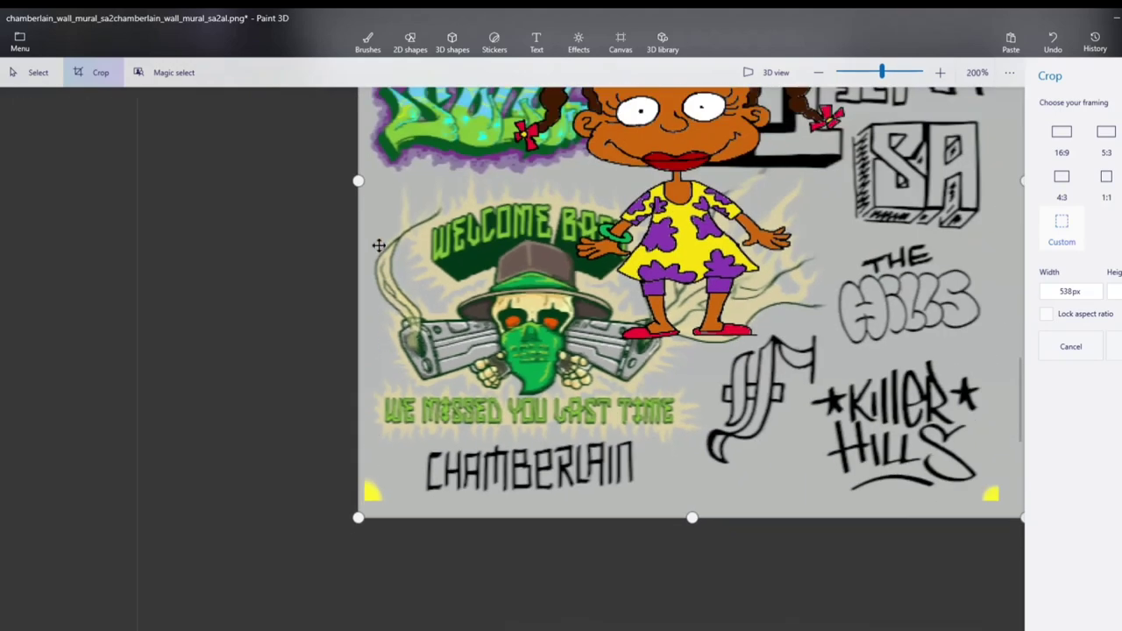
scroll(373, 168, "up", 1)
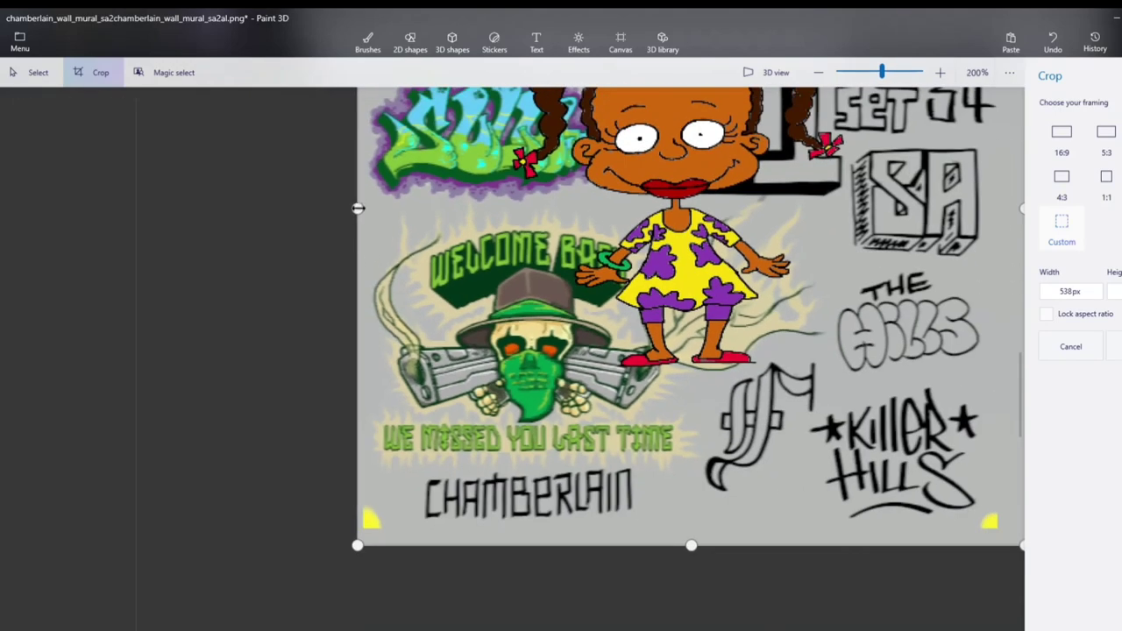
left_click_drag(358, 207, 363, 209)
left_click_drag(693, 545, 693, 528)
scroll(636, 506, "down", 2)
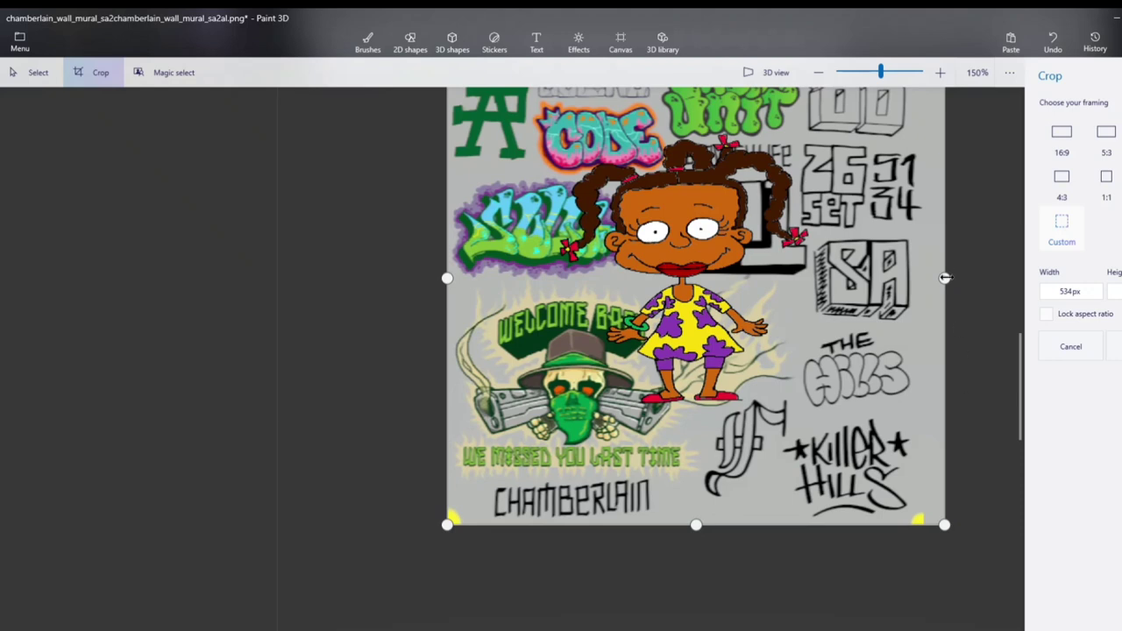
left_click_drag(945, 278, 924, 279)
scroll(931, 323, "down", 2)
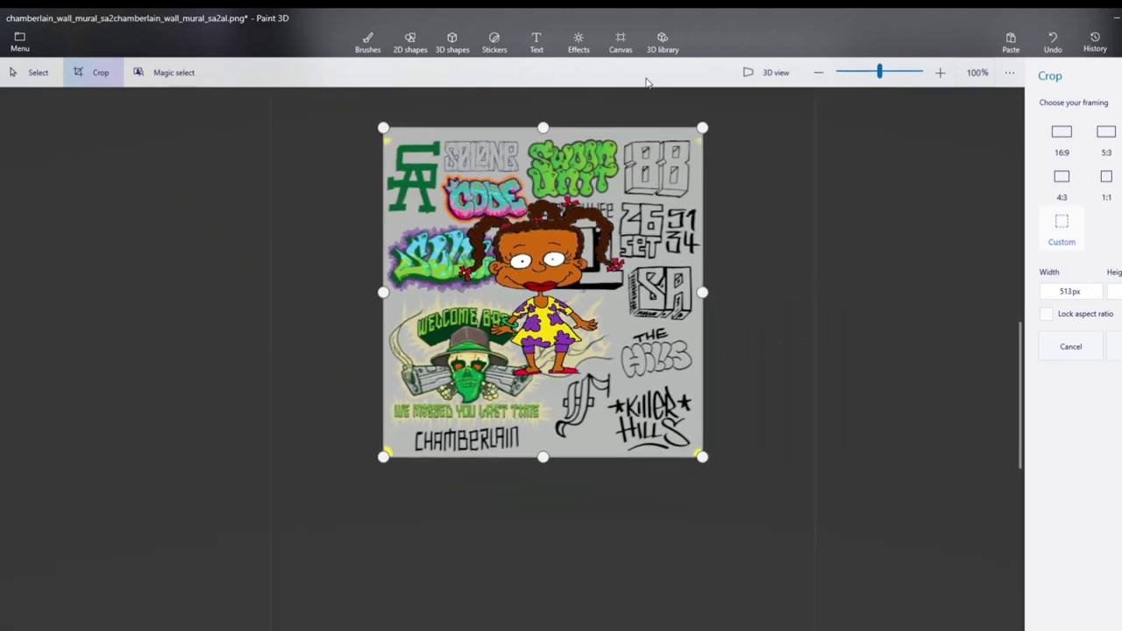
- Tighten the crop frame's upper edge to the yellow corner spots and apply the crop
scroll(666, 103, "up", 4)
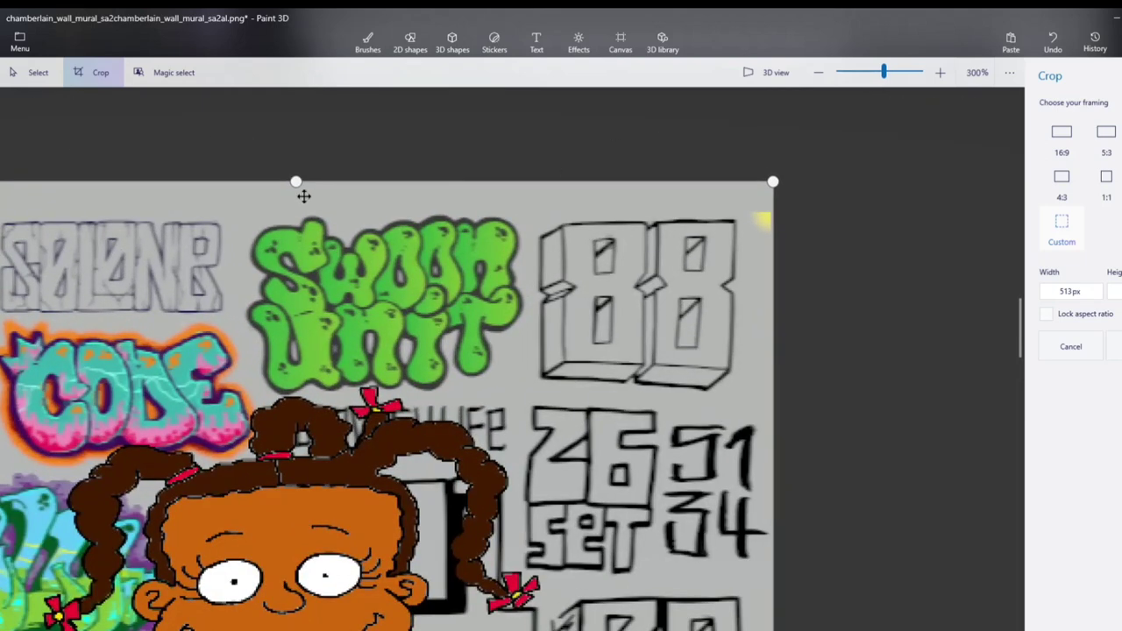
left_click_drag(296, 182, 295, 210)
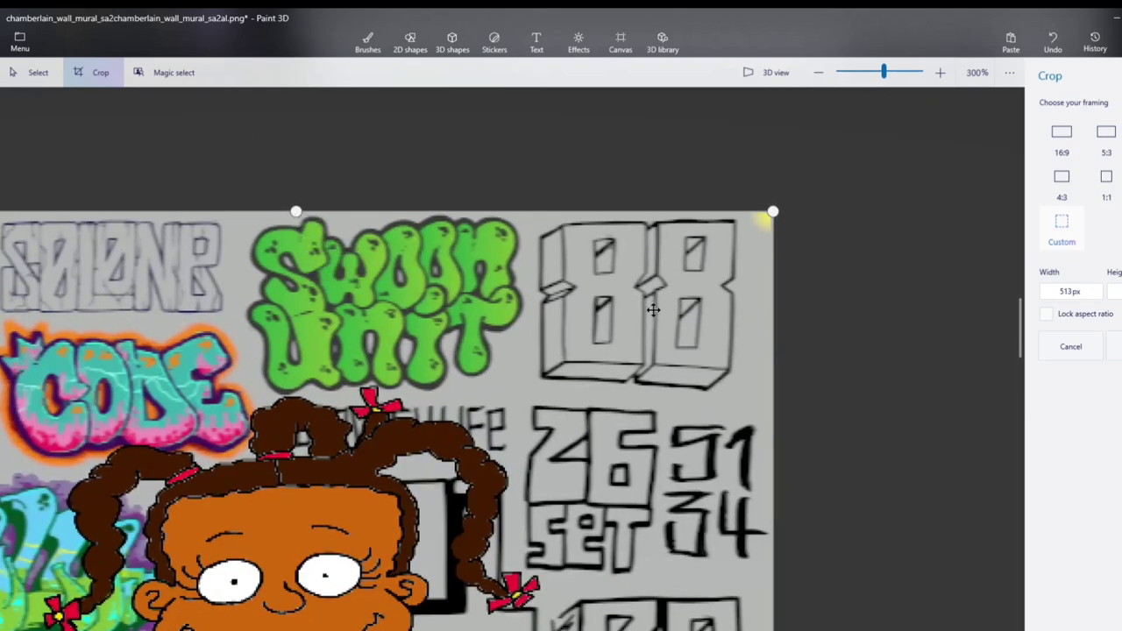
scroll(653, 312, "down", 2)
left_click(733, 563)
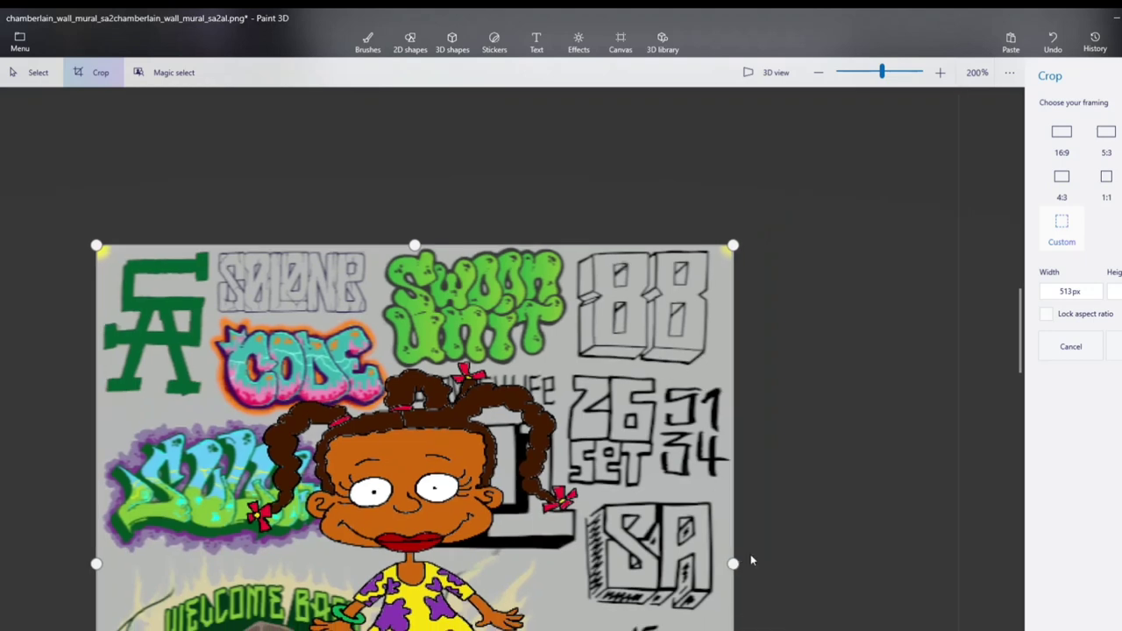
scroll(743, 484, "down", 1)
scroll(282, 419, "down", 1)
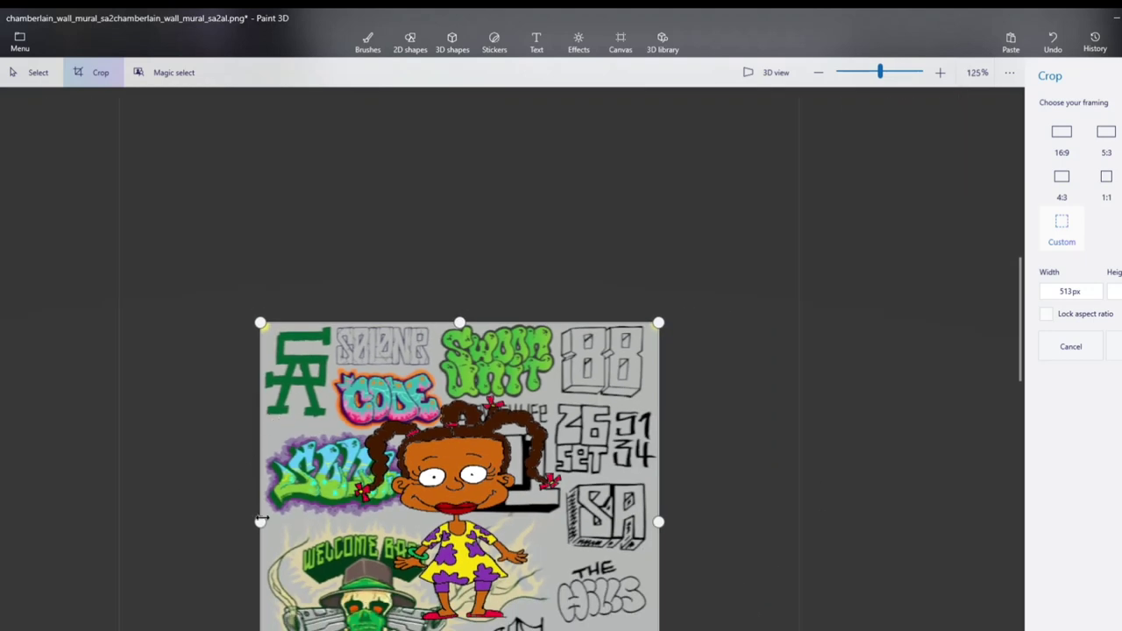
scroll(250, 234, "up", 3)
scroll(263, 355, "down", 2)
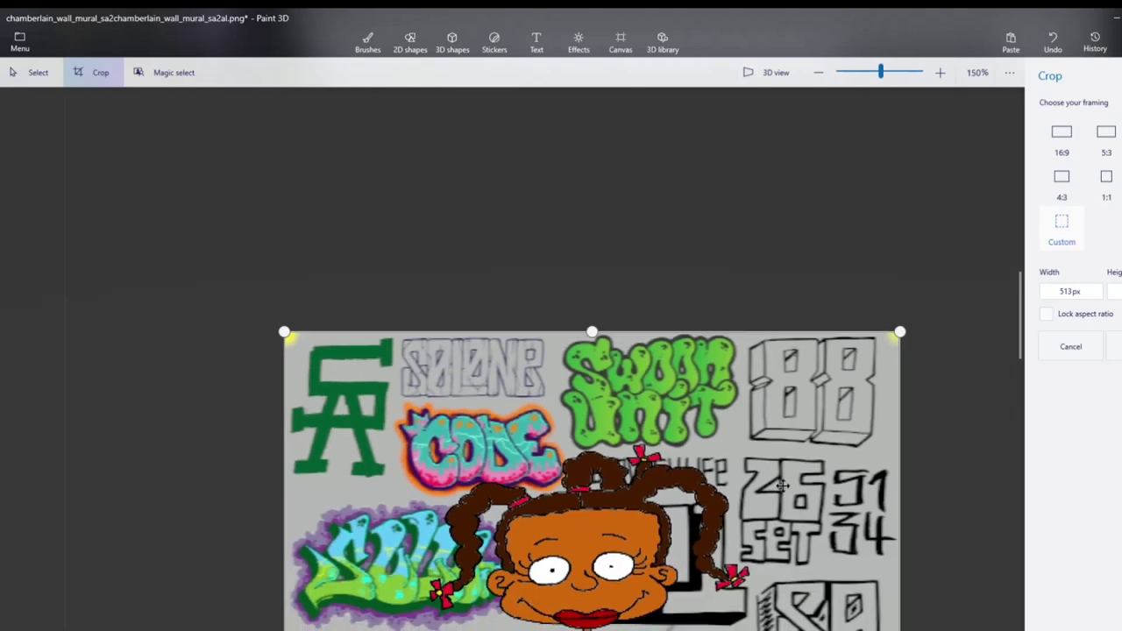
scroll(782, 484, "down", 3)
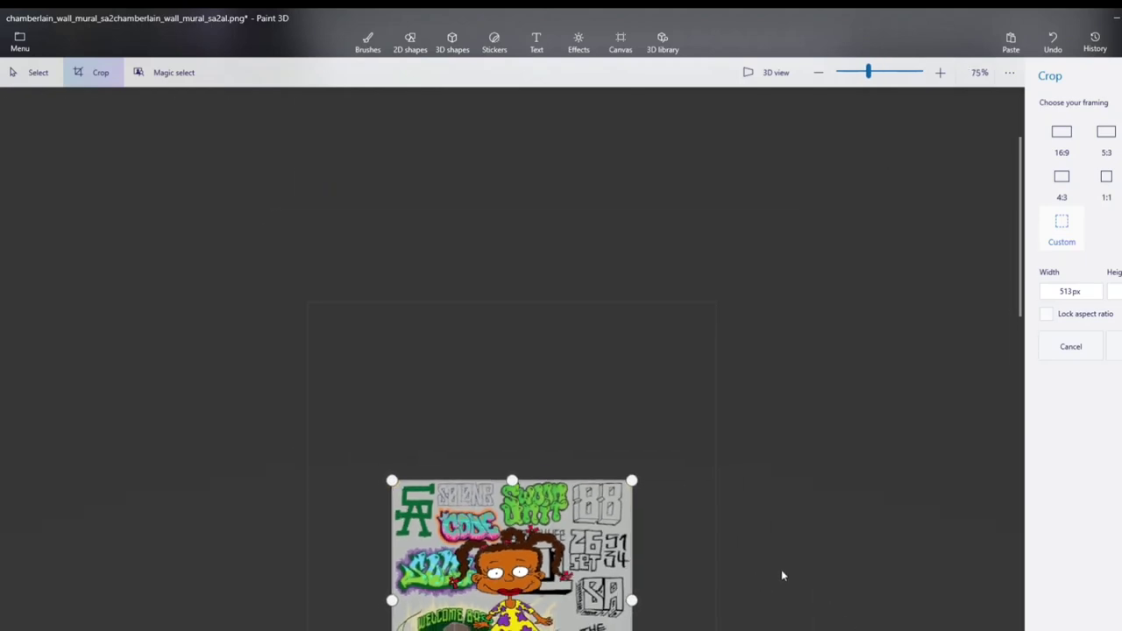
key("Return")
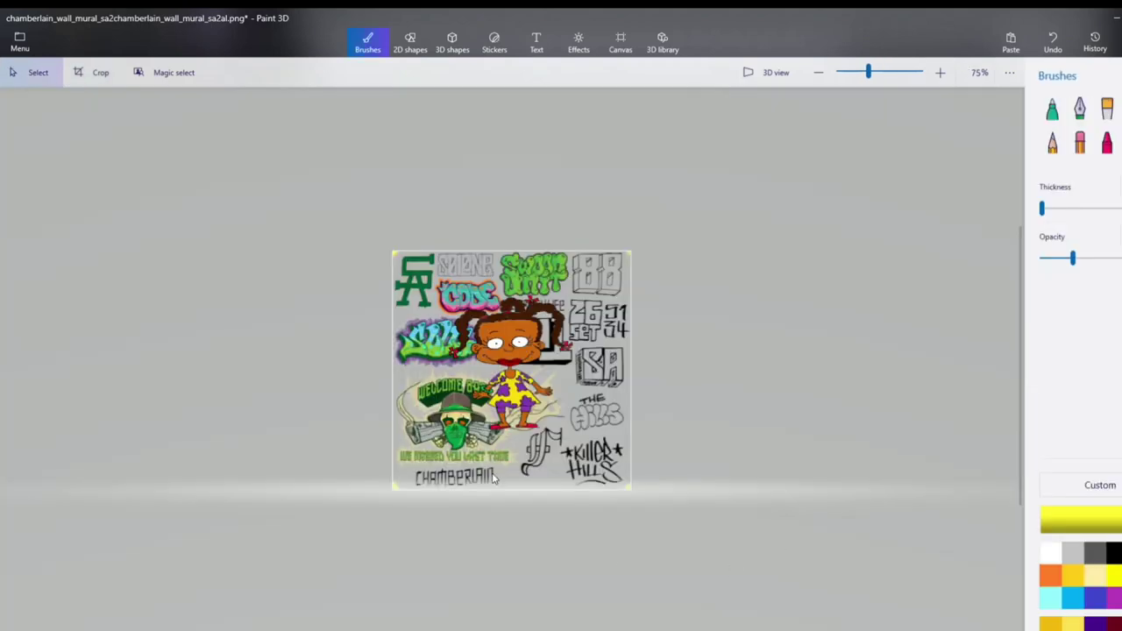
- Crop the canvas once more to 511 px wide, removing the thin strip beside the lower-right yellow spot
scroll(431, 490, "up", 3)
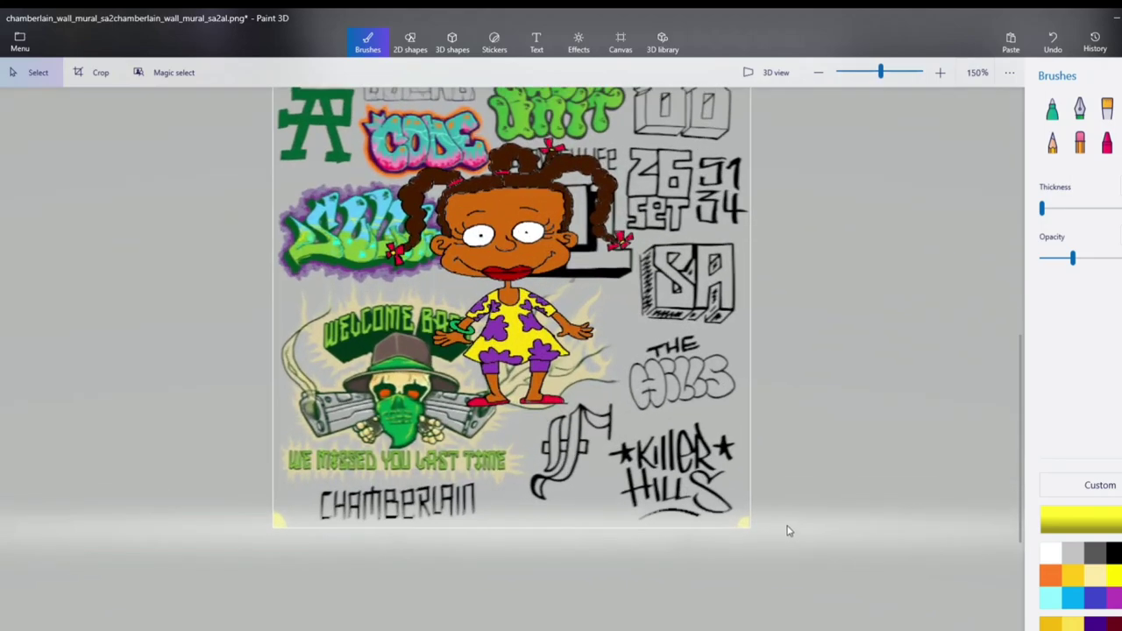
scroll(785, 508, "up", 5)
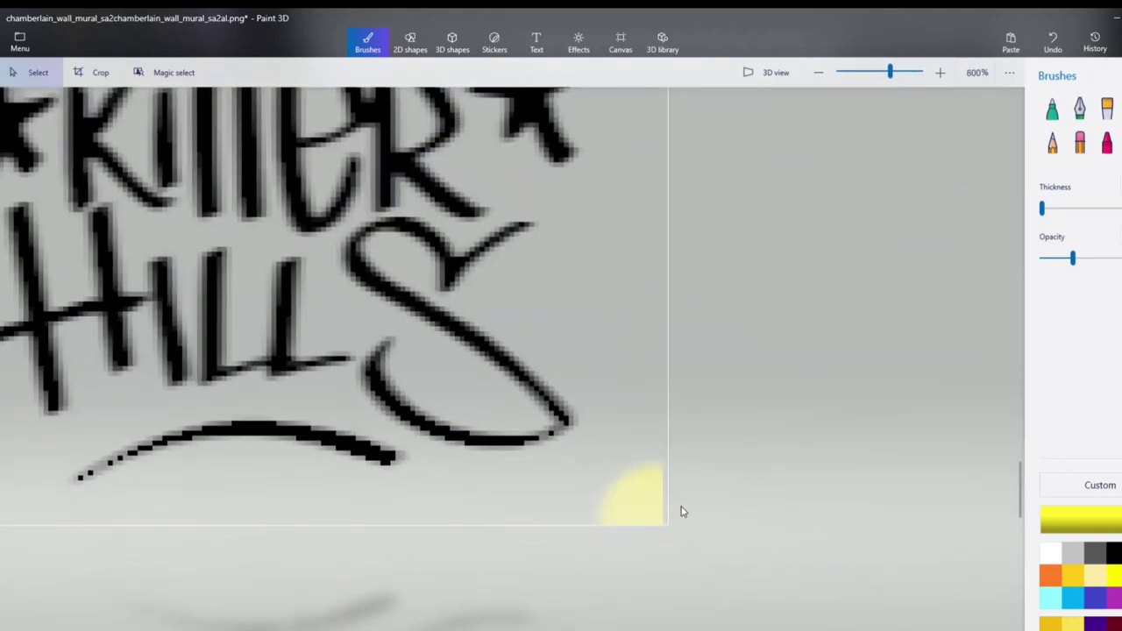
scroll(670, 517, "down", 6)
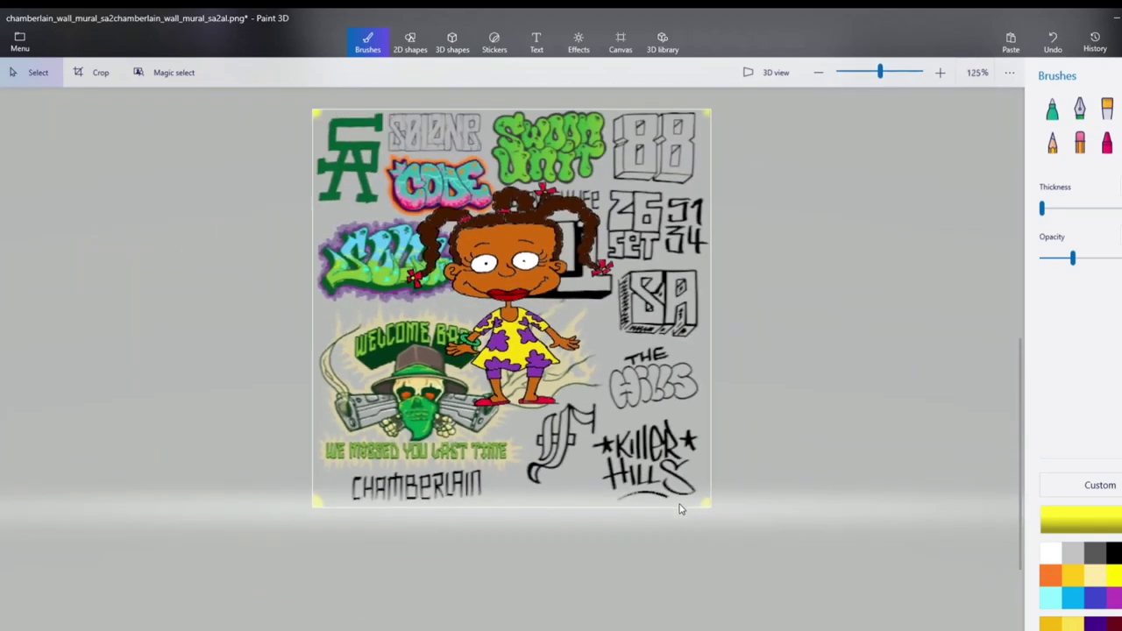
scroll(695, 504, "up", 4)
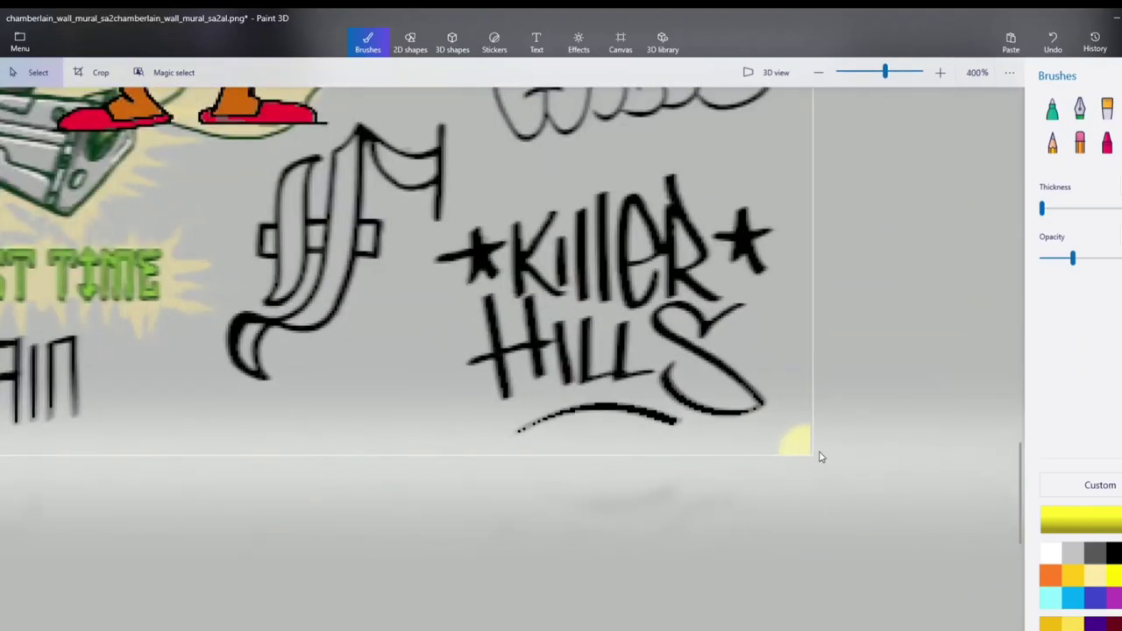
scroll(821, 456, "up", 6)
scroll(831, 454, "down", 4)
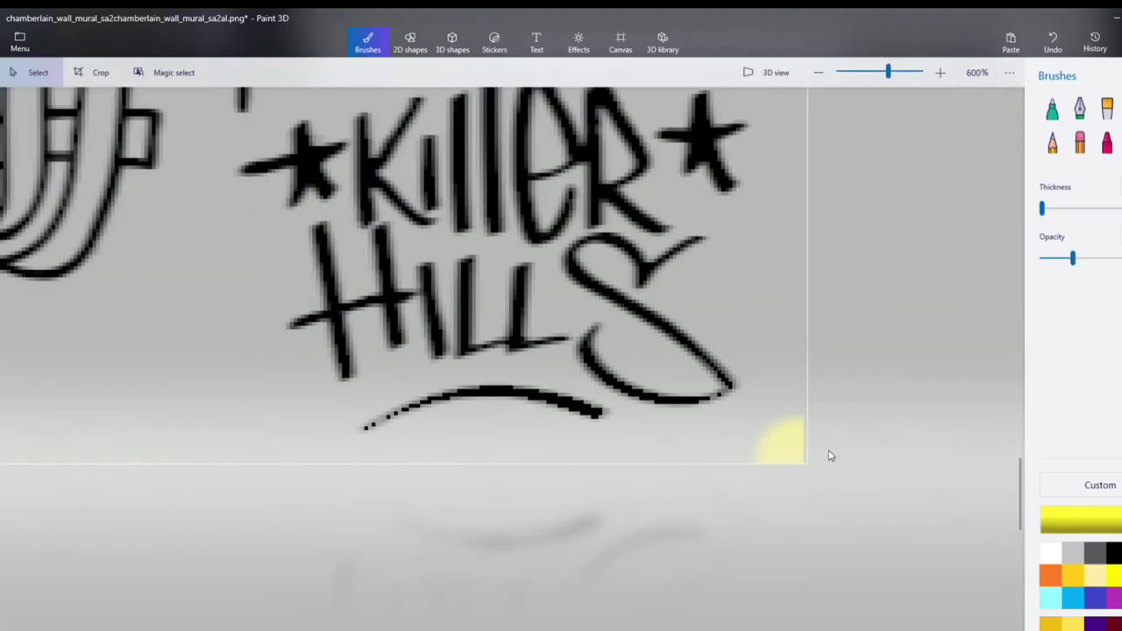
scroll(831, 456, "down", 6)
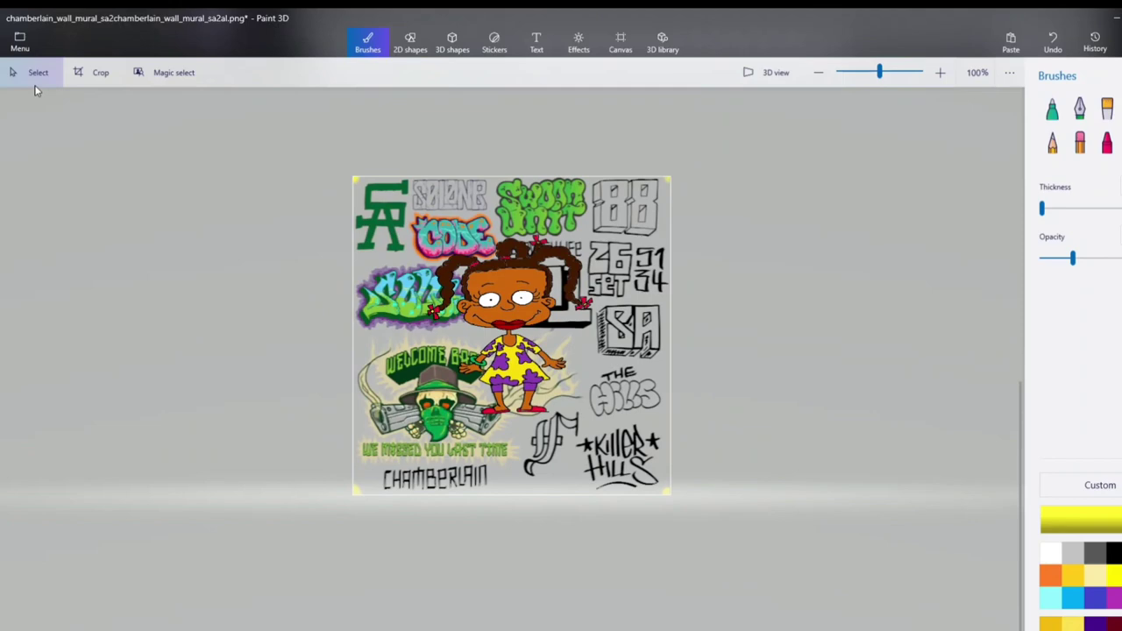
left_click(94, 71)
left_click_drag(671, 335, 669, 336)
scroll(807, 498, "up", 2)
scroll(807, 498, "up", 3)
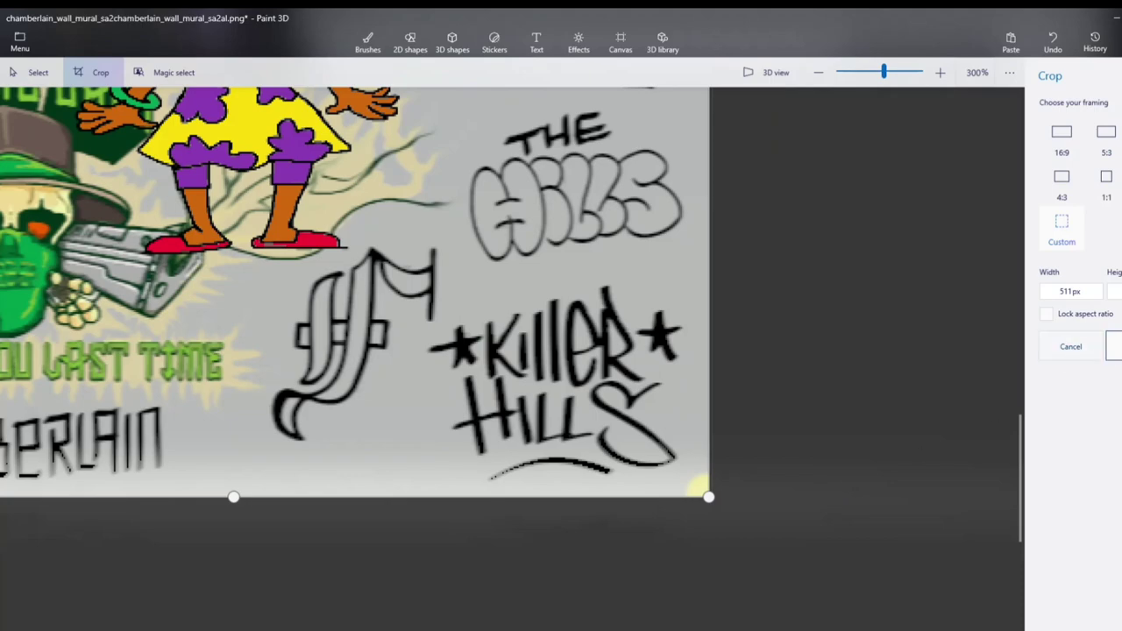
key("Return")
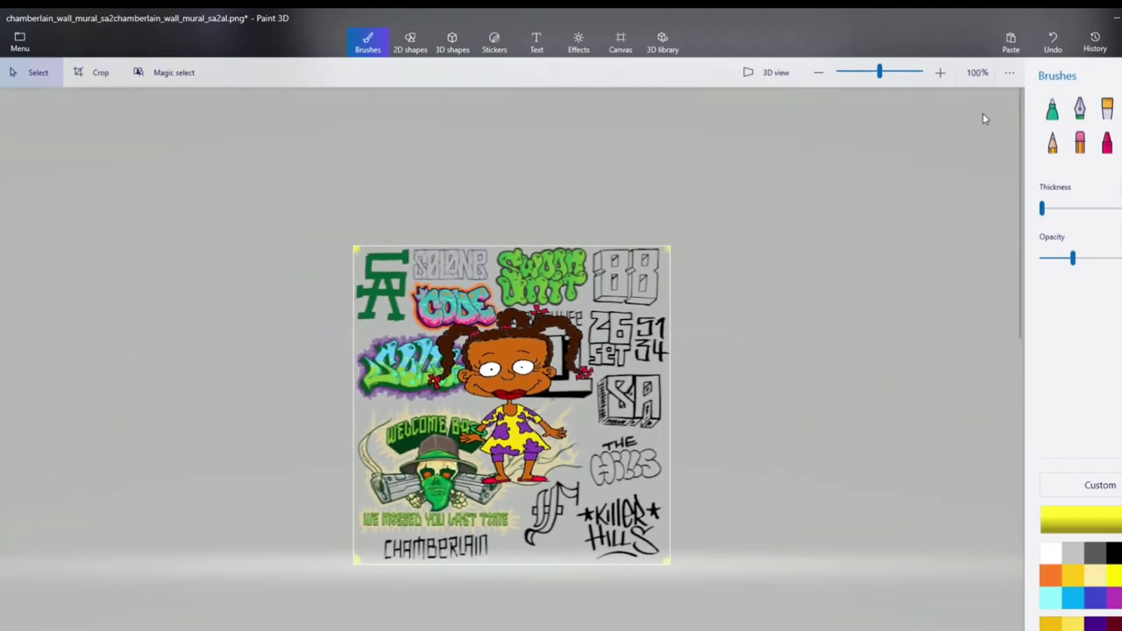
- Undo the crops and the insertion of the Susie Carmichael picture
left_click(1053, 38)
left_click(1053, 39)
left_click(1053, 39)
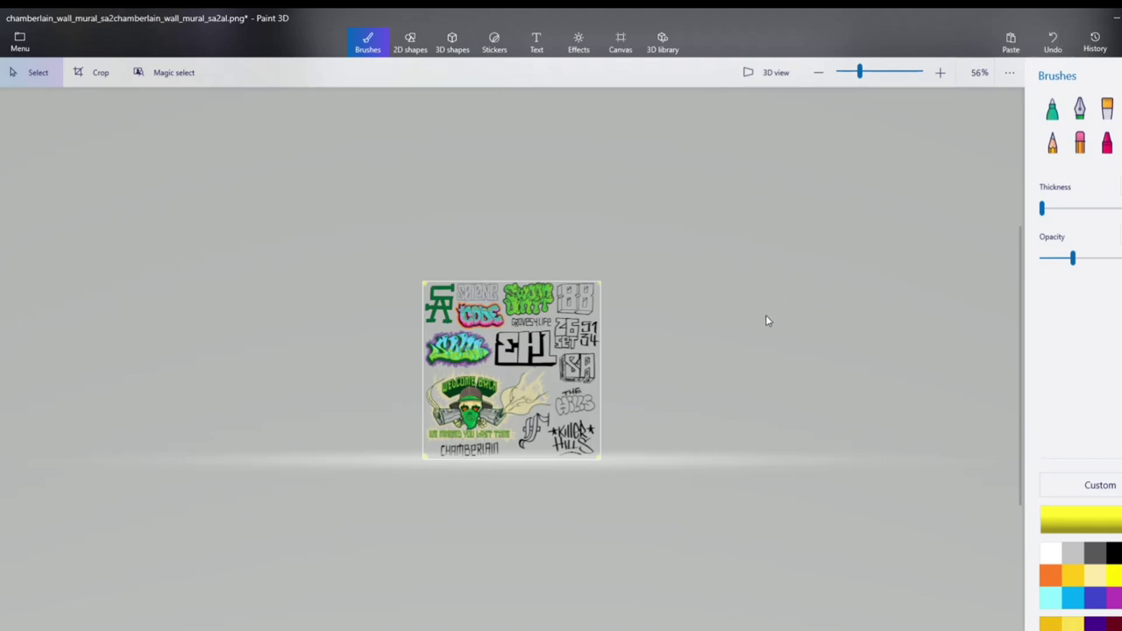
- Draw a short horizontal yellow line just above CHAMBERLAIN with the Pixel pen at minimum thickness
scroll(446, 517, "up", 5)
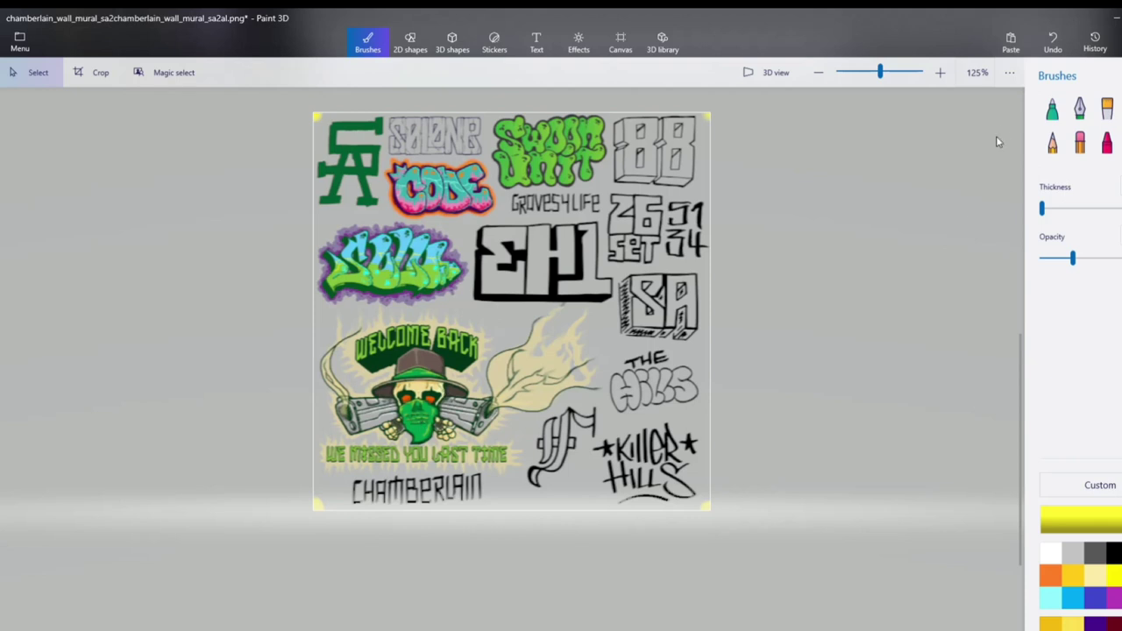
left_click(1051, 143)
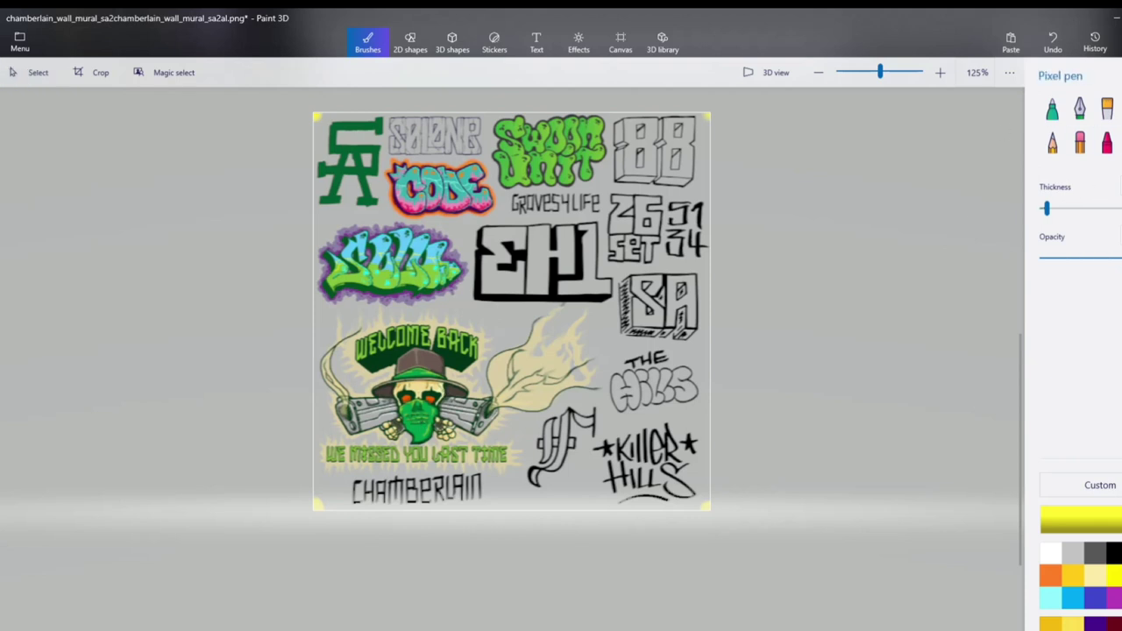
left_click_drag(1046, 211, 1042, 210)
scroll(383, 498, "up", 6)
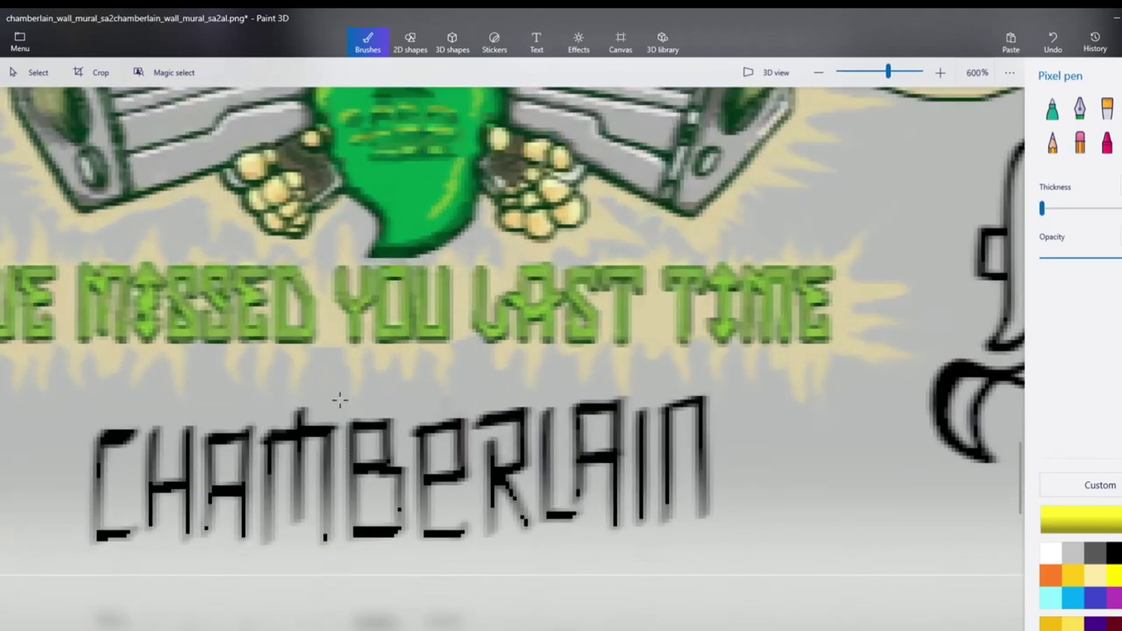
mouse_move(340, 400)
left_mouse_down()
mouse_move(412, 399)
mouse_move(333, 401)
mouse_move(367, 401)
left_mouse_up()
scroll(367, 401, "down", 4)
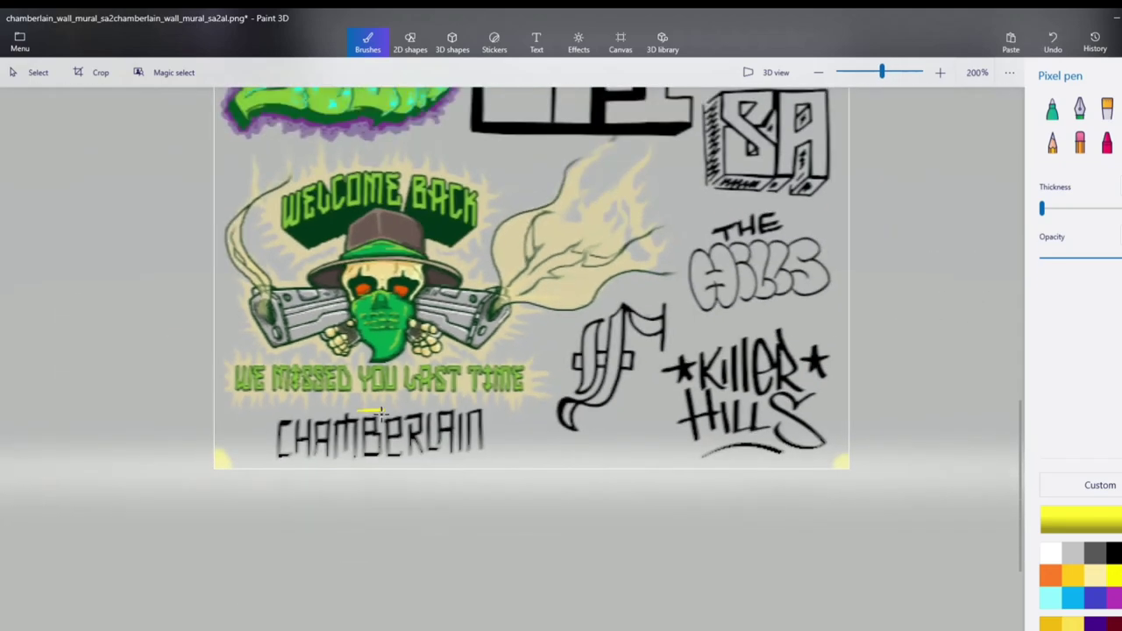
- Draw a short vertical yellow line between the mural's left edge and the WE MISSED YOU LAST TIME lettering
scroll(236, 409, "up", 4)
left_click_drag(225, 396, 230, 372)
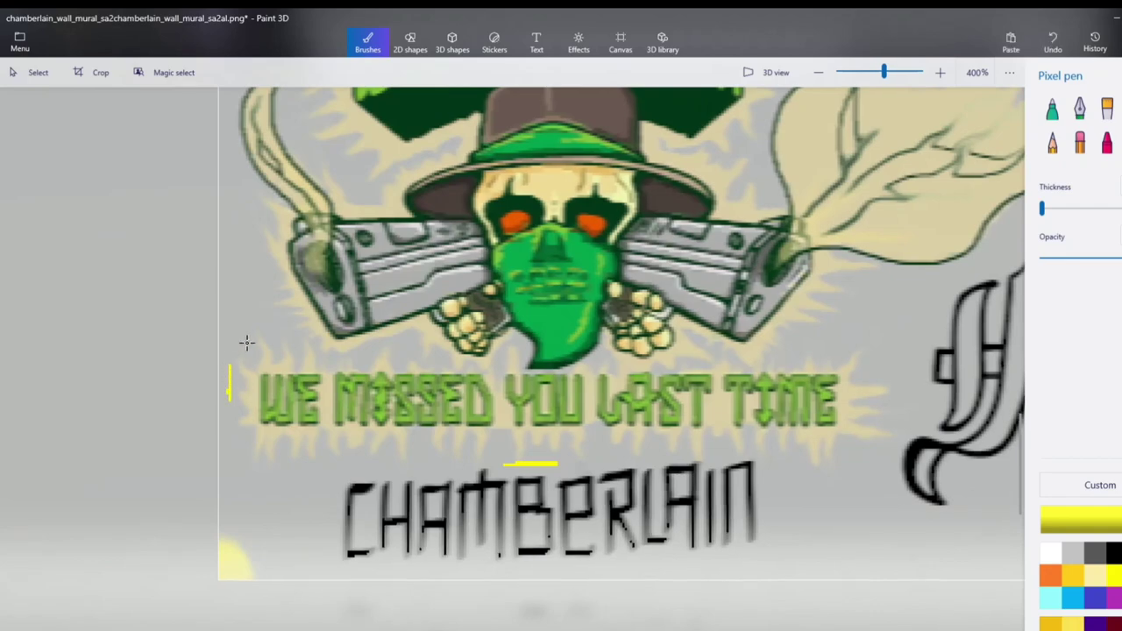
scroll(281, 360, "down", 5)
- Draw a longer horizontal yellow line between the blue-green graffiti and the WELCOME BACK lettering
scroll(394, 239, "up", 4)
scroll(394, 239, "up", 1)
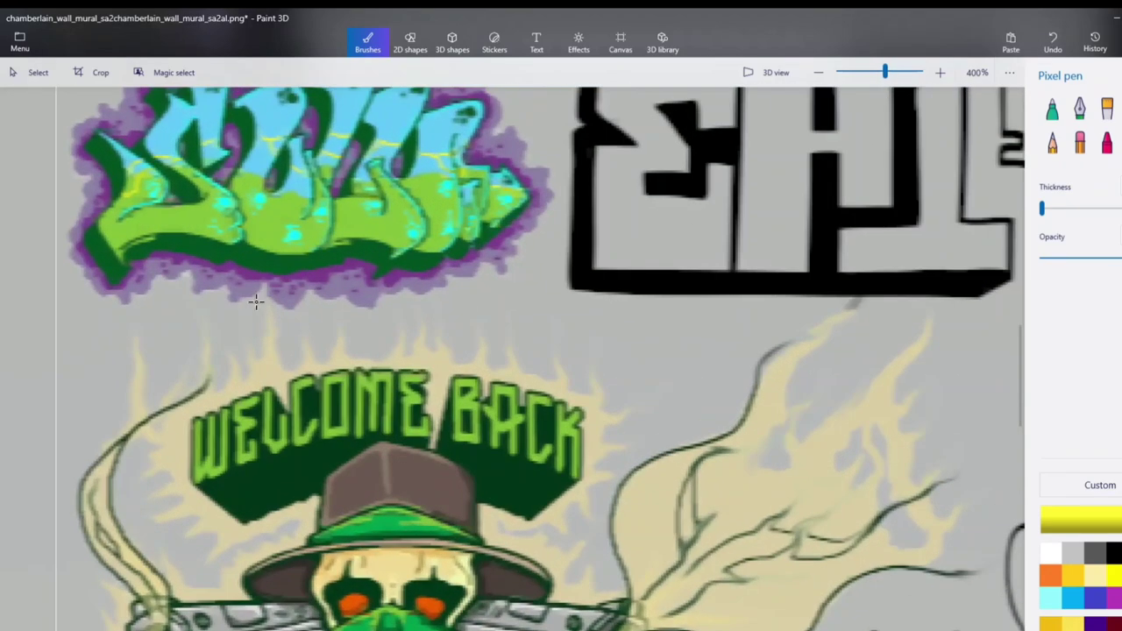
left_click_drag(256, 308, 435, 304)
scroll(434, 304, "down", 5)
scroll(535, 406, "up", 1)
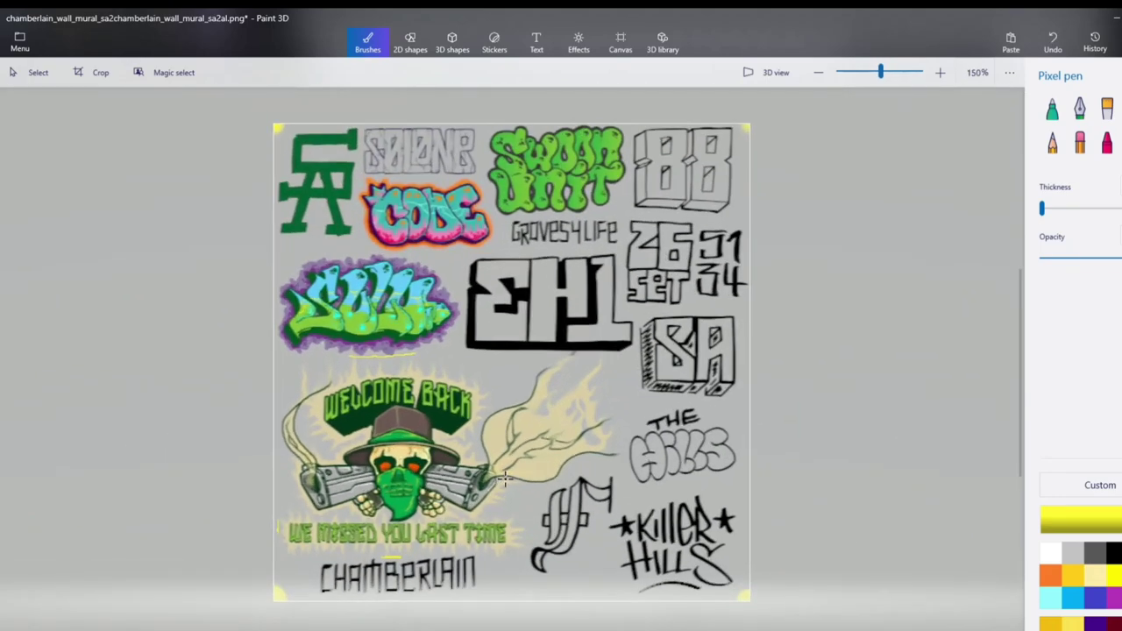
- Draw a vertical yellow line through the smoke plume beside the skull mural's right-hand pistol
scroll(535, 406, "up", 1)
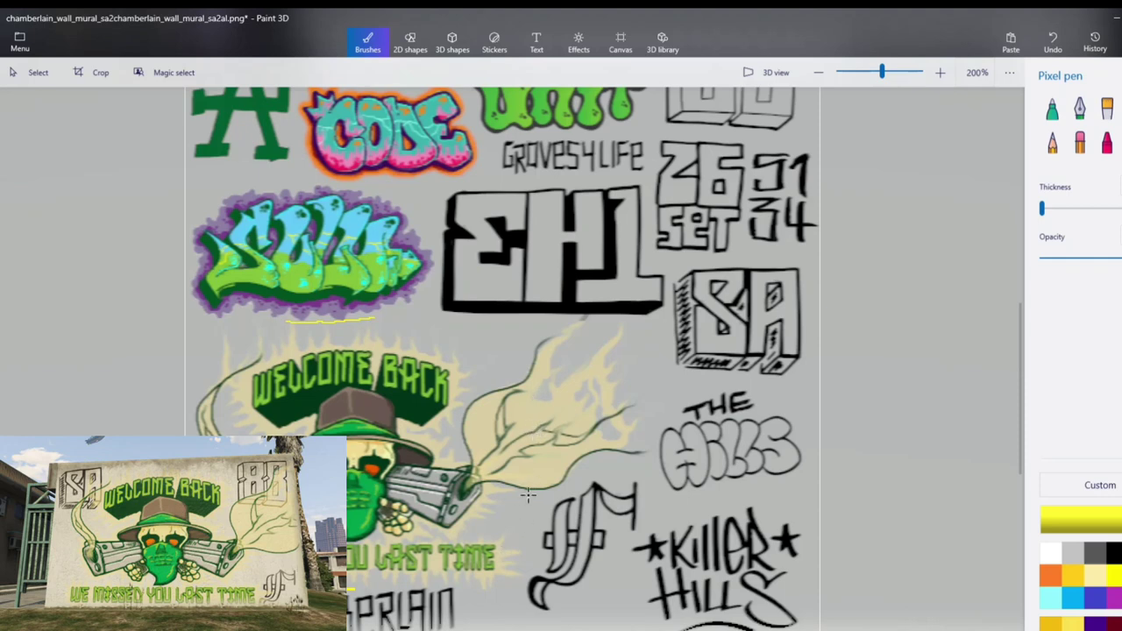
mouse_move(529, 499)
left_mouse_down()
mouse_move(528, 433)
mouse_move(523, 518)
left_mouse_up()
- Erase the right edge and upper tips of the smoke plume with a thinner eraser
left_click(1080, 142)
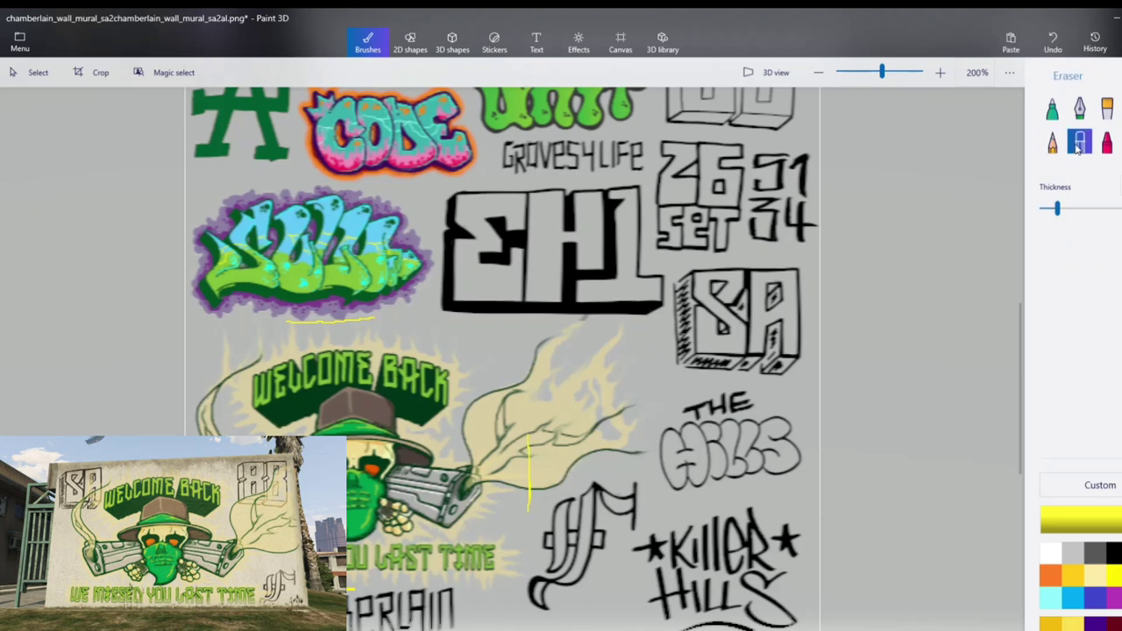
left_click_drag(1057, 211, 1050, 210)
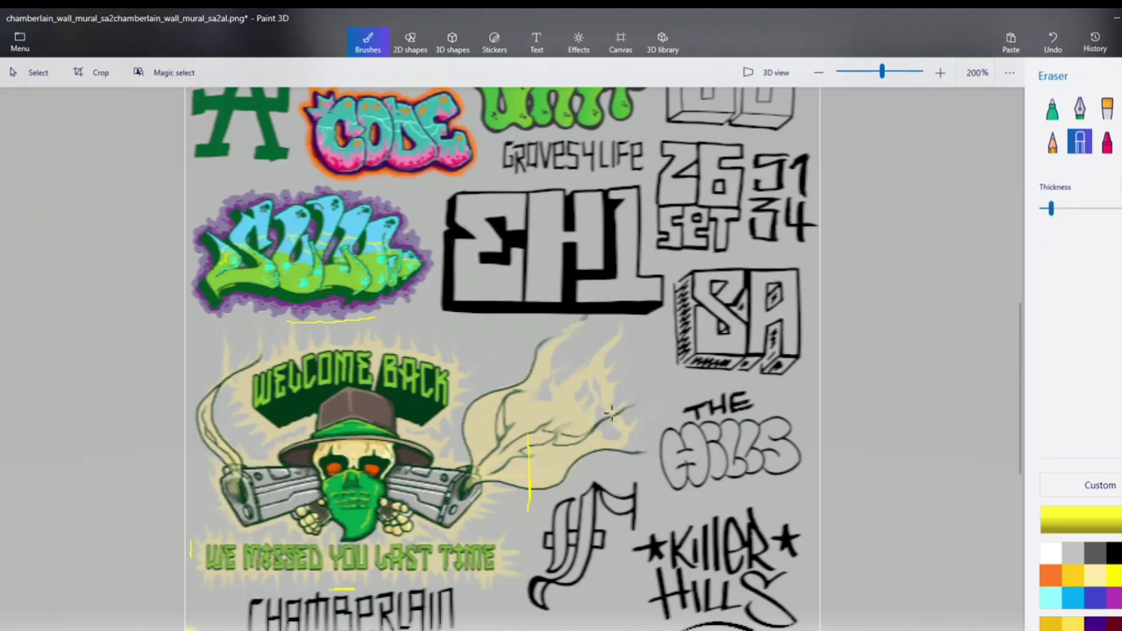
mouse_move(644, 453)
left_mouse_down()
mouse_move(586, 449)
mouse_move(631, 423)
mouse_move(624, 439)
mouse_move(609, 427)
mouse_move(633, 405)
left_mouse_up()
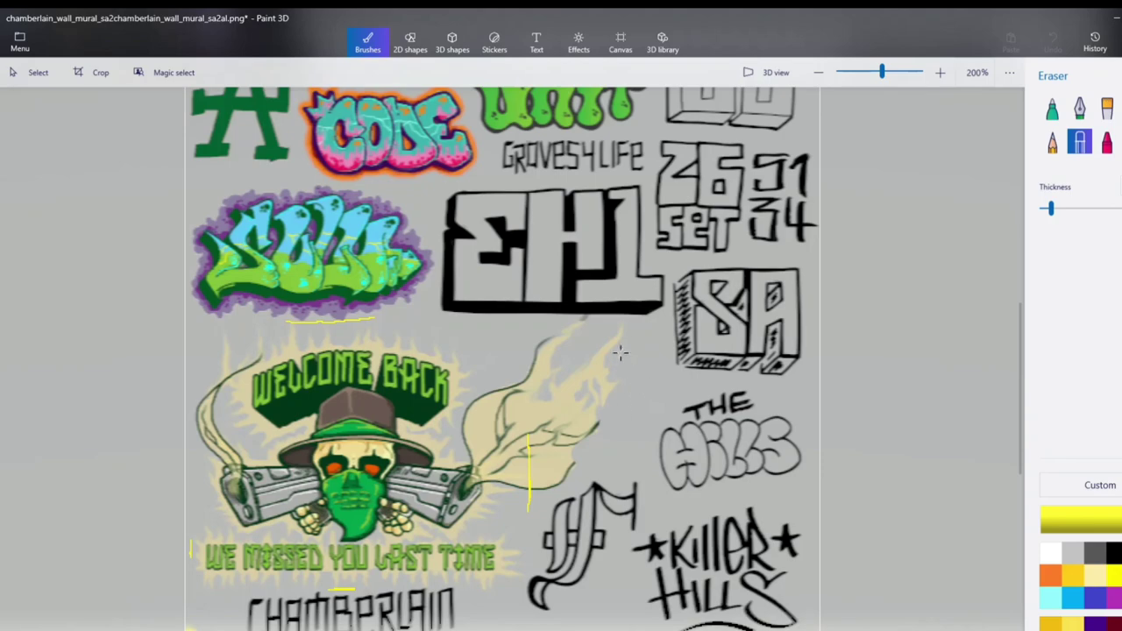
left_click_drag(619, 324, 584, 320)
- Erase the remaining flame-like smoke below the EH1 graffiti and to the right of the vertical yellow line
scroll(584, 320, "up", 4)
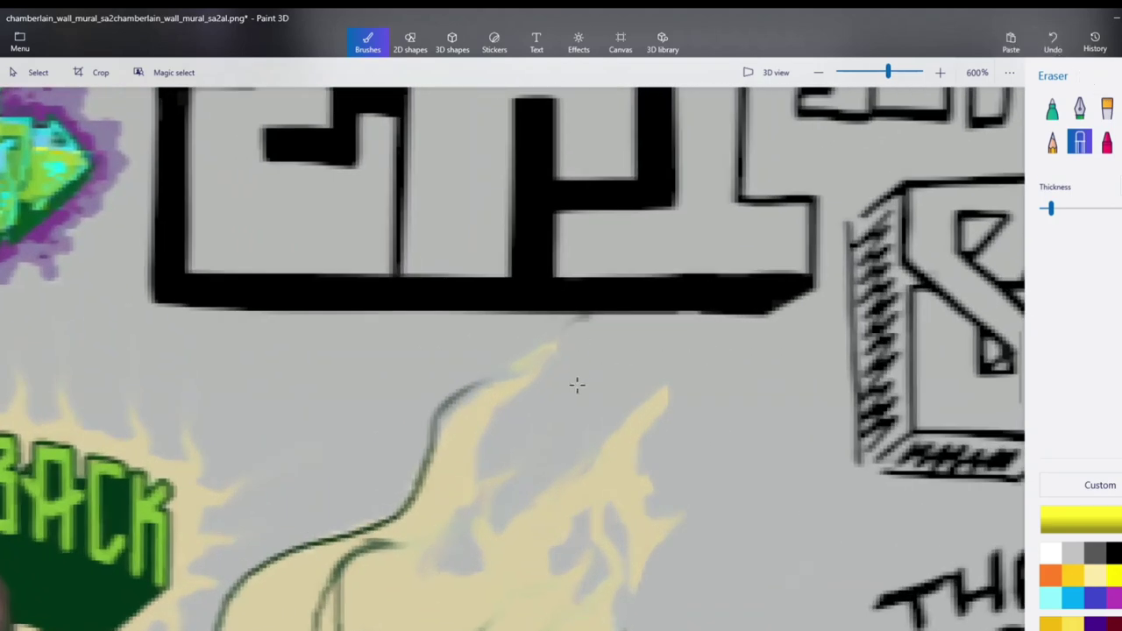
mouse_move(577, 384)
left_mouse_down()
mouse_move(563, 369)
mouse_move(581, 344)
left_mouse_up()
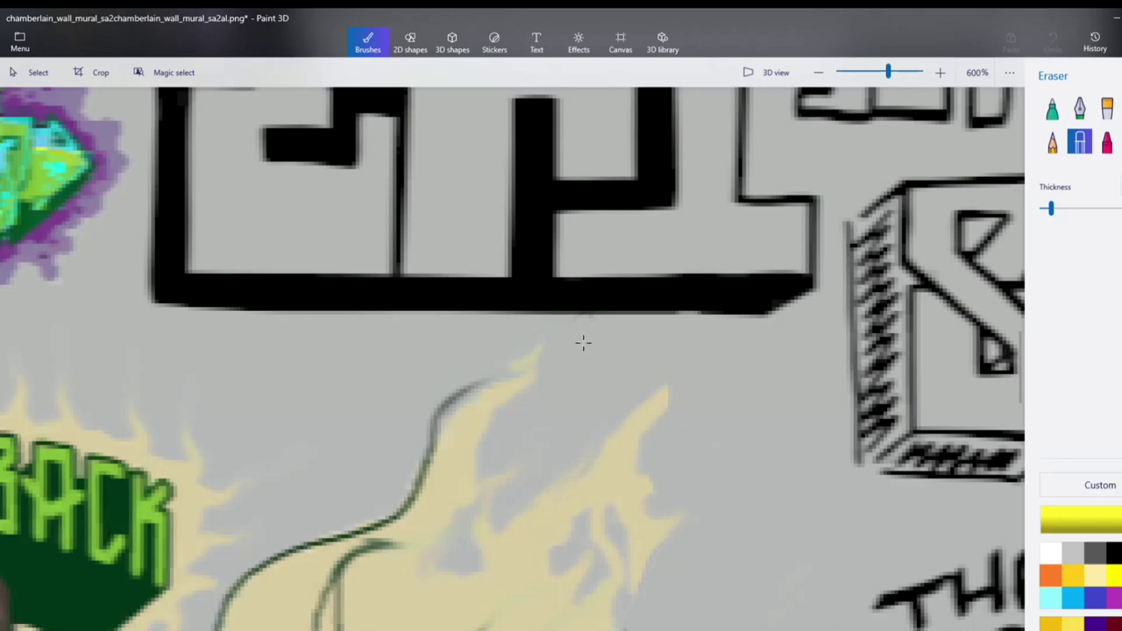
left_click_drag(583, 343, 584, 351)
scroll(646, 421, "down", 3)
mouse_move(600, 409)
left_mouse_down()
mouse_move(556, 425)
mouse_move(563, 412)
mouse_move(556, 463)
mouse_move(585, 511)
mouse_move(623, 522)
mouse_move(626, 541)
mouse_move(579, 620)
mouse_move(559, 625)
mouse_move(558, 570)
left_mouse_up()
mouse_move(645, 468)
left_mouse_down()
mouse_move(601, 539)
mouse_move(579, 551)
mouse_move(607, 463)
mouse_move(578, 475)
left_mouse_up()
- Erase the skull mural with its WELCOME BACK and WE MISSED YOU LAST TIME lettering using a much thicker eraser
left_click_drag(1052, 211, 1105, 208)
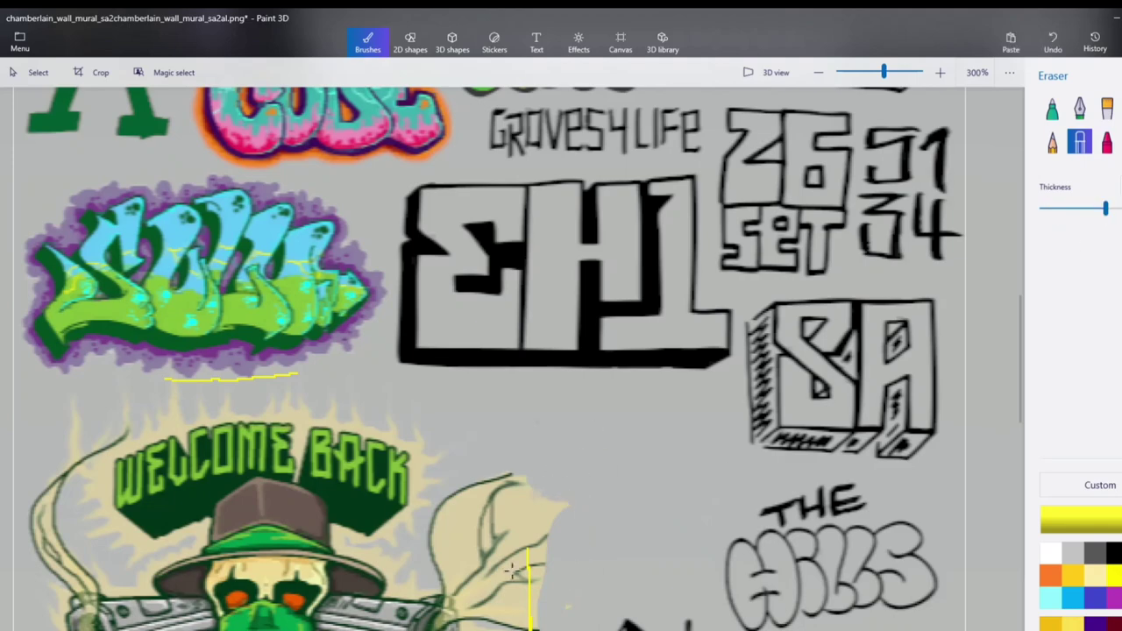
scroll(514, 570, "down", 5)
scroll(460, 521, "up", 5)
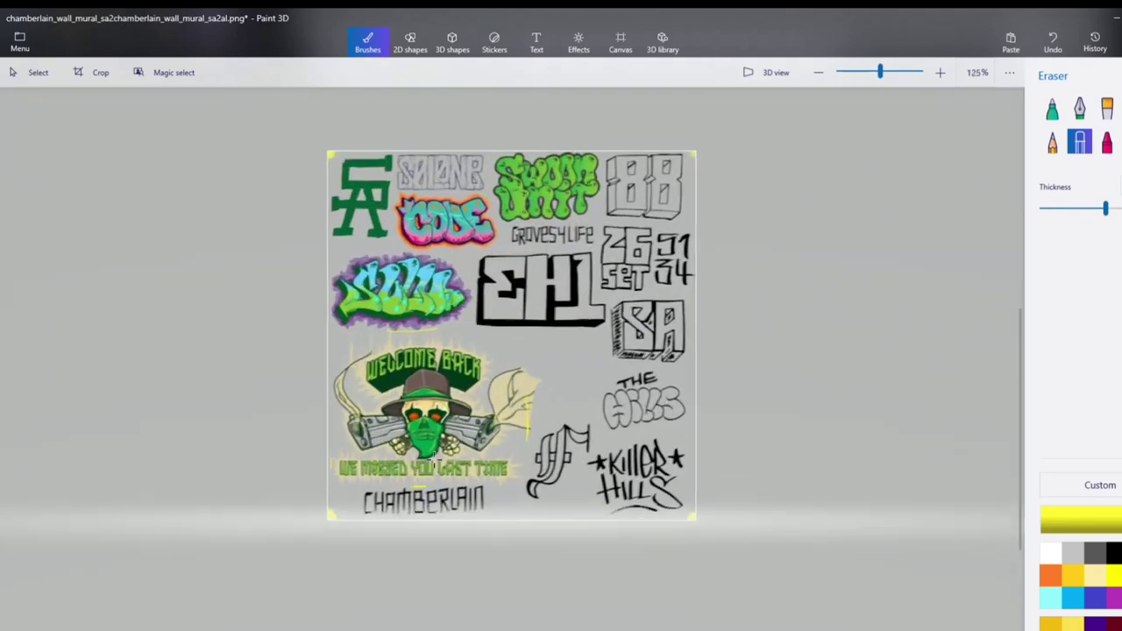
mouse_move(377, 400)
left_mouse_down()
mouse_move(495, 358)
mouse_move(570, 303)
mouse_move(627, 305)
mouse_move(635, 321)
mouse_move(554, 339)
mouse_move(526, 363)
mouse_move(516, 400)
mouse_move(498, 327)
mouse_move(525, 289)
mouse_move(507, 270)
mouse_move(381, 293)
mouse_move(315, 342)
mouse_move(296, 375)
mouse_move(292, 409)
mouse_move(350, 462)
mouse_move(505, 455)
mouse_move(565, 473)
mouse_move(483, 423)
left_mouse_up()
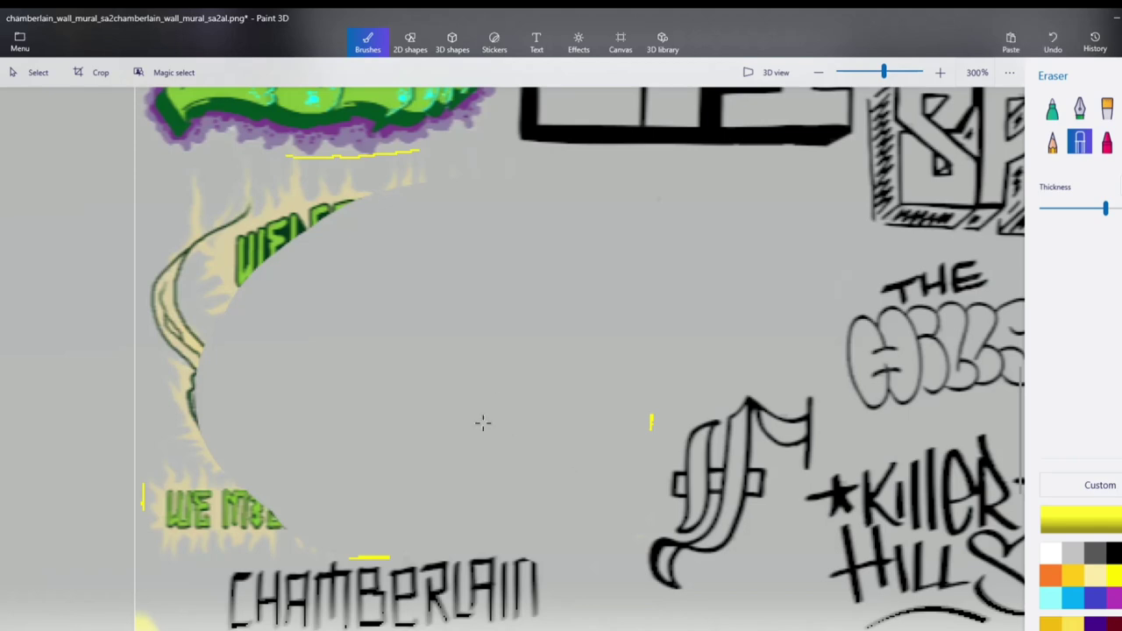
mouse_move(308, 436)
left_mouse_down()
mouse_move(292, 467)
mouse_move(261, 457)
mouse_move(244, 468)
mouse_move(261, 398)
mouse_move(207, 260)
mouse_move(212, 244)
mouse_move(292, 258)
left_mouse_up()
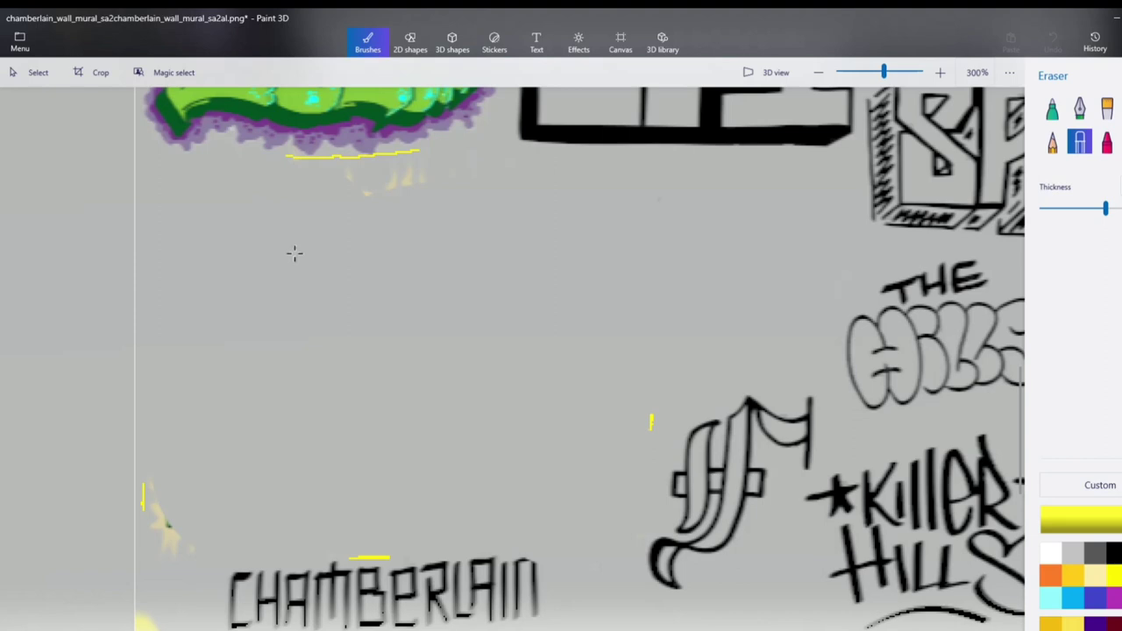
left_click_drag(446, 261, 446, 263)
- Erase the leftover mural bits beside the left yellow mark with a reduced eraser thickness
scroll(391, 420, "down", 5)
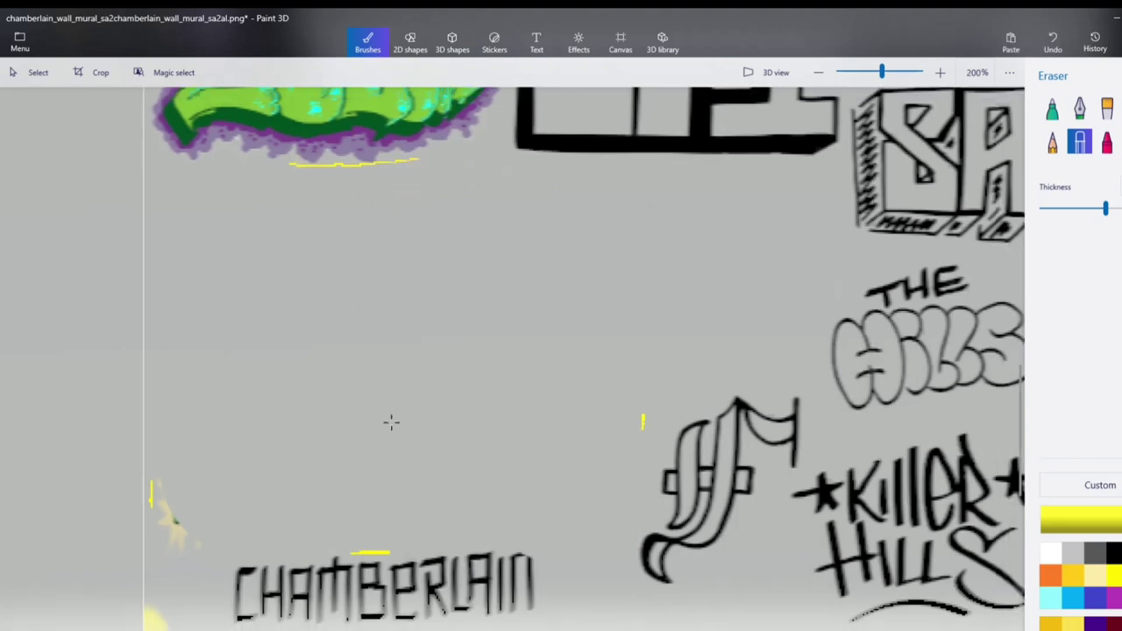
scroll(280, 495, "up", 5)
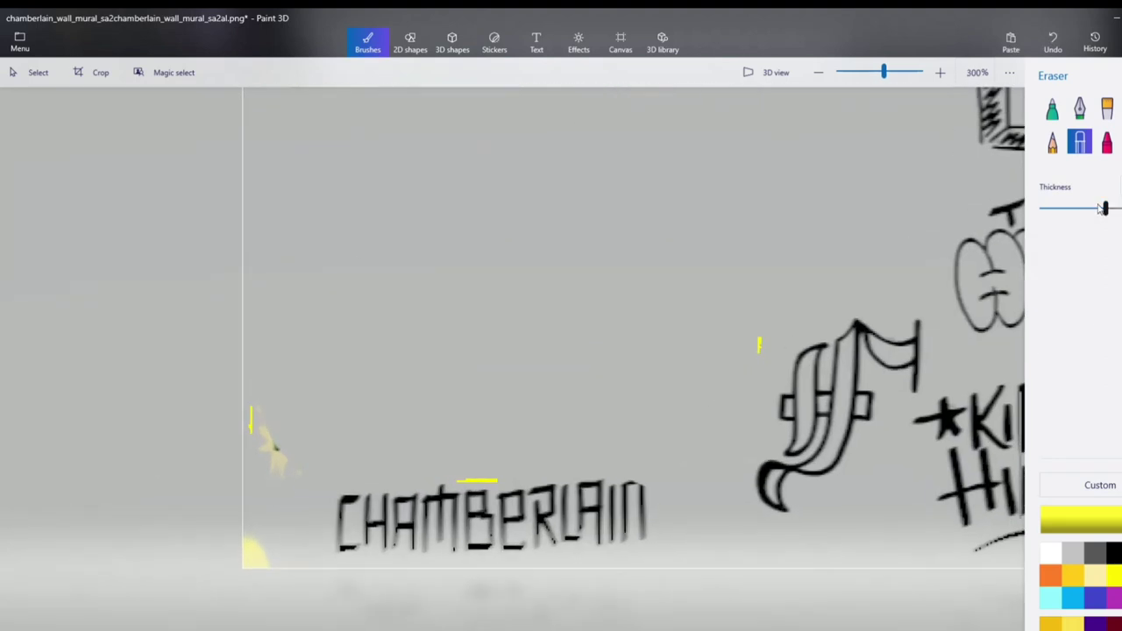
left_click_drag(1107, 210, 1065, 210)
left_click_drag(282, 465, 291, 459)
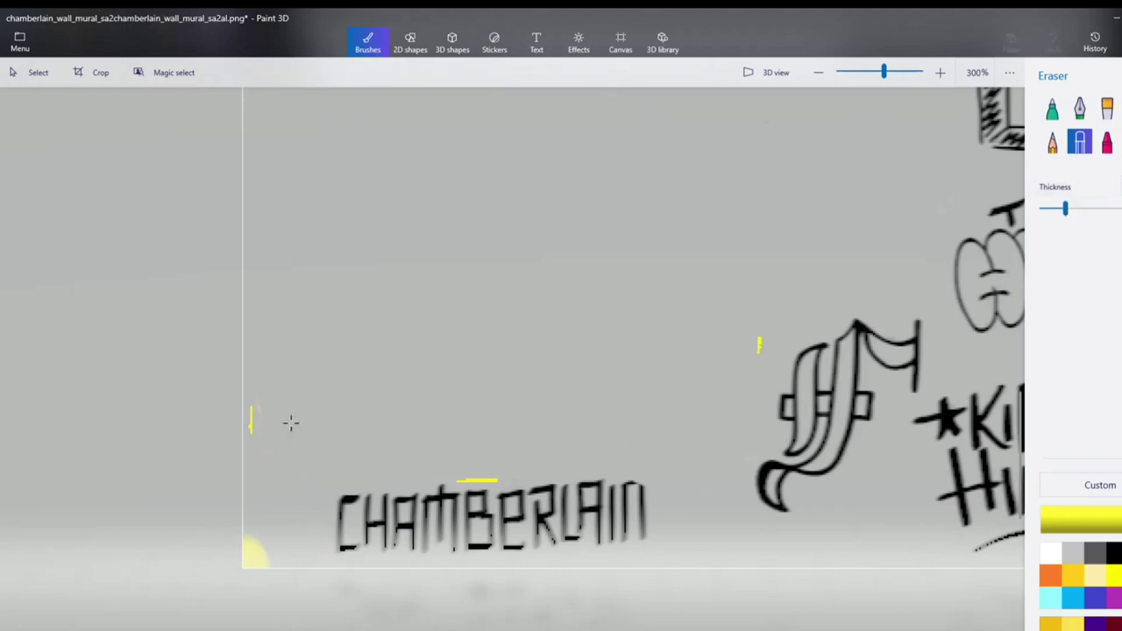
scroll(282, 390, "down", 5)
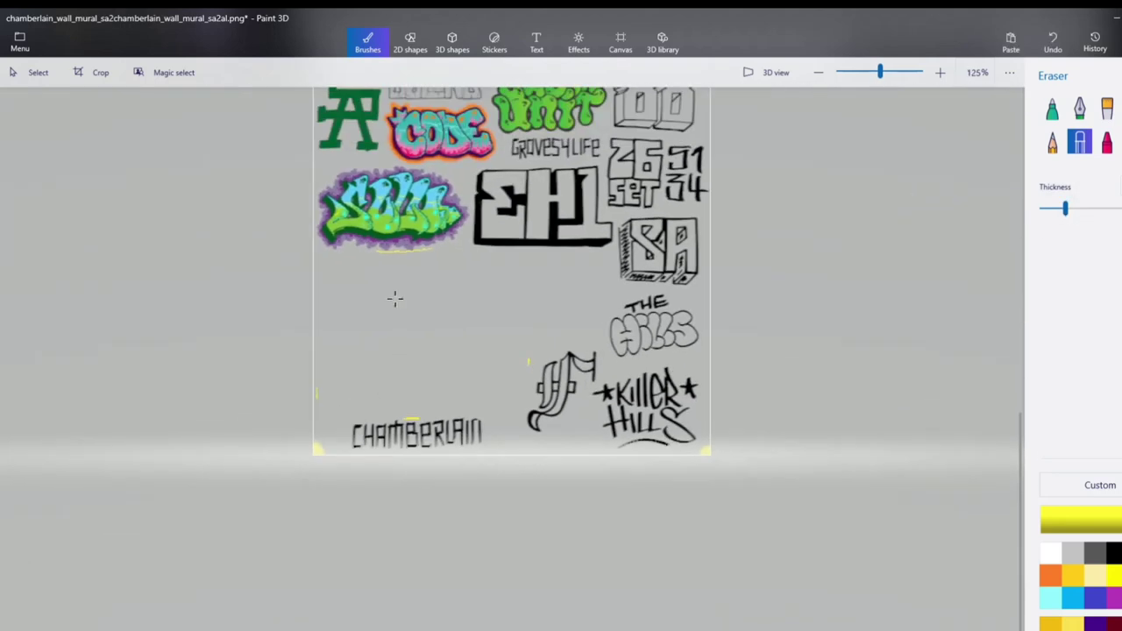
scroll(394, 298, "up", 6)
scroll(308, 265, "down", 6)
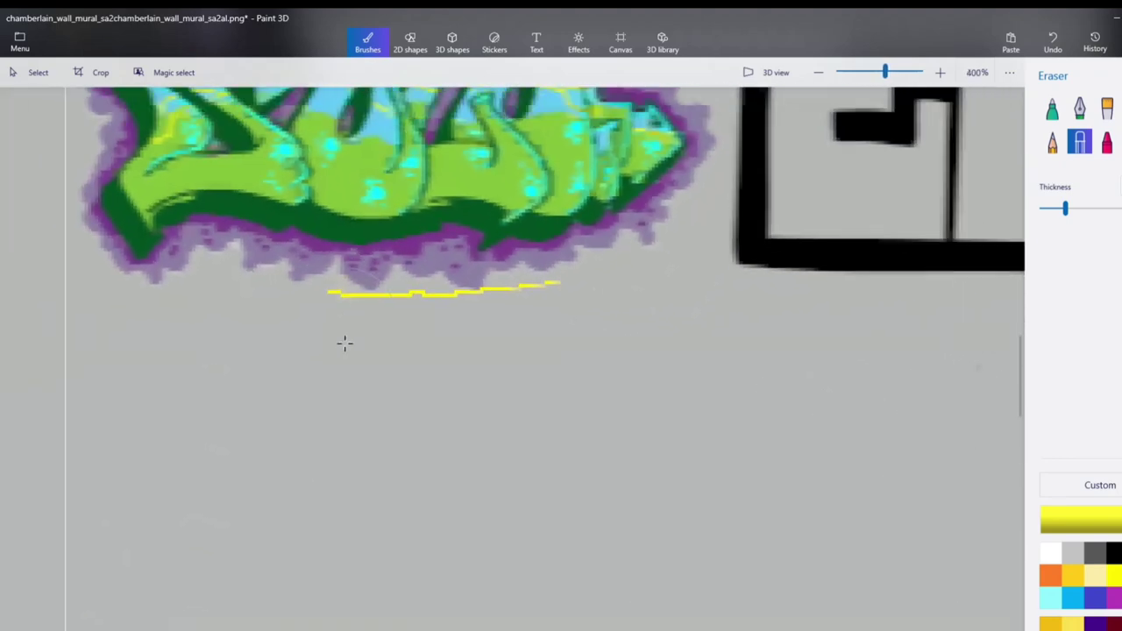
scroll(319, 519, "up", 1)
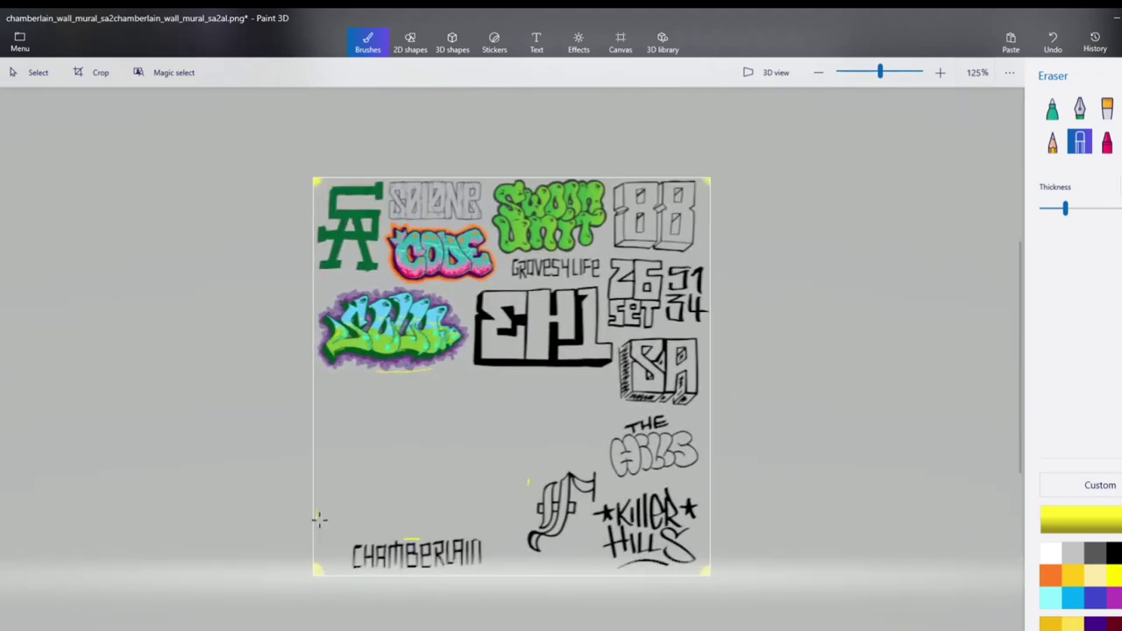
- Insert the Kobe Bryant picture R (12) from the Saved Pictures folder
left_click(18, 39)
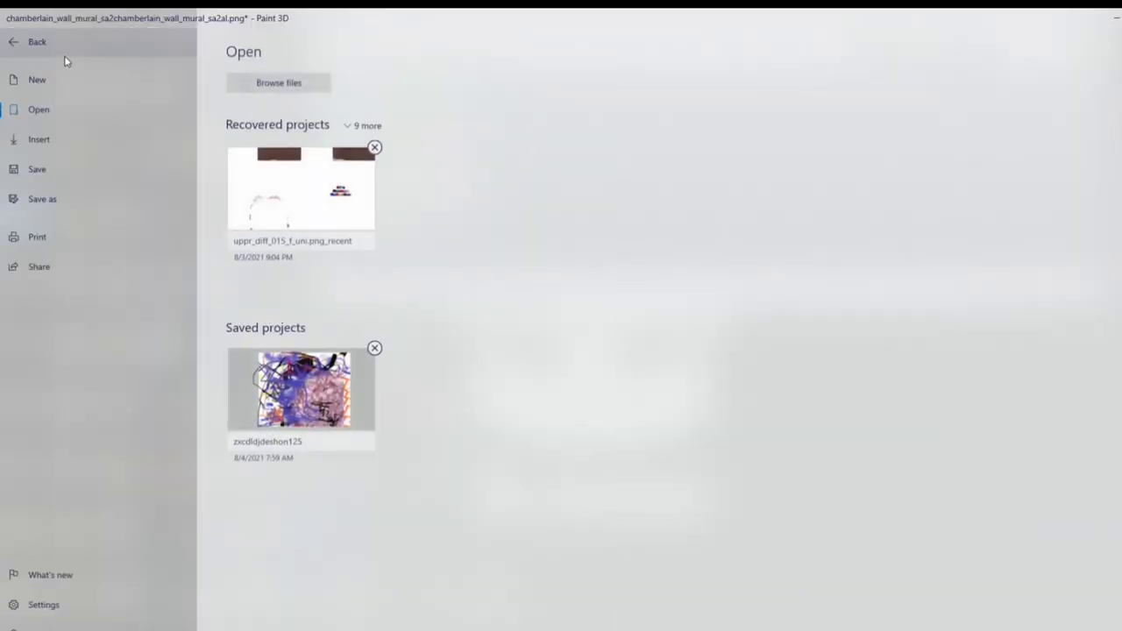
left_click(39, 141)
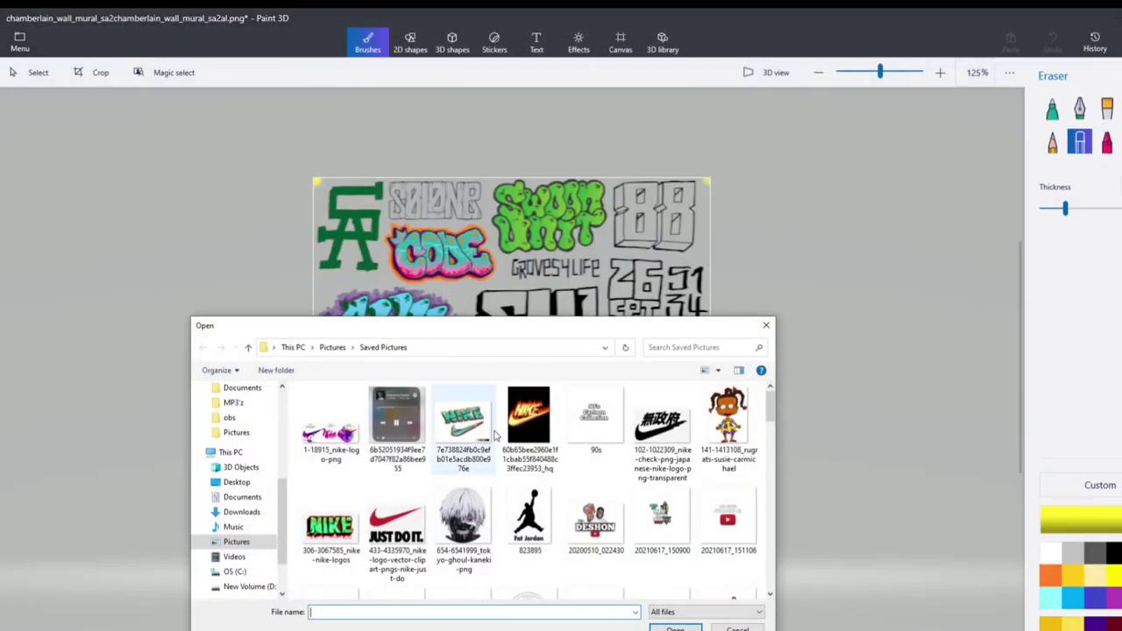
scroll(574, 468, "down", 10)
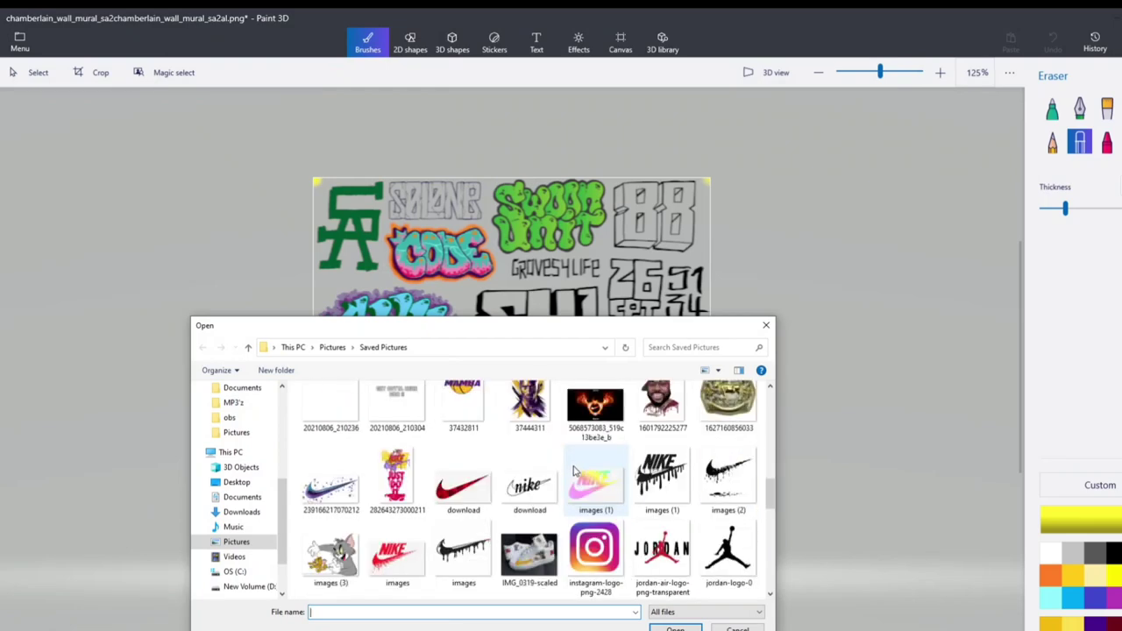
scroll(575, 474, "down", 3)
scroll(574, 471, "down", 3)
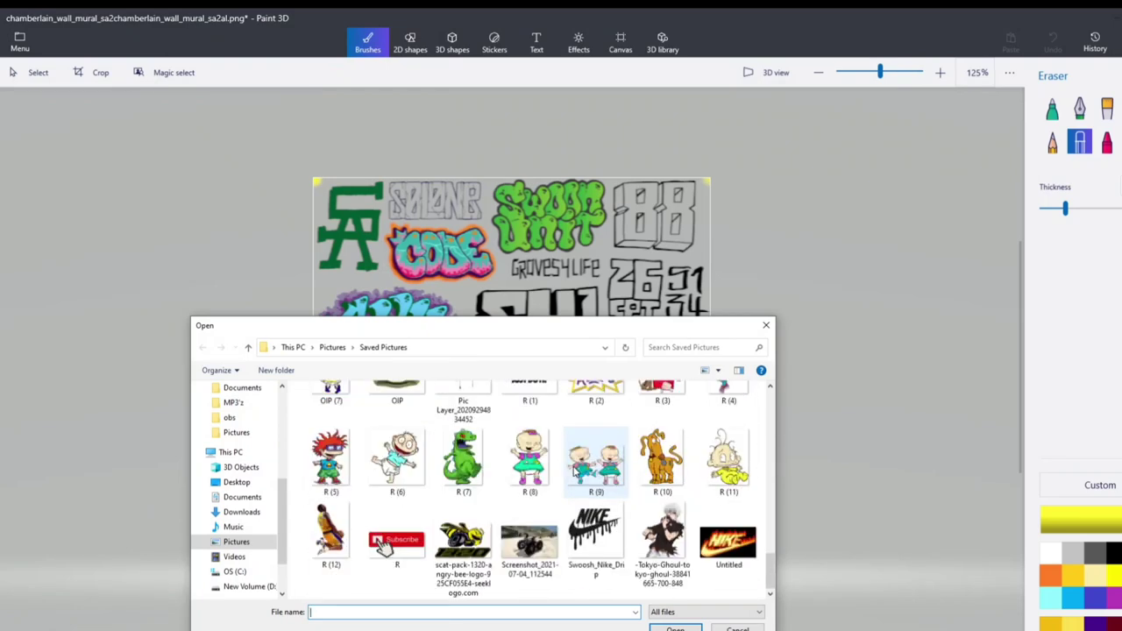
left_click(333, 548)
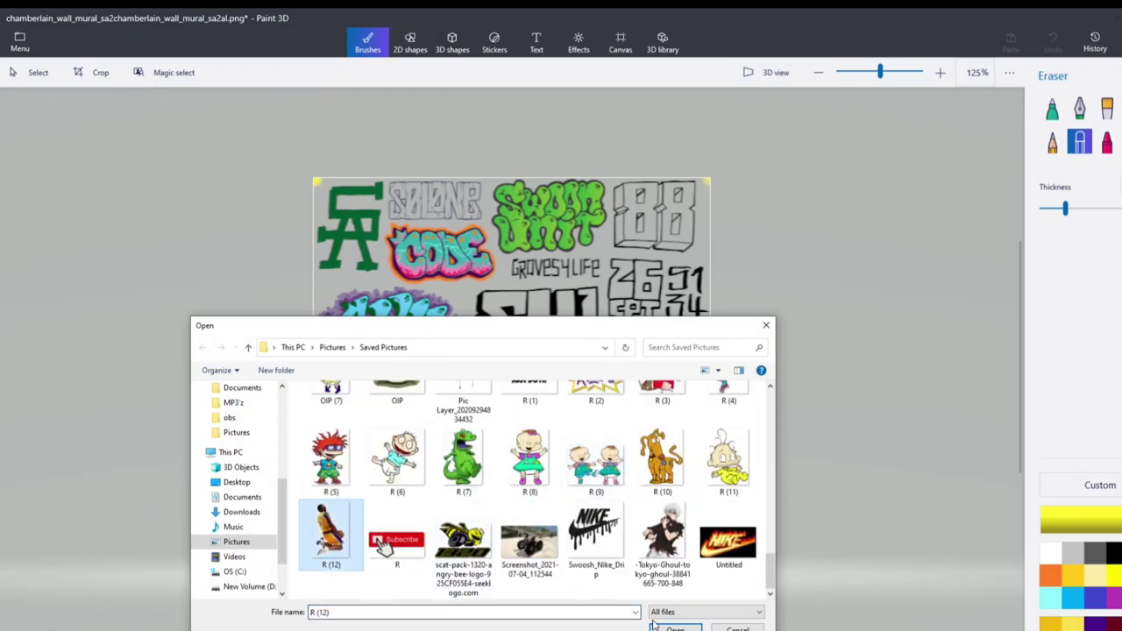
key("Return")
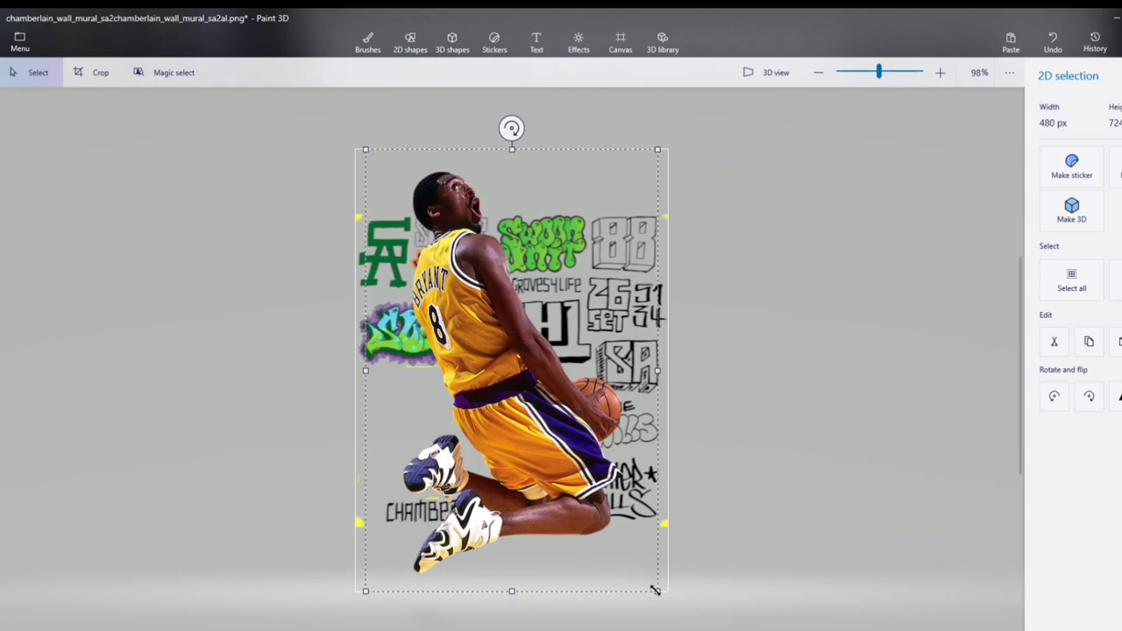
- Scale the Kobe Bryant picture down to about 172 px wide and move it into the cleared area above CHAMBERLAIN
left_click_drag(655, 589, 470, 308)
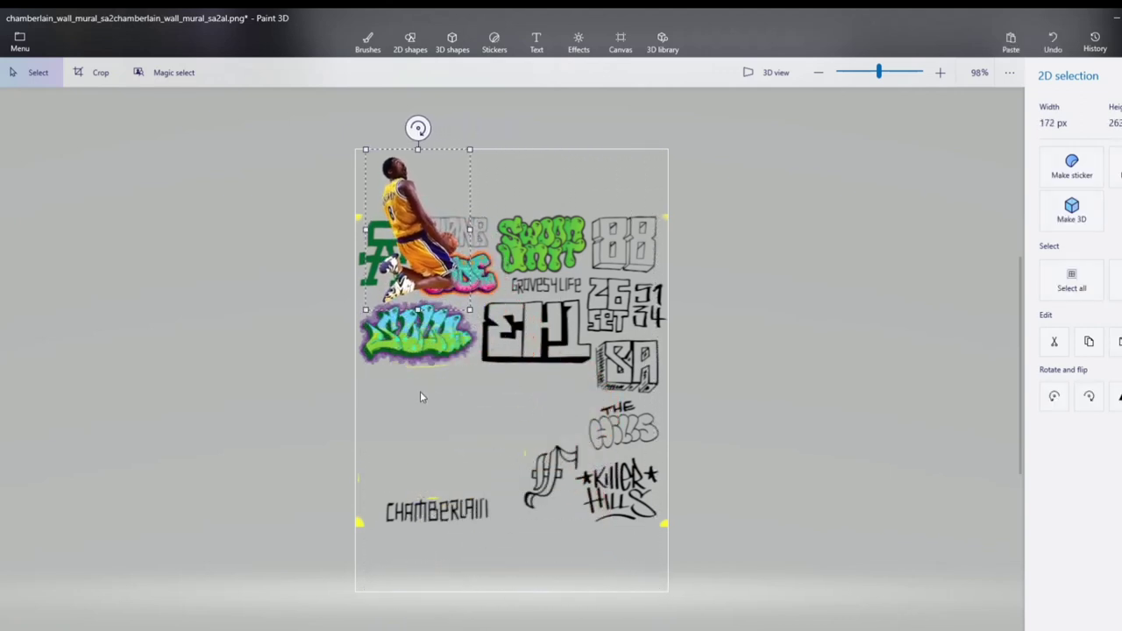
left_click_drag(427, 247, 447, 433)
scroll(489, 409, "up", 5)
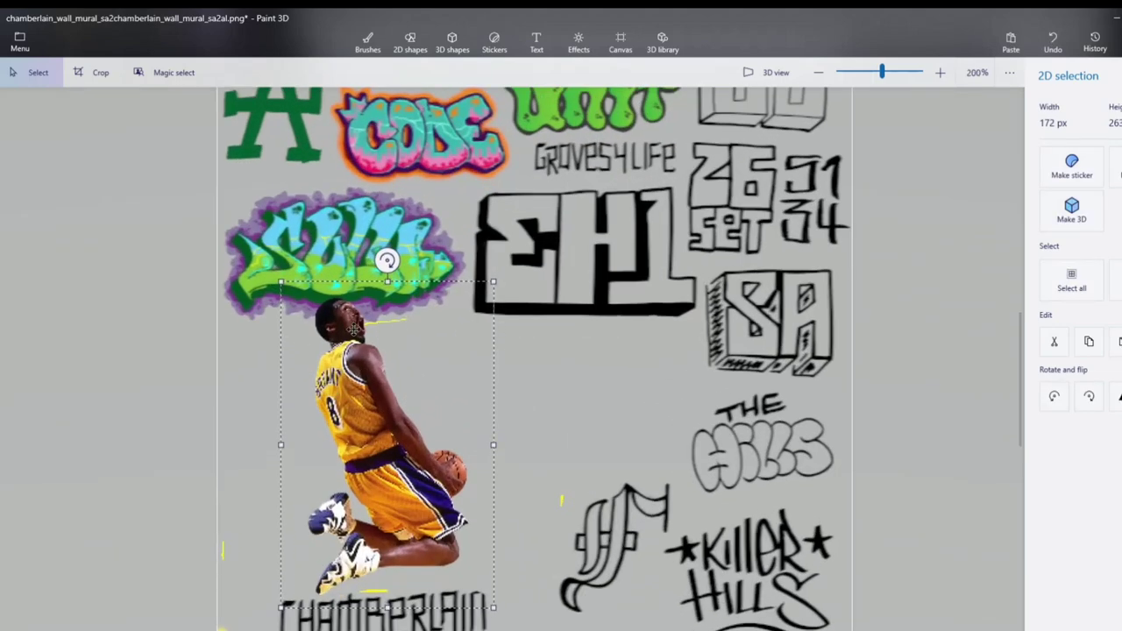
- Resize the Kobe Bryant picture to about 184 px wide and 208 px high between the upper and lower yellow marks
left_click_drag(389, 280, 399, 313)
left_click_drag(493, 607, 454, 569)
mouse_move(355, 462)
left_mouse_down()
mouse_move(367, 487)
mouse_move(369, 466)
left_mouse_up()
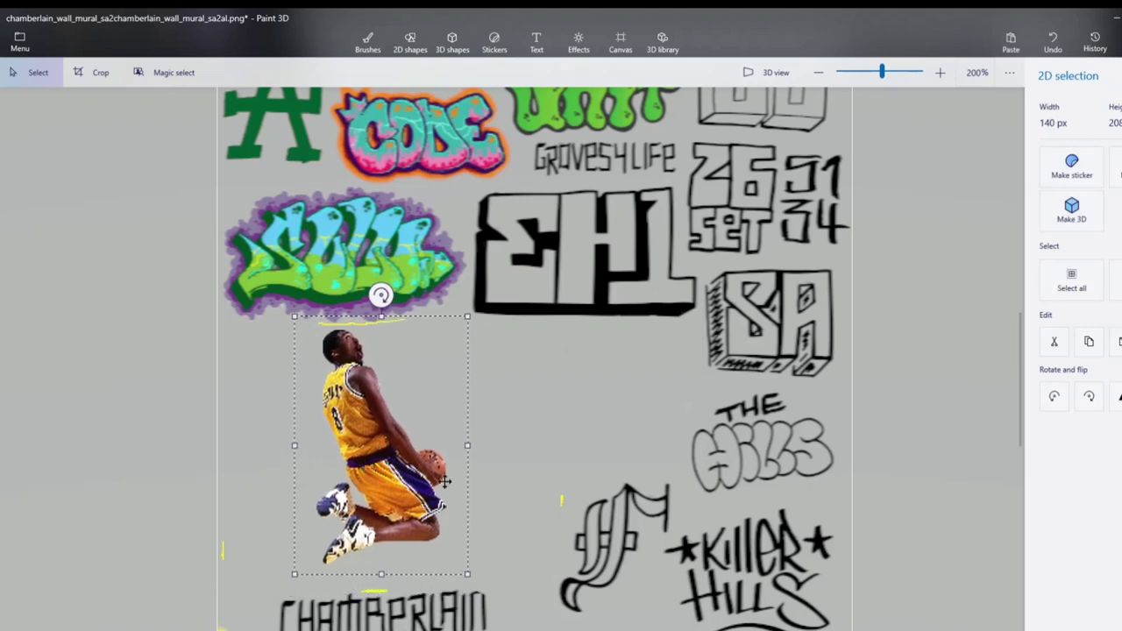
left_click_drag(470, 445, 534, 448)
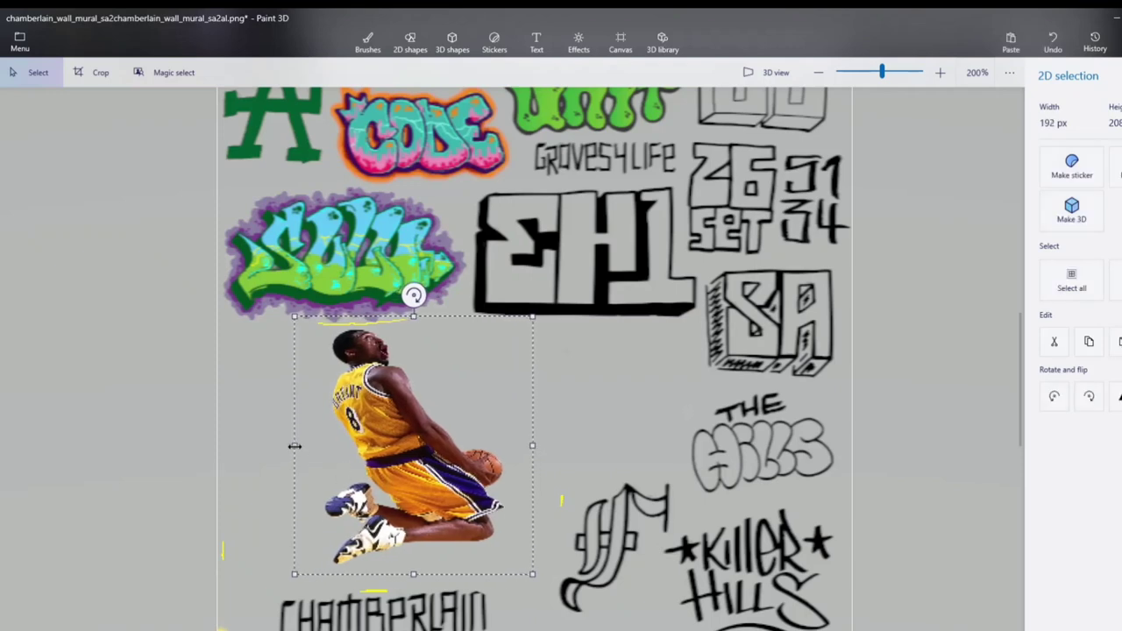
left_click_drag(295, 447, 269, 445)
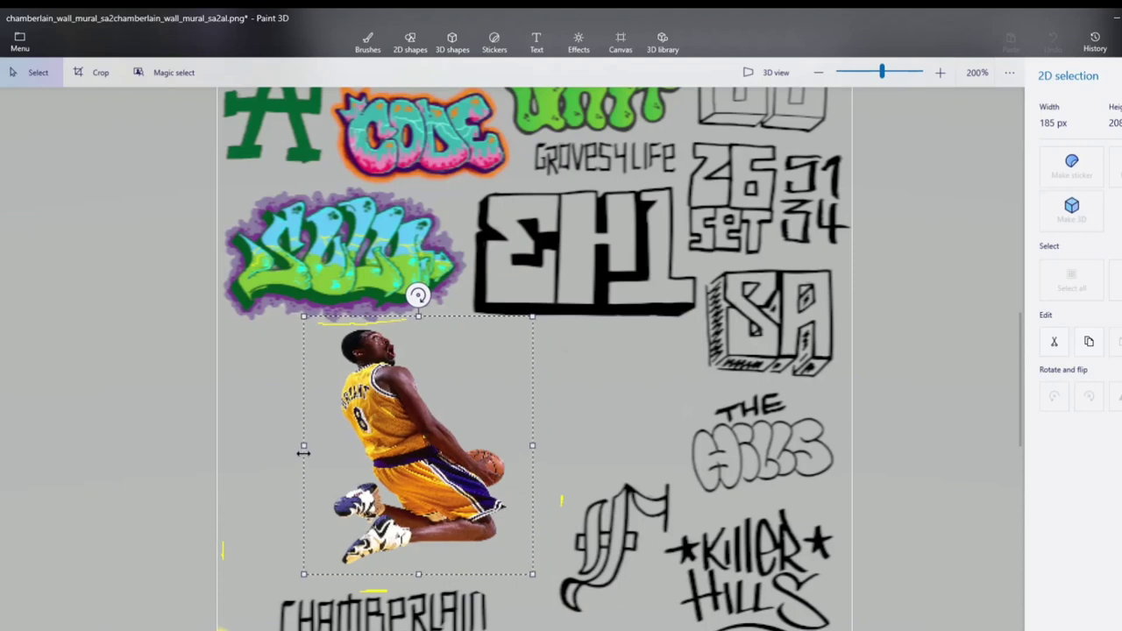
- Move the Kobe Bryant picture down and left to just above CHAMBERLAIN, stretch it to about 232 px high and apply it
left_click_drag(411, 465, 366, 488)
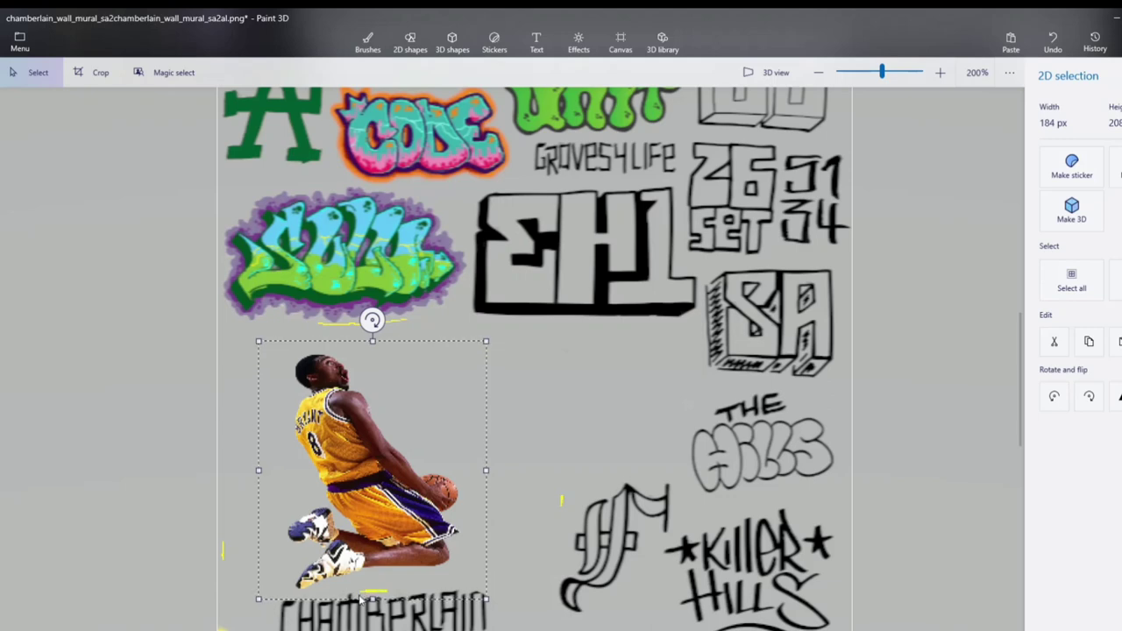
mouse_move(379, 529)
left_mouse_down()
mouse_move(379, 505)
mouse_move(385, 538)
mouse_move(394, 536)
mouse_move(383, 532)
left_mouse_up()
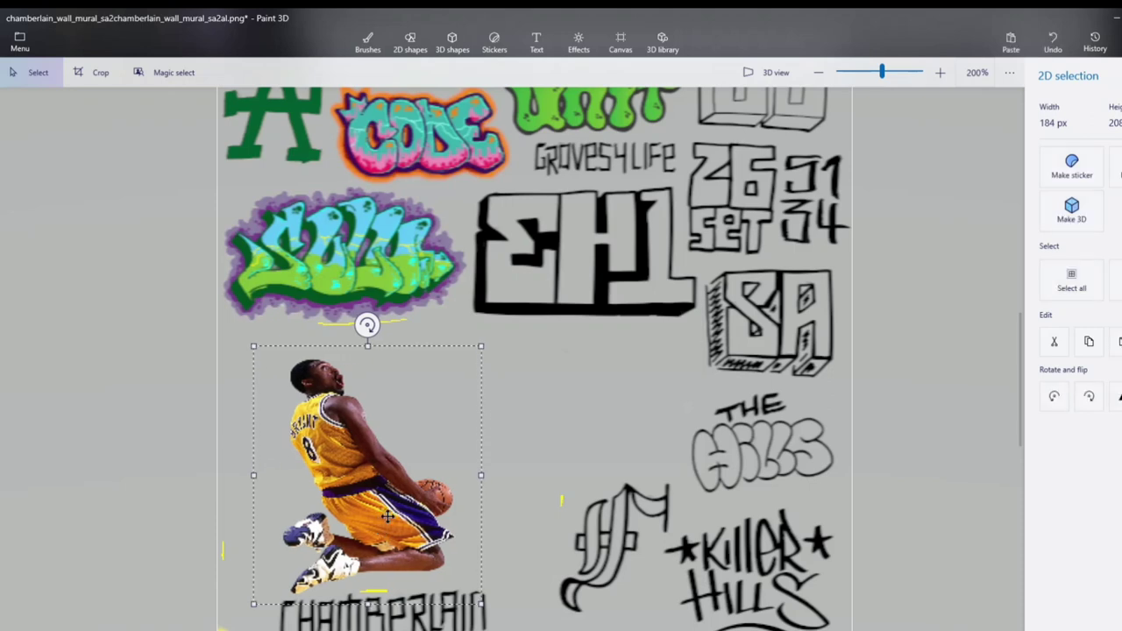
left_click_drag(369, 346, 368, 316)
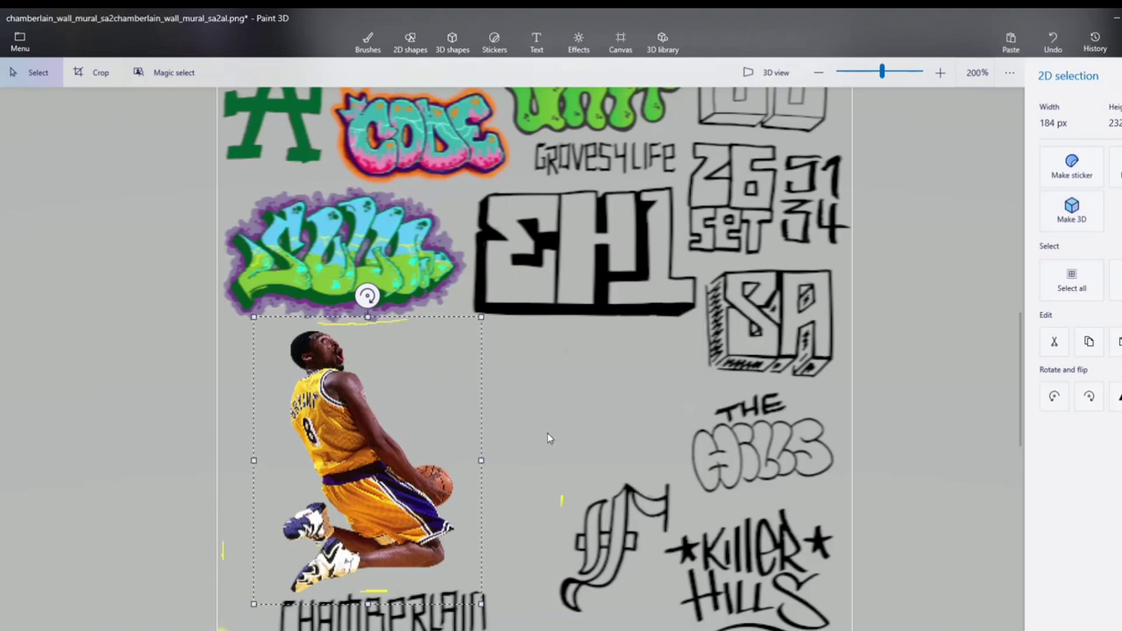
key("b")
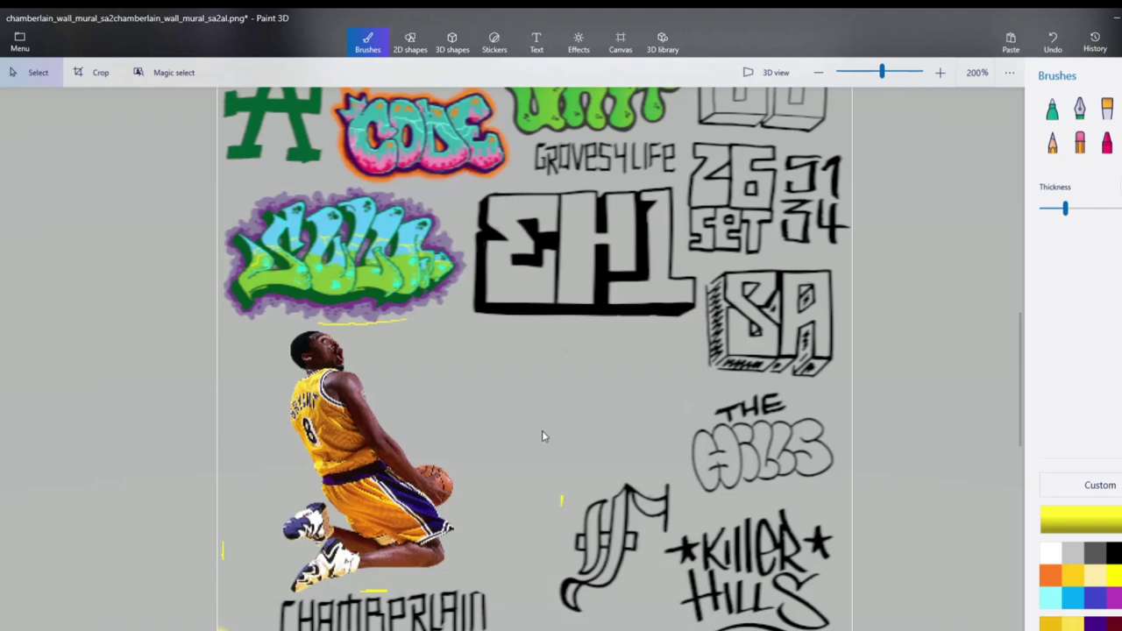
- Erase the yellow mark beside the H-shaped graffiti and reduce the eraser to about its minimum thickness
scroll(626, 362, "down", 5)
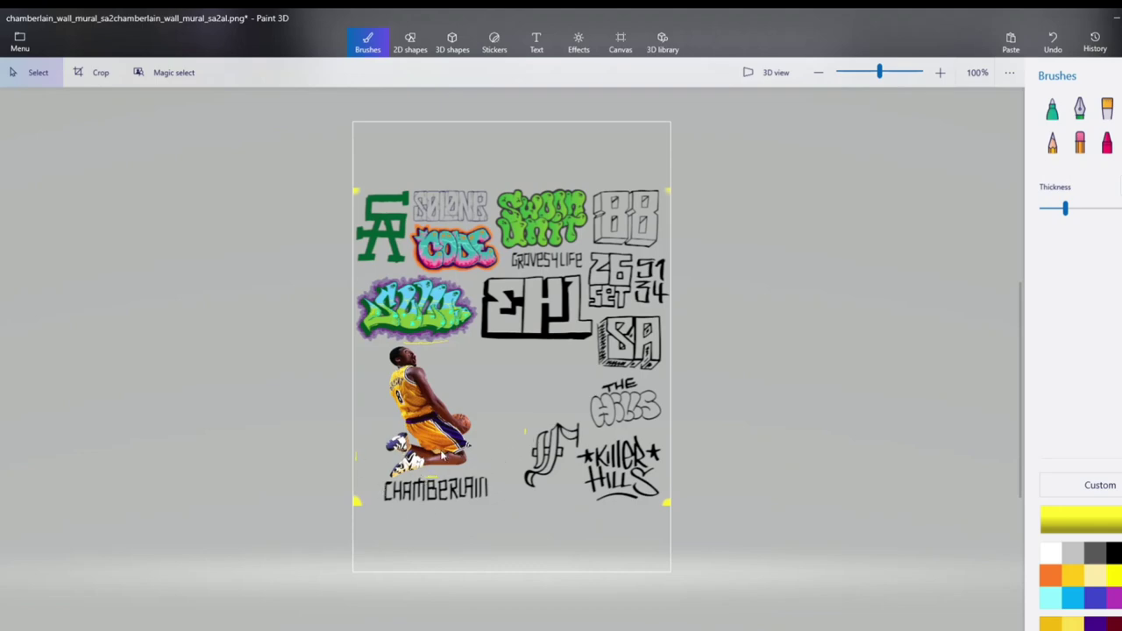
scroll(393, 484, "up", 5)
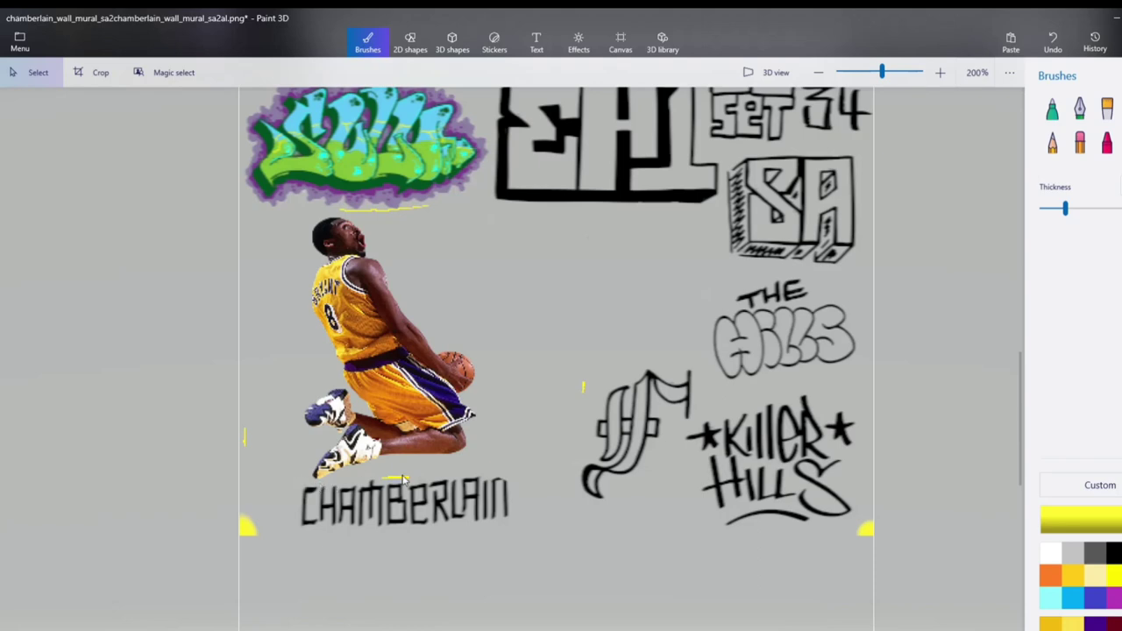
left_click(1080, 143)
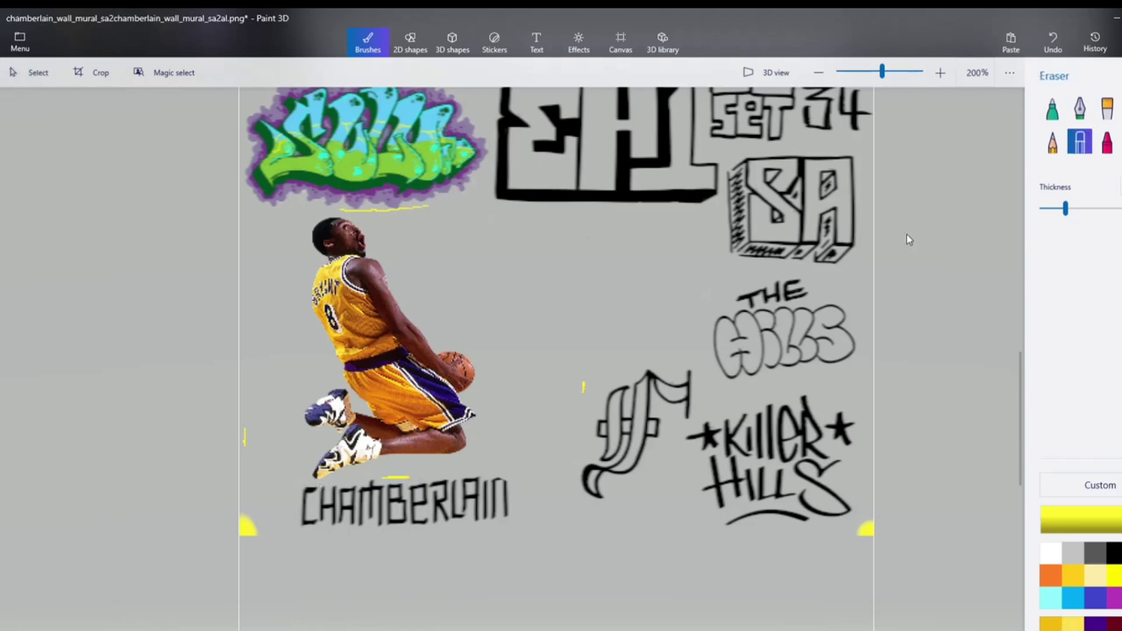
left_click(581, 385)
scroll(392, 473, "up", 2)
left_click_drag(1065, 208, 1041, 208)
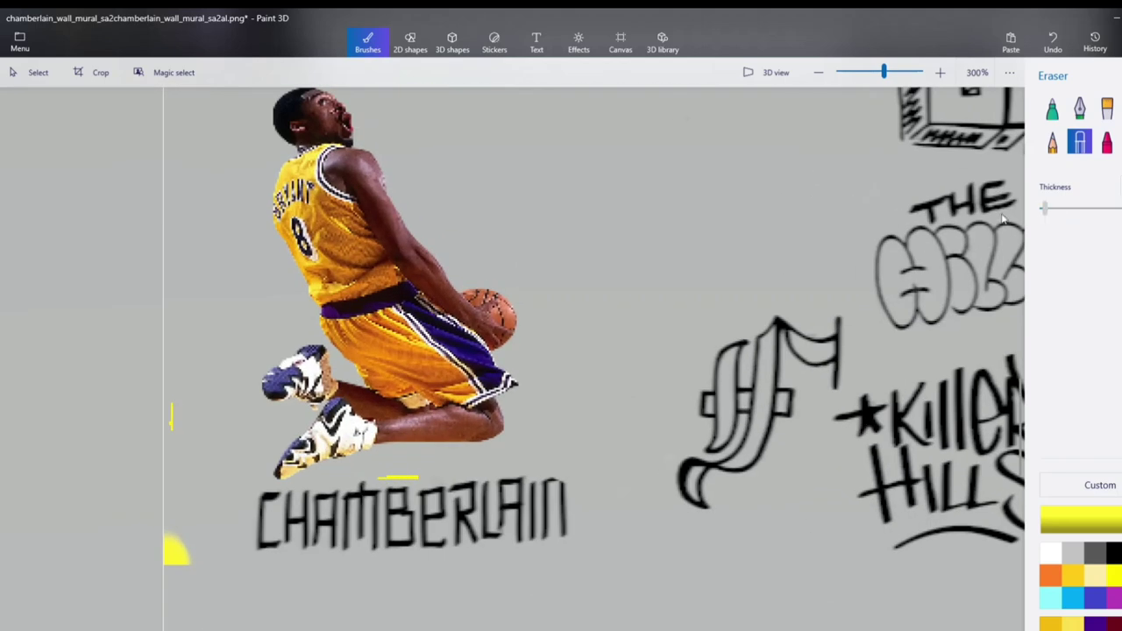
- Erase the yellow marks above CHAMBERLAIN and along the canvas's left edge with the thin eraser
scroll(449, 500, "up", 3)
mouse_move(345, 450)
left_mouse_down()
mouse_move(378, 454)
mouse_move(304, 452)
mouse_move(366, 451)
left_mouse_up()
scroll(340, 464, "down", 3)
mouse_move(125, 401)
left_mouse_down()
mouse_move(118, 381)
mouse_move(115, 399)
left_mouse_up()
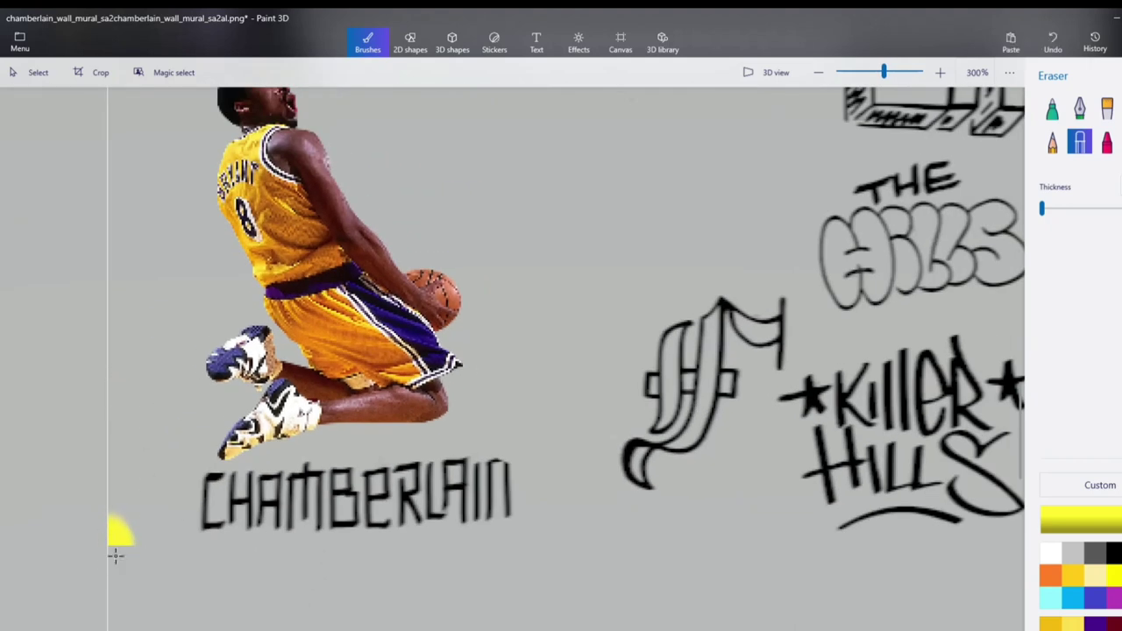
left_click_drag(115, 522, 116, 541)
scroll(177, 492, "down", 3)
- Erase the yellow line between the purple-edged graffiti and Kobe Bryant's head with a slightly thicker eraser
scroll(315, 215, "up", 5)
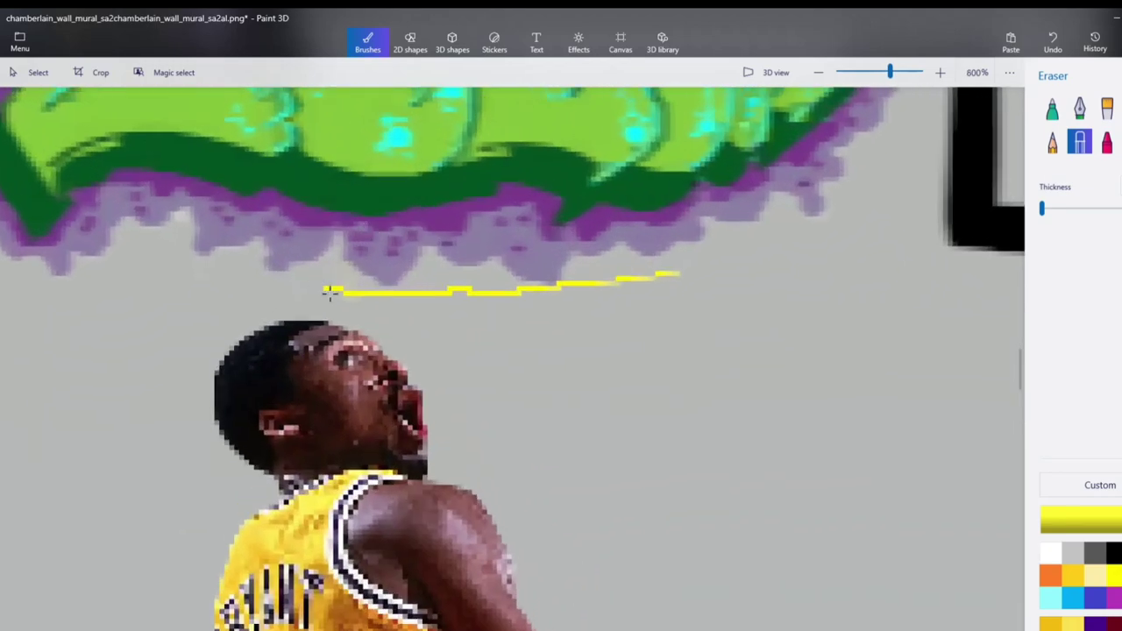
left_click(1044, 208)
left_click_drag(326, 291, 333, 293)
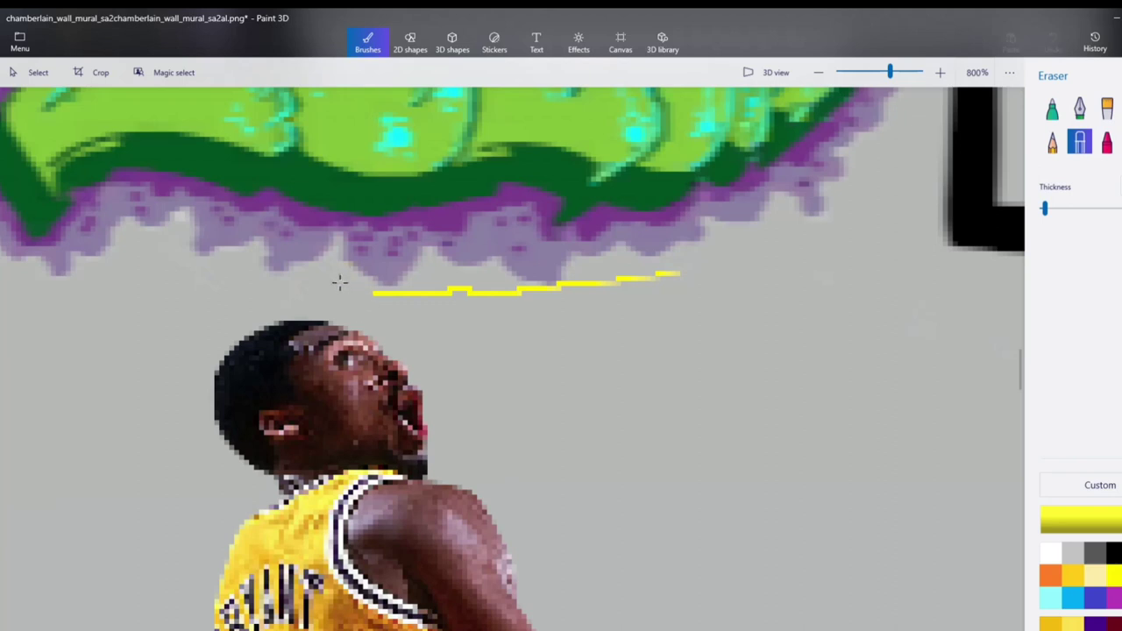
mouse_move(424, 304)
left_mouse_down()
mouse_move(515, 304)
mouse_move(669, 281)
left_mouse_up()
scroll(669, 281, "down", 10)
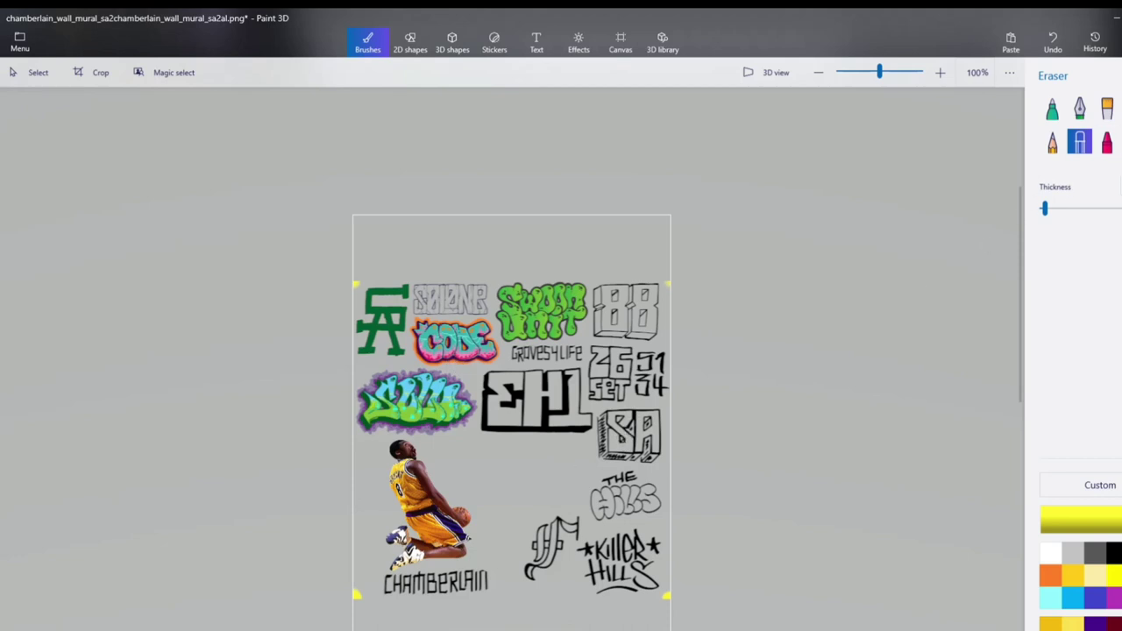
- Mark the bounds of the SA block graffiti with short yellow lines around it, using the Pixel pen at minimum thickness
left_click(1120, 108)
left_click_drag(1042, 210, 1043, 210)
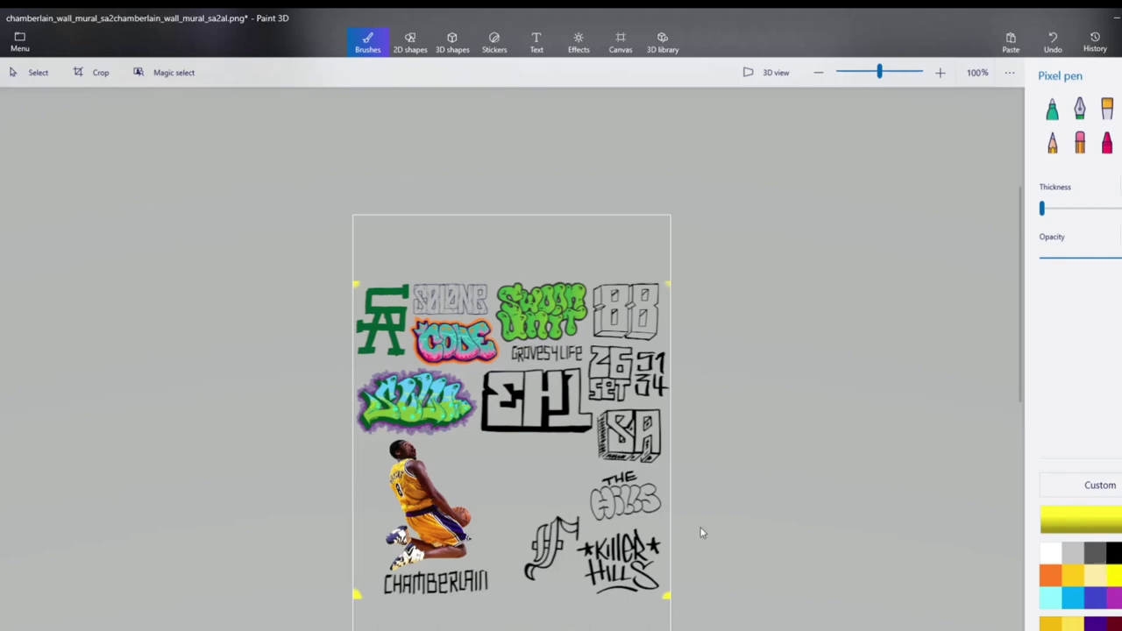
scroll(677, 417, "up", 10)
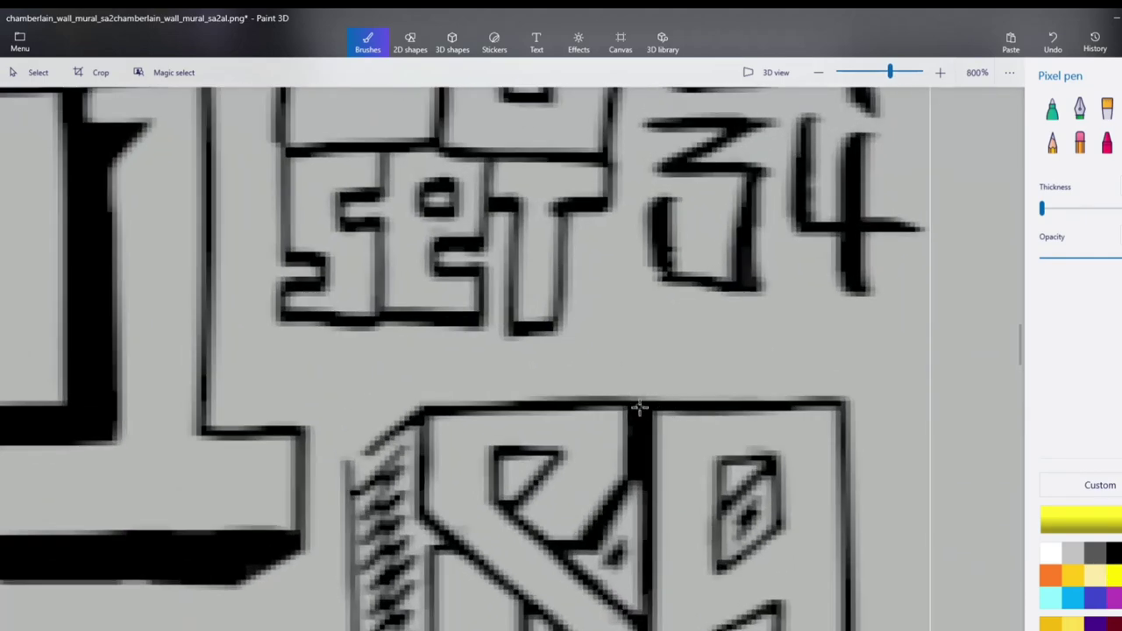
left_click_drag(629, 388, 652, 387)
scroll(876, 605, "down", 5)
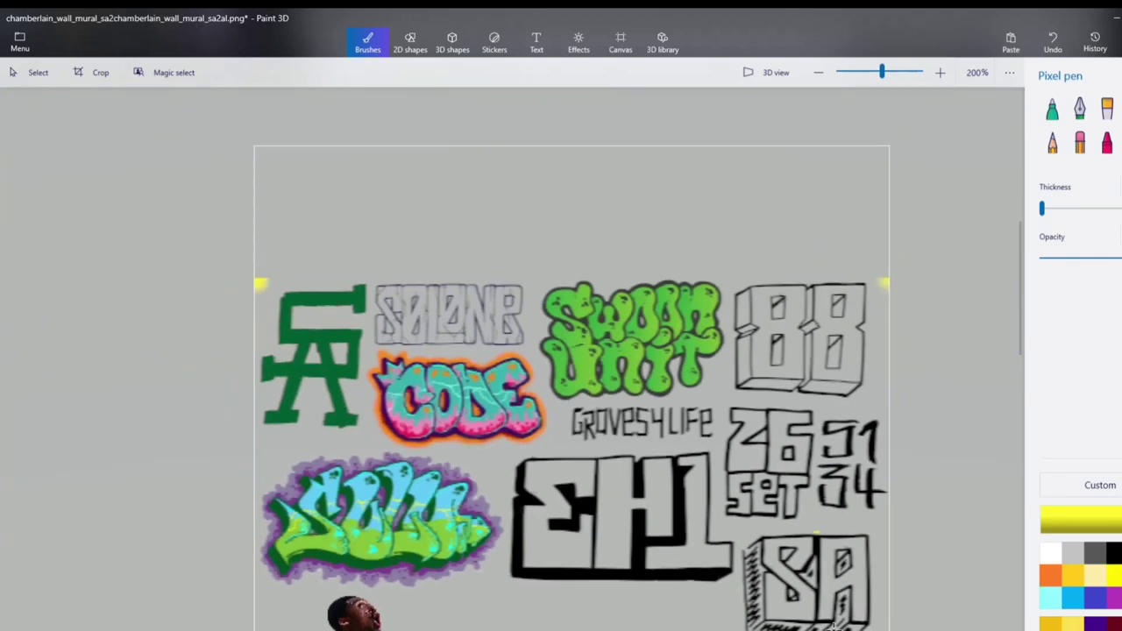
scroll(570, 625, "up", 6)
scroll(741, 416, "up", 2)
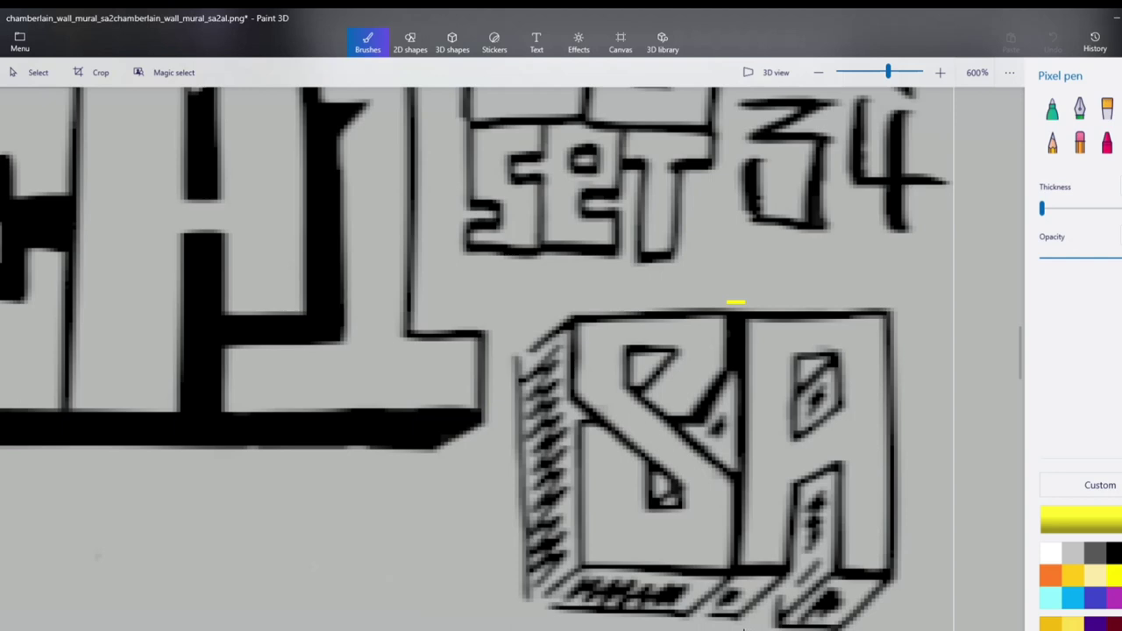
left_click_drag(908, 430, 906, 454)
left_click_drag(505, 451, 502, 481)
- Erase the whole SA block graffiti between the yellow marks, enlarging the eraser after the first stroke
left_click(1080, 142)
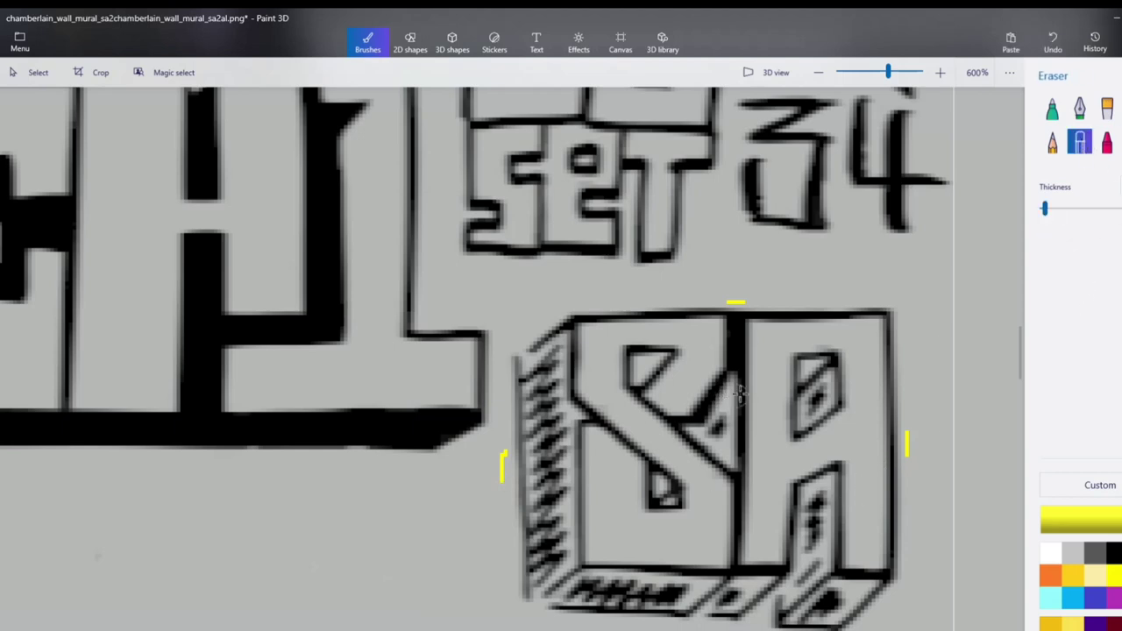
mouse_move(889, 315)
left_mouse_down()
mouse_move(877, 325)
mouse_move(894, 345)
mouse_move(898, 563)
left_mouse_up()
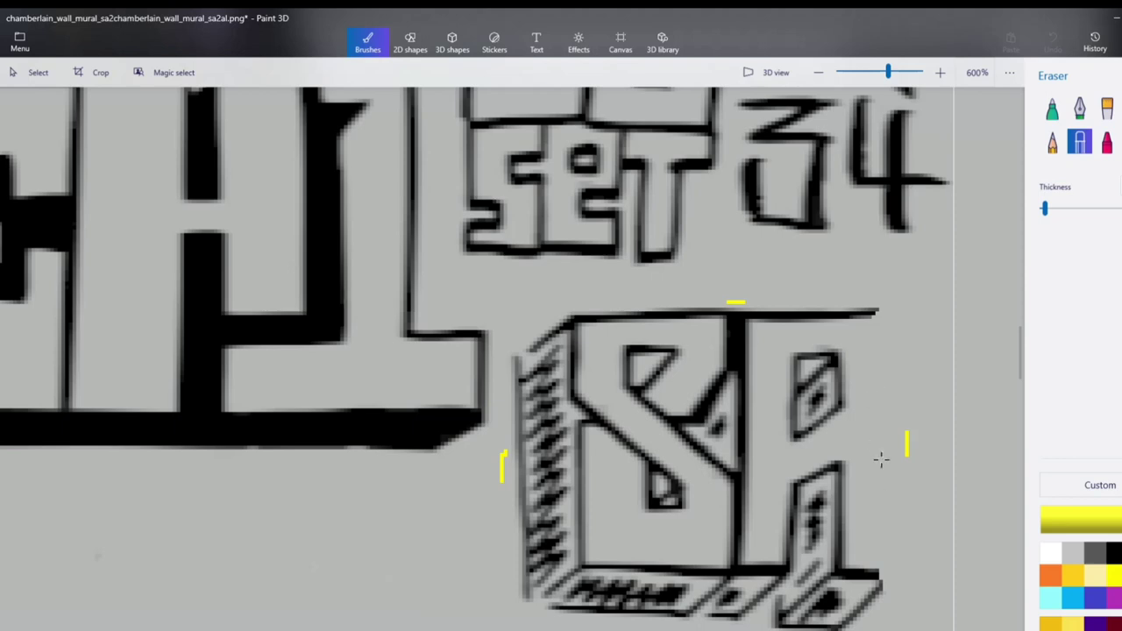
left_click_drag(1045, 208, 1054, 207)
mouse_move(873, 319)
left_mouse_down()
mouse_move(824, 355)
mouse_move(818, 335)
mouse_move(790, 353)
mouse_move(570, 335)
mouse_move(540, 399)
mouse_move(539, 462)
mouse_move(557, 451)
mouse_move(564, 481)
mouse_move(539, 548)
mouse_move(553, 589)
mouse_move(597, 596)
mouse_move(692, 576)
mouse_move(687, 583)
mouse_move(818, 603)
mouse_move(857, 585)
mouse_move(818, 462)
mouse_move(830, 400)
mouse_move(736, 520)
mouse_move(724, 416)
mouse_move(654, 480)
mouse_move(656, 420)
mouse_move(614, 417)
left_mouse_up()
left_click_drag(689, 453, 798, 379)
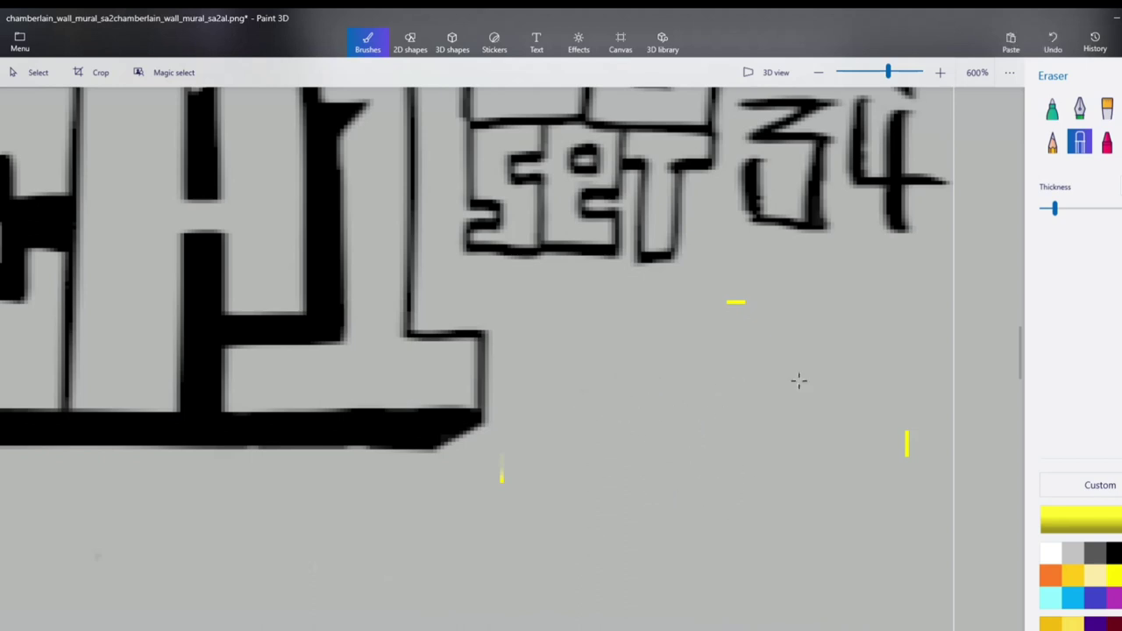
- Redraw the partly erased yellow mark at the left bound of the cleared SA area with the Pixel pen
left_click(1120, 109)
scroll(501, 476, "up", 5)
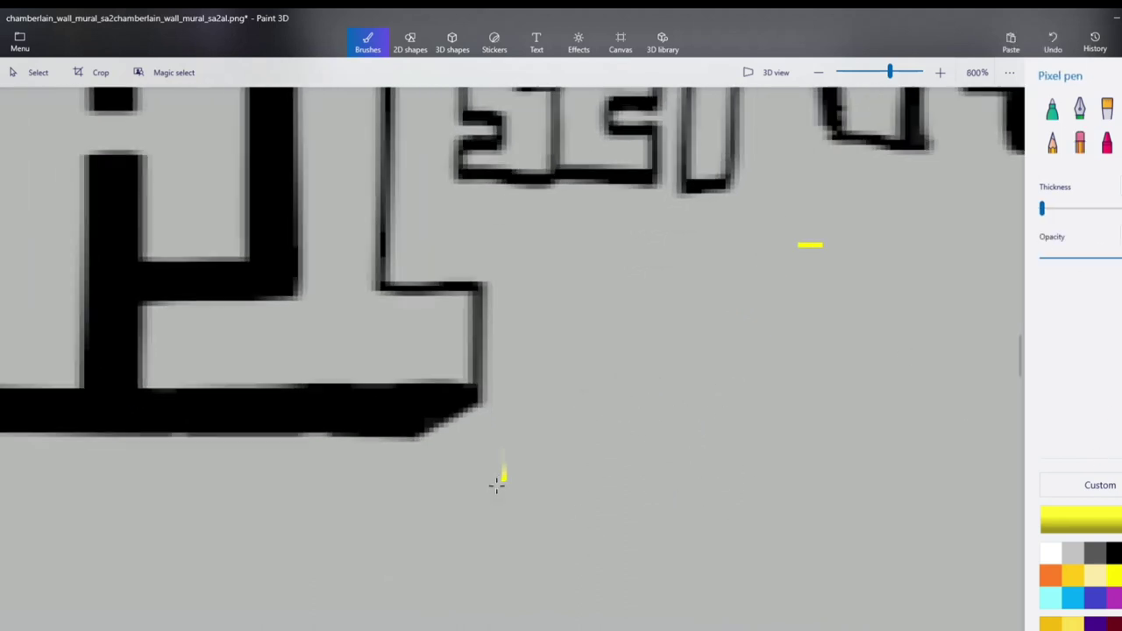
mouse_move(514, 462)
left_mouse_down()
mouse_move(513, 380)
mouse_move(517, 432)
left_mouse_up()
scroll(526, 448, "down", 8)
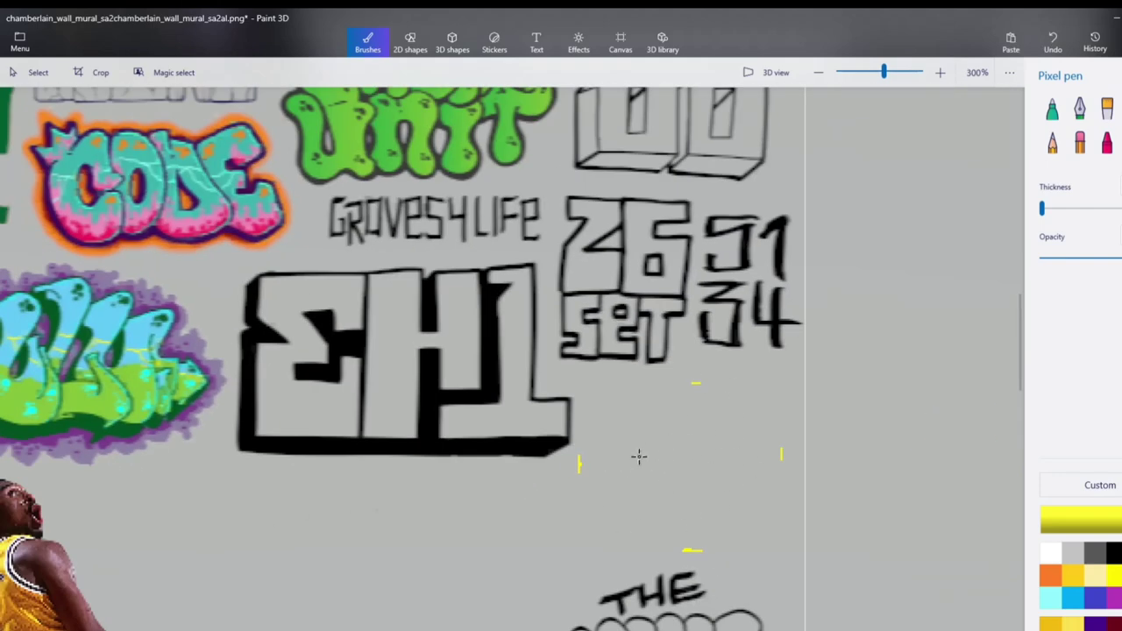
scroll(639, 462, "down", 4)
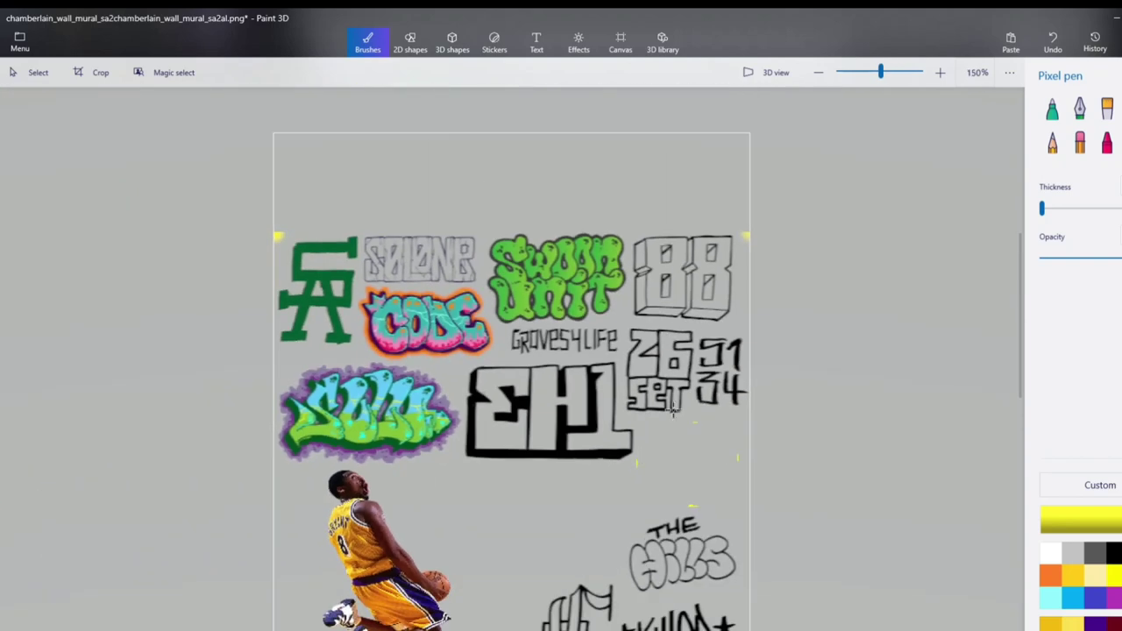
- Insert the purple and gold portrait picture 37444311 from the Saved Pictures folder
left_click(20, 42)
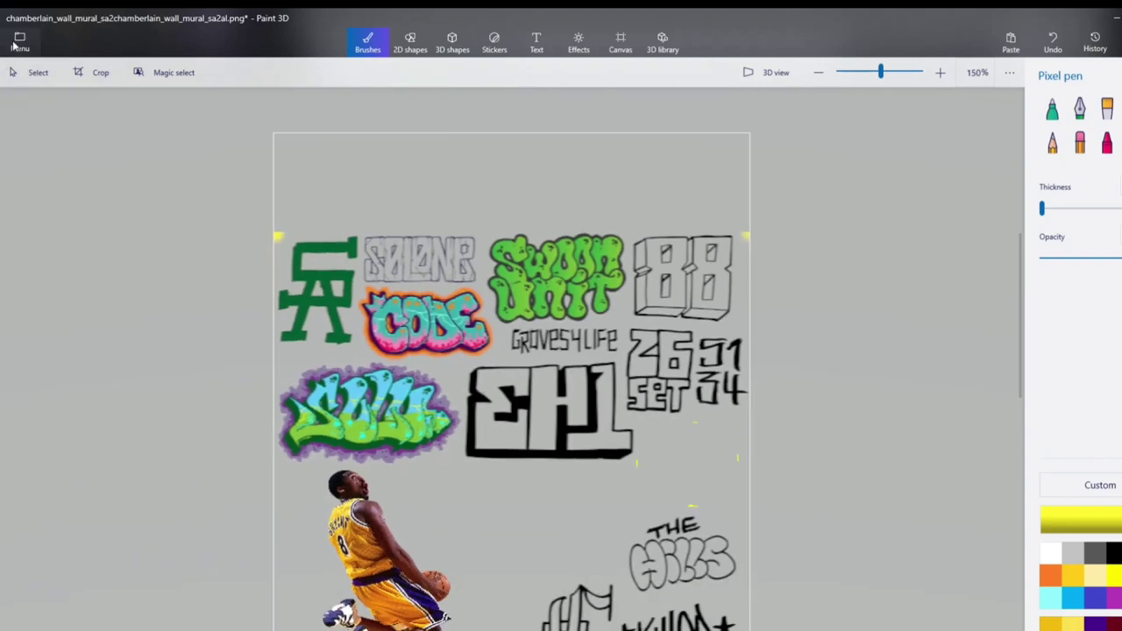
left_click(56, 141)
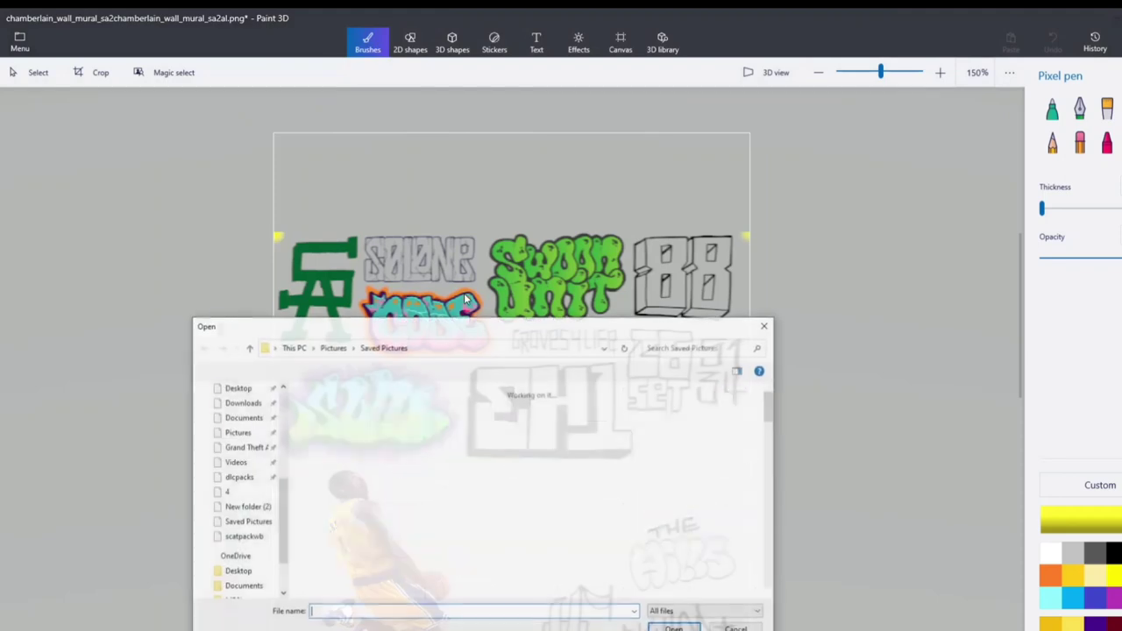
scroll(651, 467, "down", 2)
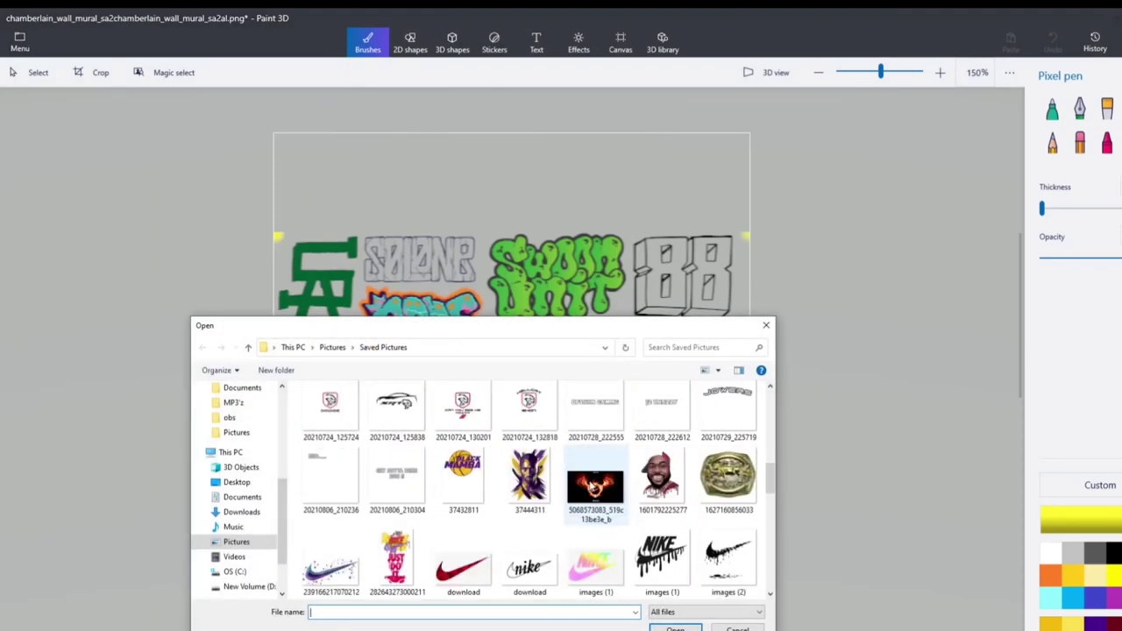
left_click(529, 478)
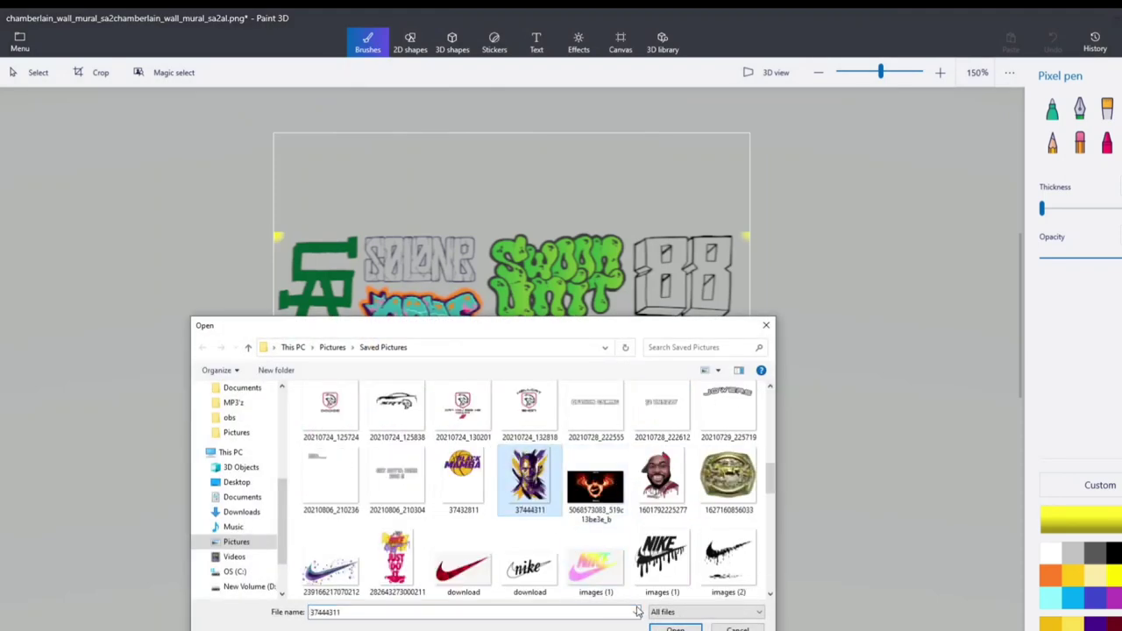
left_click(675, 628)
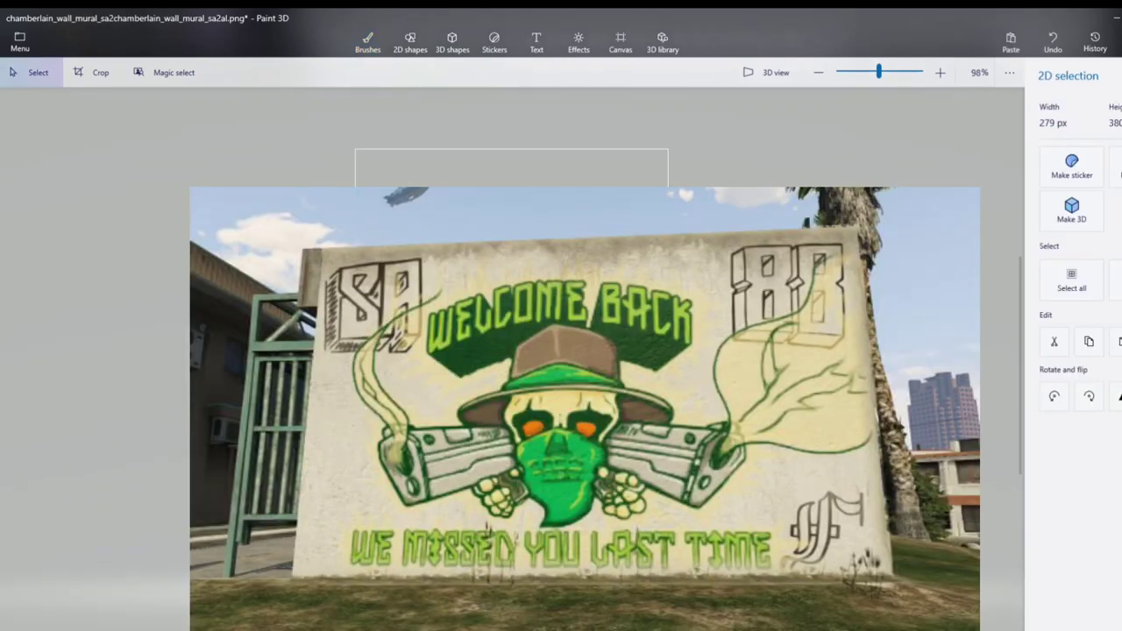
- Scale the portrait down to about 73 px wide and 77 px high and centre it between the yellow marks above THE HILLS
left_click_drag(579, 412, 641, 366)
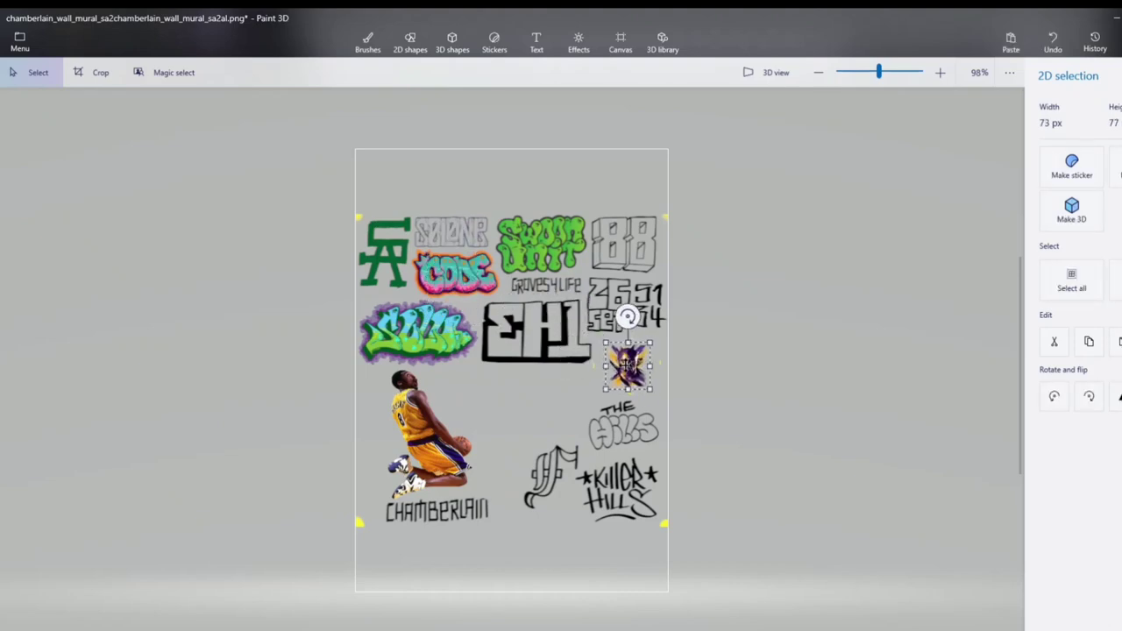
scroll(622, 359, "up", 5)
scroll(834, 367, "up", 2)
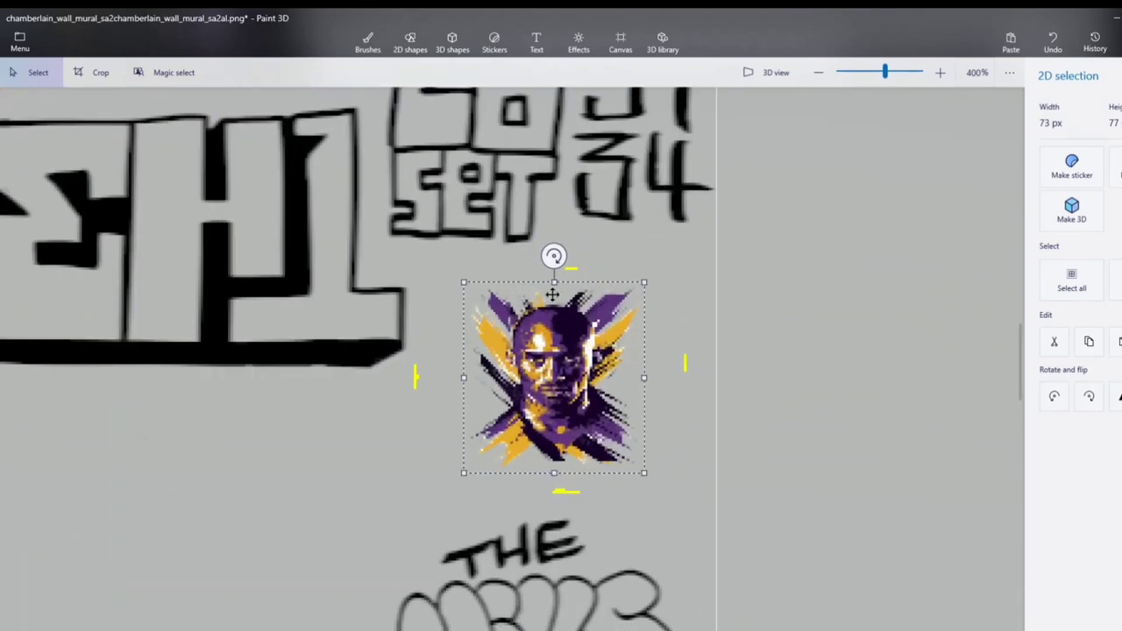
left_click_drag(552, 294, 560, 326)
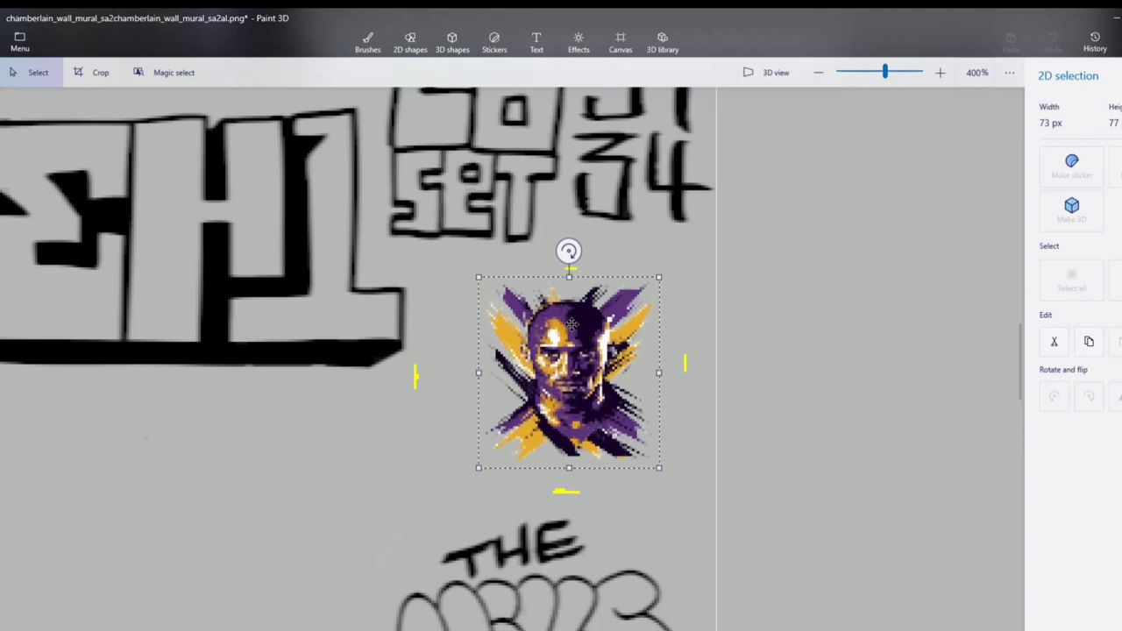
left_click_drag(570, 325, 571, 325)
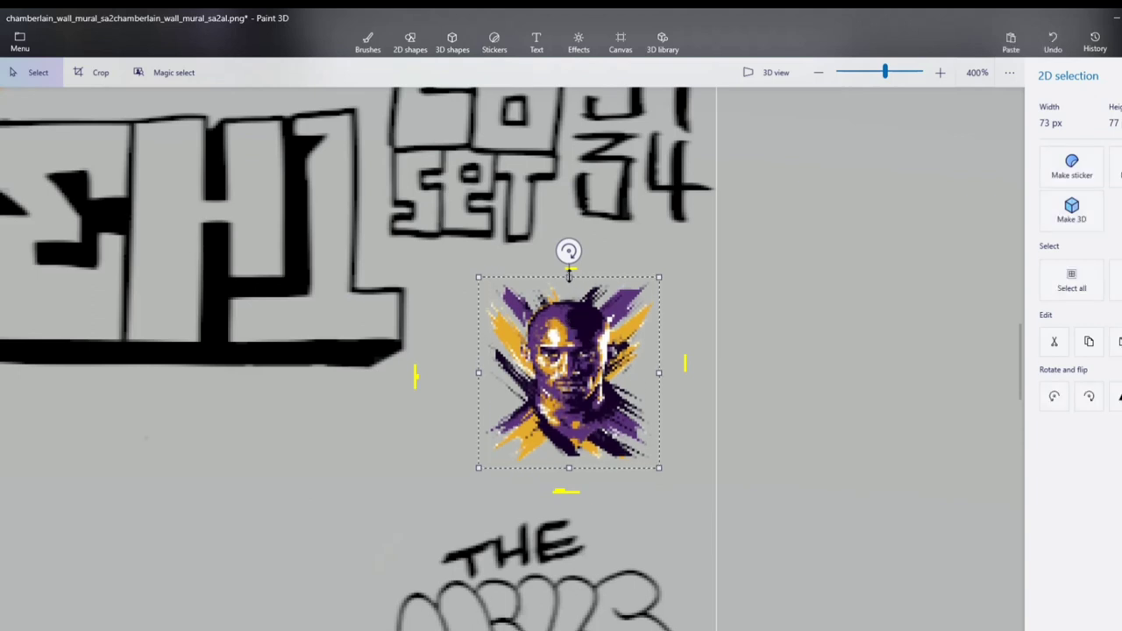
- Stretch the portrait to about 102 px wide and 89 px high to fill the yellow marks, and apply it
left_click_drag(569, 274, 570, 270)
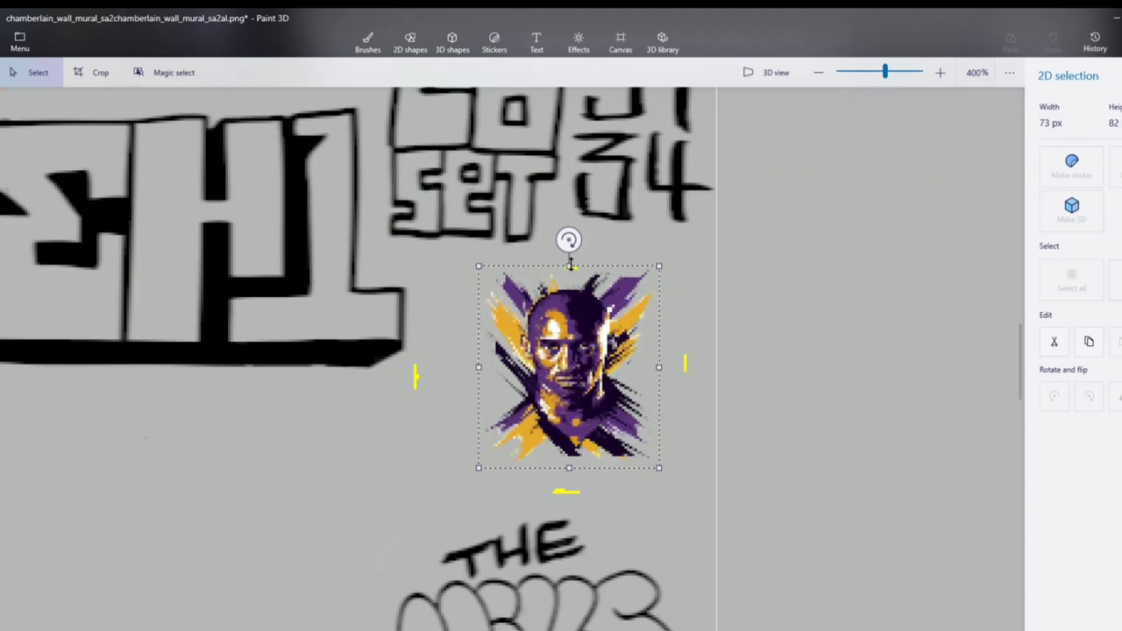
left_click_drag(570, 263, 650, 279)
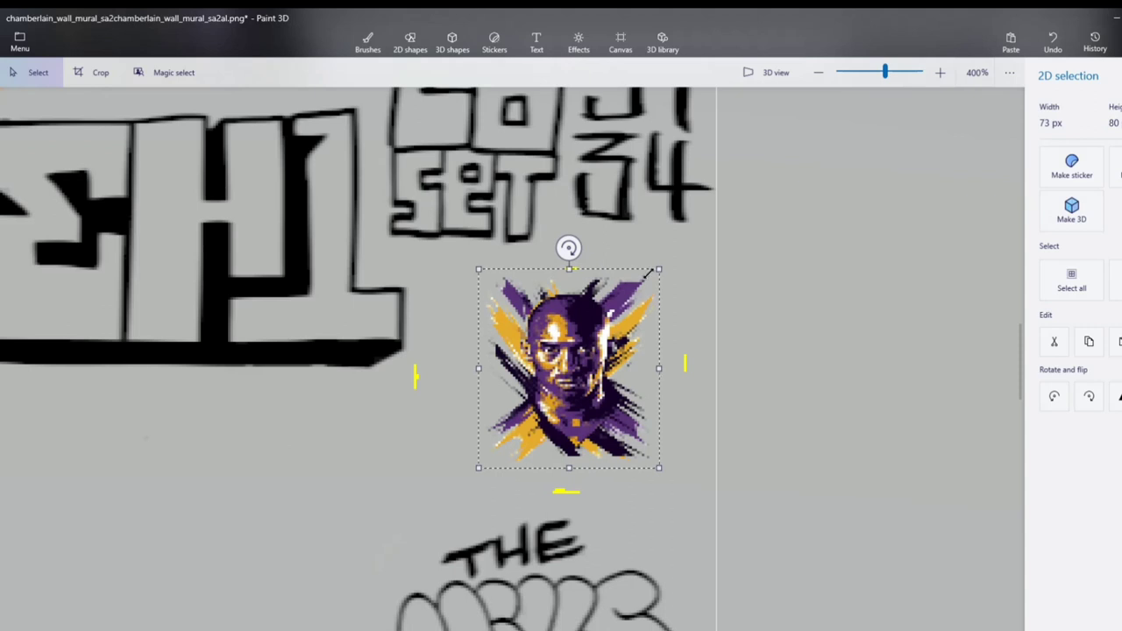
left_click_drag(657, 369, 678, 368)
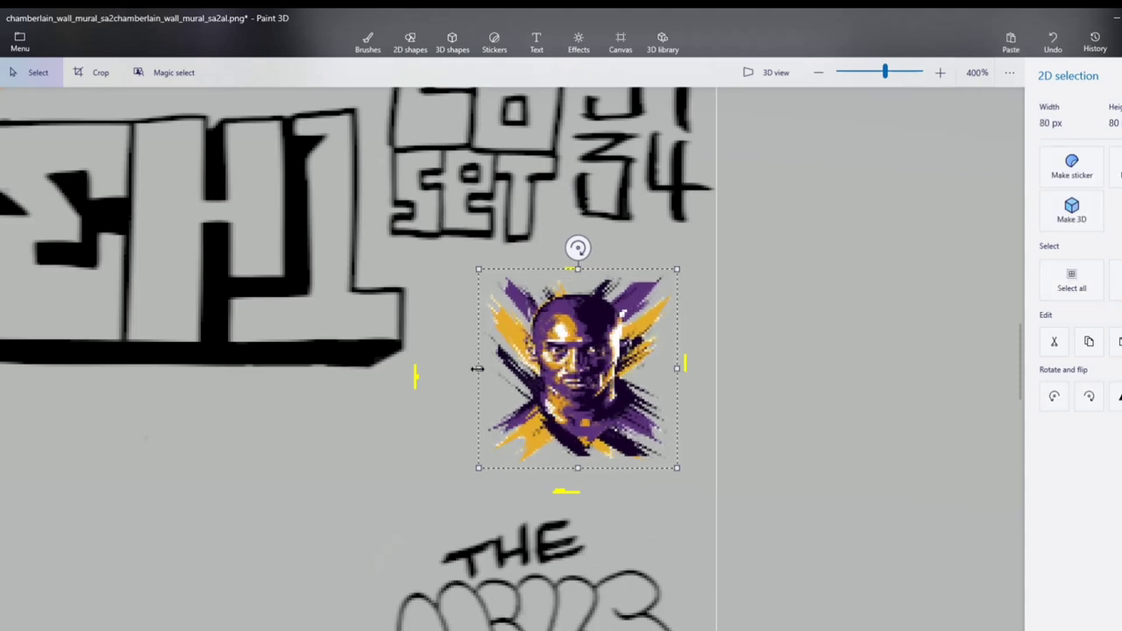
left_click_drag(477, 369, 425, 368)
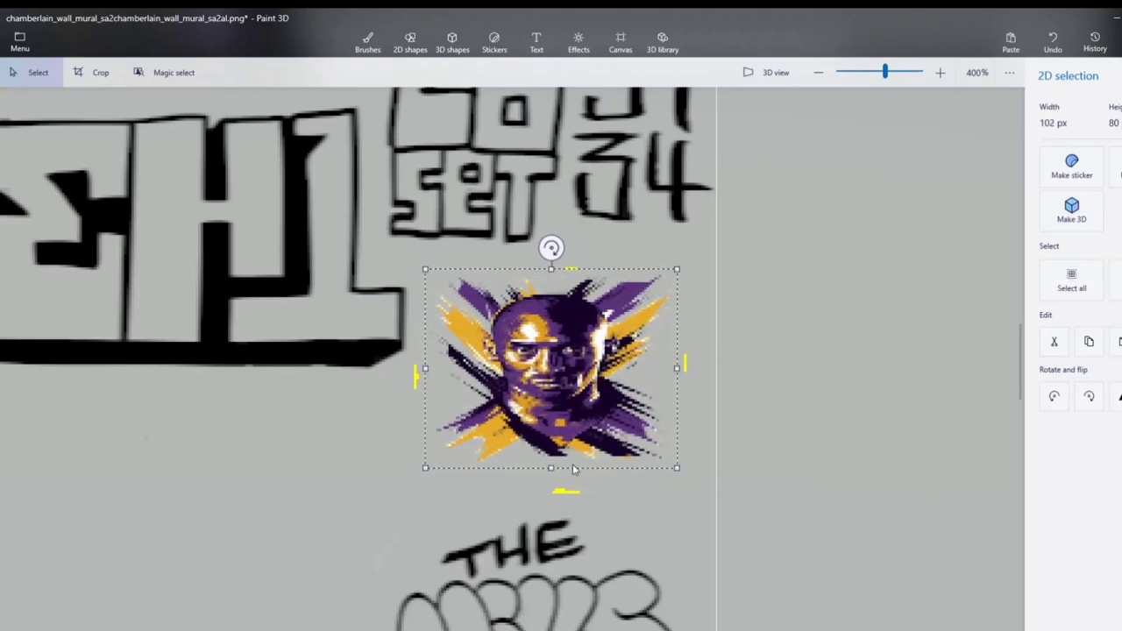
left_click_drag(550, 467, 551, 490)
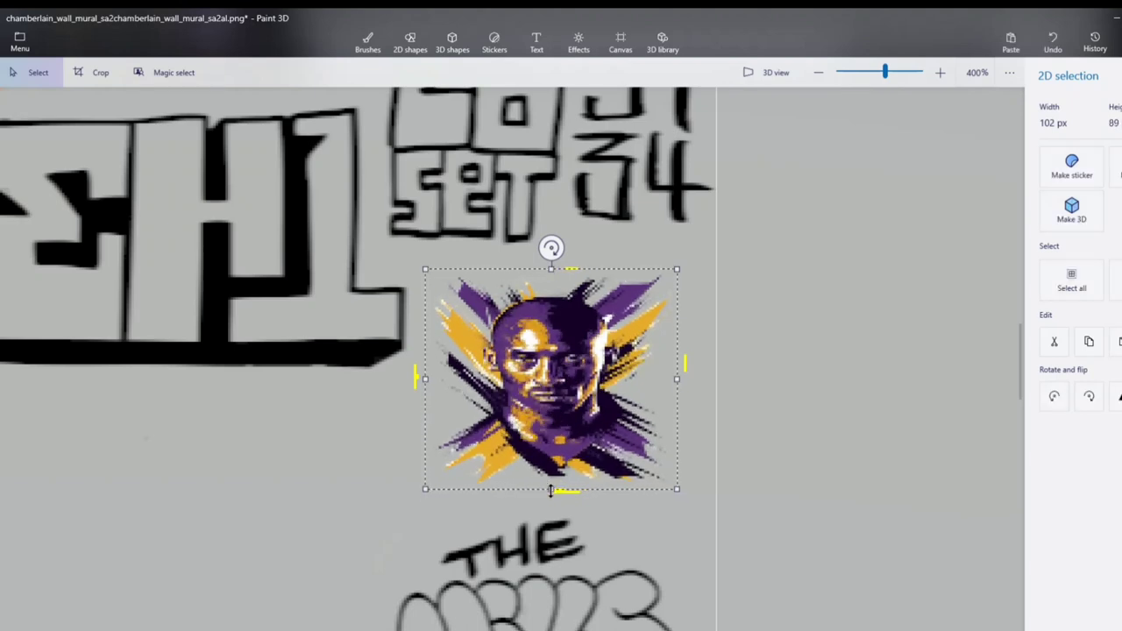
left_click(683, 517)
scroll(696, 491, "down", 5)
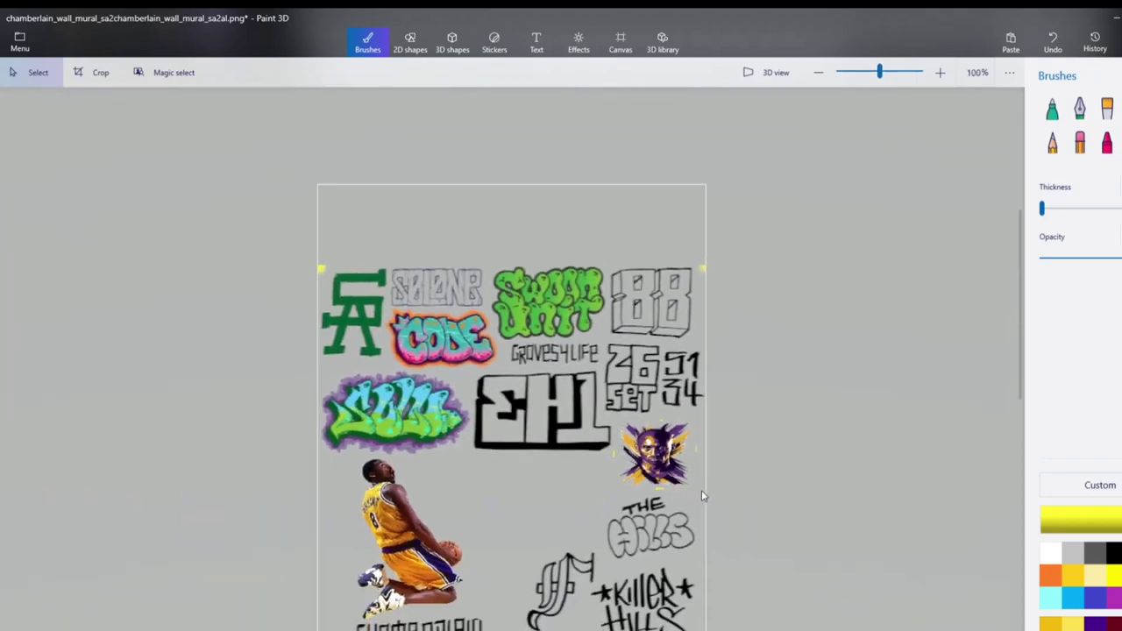
- Erase the yellow marks above and to the right of the portrait, reducing the eraser thickness for the upper one
scroll(666, 521, "up", 5)
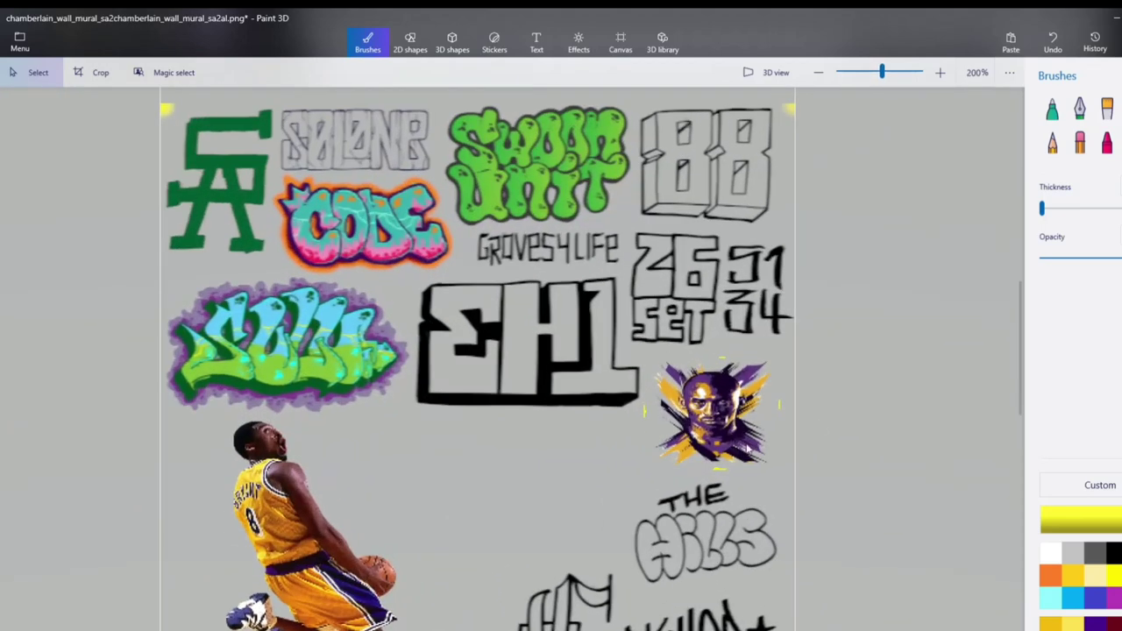
scroll(749, 447, "up", 2)
left_click(1078, 145)
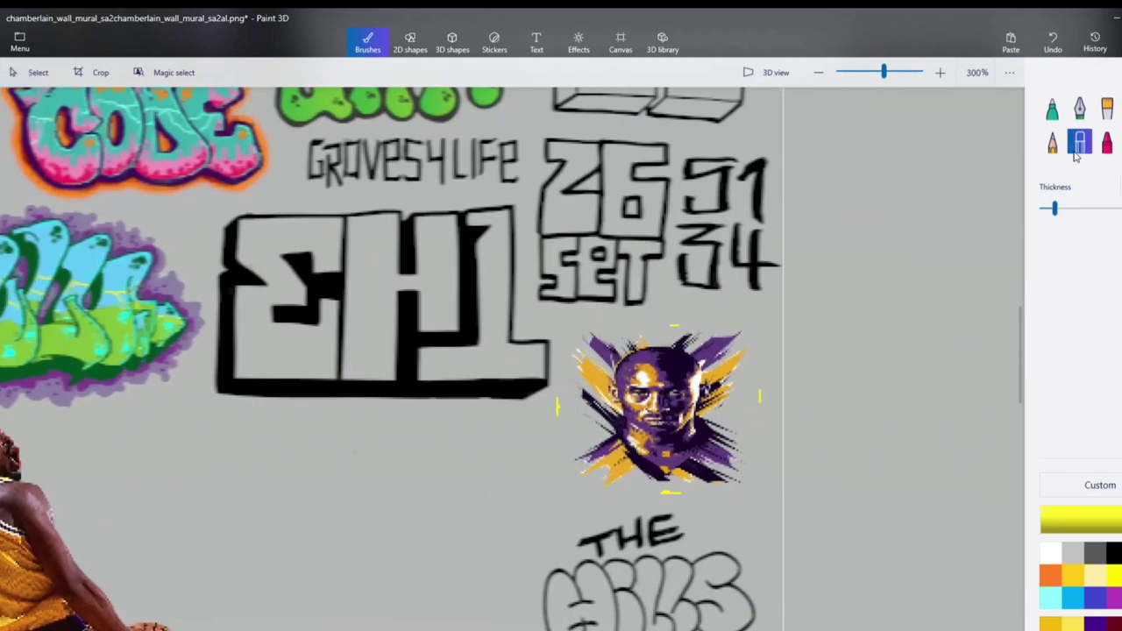
scroll(789, 438, "up", 3)
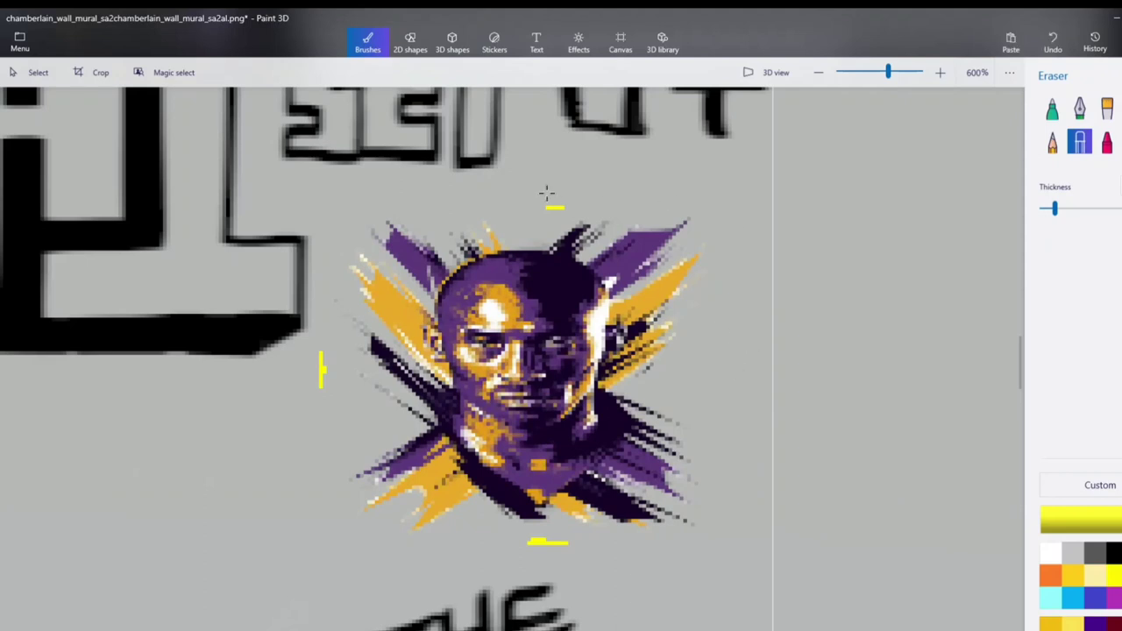
left_click_drag(1054, 209, 1044, 208)
left_click_drag(553, 197, 575, 200)
- Try erasing the yellow mark left of the portrait with a thicker eraser, and undo the stroke
left_click_drag(1043, 208, 1077, 210)
left_click(369, 433)
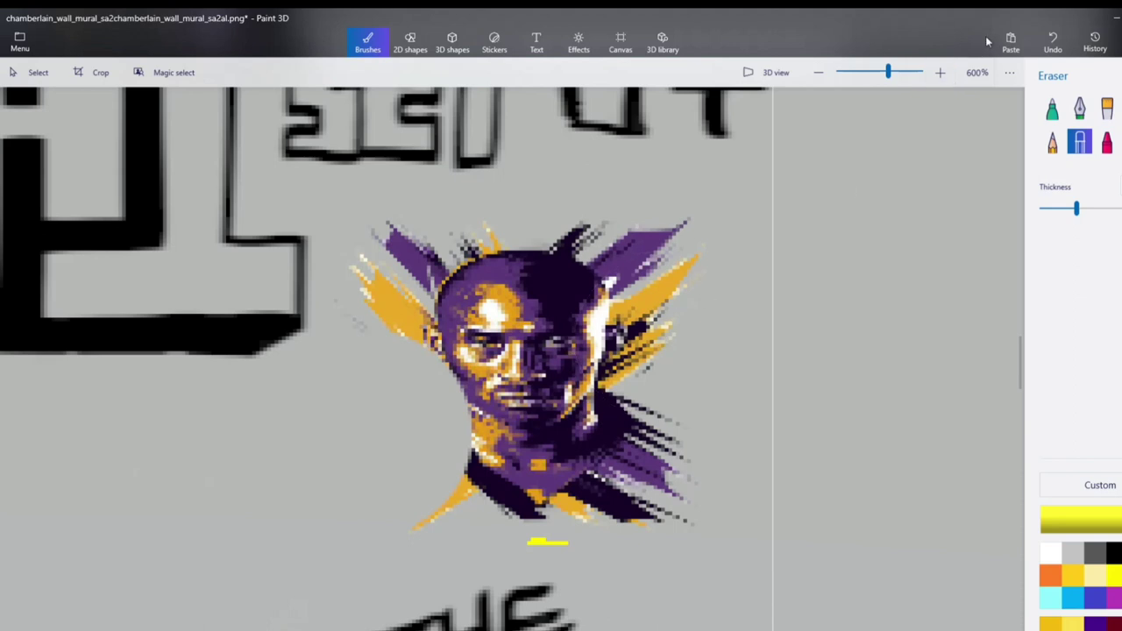
left_click(1053, 44)
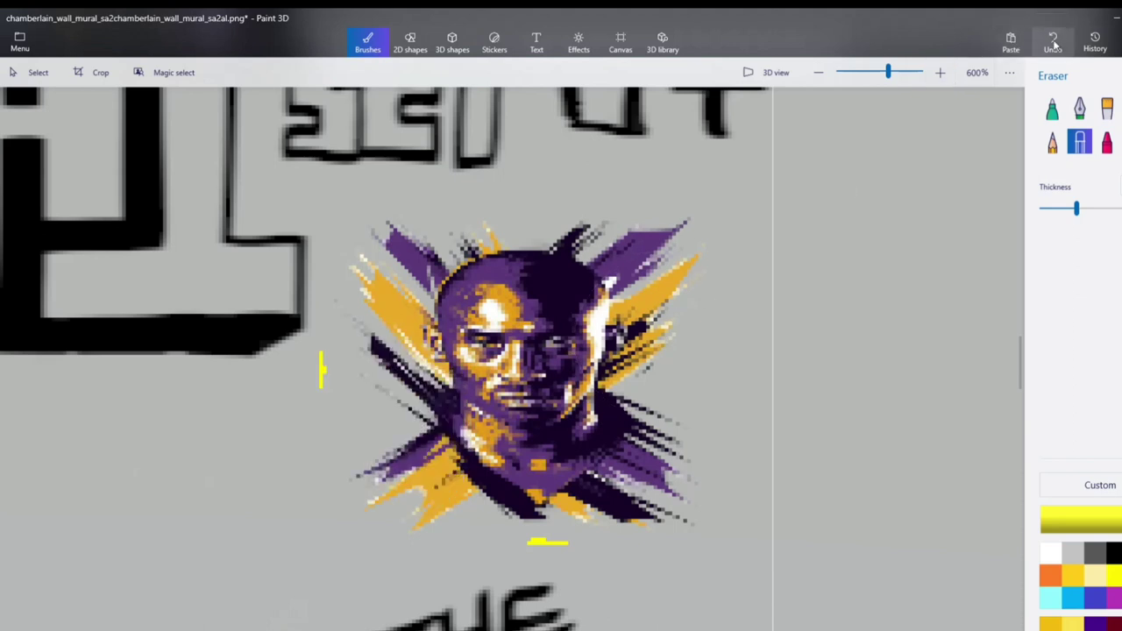
left_click_drag(1078, 209, 1043, 217)
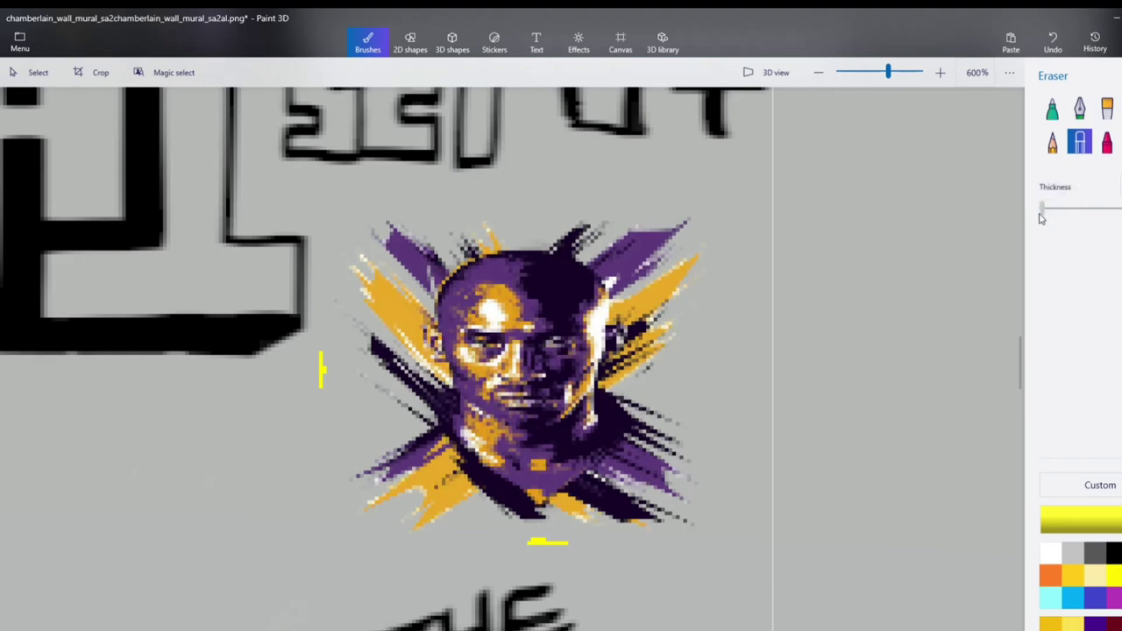
- Erase the remaining yellow marks left of and below the Kobe portrait
left_click_drag(317, 374, 323, 358)
left_click_drag(536, 541, 563, 544)
scroll(536, 544, "down", 5)
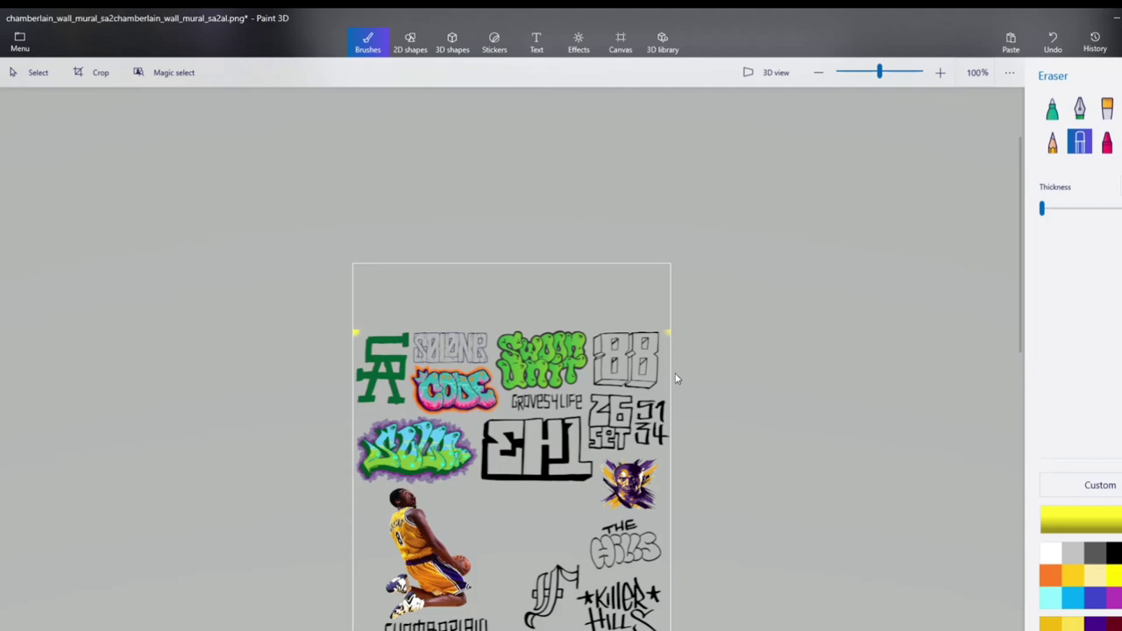
- Mark the bounds of the 88 graffiti with short yellow Pixel pen strokes on all four sides, redrawing the right one closer to it
scroll(675, 379, "up", 4)
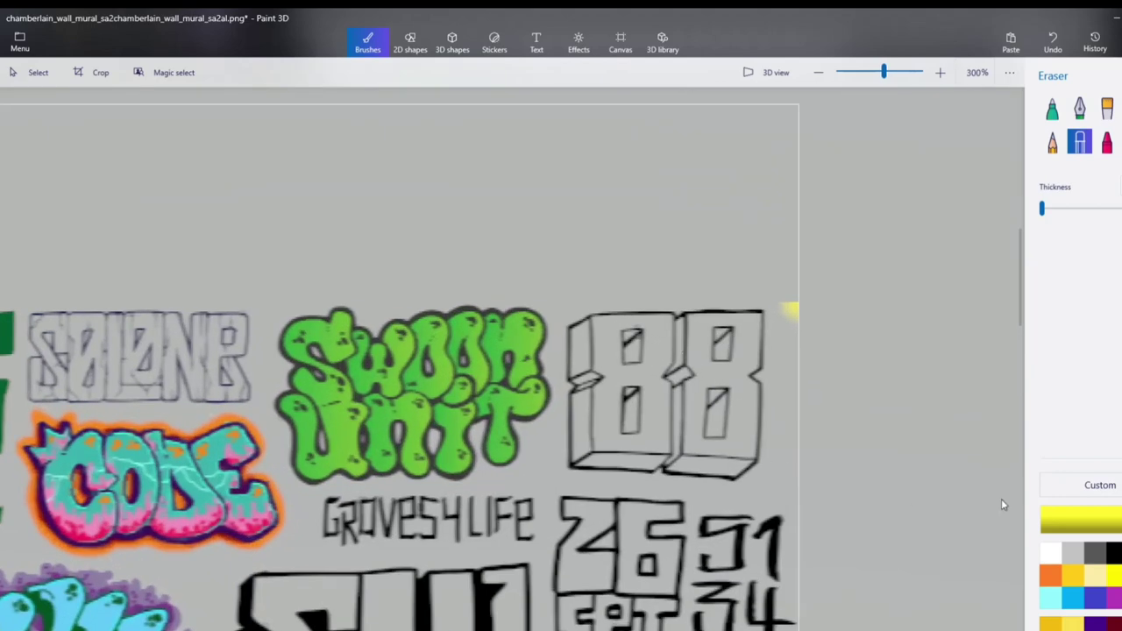
left_click(1120, 109)
scroll(668, 474, "up", 4)
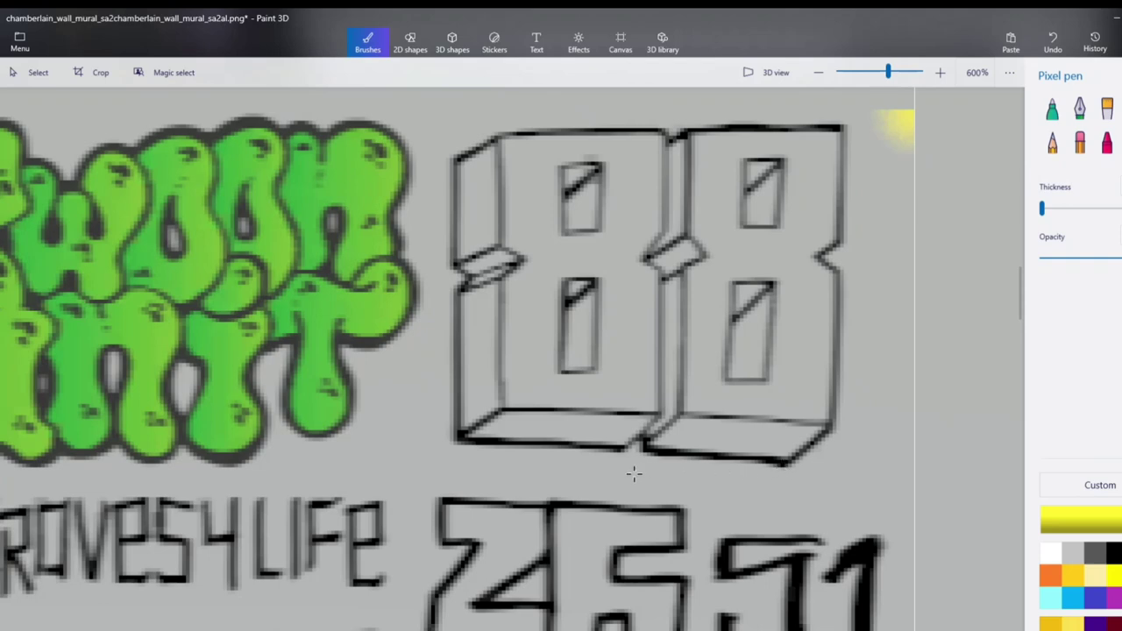
left_click_drag(633, 473, 649, 476)
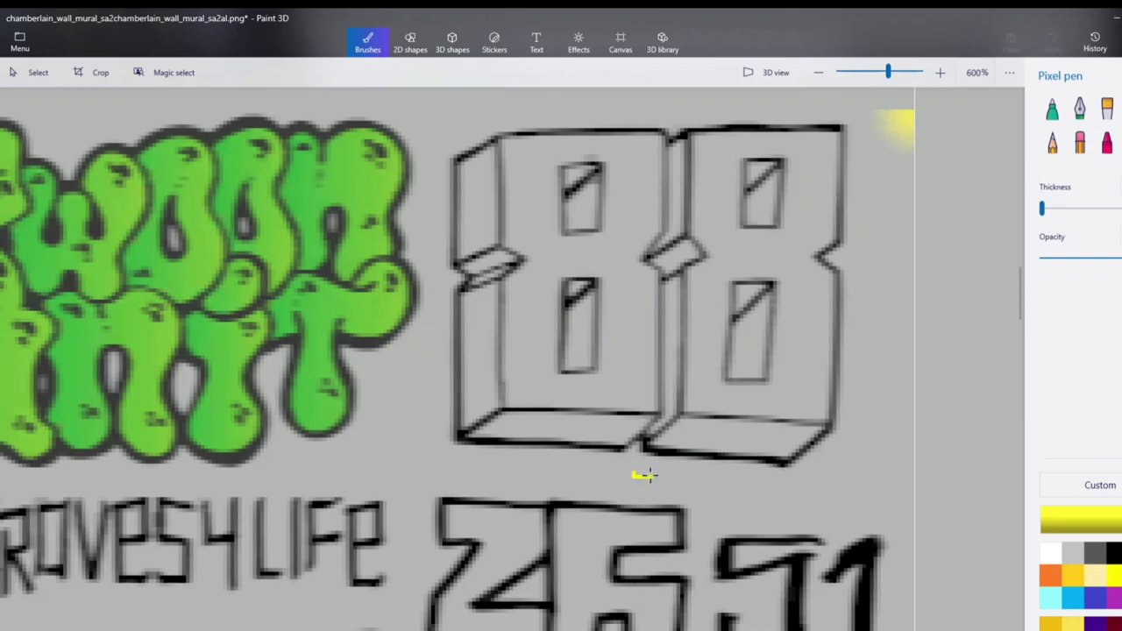
left_click(860, 260)
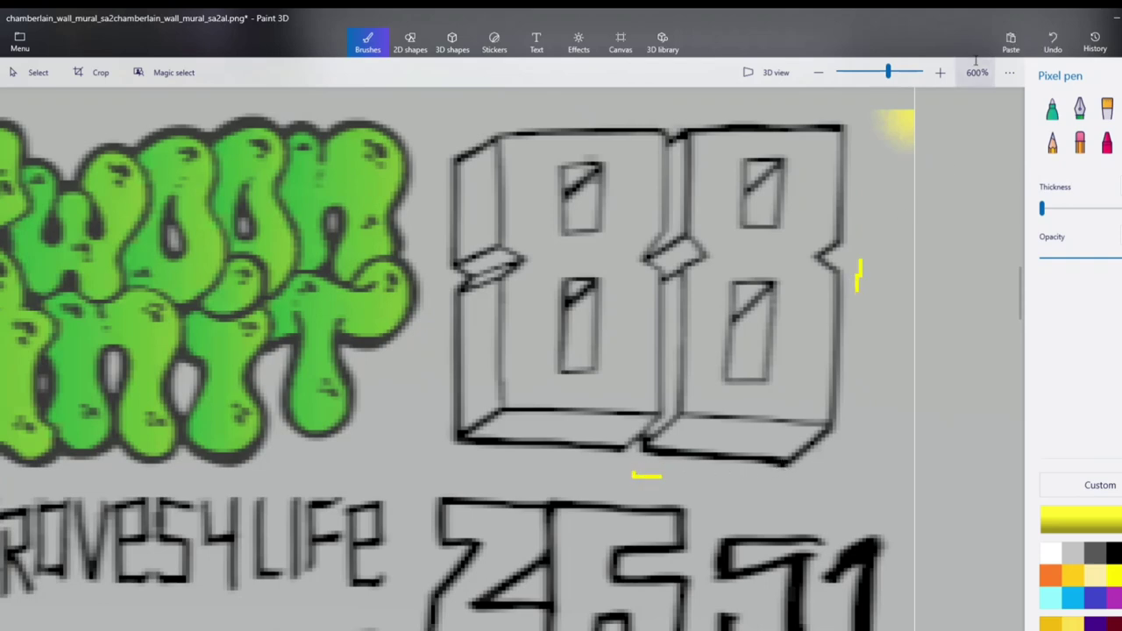
key("ctrl+z")
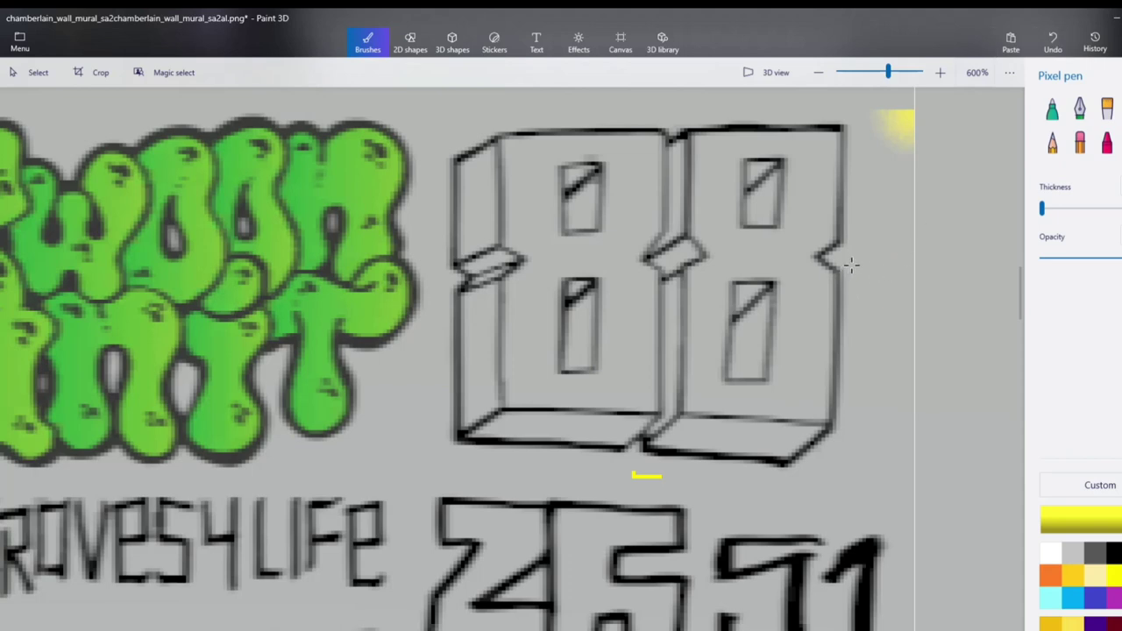
left_click_drag(851, 264, 853, 294)
left_click_drag(442, 270, 441, 303)
left_click_drag(660, 117, 691, 122)
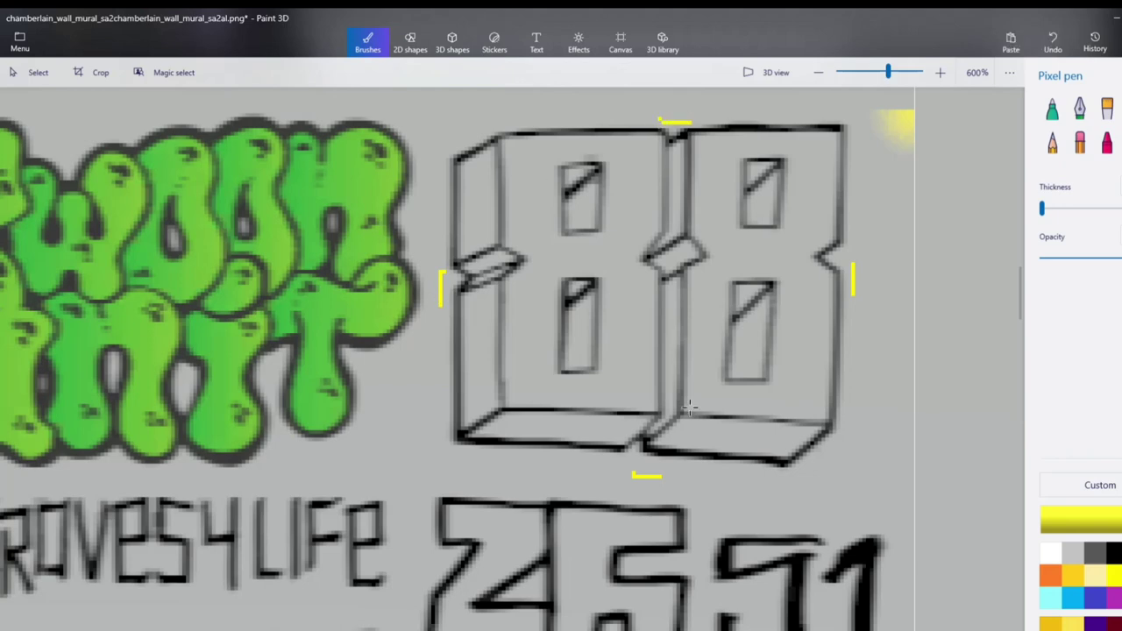
- Erase the whole 88 graffiti inside the yellow marks, increasing the eraser thickness for the inner remains
left_click(1080, 142)
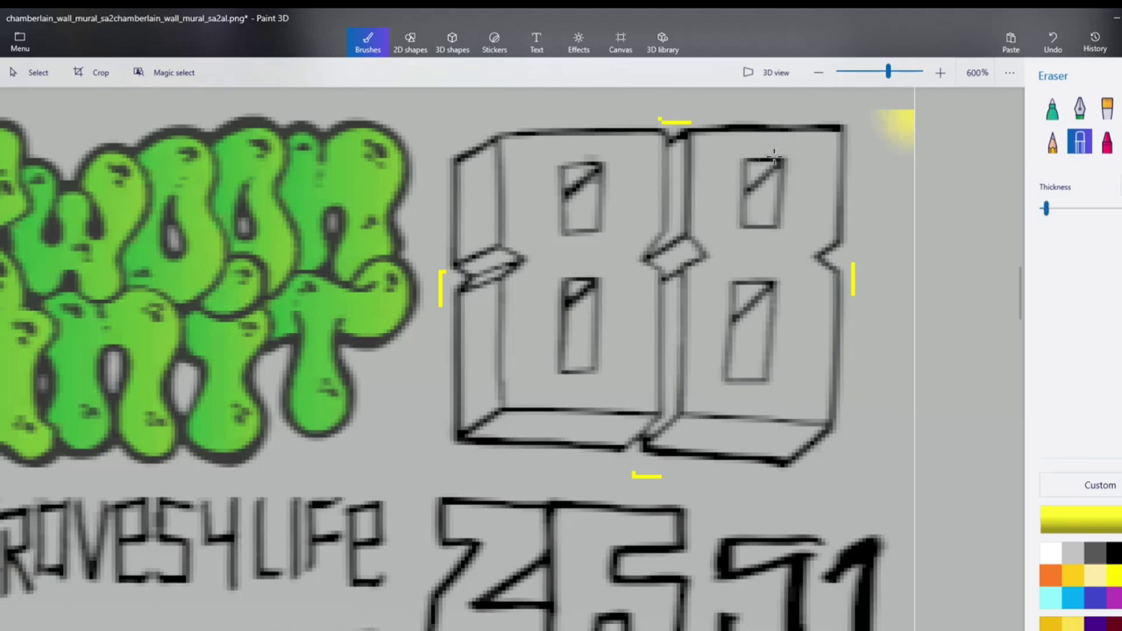
mouse_move(808, 153)
left_mouse_down()
mouse_move(837, 130)
mouse_move(839, 152)
mouse_move(837, 233)
mouse_move(822, 243)
mouse_move(837, 404)
mouse_move(818, 442)
mouse_move(791, 458)
mouse_move(612, 447)
mouse_move(616, 436)
mouse_move(698, 419)
mouse_move(814, 424)
mouse_move(457, 430)
mouse_move(596, 438)
mouse_move(467, 424)
mouse_move(581, 422)
mouse_move(482, 402)
mouse_move(454, 374)
mouse_move(462, 306)
mouse_move(453, 206)
mouse_move(466, 161)
mouse_move(508, 135)
mouse_move(587, 134)
mouse_move(455, 158)
mouse_move(465, 178)
mouse_move(525, 153)
mouse_move(492, 170)
mouse_move(481, 306)
left_mouse_up()
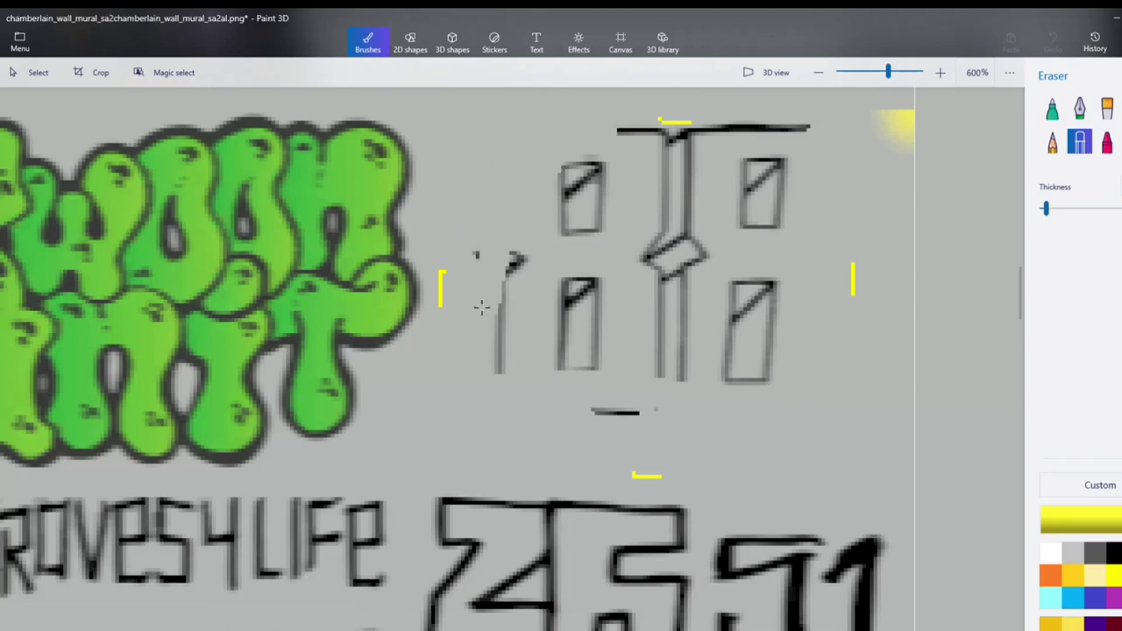
mouse_move(485, 251)
left_mouse_down()
mouse_move(533, 236)
mouse_move(509, 318)
mouse_move(511, 373)
mouse_move(492, 355)
mouse_move(603, 402)
mouse_move(657, 402)
mouse_move(718, 349)
mouse_move(752, 214)
mouse_move(800, 131)
mouse_move(598, 140)
mouse_move(636, 208)
mouse_move(624, 158)
left_mouse_up()
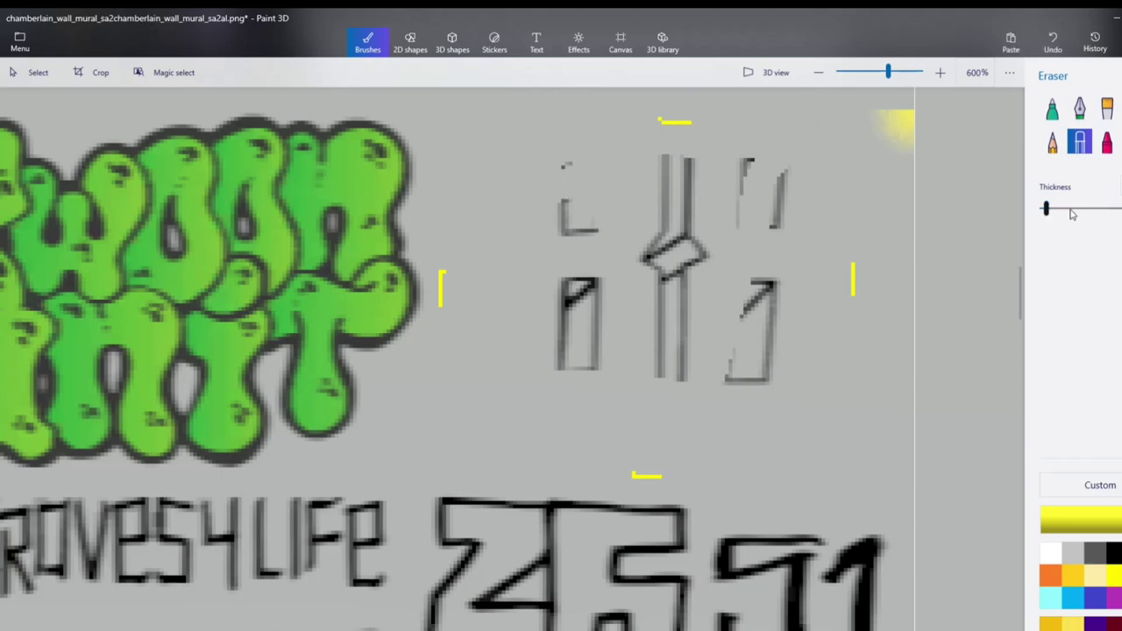
left_click_drag(1052, 217, 1063, 210)
mouse_move(640, 263)
left_mouse_down()
mouse_move(729, 308)
mouse_move(733, 340)
mouse_move(642, 342)
mouse_move(589, 268)
left_mouse_up()
mouse_move(588, 214)
left_mouse_down()
mouse_move(721, 211)
mouse_move(729, 228)
left_mouse_up()
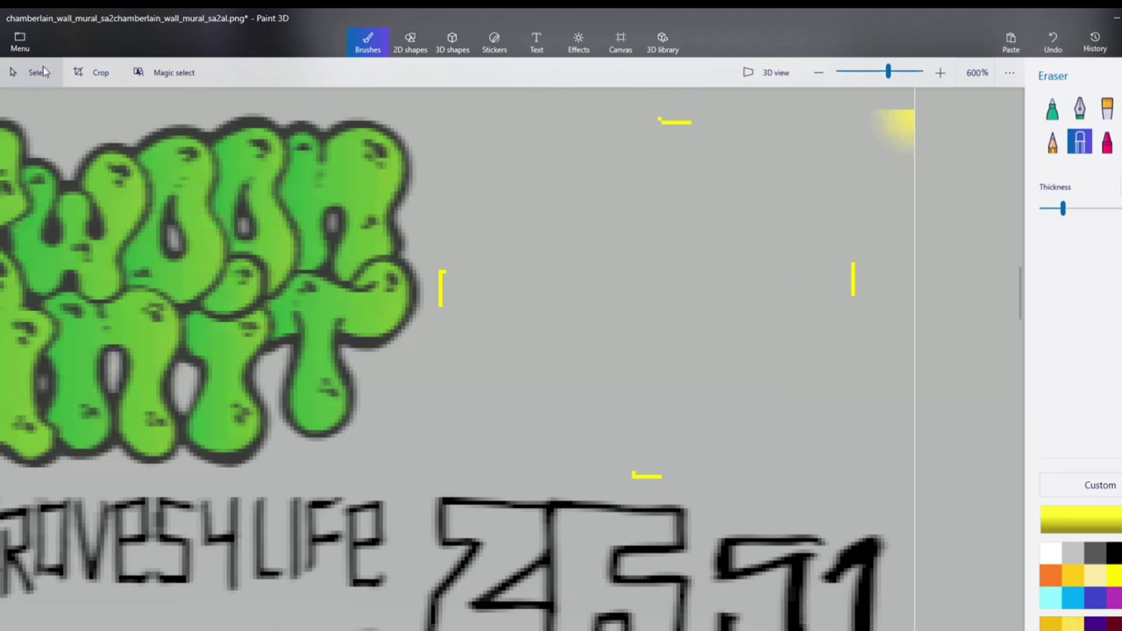
- Insert the Black Mamba basketball logo, picture 37432811, from the Saved Pictures folder into the mural
left_click(20, 42)
left_click(40, 140)
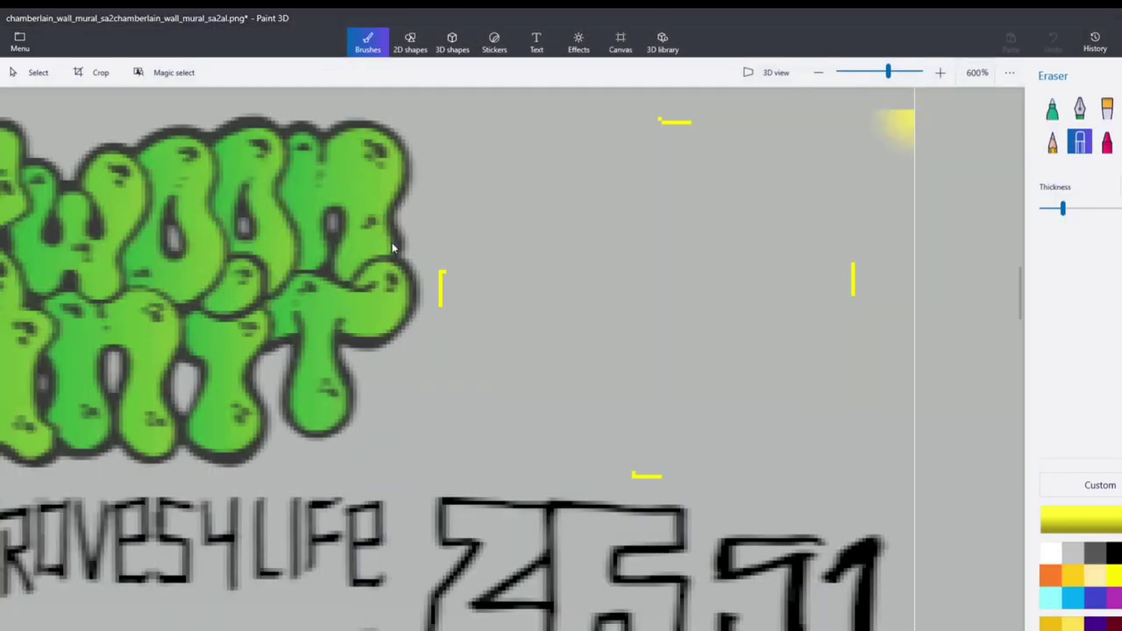
scroll(635, 482, "down", 5)
scroll(635, 491, "down", 10)
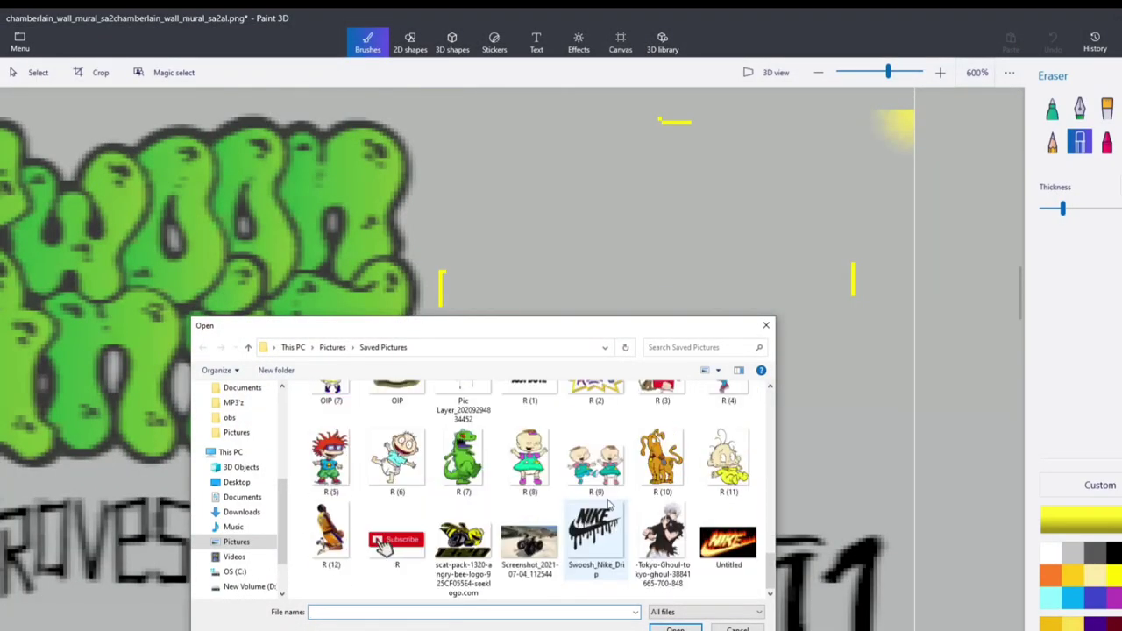
scroll(608, 500, "up", 10)
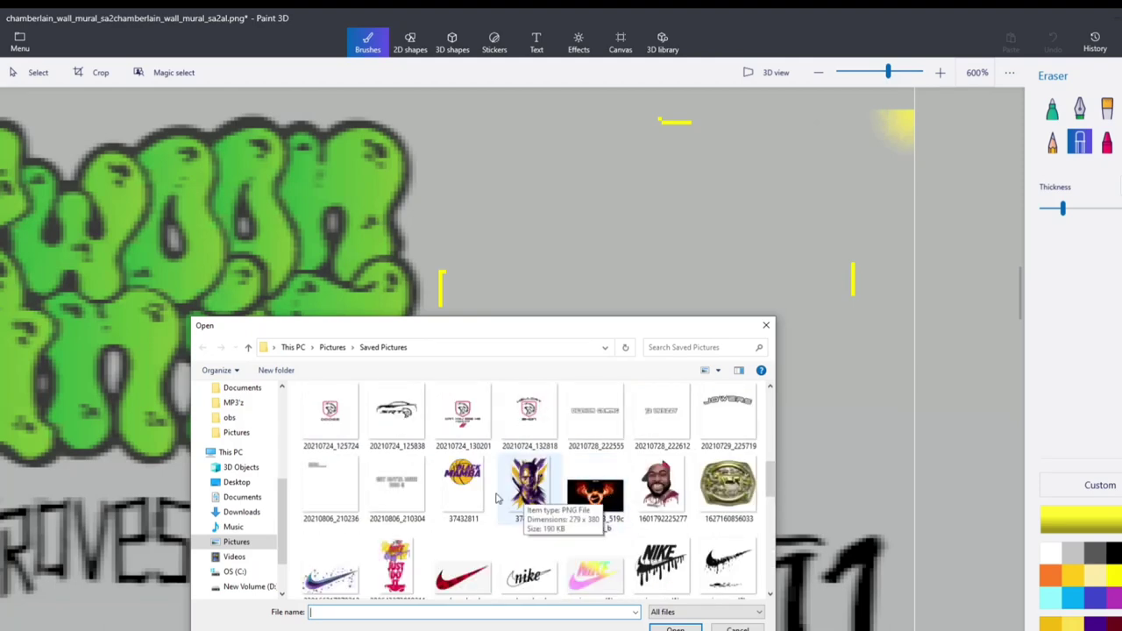
left_click(463, 487)
left_click(676, 628)
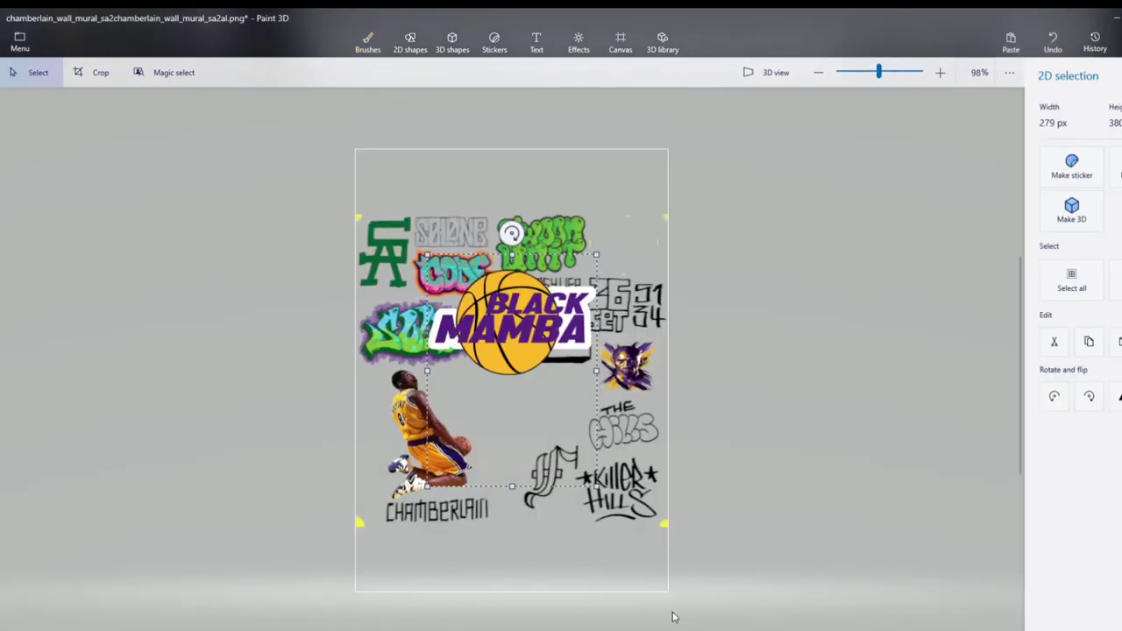
- Scale the Black Mamba logo down to about 68 px wide and 100 px high and centre it between the yellow marks
left_click_drag(614, 327, 544, 330)
left_click_drag(632, 421, 540, 285)
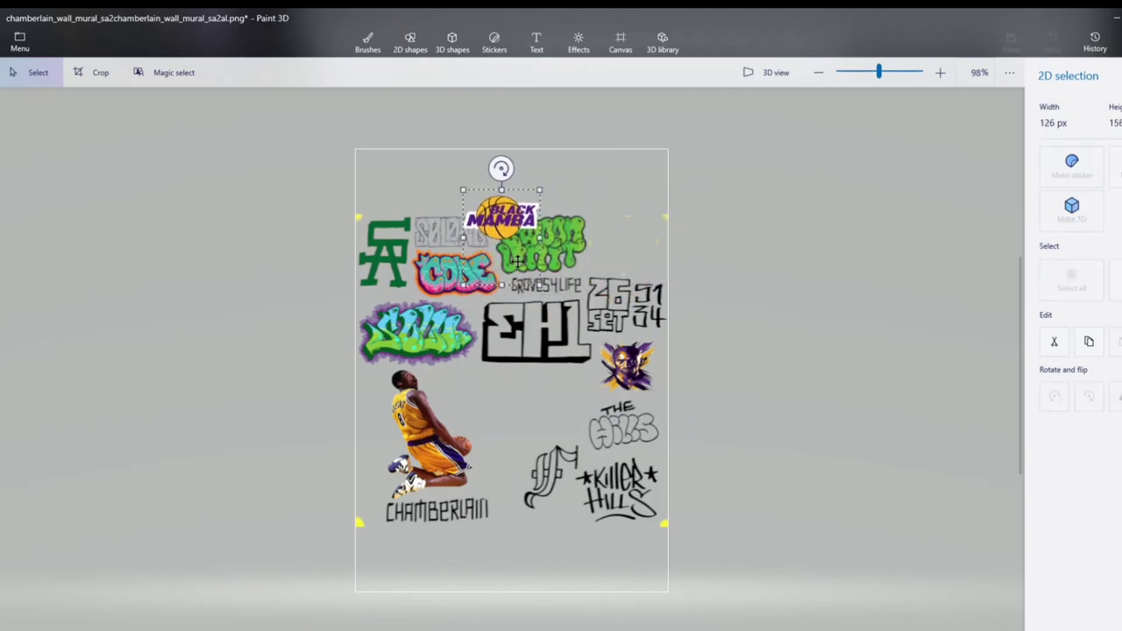
left_click_drag(500, 220, 618, 247)
scroll(618, 247, "up", 5)
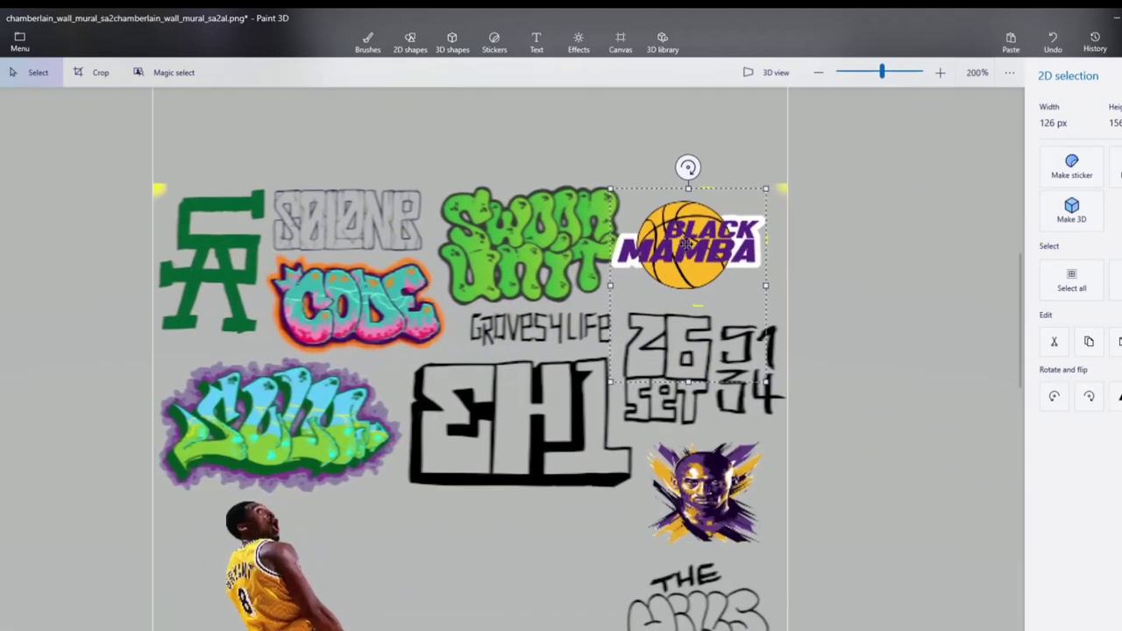
left_click_drag(801, 306, 779, 306)
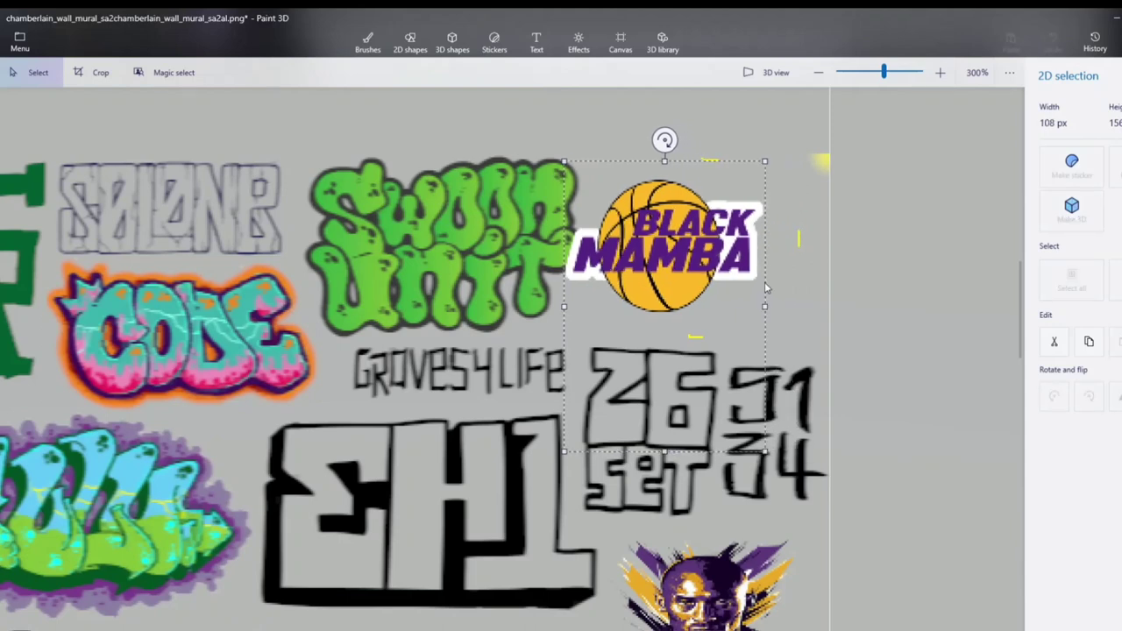
left_click_drag(780, 451, 690, 345)
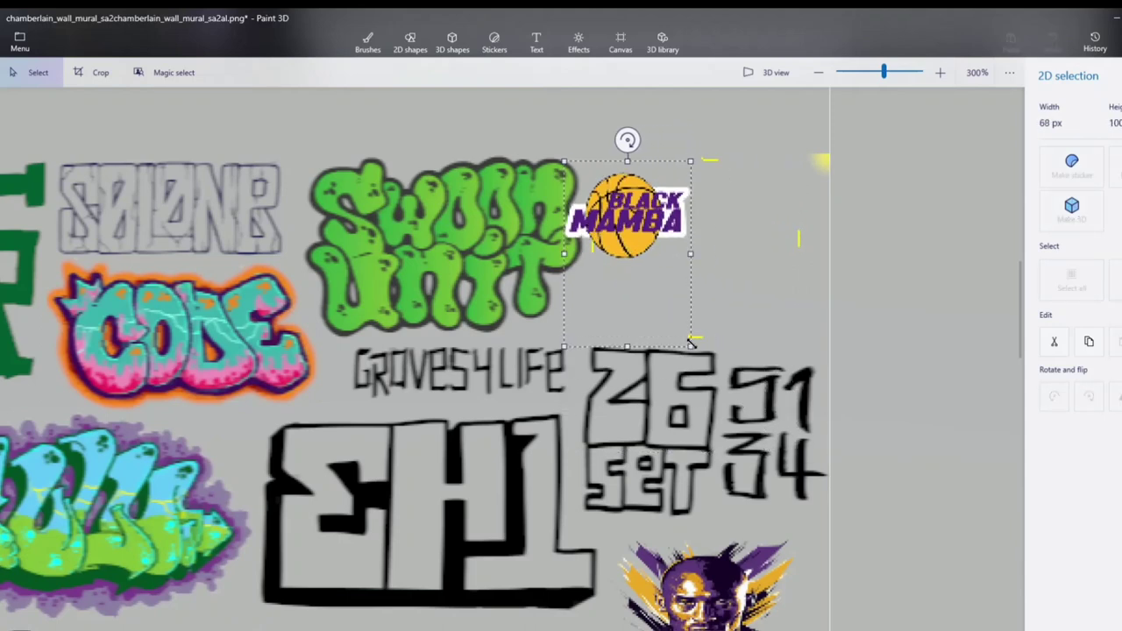
left_click_drag(637, 220, 705, 249)
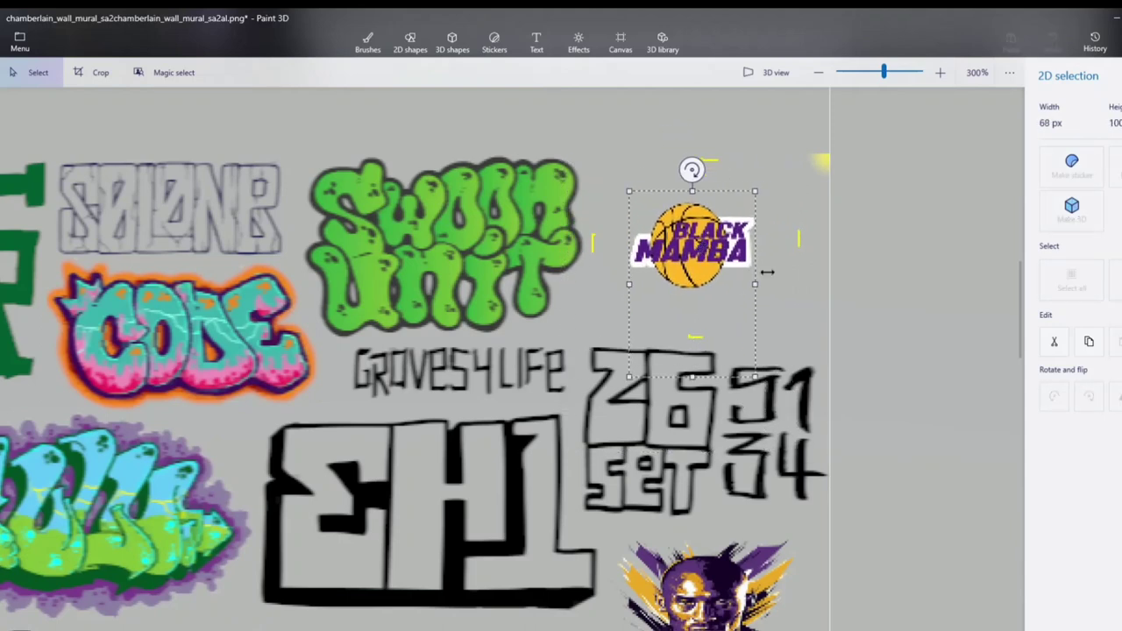
- Stretch the Black Mamba logo to about 109 px wide and 197 px high to fill the yellow marks, and apply it
left_click_drag(754, 284, 798, 290)
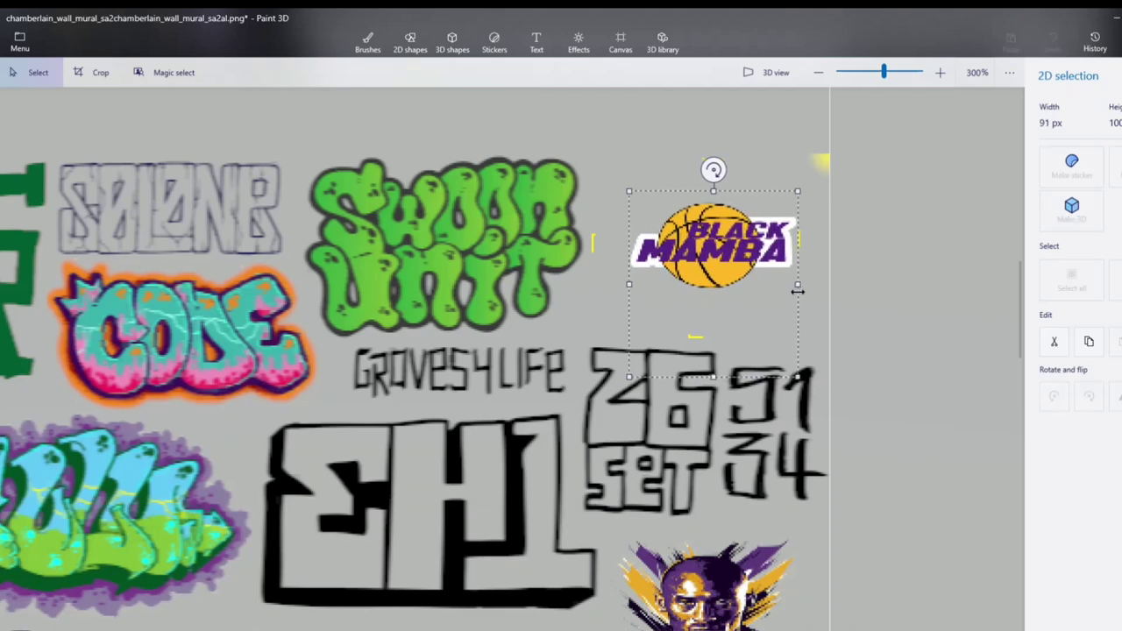
left_click_drag(624, 283, 598, 281)
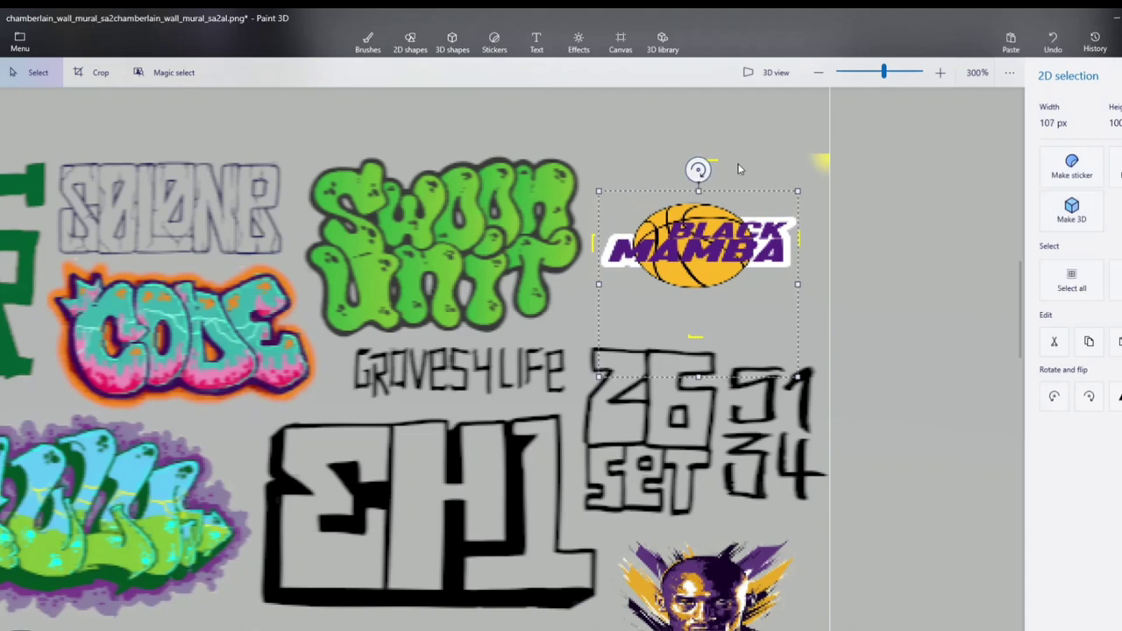
left_click_drag(697, 190, 699, 153)
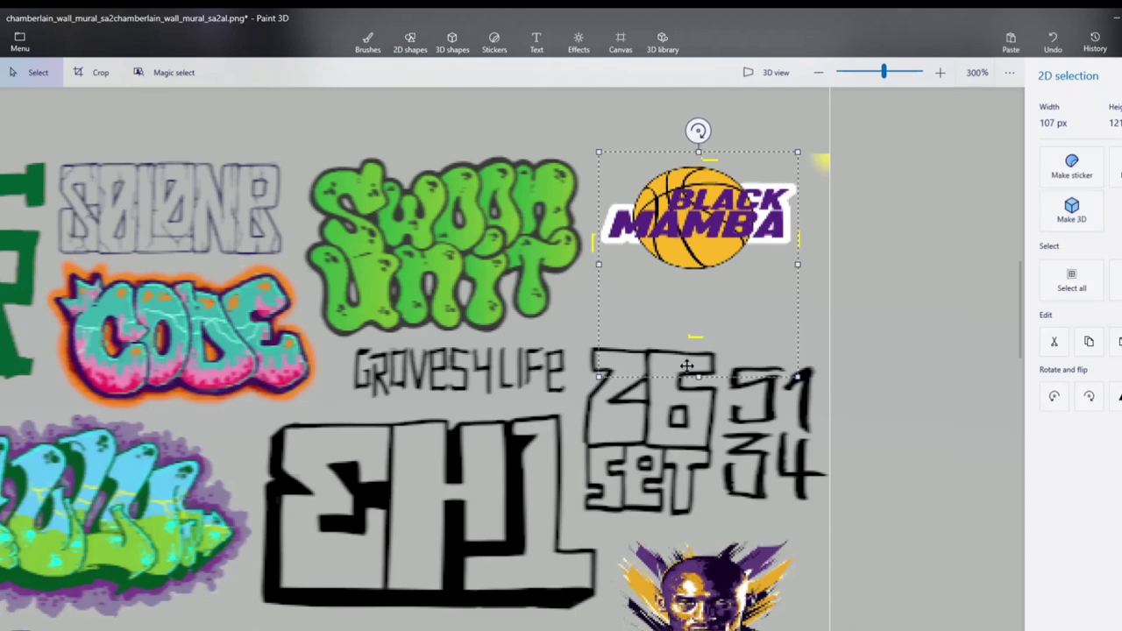
left_click_drag(699, 378, 680, 501)
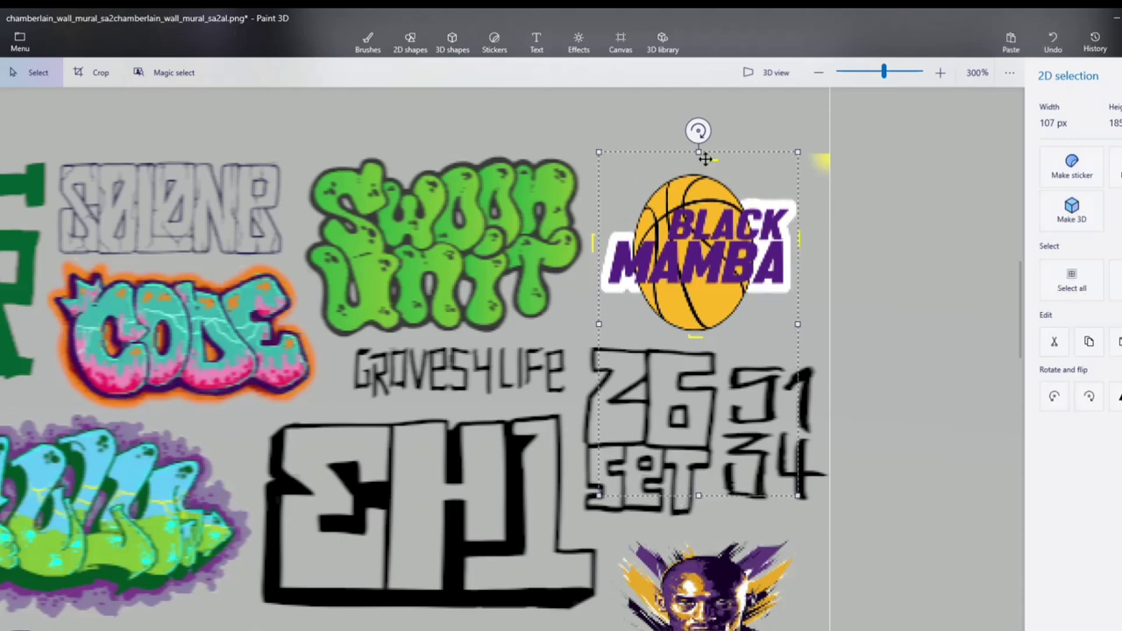
left_click_drag(699, 152, 696, 137)
left_click_drag(698, 496, 697, 506)
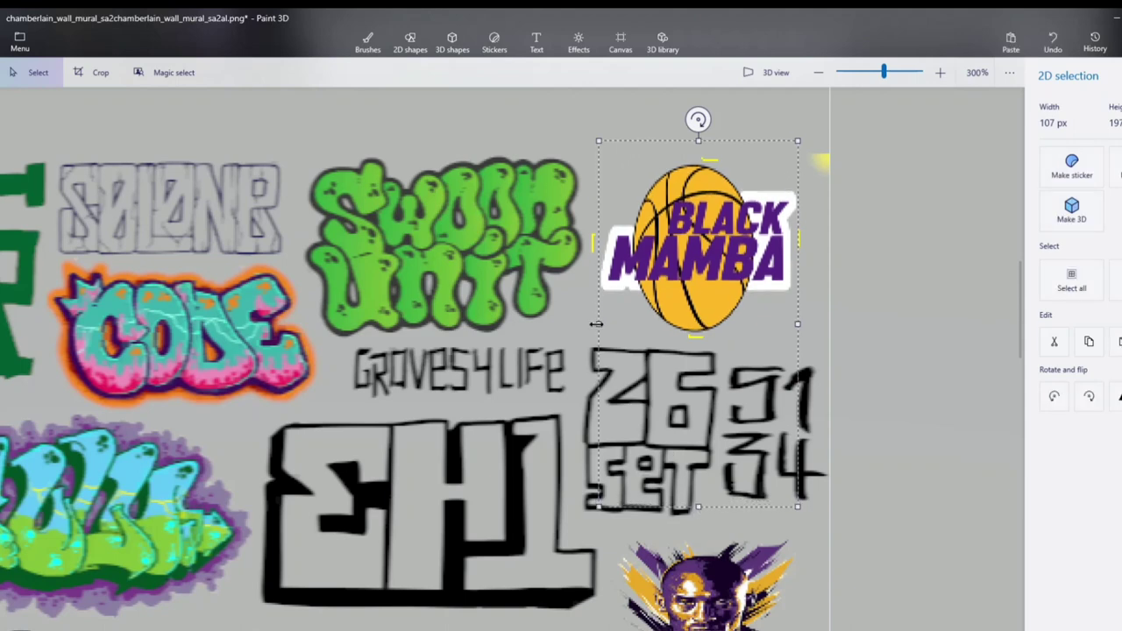
left_click_drag(597, 324, 596, 324)
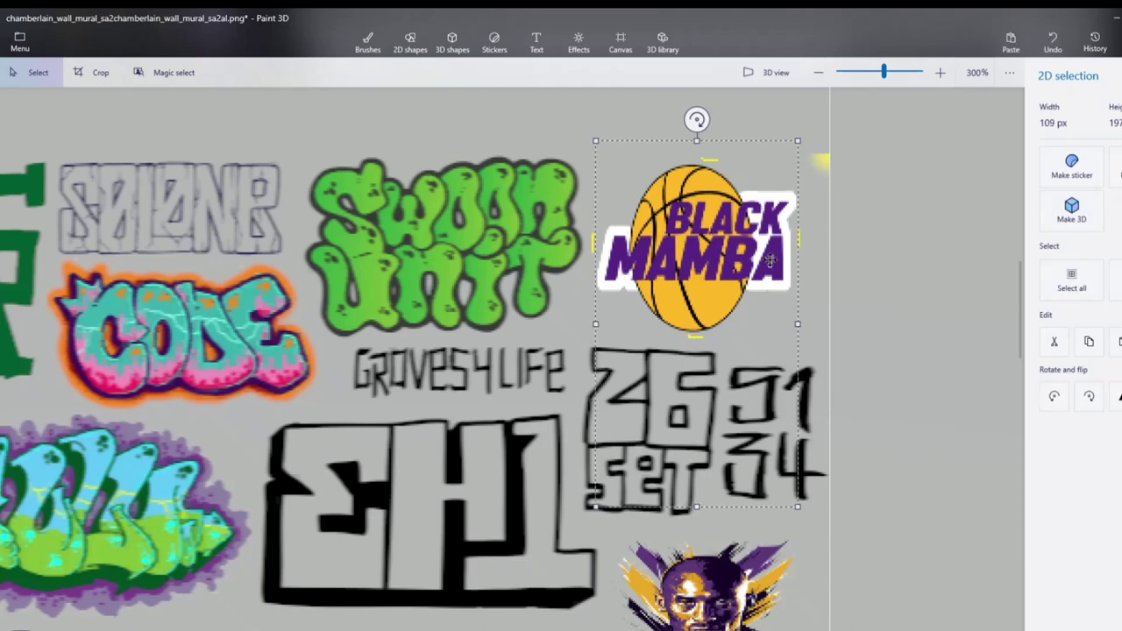
left_click(917, 275)
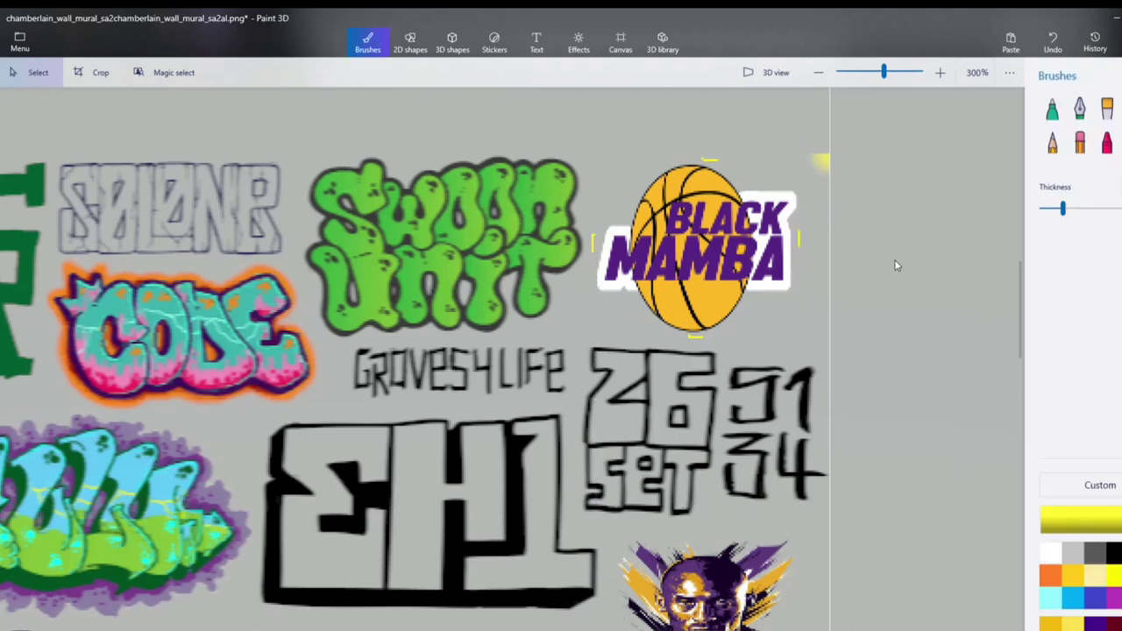
- Erase the four yellow marks around the Black Mamba logo with the eraser at its minimum thickness
left_click(1079, 143)
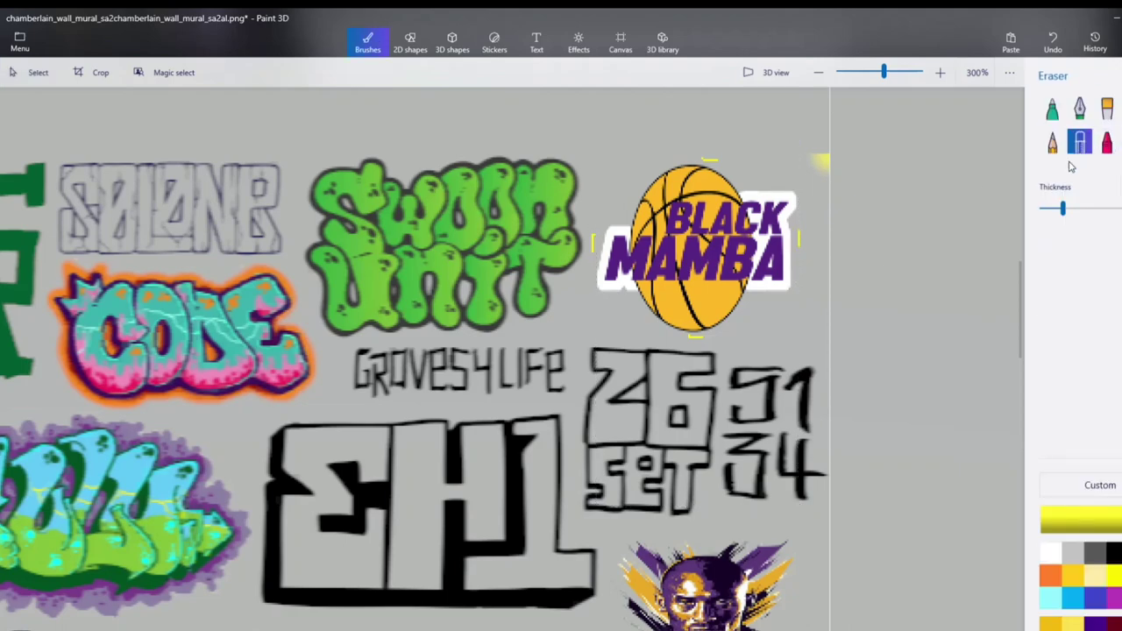
scroll(724, 123, "up", 5)
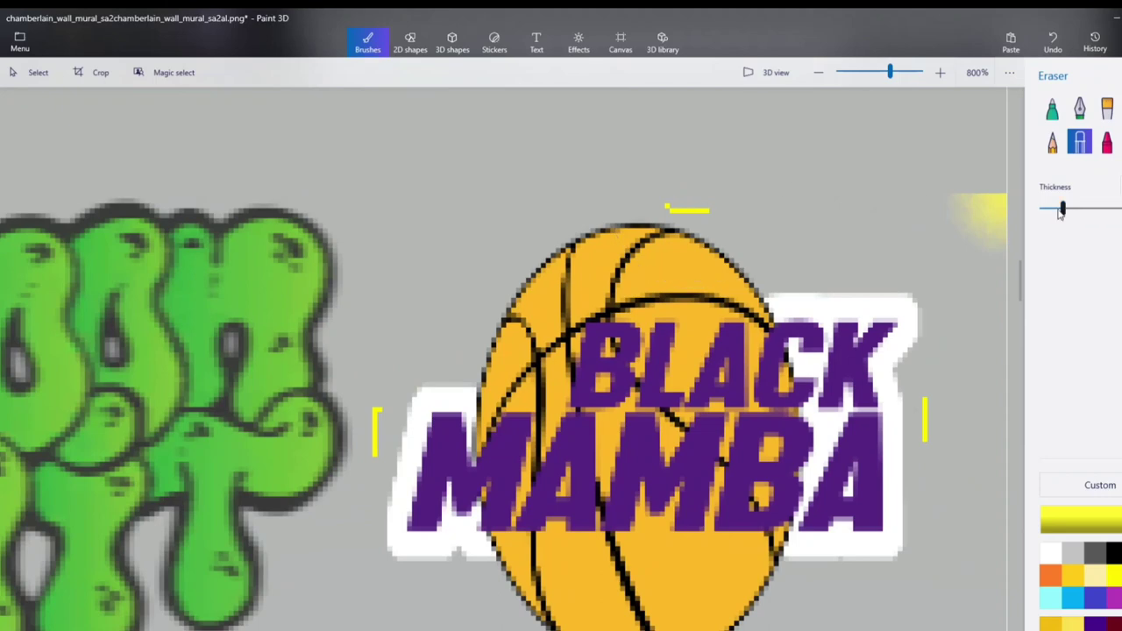
left_click_drag(1062, 211, 1037, 209)
left_click_drag(682, 207, 662, 205)
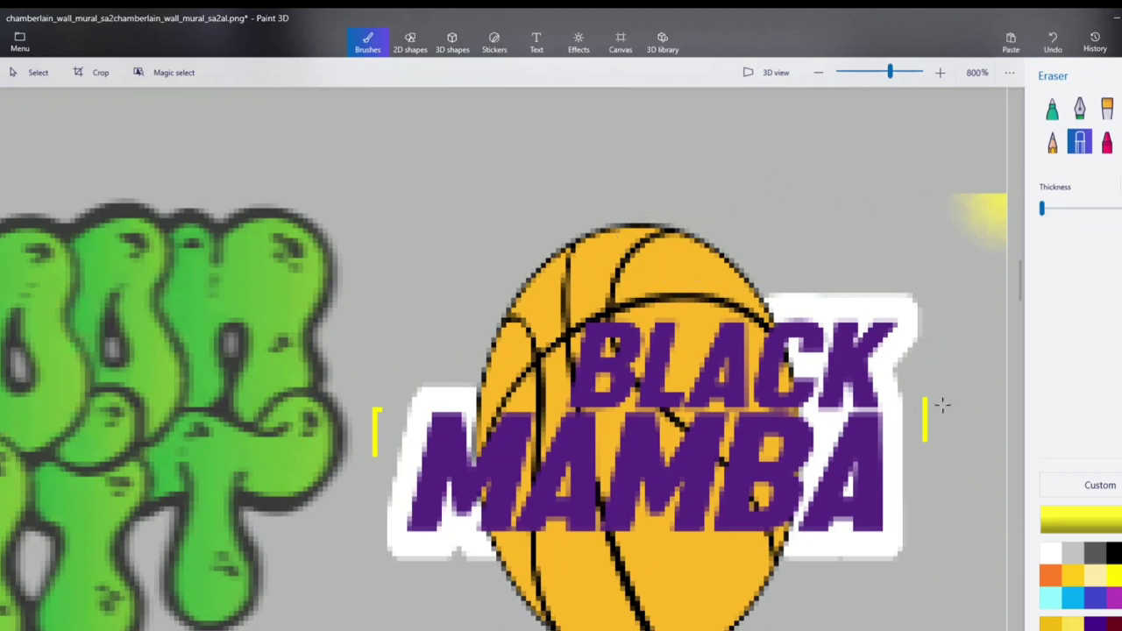
left_click_drag(923, 393, 924, 396)
left_click_drag(922, 441, 923, 442)
left_click_drag(378, 408, 374, 410)
left_click_drag(375, 454, 385, 473)
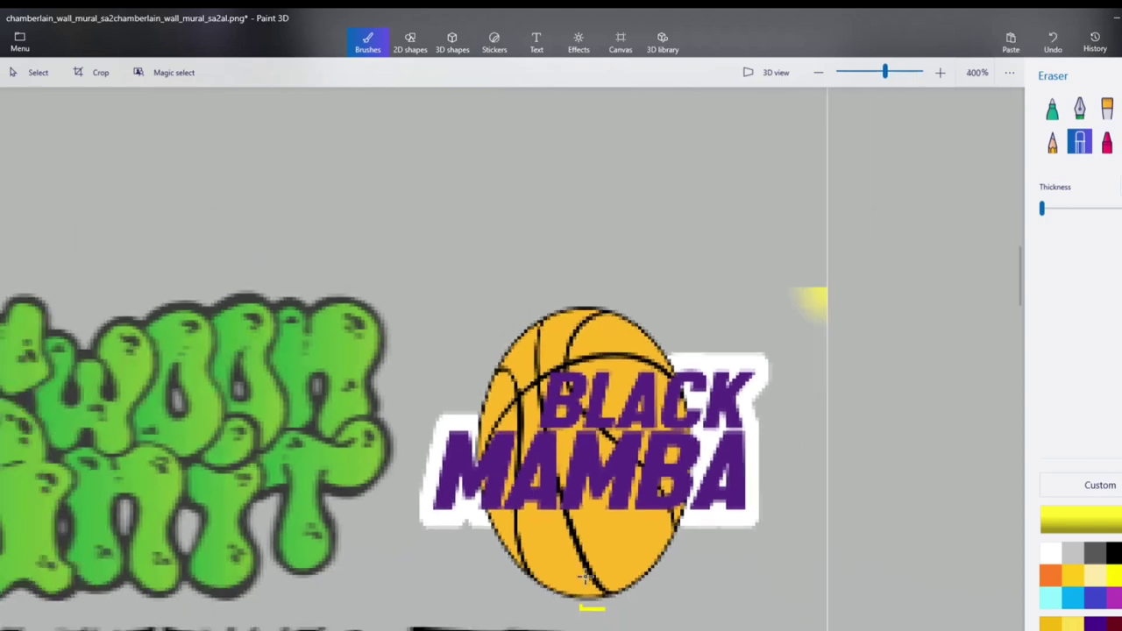
scroll(542, 501, "up", 3)
left_click_drag(539, 457, 618, 473)
scroll(626, 468, "down", 10)
scroll(636, 464, "down", 3)
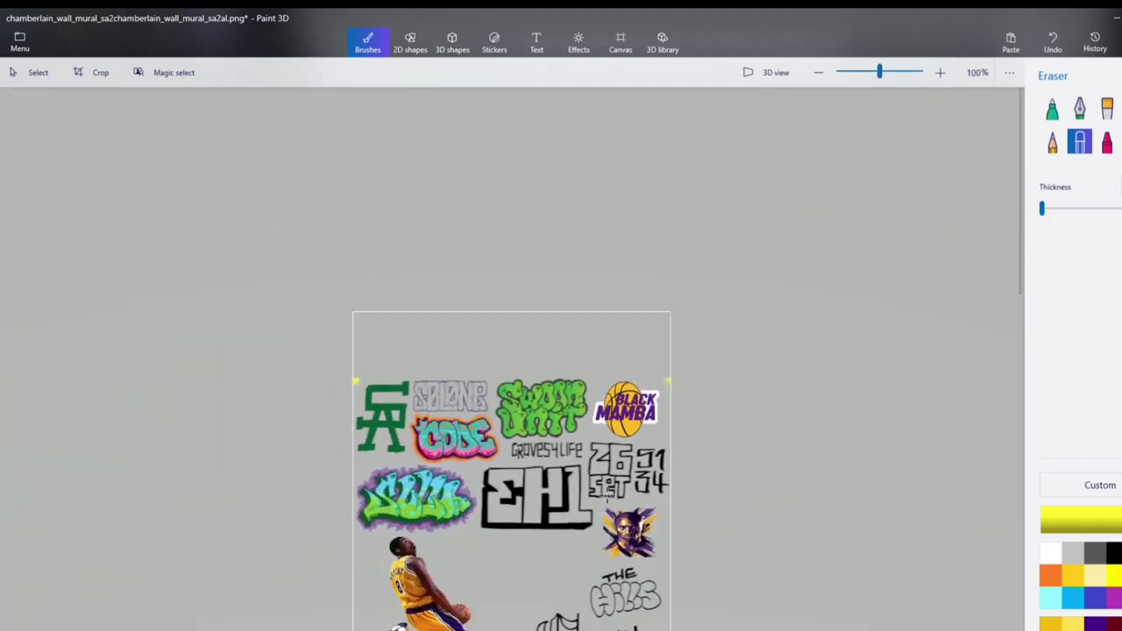
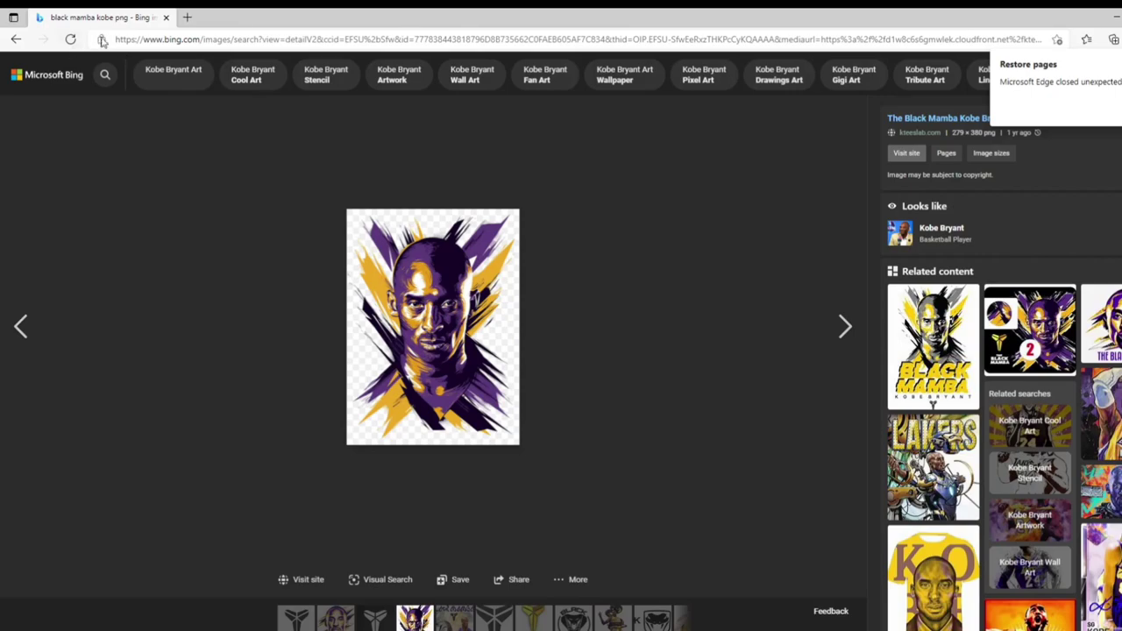
- Save the Kobe Bryant signature PNG from the Bing image results to Saved Pictures as R (13), and switch back to Paint 3D
left_click(18, 40)
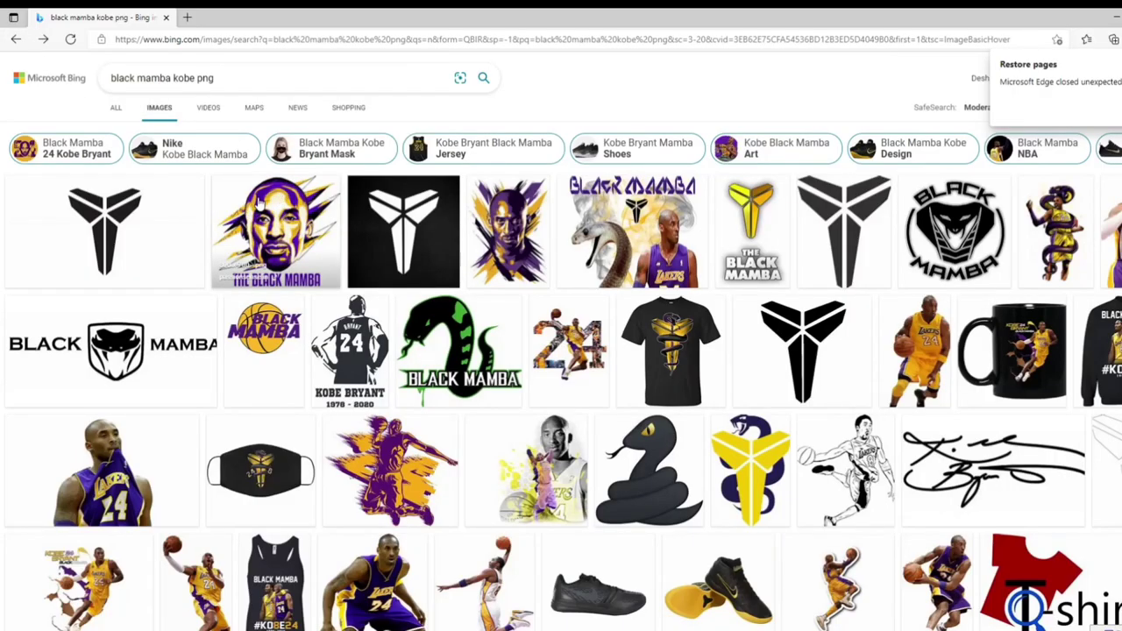
left_click(994, 458)
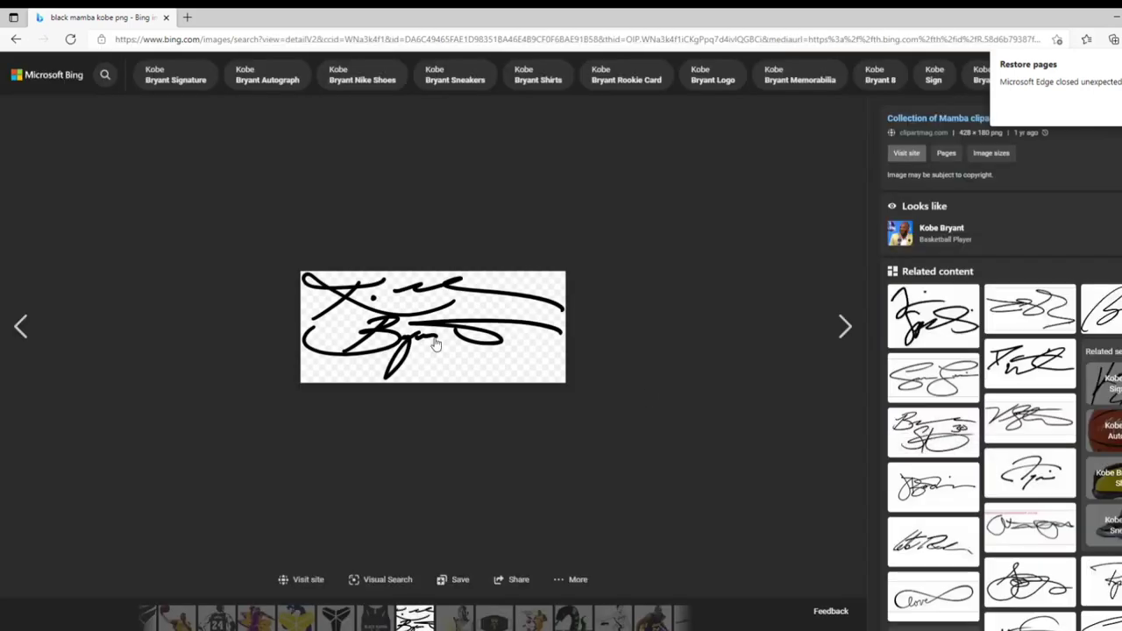
right_click(408, 320)
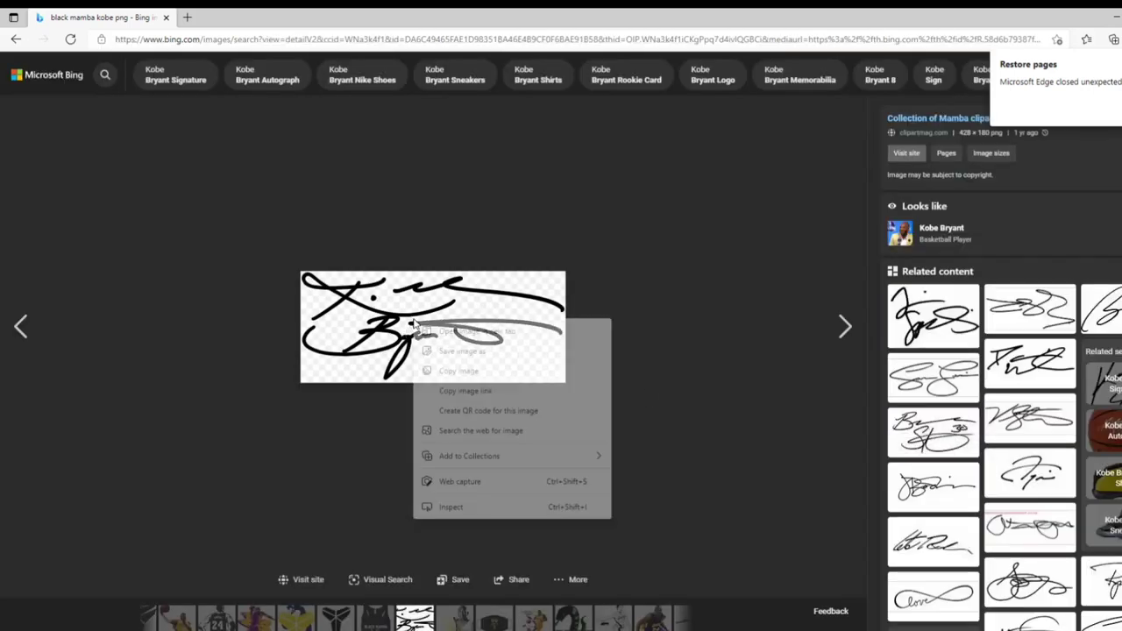
left_click(462, 354)
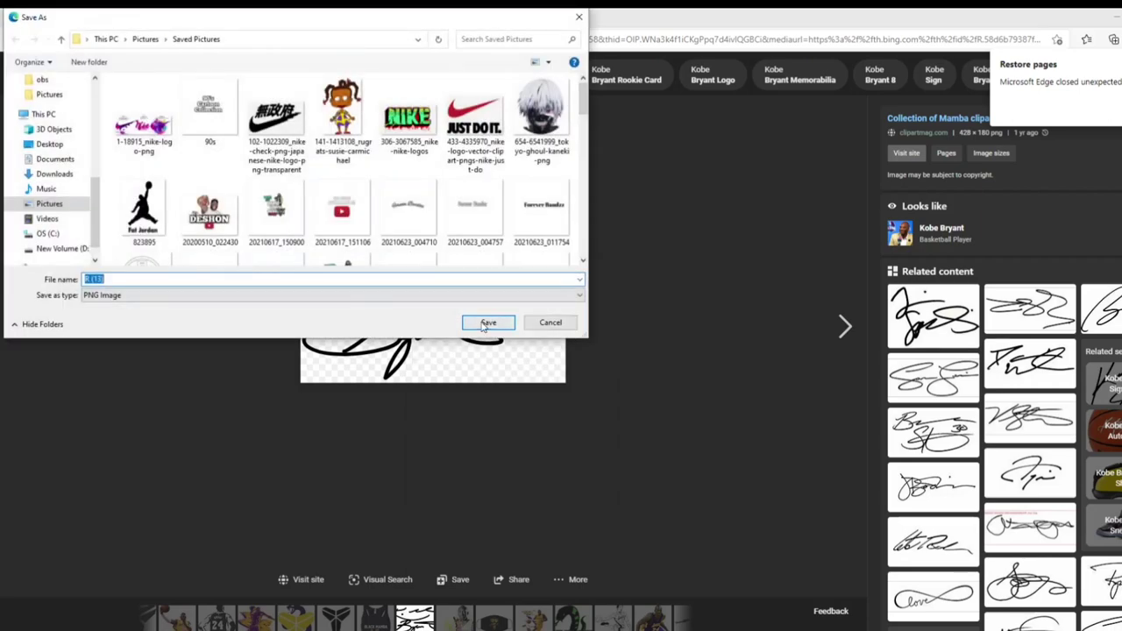
left_click(482, 324)
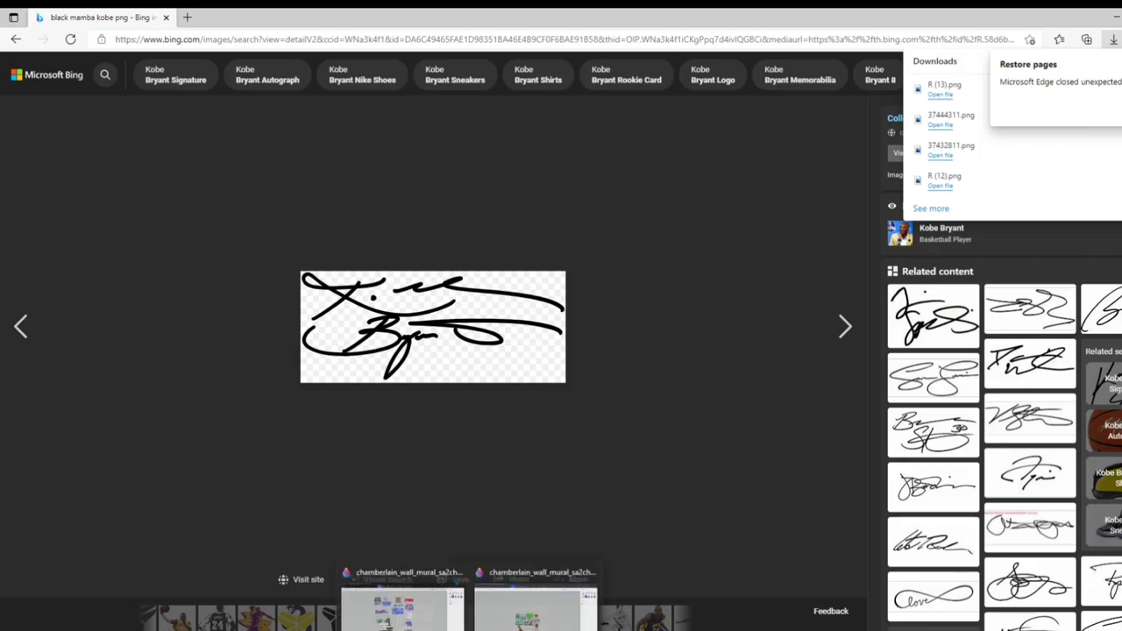
key("alt+Tab")
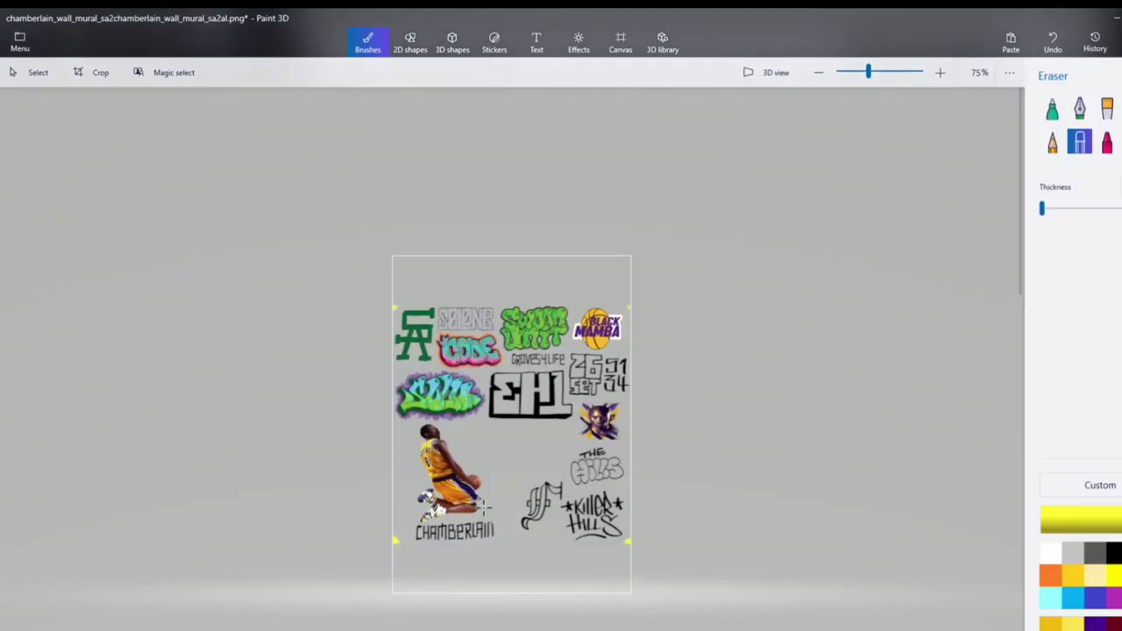
scroll(482, 507, "up", 5)
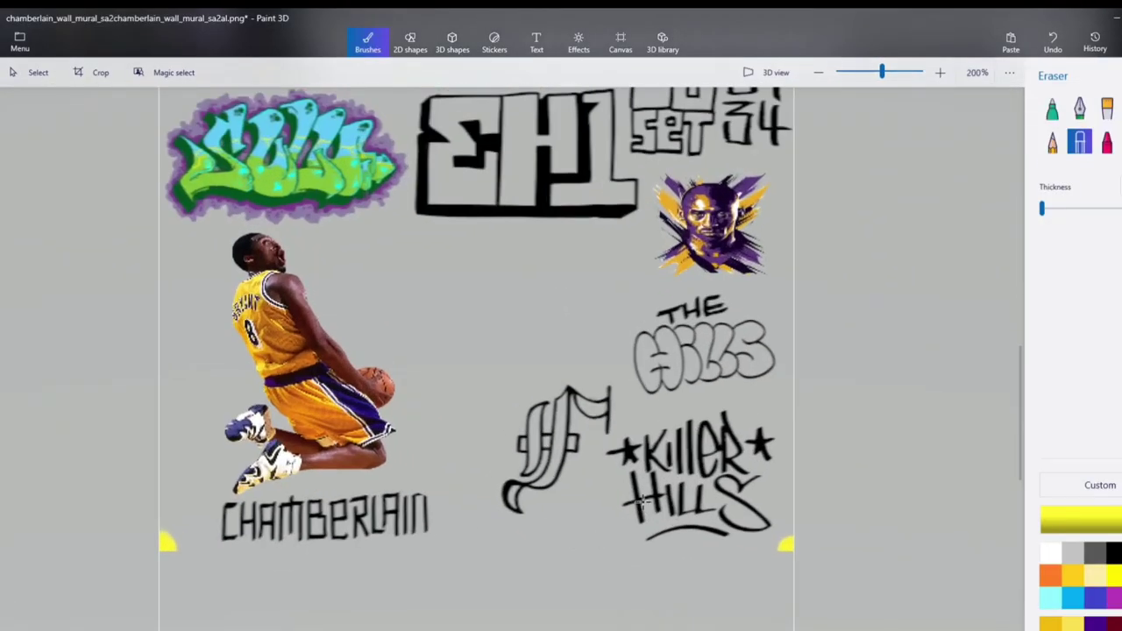
scroll(640, 502, "up", 2)
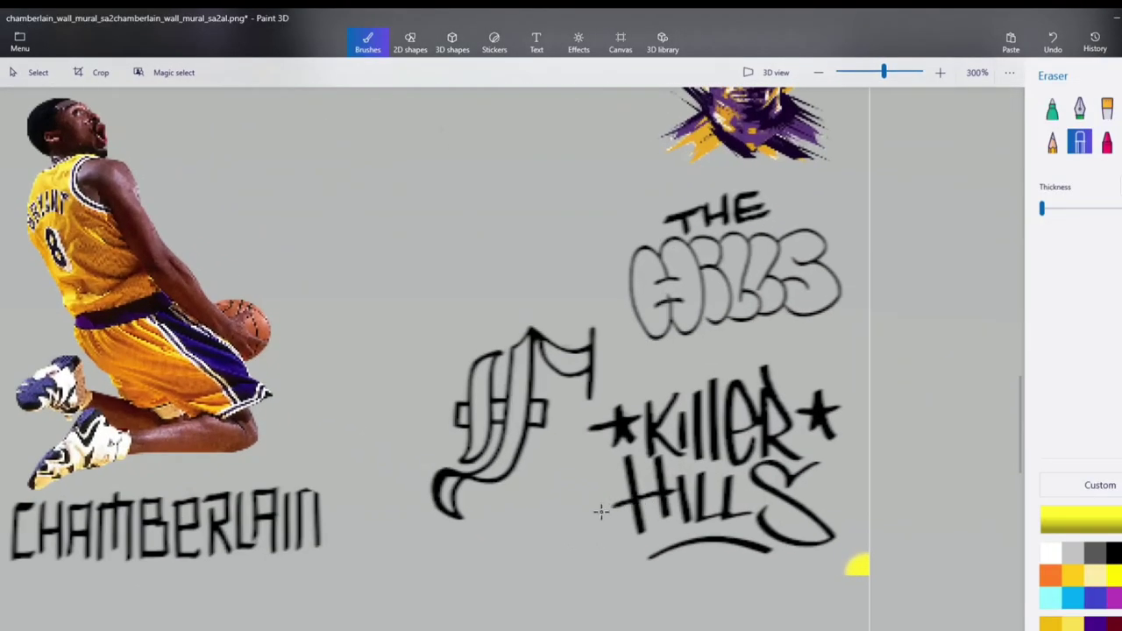
left_click(20, 40)
key("Escape")
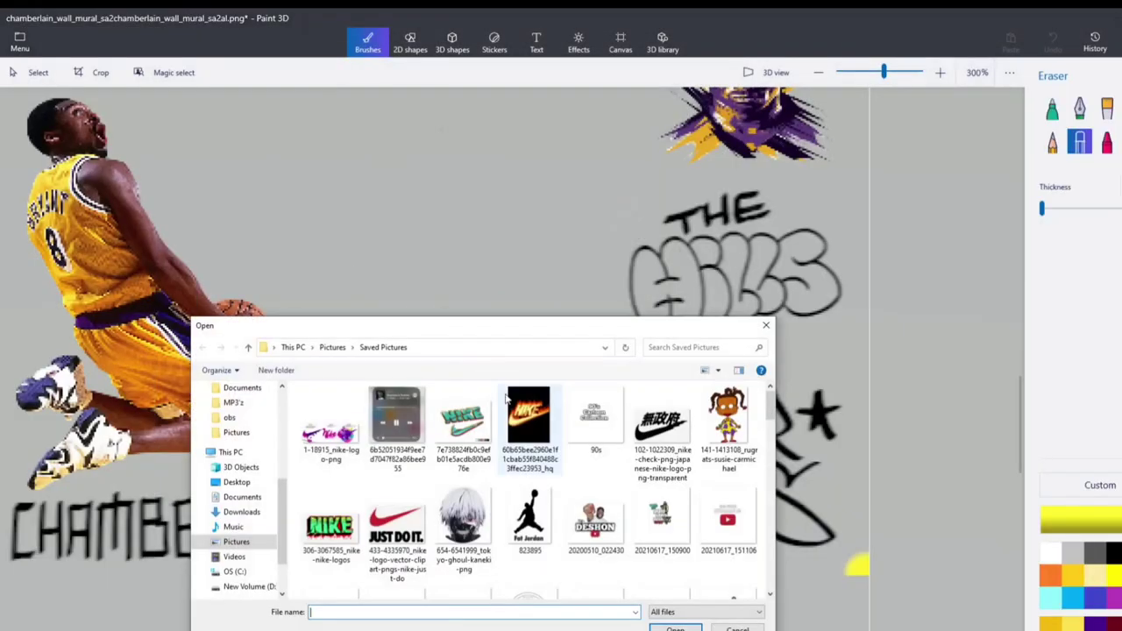
scroll(630, 485, "down", 3)
scroll(630, 485, "down", 2)
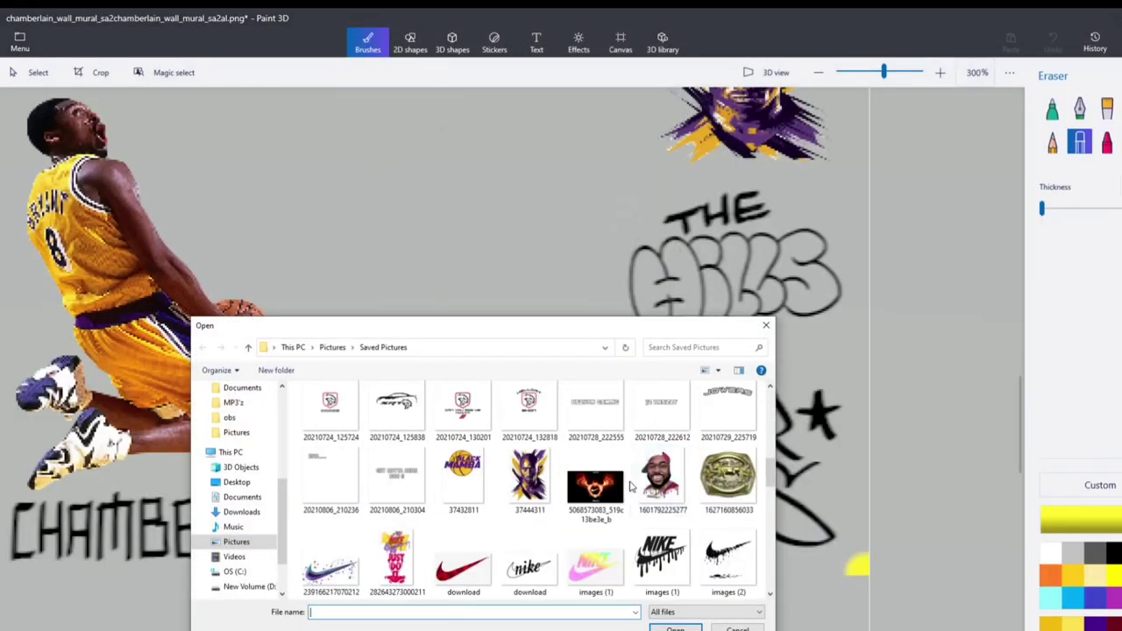
scroll(622, 489, "down", 3)
scroll(618, 492, "down", 2)
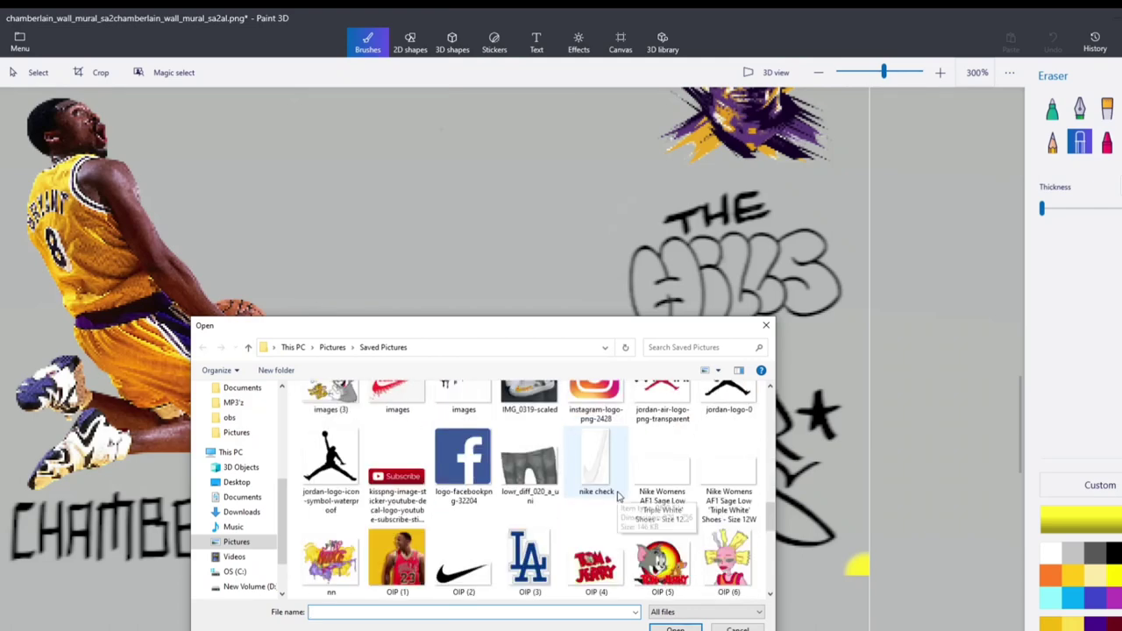
scroll(596, 496, "down", 5)
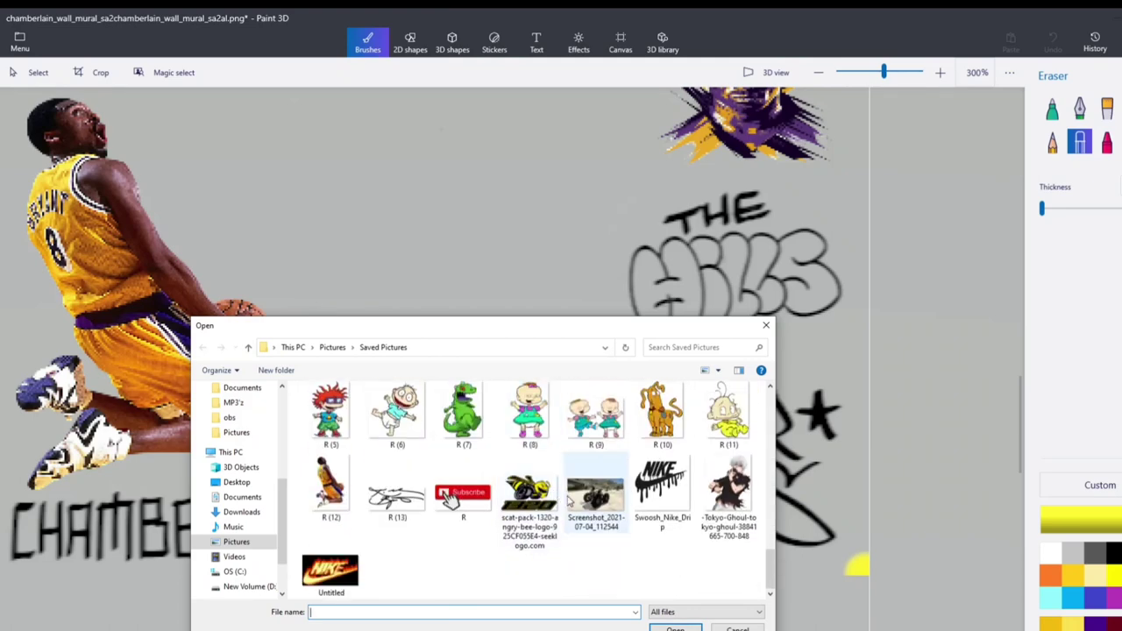
left_click(397, 491)
left_click(688, 626)
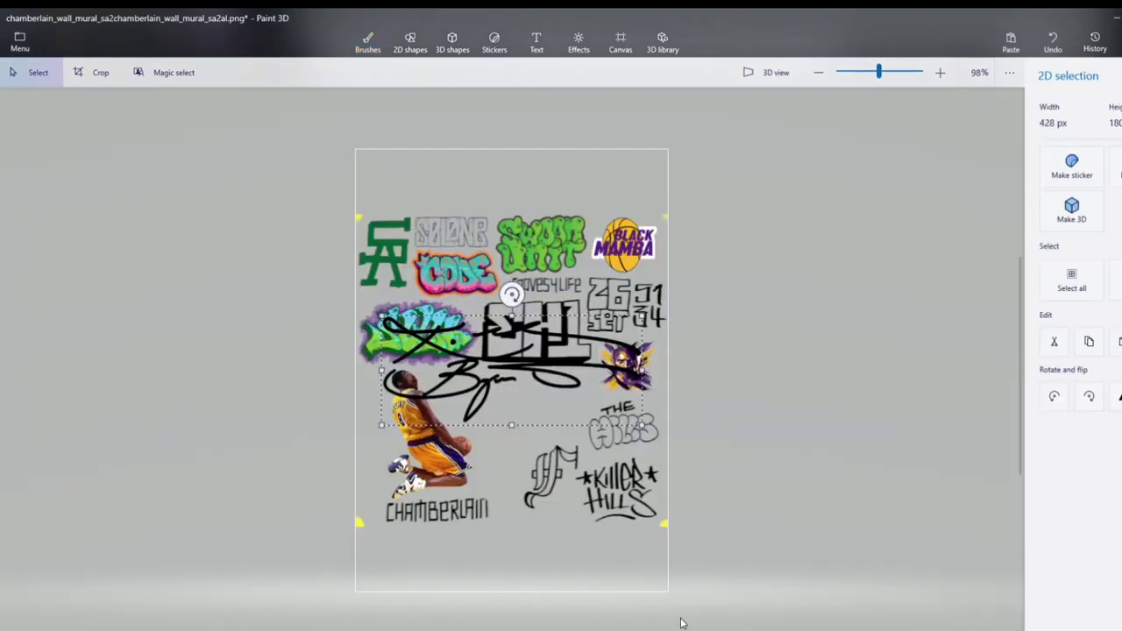
left_click_drag(548, 400, 539, 504)
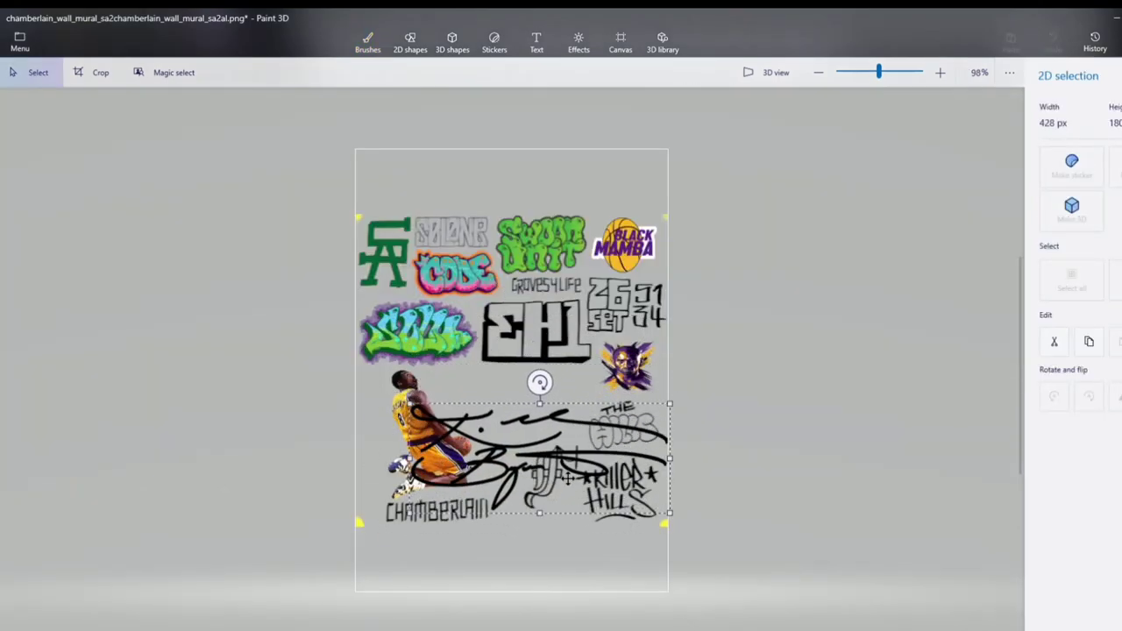
left_click(1052, 44)
- Mark the bounds of the gothic tag beside KILLER HILLS with four short yellow pixel pen strokes, one on each side
scroll(557, 537, "up", 2)
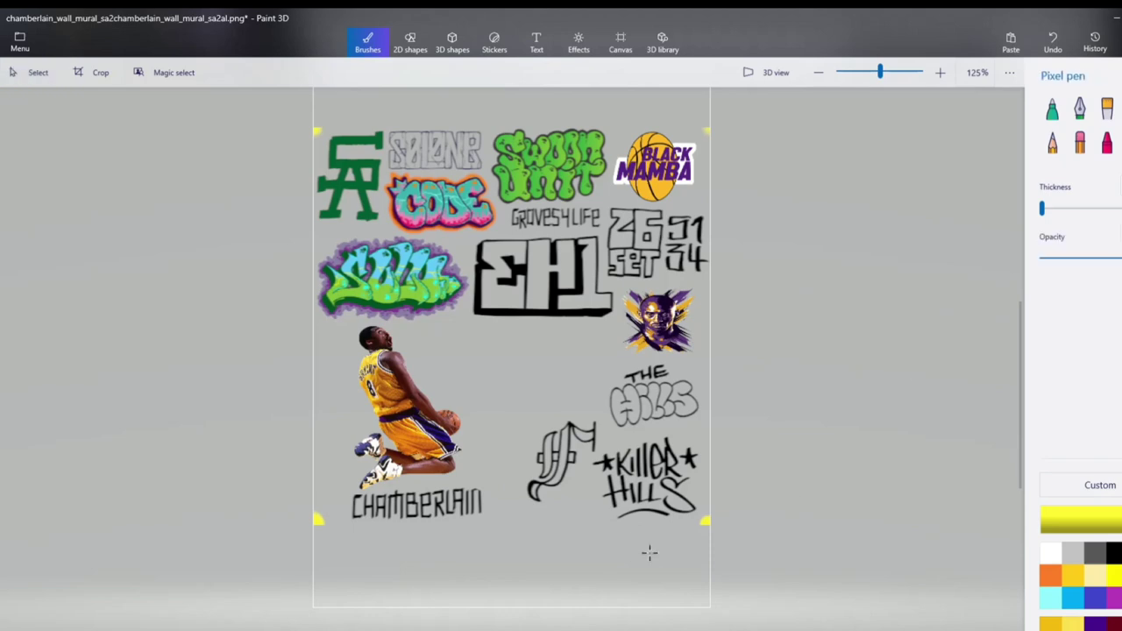
scroll(570, 480, "up", 5)
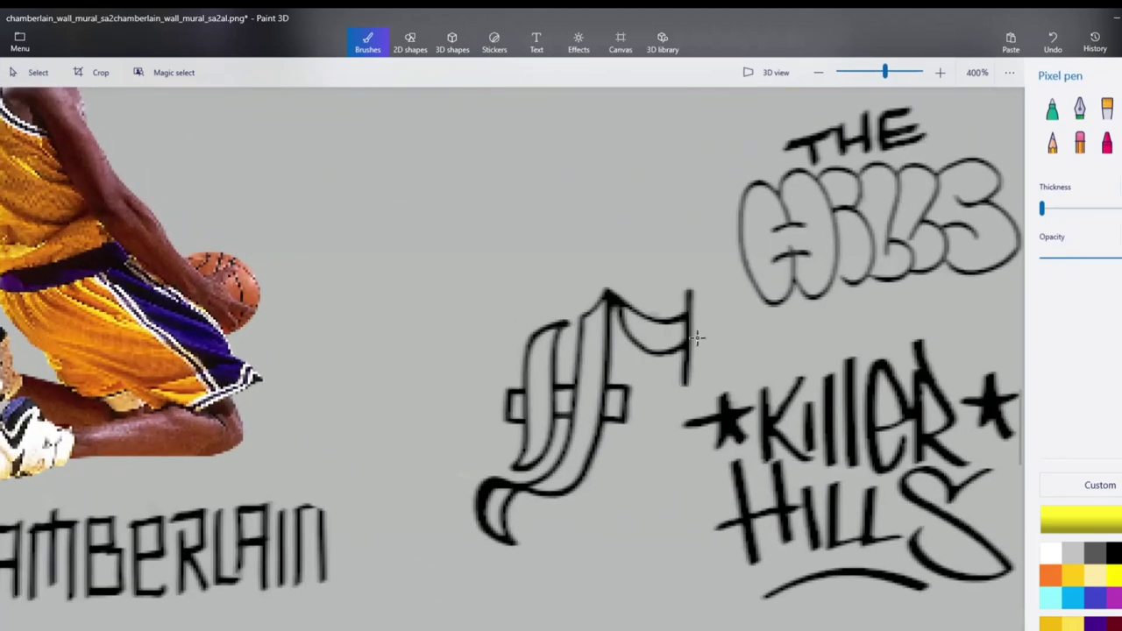
left_click(696, 338)
left_click(602, 278)
left_click_drag(464, 441, 464, 413)
left_click_drag(519, 557, 577, 552)
- Erase the right-hand stroke of the gothic tag's flag with the eraser slightly above minimum thickness
left_click(1079, 142)
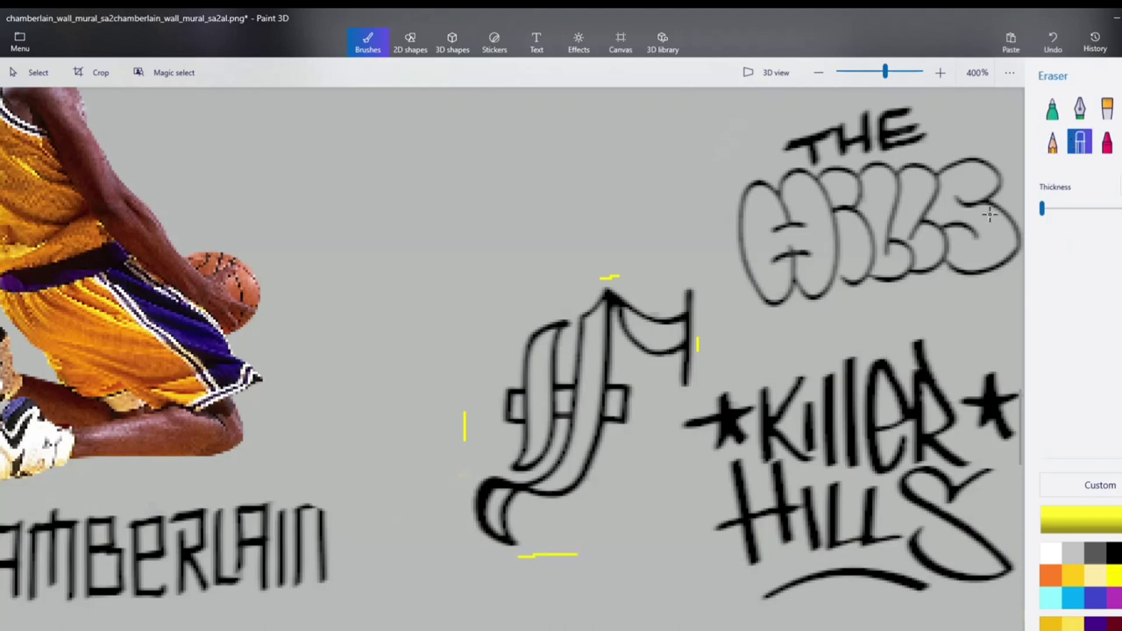
left_click(1043, 213)
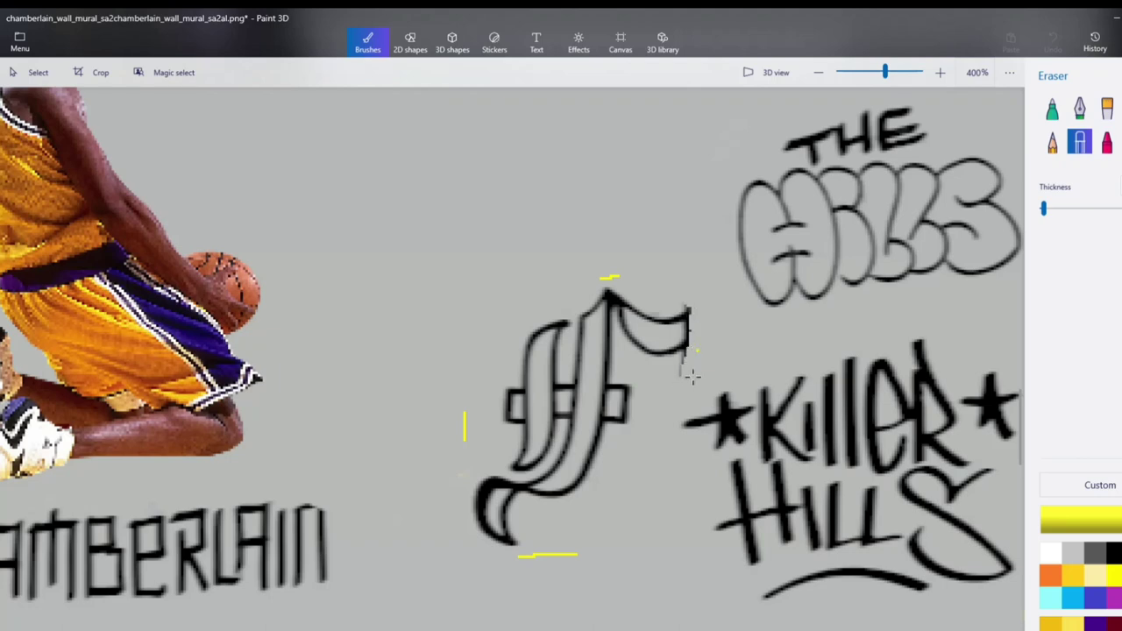
left_click_drag(693, 305, 687, 312)
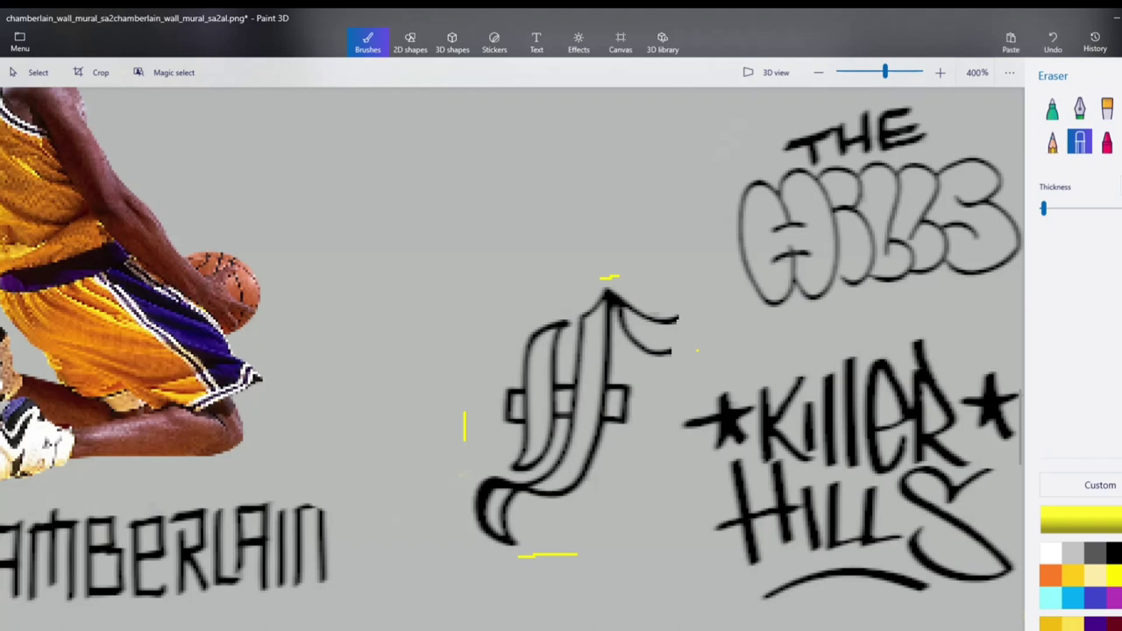
- Redraw the yellow bounds mark on the right side of the gothic tag with the pixel pen
left_click(1118, 107)
scroll(696, 350, "up", 6)
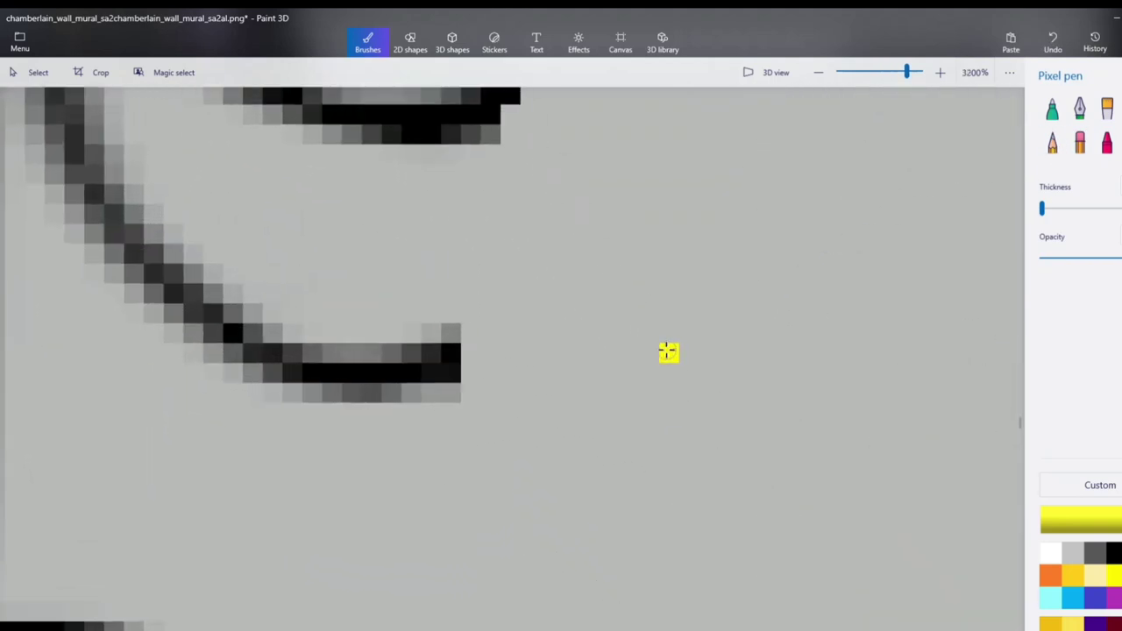
mouse_move(669, 351)
left_mouse_down()
mouse_move(680, 266)
mouse_move(669, 293)
mouse_move(666, 451)
left_mouse_up()
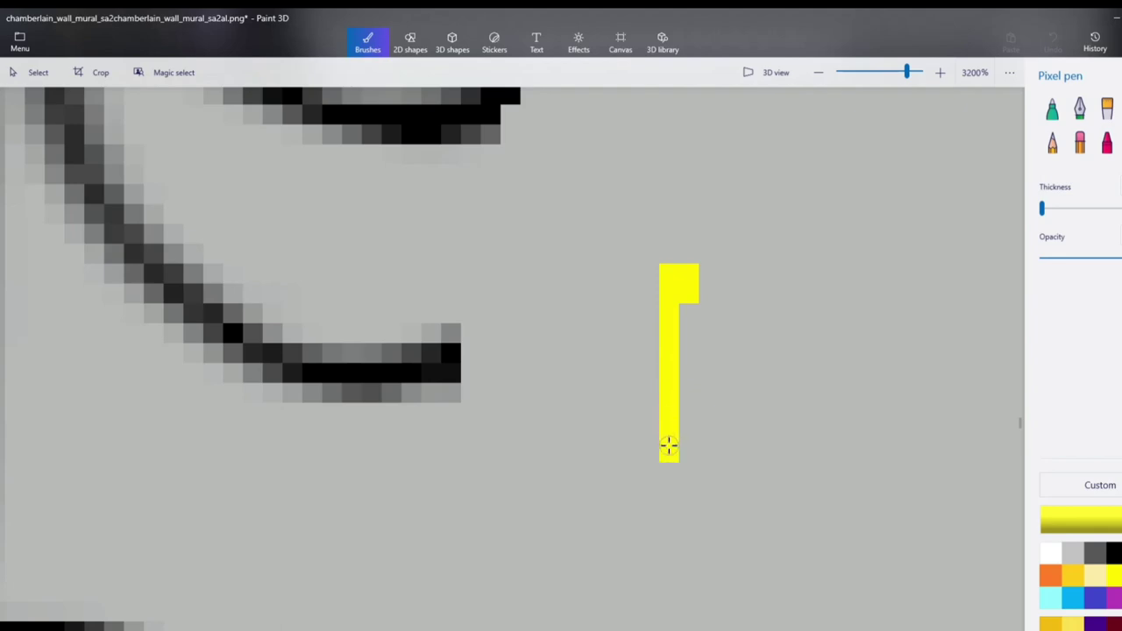
scroll(567, 468, "down", 5)
- Erase the rest of the gothic tag with a thicker eraser, keeping the four yellow marks
left_click(1080, 144)
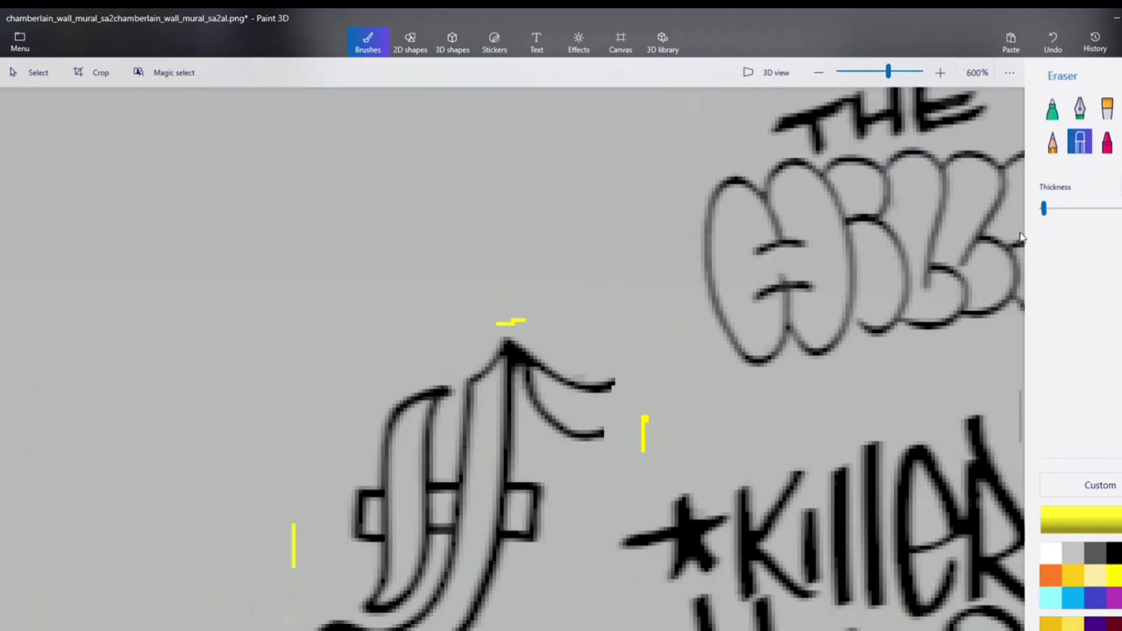
scroll(506, 497, "down", 3)
mouse_move(508, 496)
left_mouse_down()
mouse_move(545, 489)
mouse_move(544, 499)
mouse_move(585, 426)
mouse_move(582, 459)
mouse_move(541, 414)
mouse_move(488, 438)
mouse_move(468, 463)
mouse_move(446, 558)
mouse_move(448, 582)
mouse_move(463, 589)
mouse_move(433, 545)
mouse_move(425, 553)
mouse_move(458, 566)
mouse_move(472, 541)
left_mouse_up()
left_click_drag(476, 501, 488, 463)
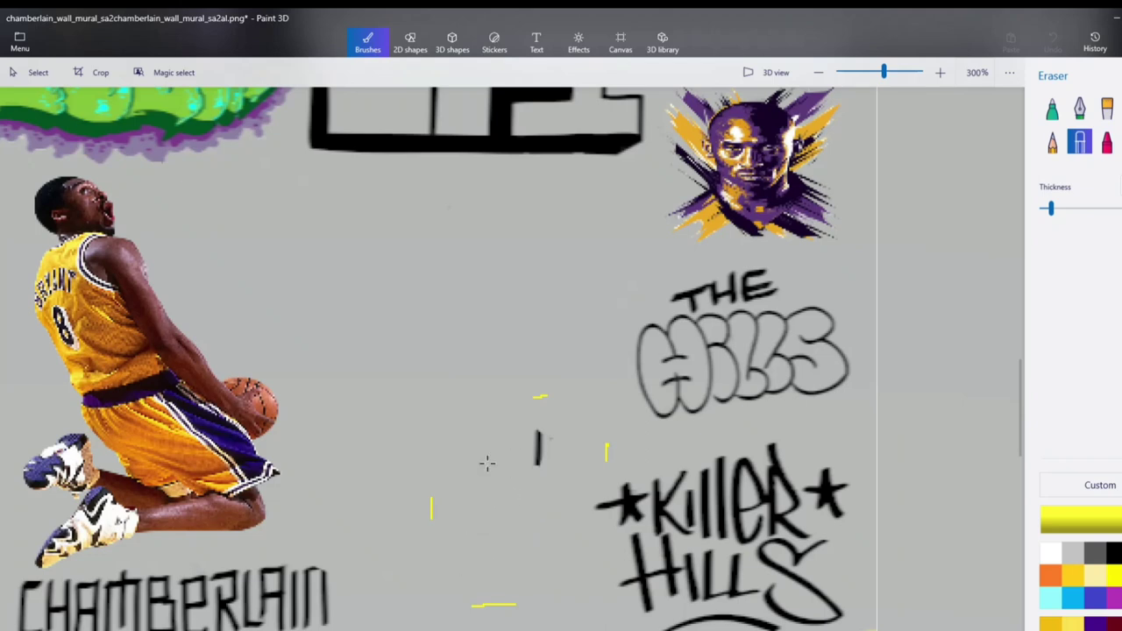
left_click_drag(552, 427, 543, 473)
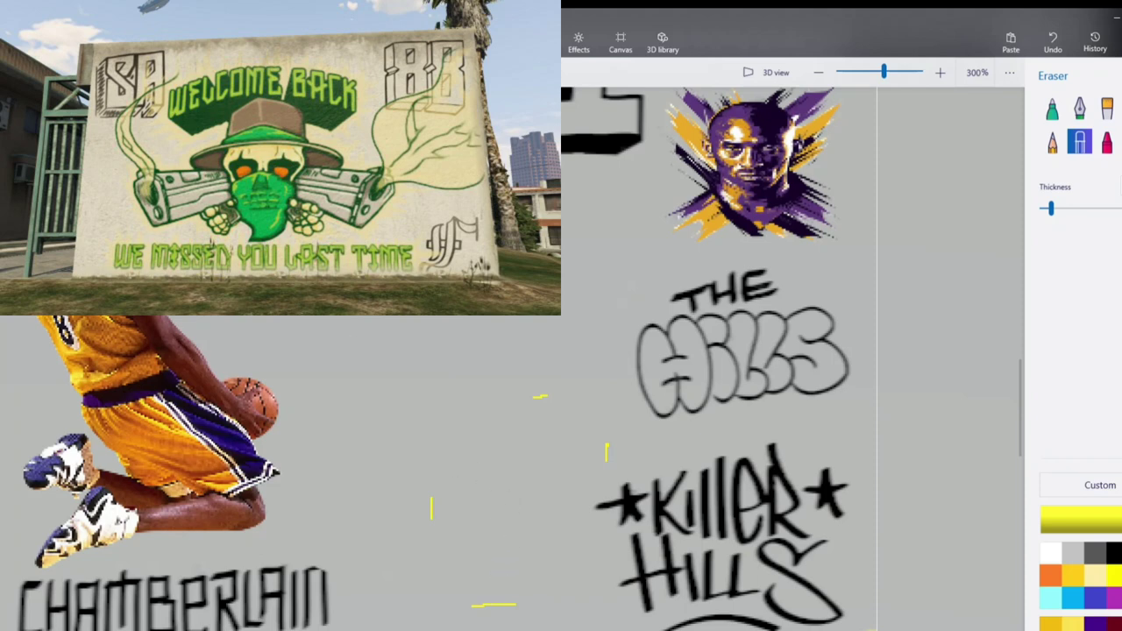
- Insert the Kobe Bryant signature, picture R (13), from the Saved Pictures folder into the mural
left_click(19, 41)
left_click(38, 138)
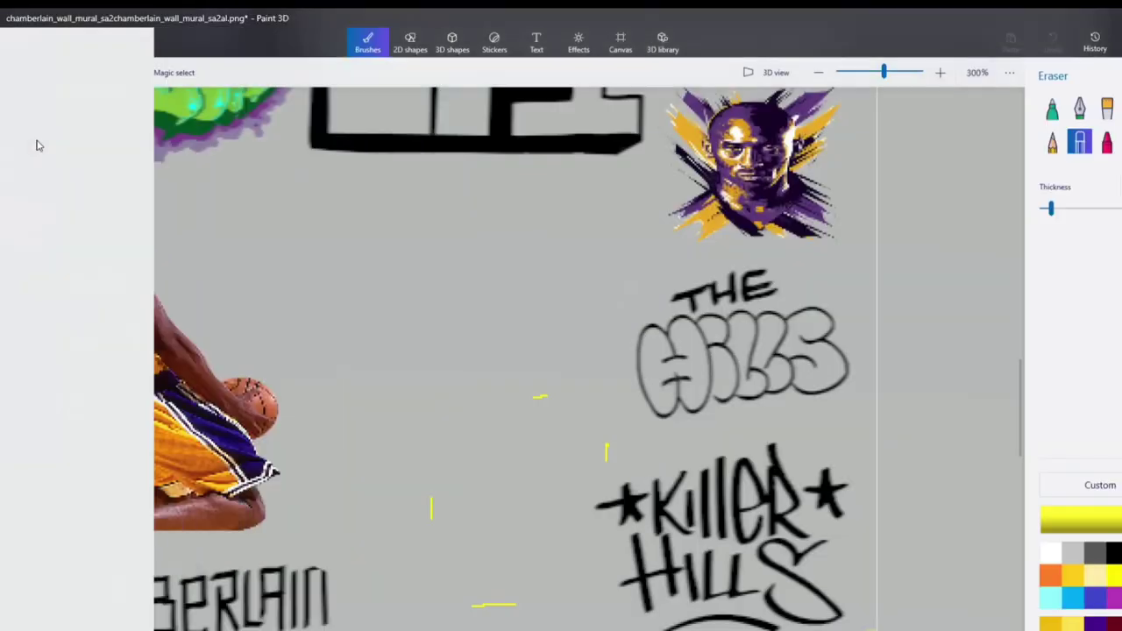
scroll(413, 476, "down", 3)
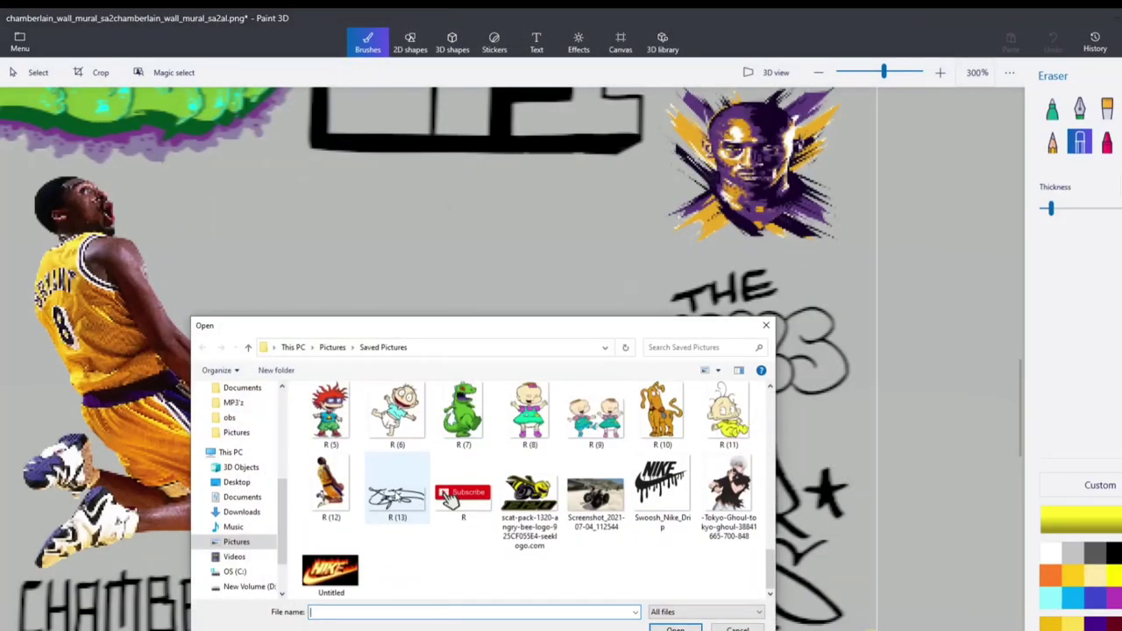
double_click(396, 495)
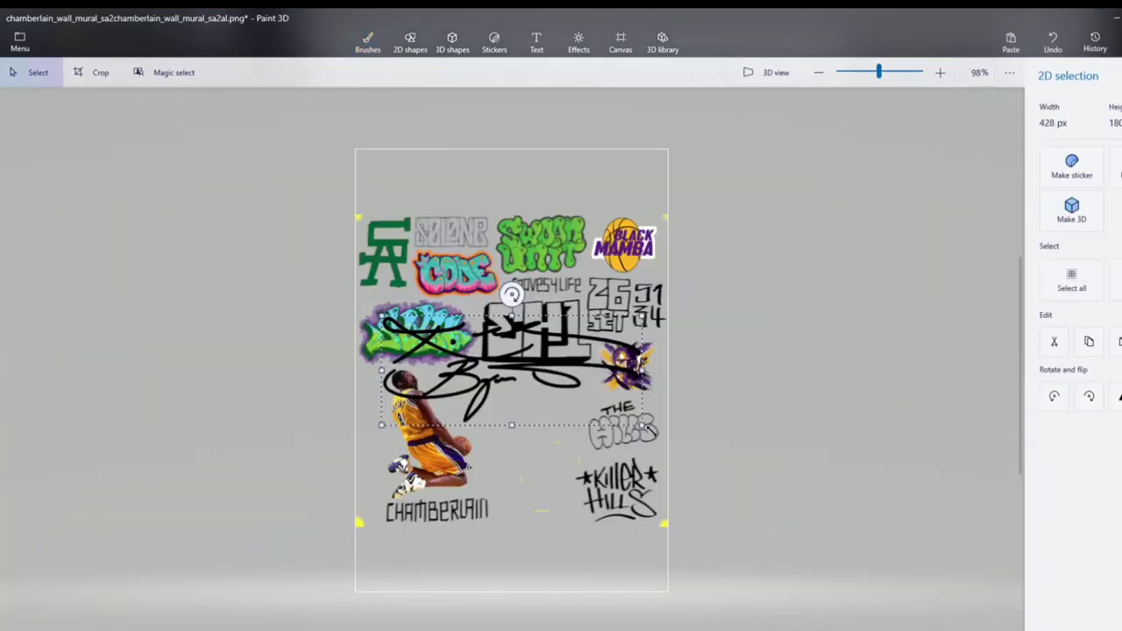
- Scale the signature down to about 82 px wide and 30 px high and move it between the yellow marks
mouse_move(645, 427)
left_mouse_down()
mouse_move(508, 351)
mouse_move(478, 358)
mouse_move(584, 490)
mouse_move(558, 487)
left_mouse_up()
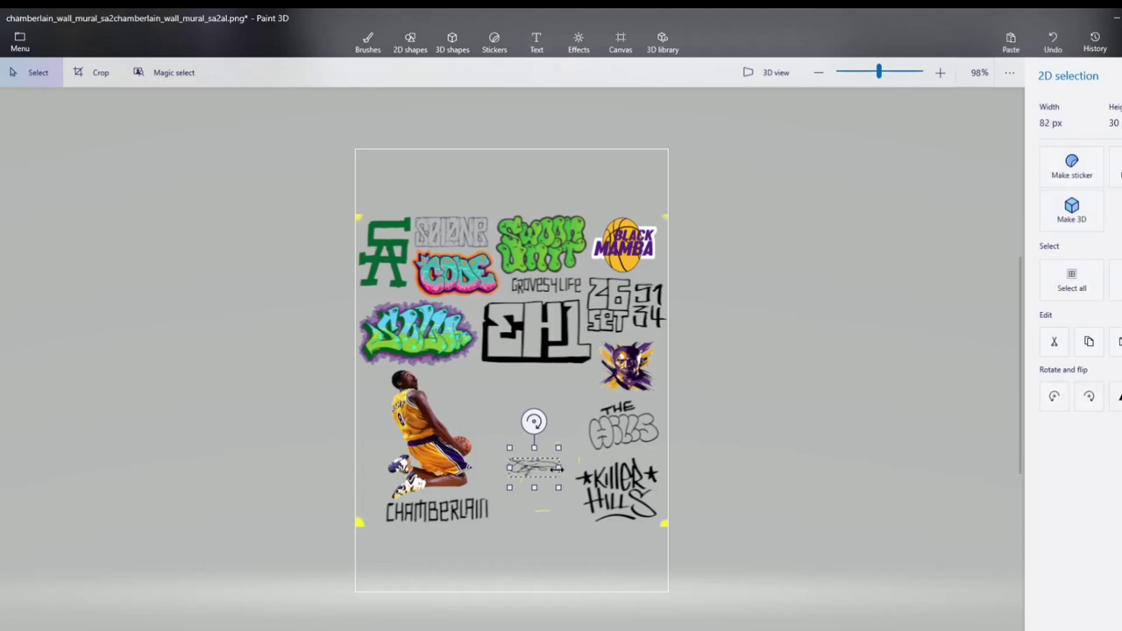
scroll(565, 483, "up", 10)
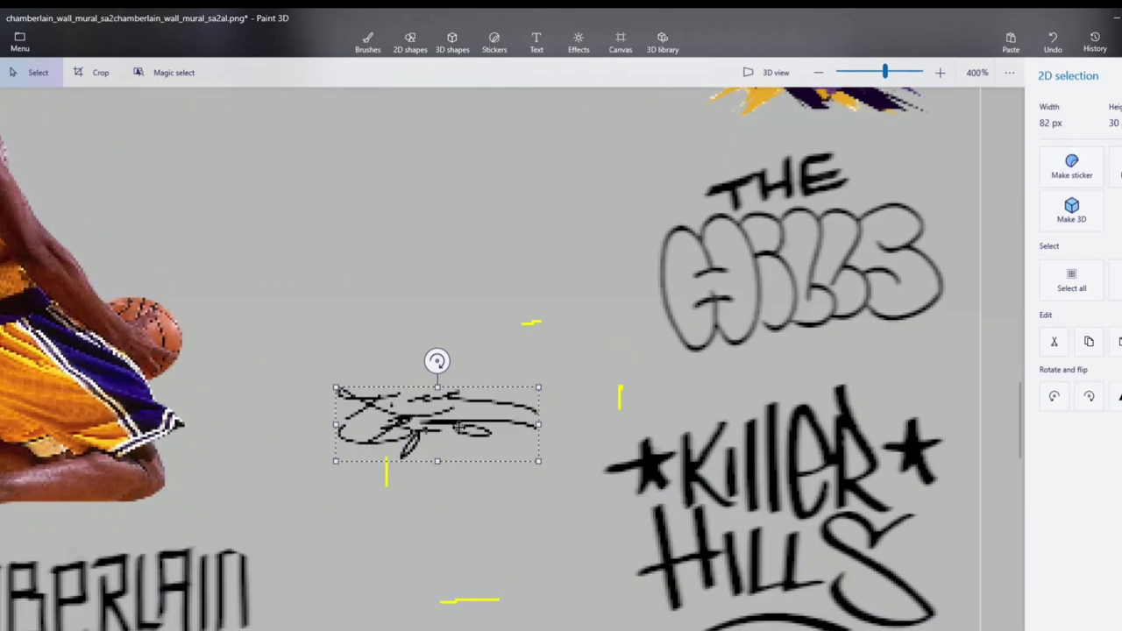
mouse_move(458, 424)
left_mouse_down()
mouse_move(515, 464)
mouse_move(525, 434)
left_mouse_up()
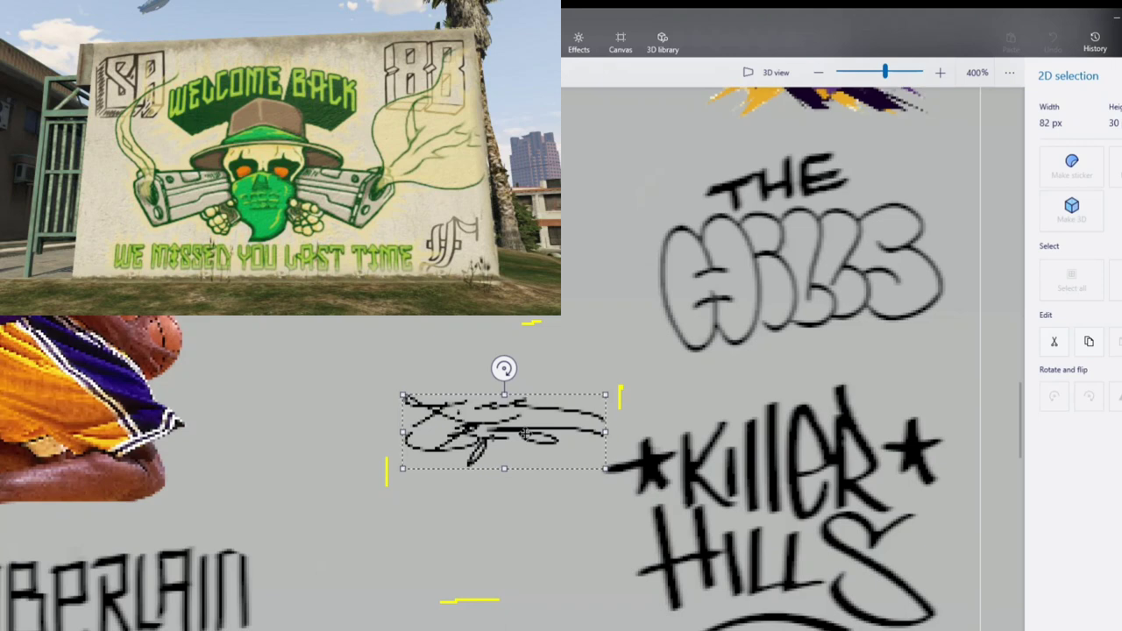
left_click_drag(524, 434, 524, 434)
- Stretch the signature to about 90 px wide and 94 px high within the yellow marks, keeping it unrotated
left_click_drag(605, 431, 615, 469)
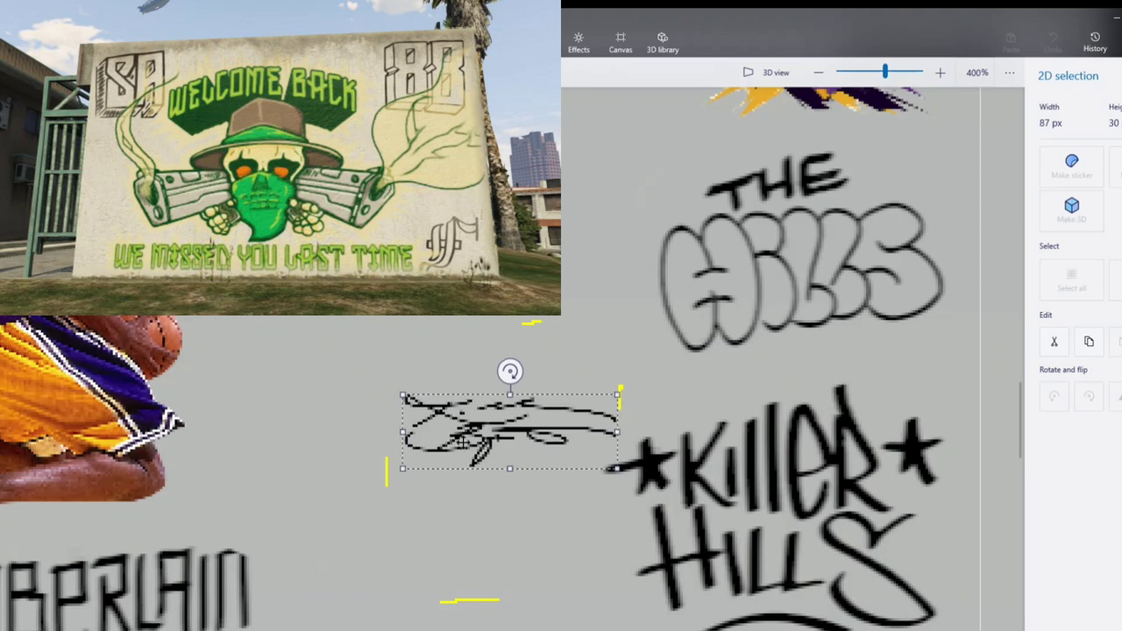
left_click_drag(402, 431, 393, 432)
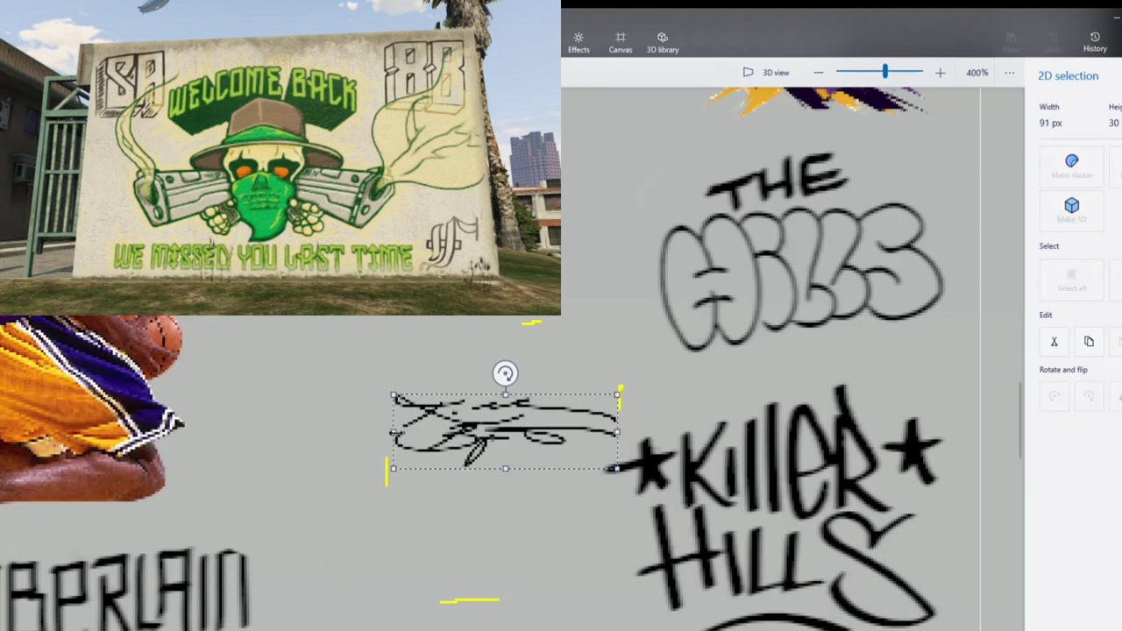
mouse_move(505, 374)
left_mouse_down()
mouse_move(506, 392)
mouse_move(503, 370)
left_mouse_up()
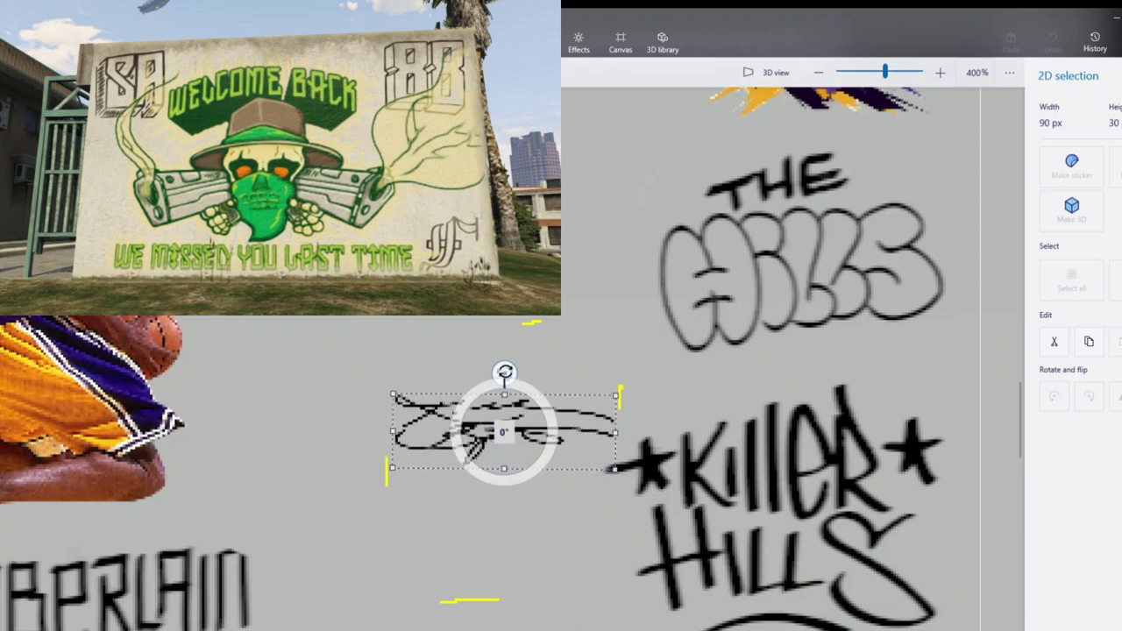
left_click_drag(505, 371, 505, 390)
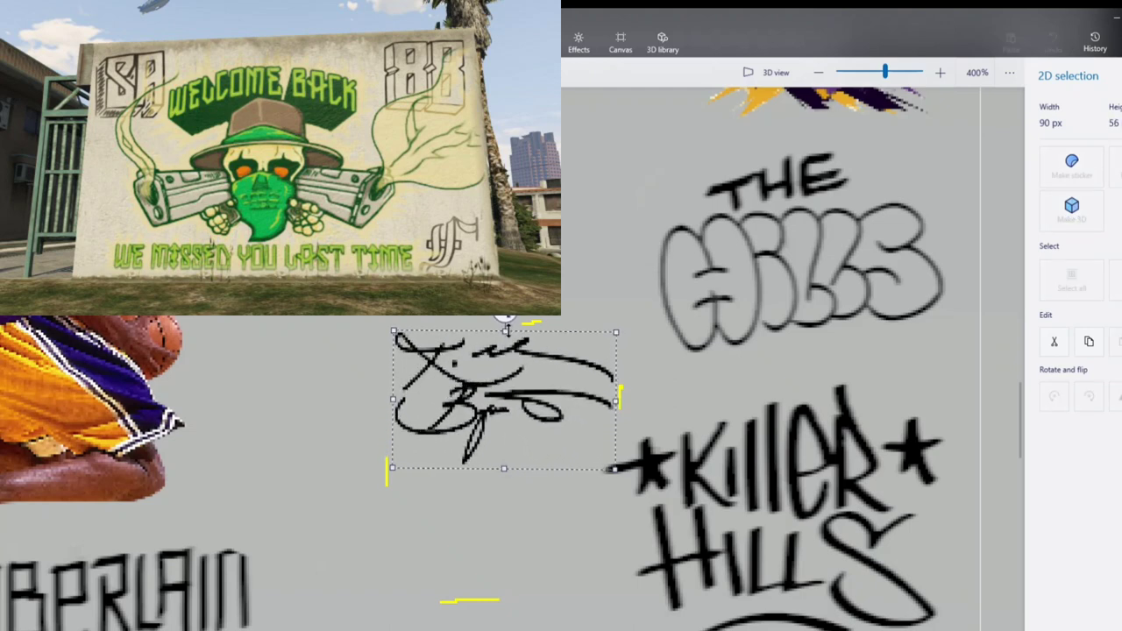
mouse_move(498, 472)
left_mouse_down()
mouse_move(500, 616)
mouse_move(505, 561)
left_mouse_up()
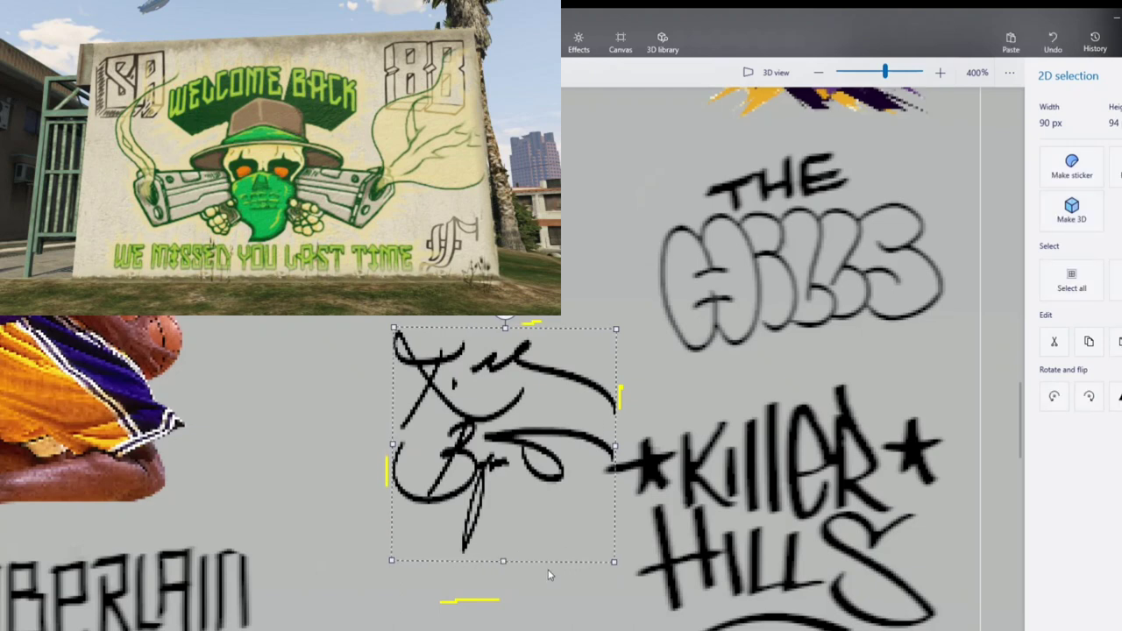
- Resize the signature to 85 px wide and 110 px high within the yellow marks and place it on the mural
left_click_drag(614, 446, 601, 446)
left_click_drag(497, 561, 485, 602)
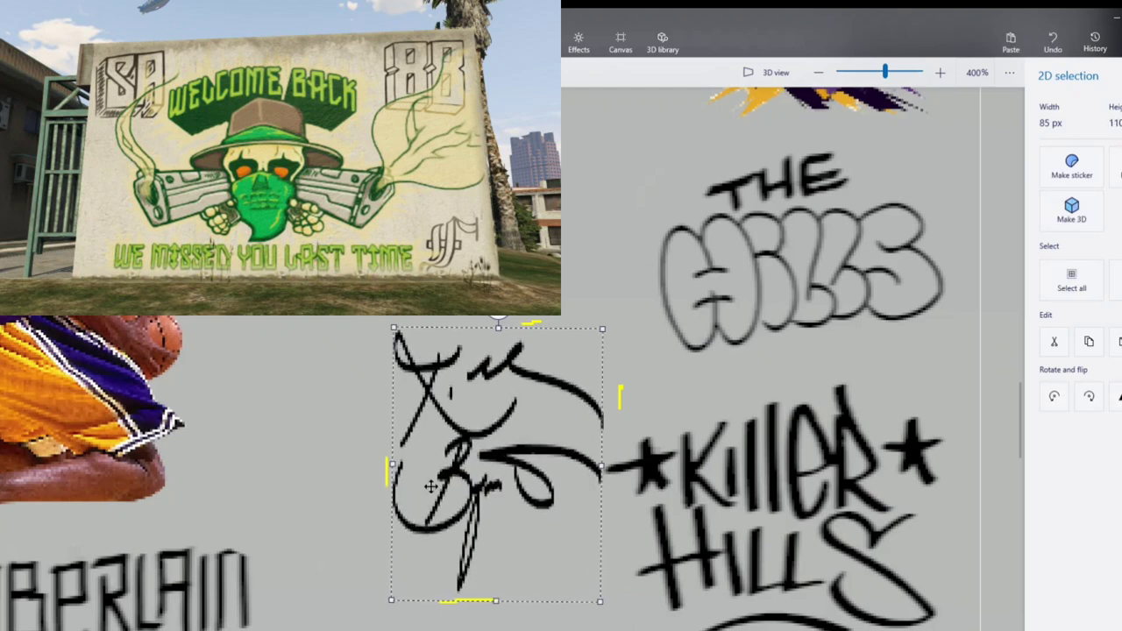
left_click(721, 377)
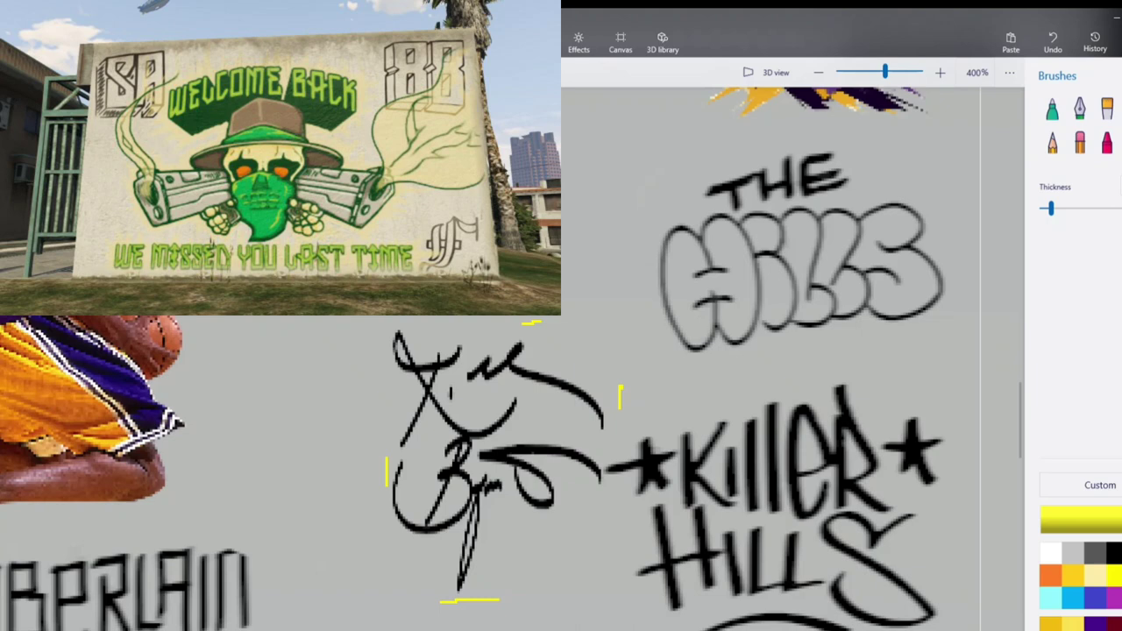
- Erase the four yellow guide marks around the signature with the eraser, leaving the signature intact
left_click(1079, 142)
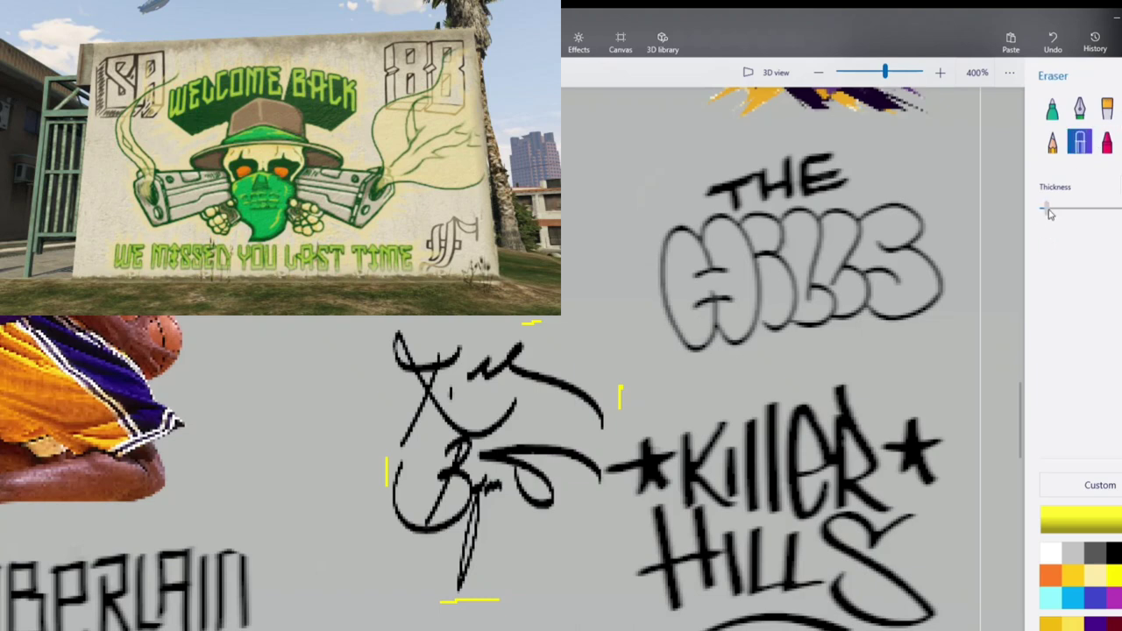
left_click(532, 322)
left_click_drag(622, 389, 622, 403)
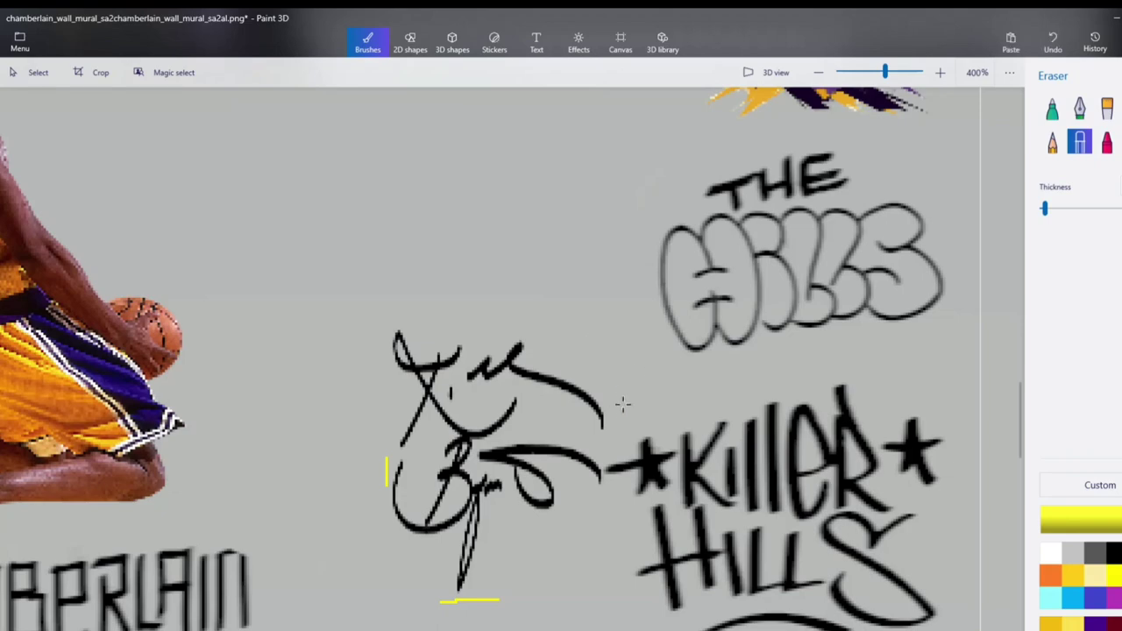
scroll(381, 465, "up", 6)
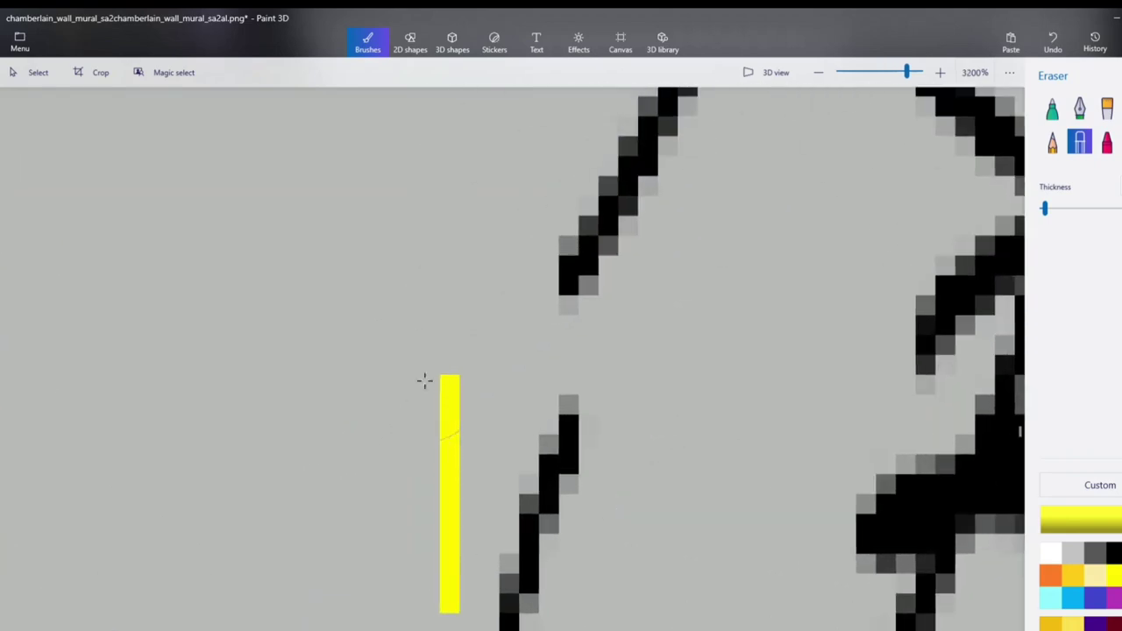
left_click_drag(426, 381, 403, 571)
scroll(403, 571, "down", 8)
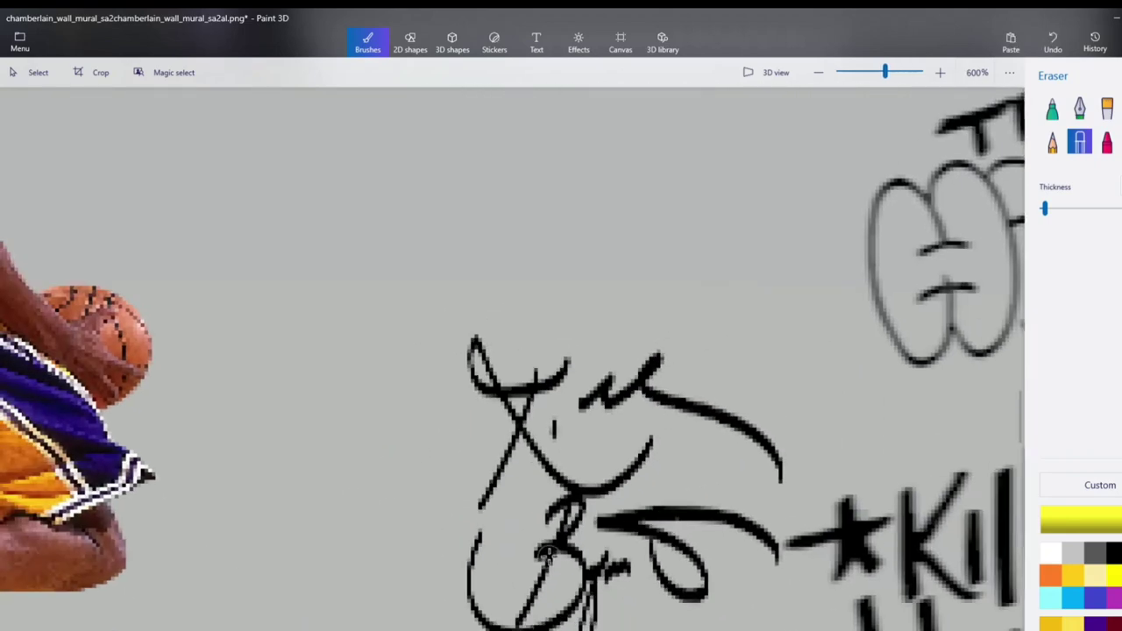
scroll(566, 623, "down", 2)
scroll(555, 626, "up", 7)
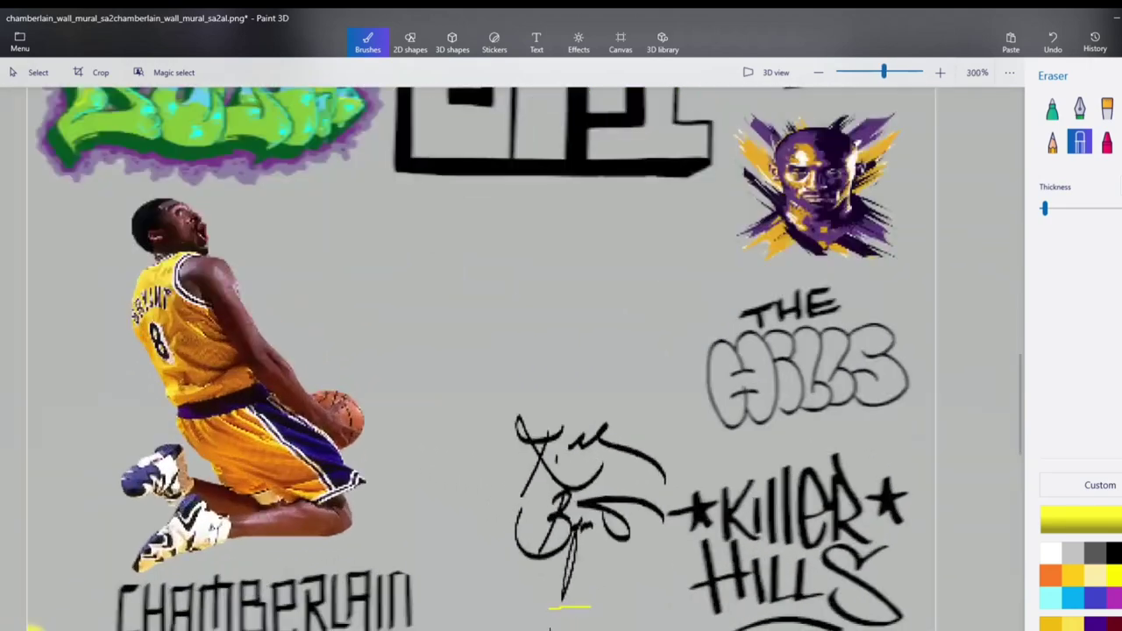
mouse_move(518, 525)
left_mouse_down()
mouse_move(654, 497)
mouse_move(759, 491)
left_mouse_up()
scroll(733, 502, "down", 3)
scroll(733, 502, "down", 6)
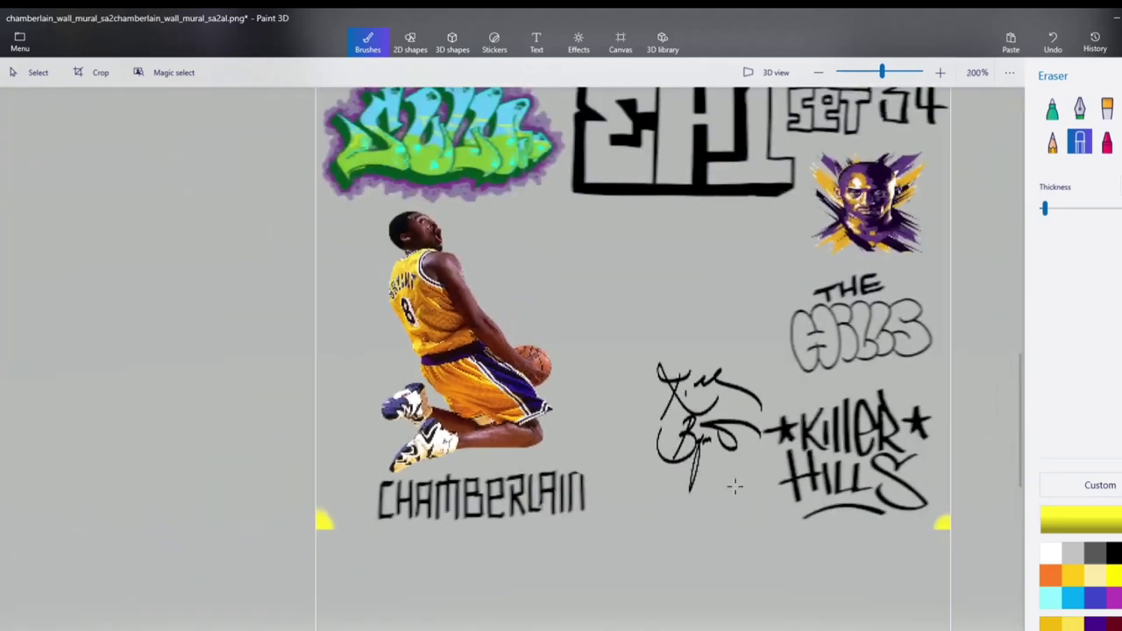
scroll(496, 475, "up", 1)
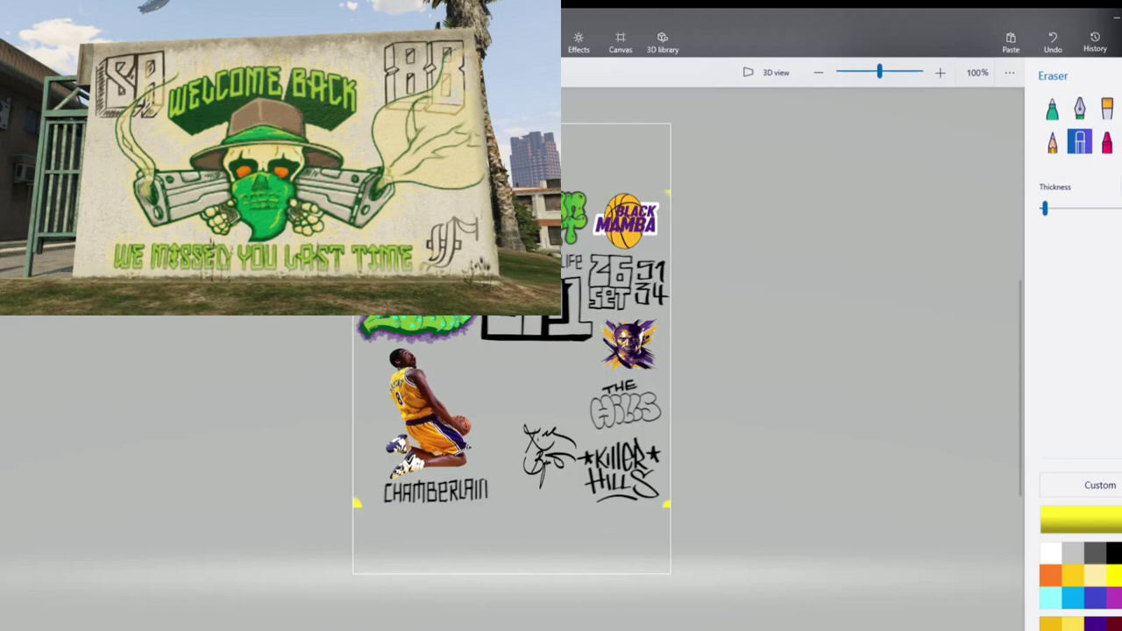
- Start a custom crop at 512 px width and bring its upper and lower edges in to the yellow corner marks
left_click(88, 76)
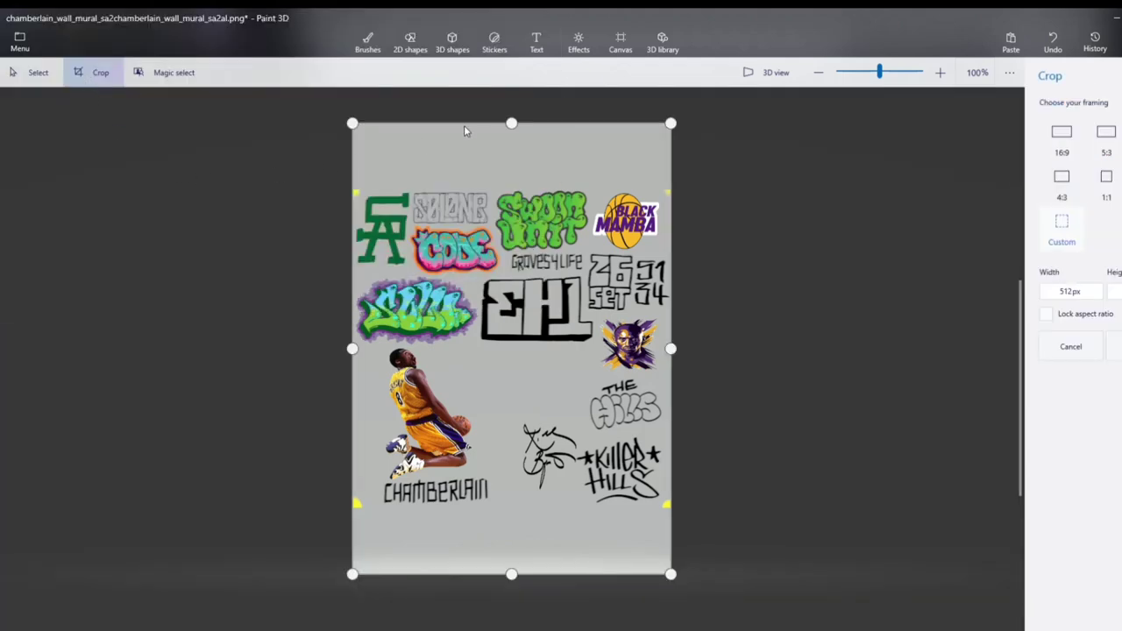
scroll(508, 141, "up", 5)
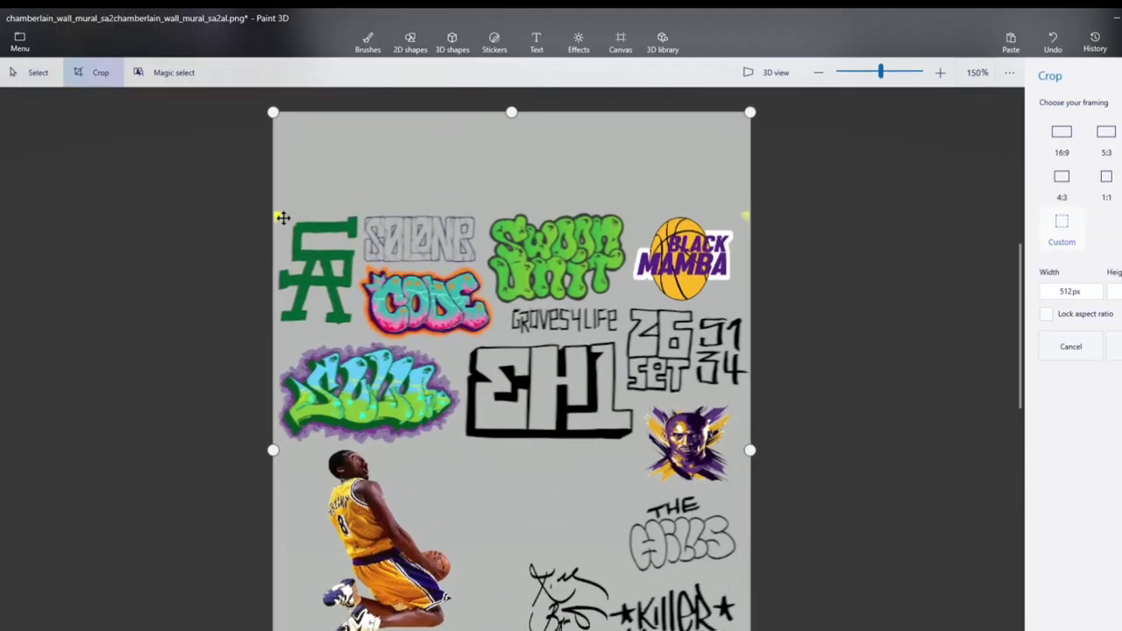
left_click_drag(512, 112, 519, 208)
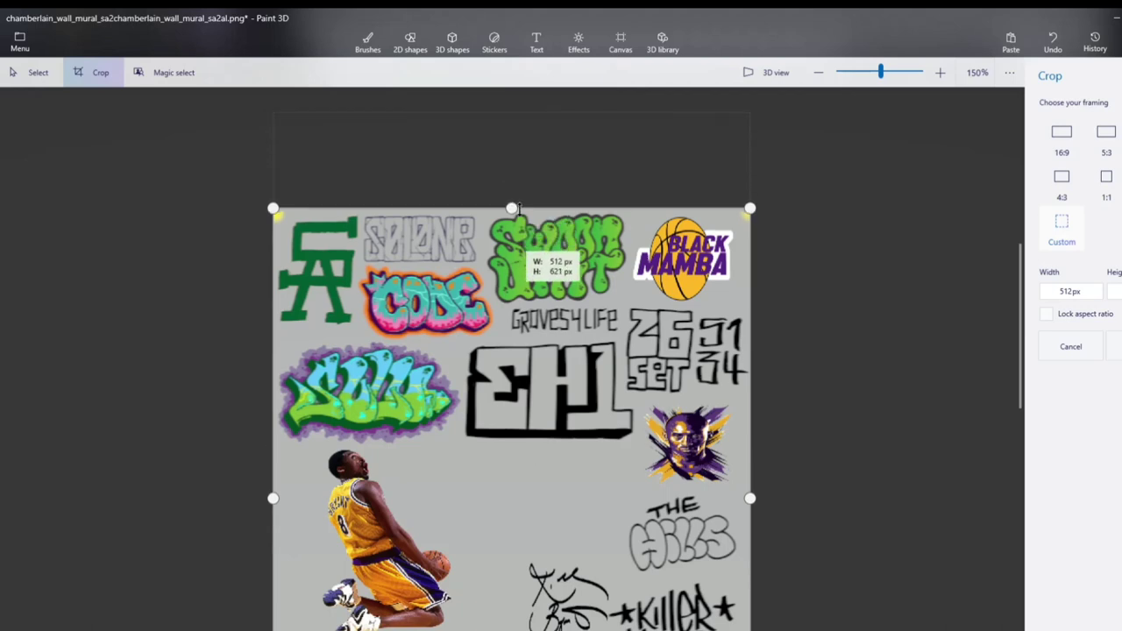
scroll(496, 501, "down", 5)
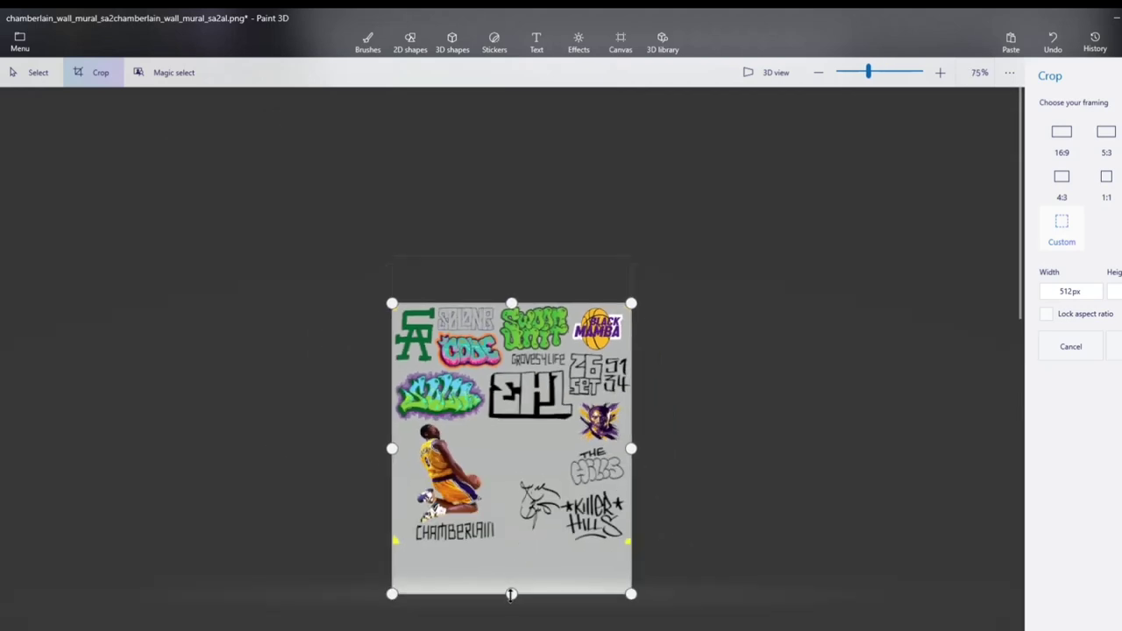
left_click_drag(511, 595, 511, 544)
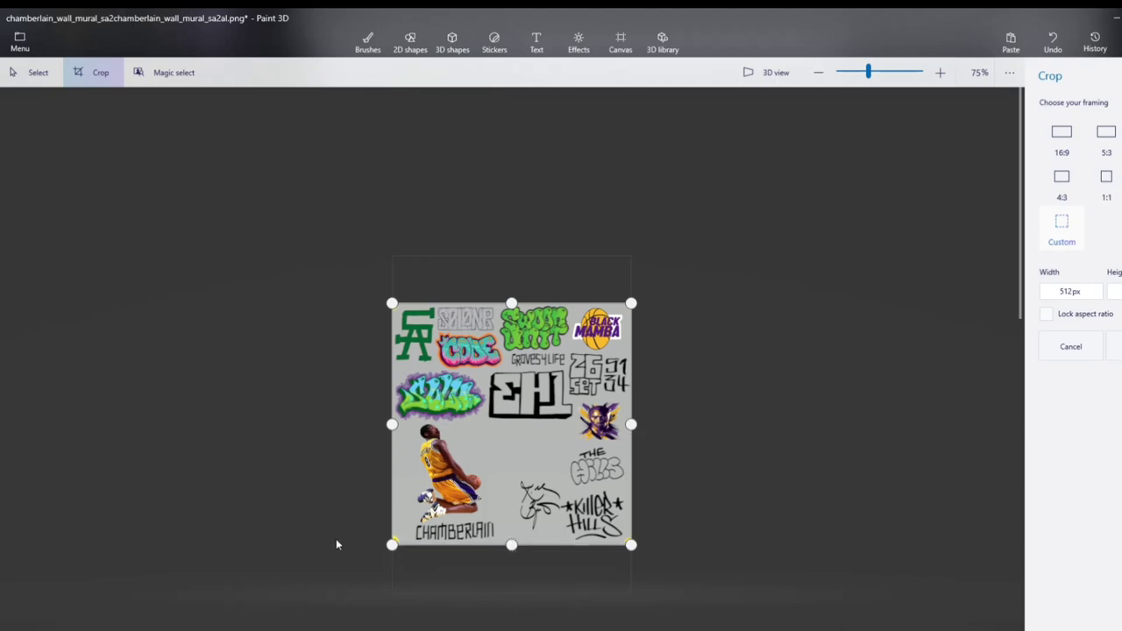
- Fine-tune the lower and upper crop edges so they line up closely with the yellow corner marks
scroll(335, 544, "up", 10)
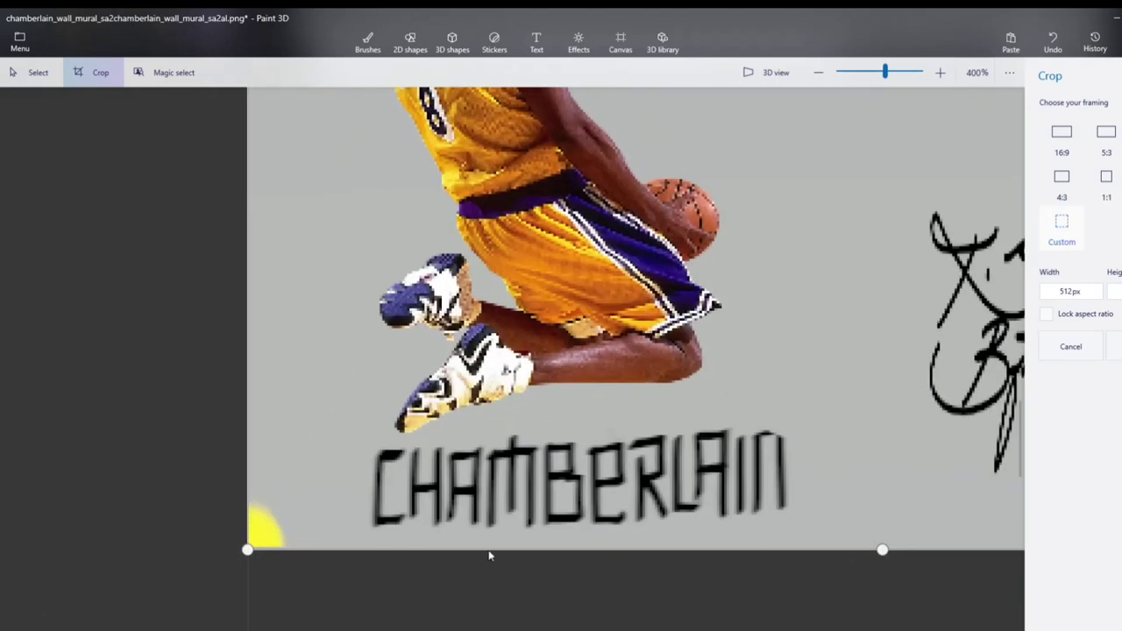
scroll(757, 592, "up", 3)
left_click_drag(942, 535, 942, 531)
scroll(701, 540, "down", 6)
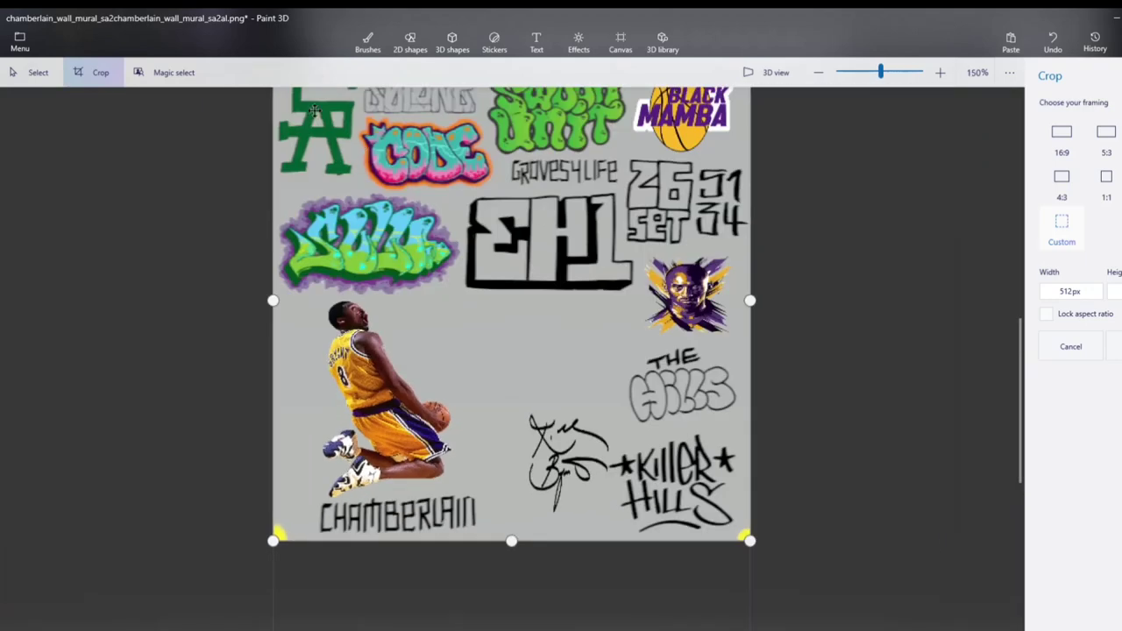
scroll(314, 109, "down", 3)
scroll(363, 180, "up", 4)
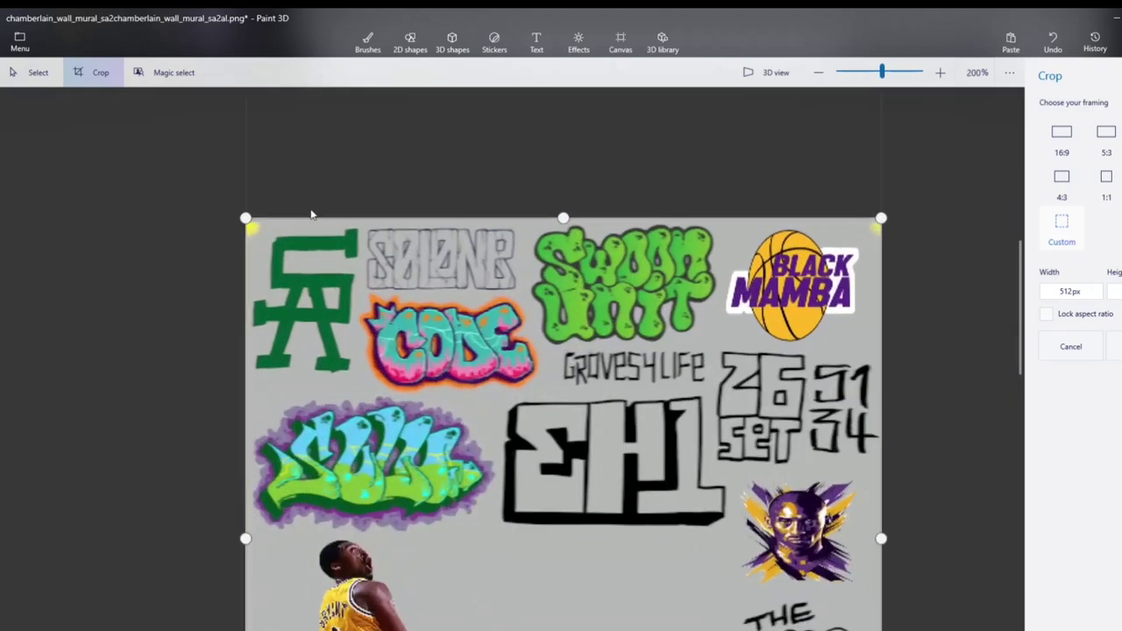
scroll(311, 214, "up", 1)
scroll(723, 224, "up", 1)
left_click_drag(675, 226, 676, 234)
scroll(676, 234, "down", 2)
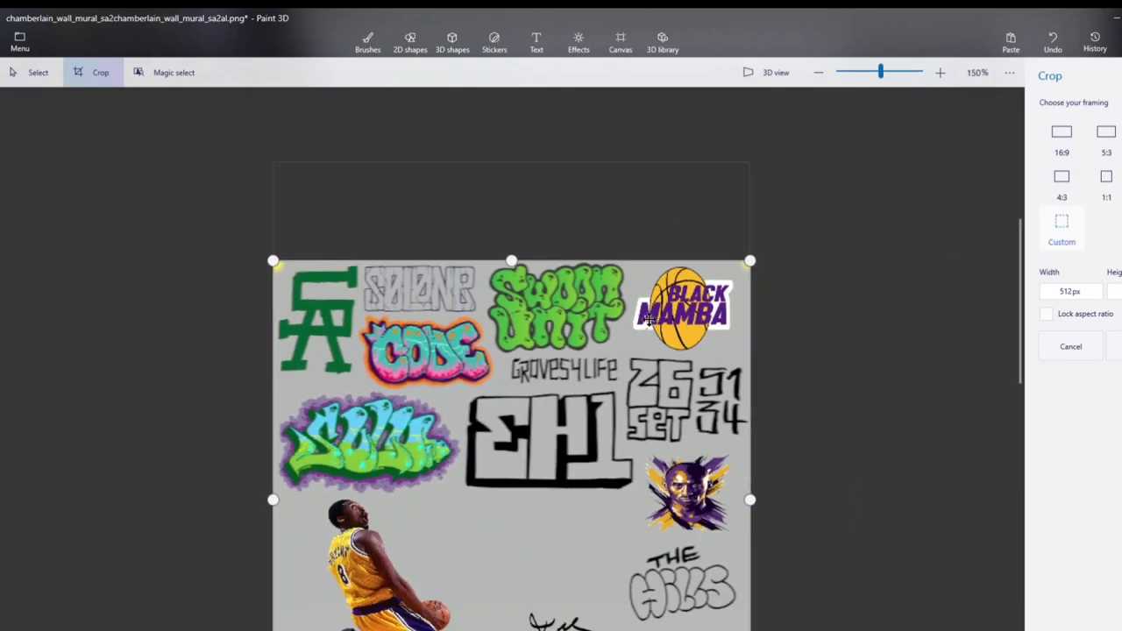
- Check the crop frame against the corner marks and apply the crop to the mural
scroll(735, 263, "up", 1)
scroll(748, 301, "up", 6)
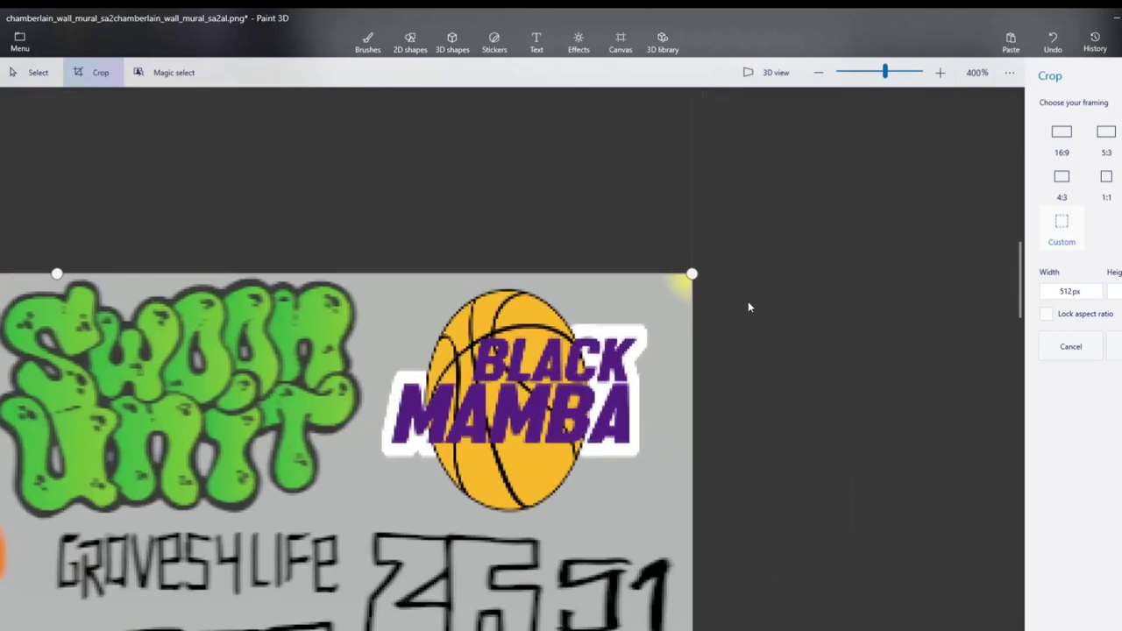
scroll(739, 312, "down", 7)
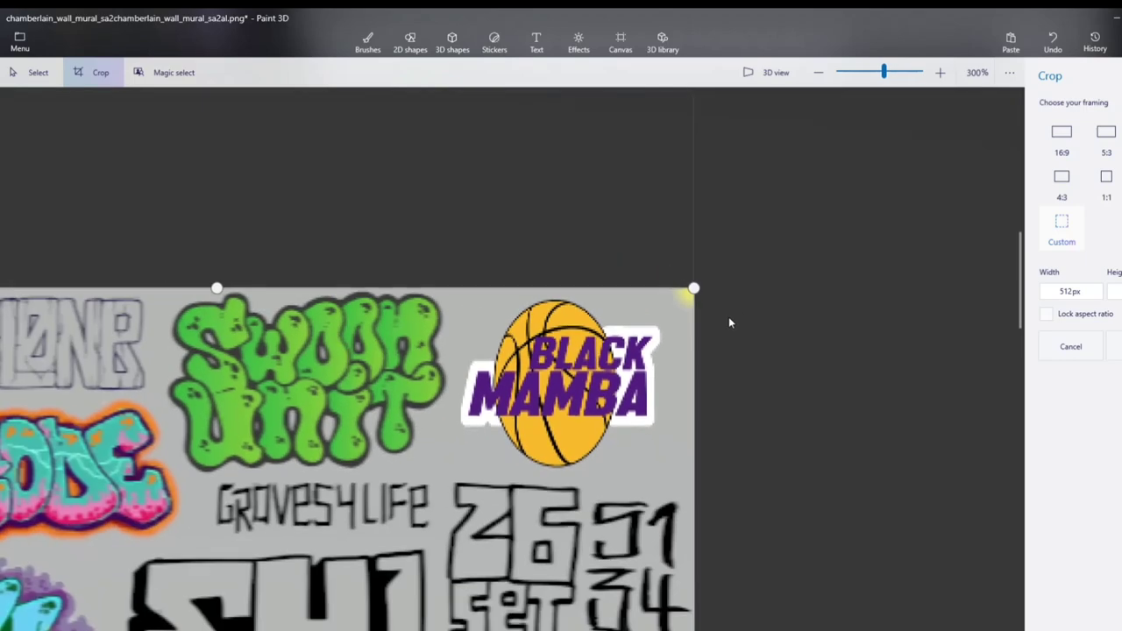
scroll(702, 531, "down", 2)
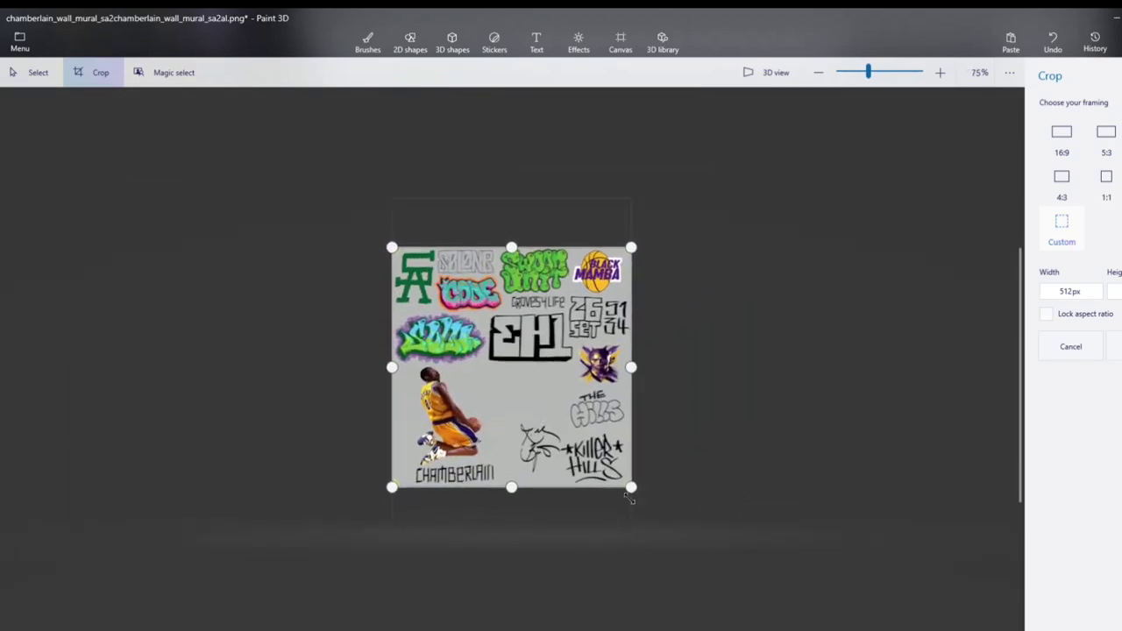
scroll(751, 491, "up", 4)
scroll(815, 490, "up", 2)
scroll(827, 486, "down", 4)
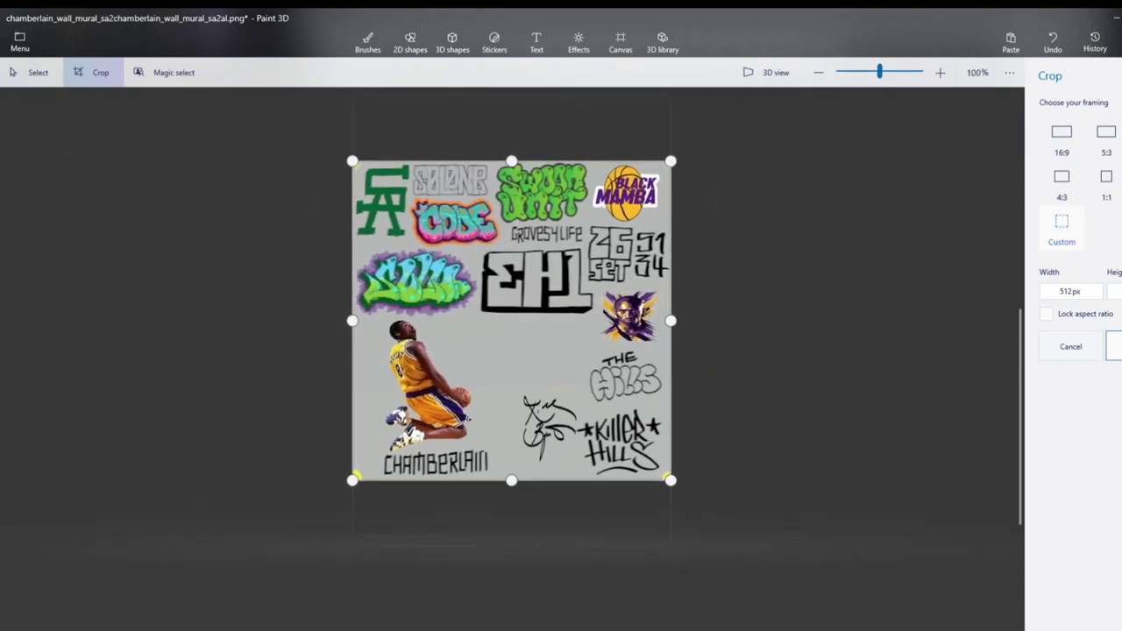
key("Return")
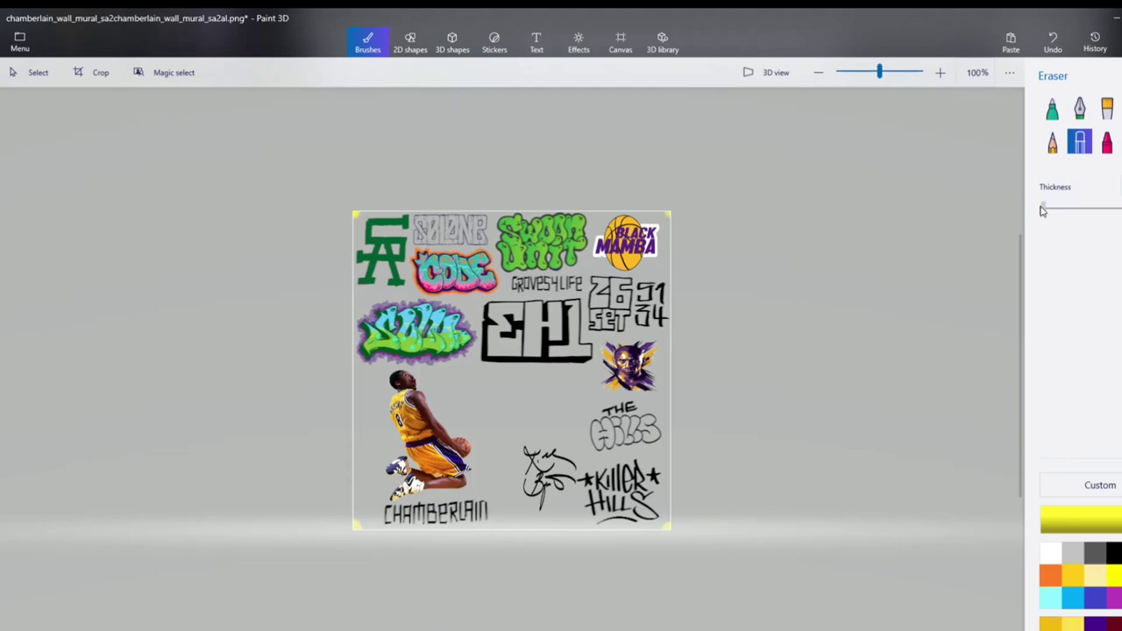
- Erase the yellow marks in the two upper corners of the cropped mural, beside Black Mamba and the green SA logo
scroll(677, 225, "up", 1)
scroll(677, 226, "up", 8)
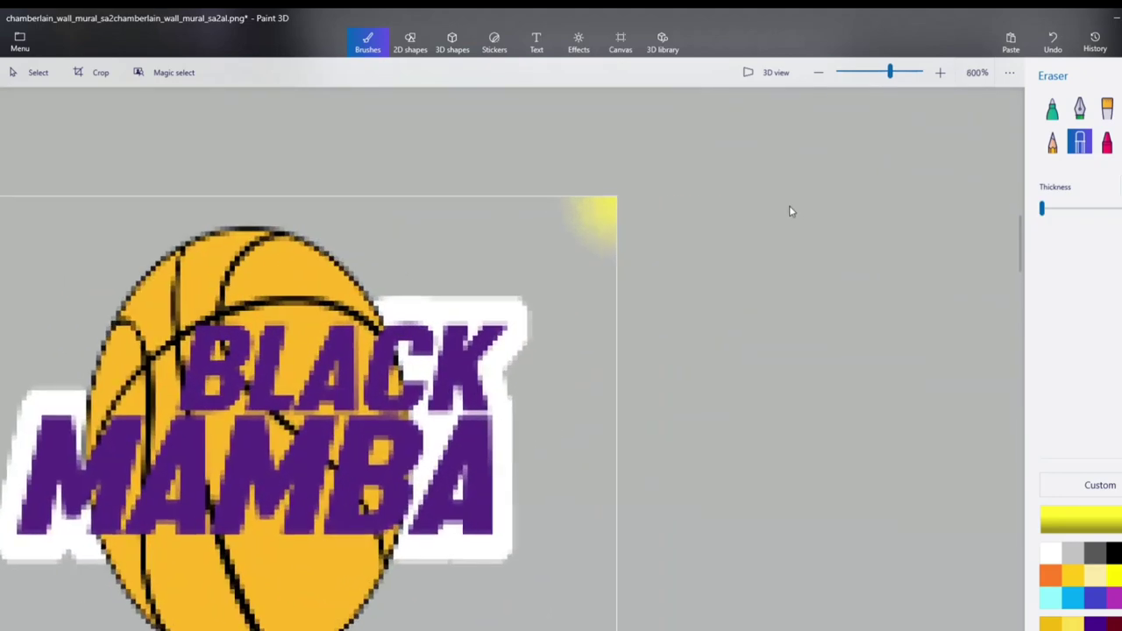
left_click(1040, 210)
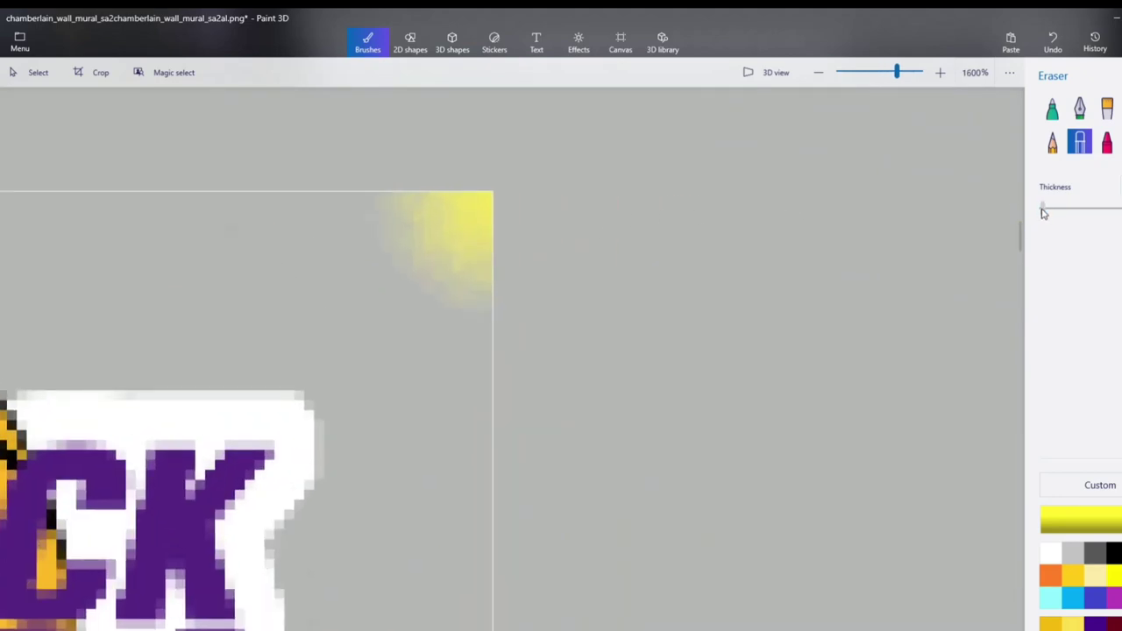
mouse_move(465, 210)
left_mouse_down()
mouse_move(365, 207)
mouse_move(384, 260)
mouse_move(429, 276)
mouse_move(472, 255)
left_mouse_up()
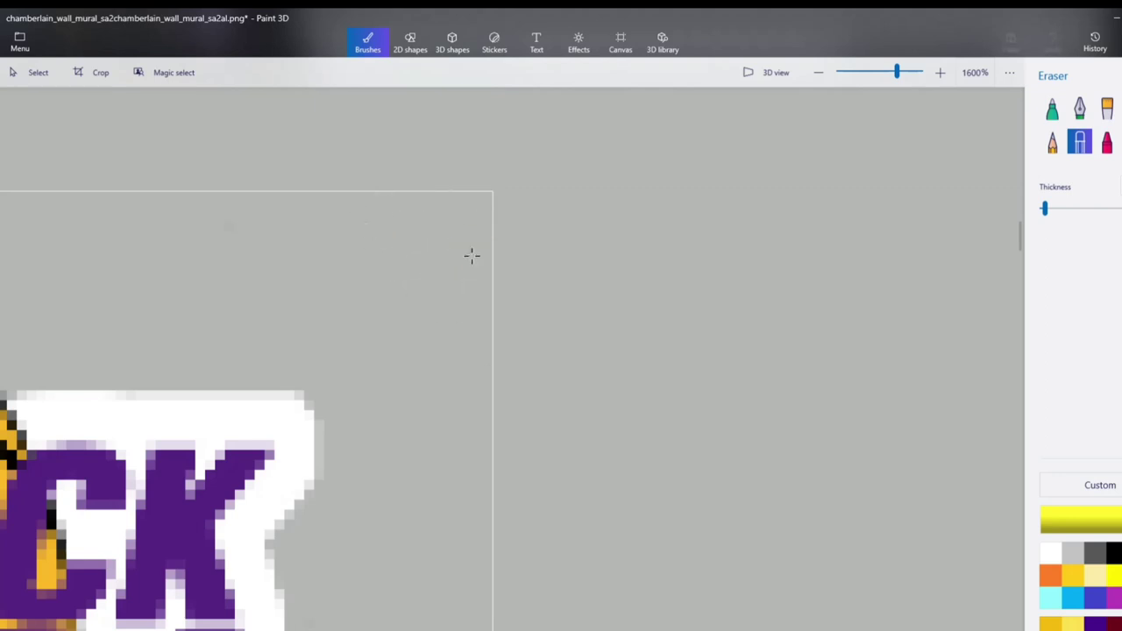
scroll(445, 325, "down", 10)
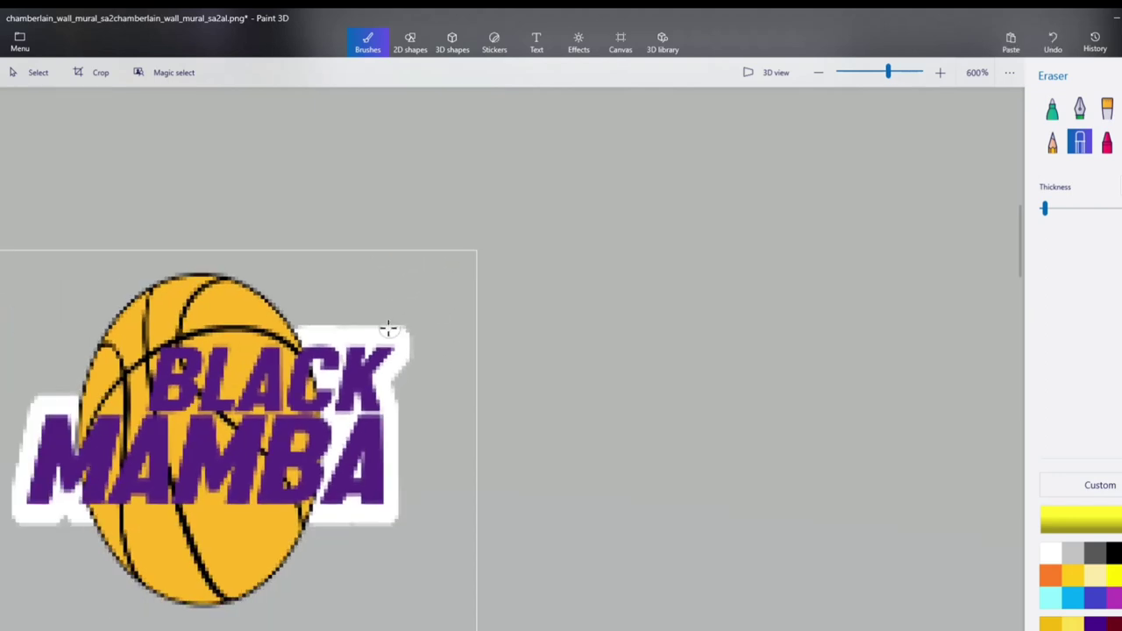
scroll(87, 306, "up", 10)
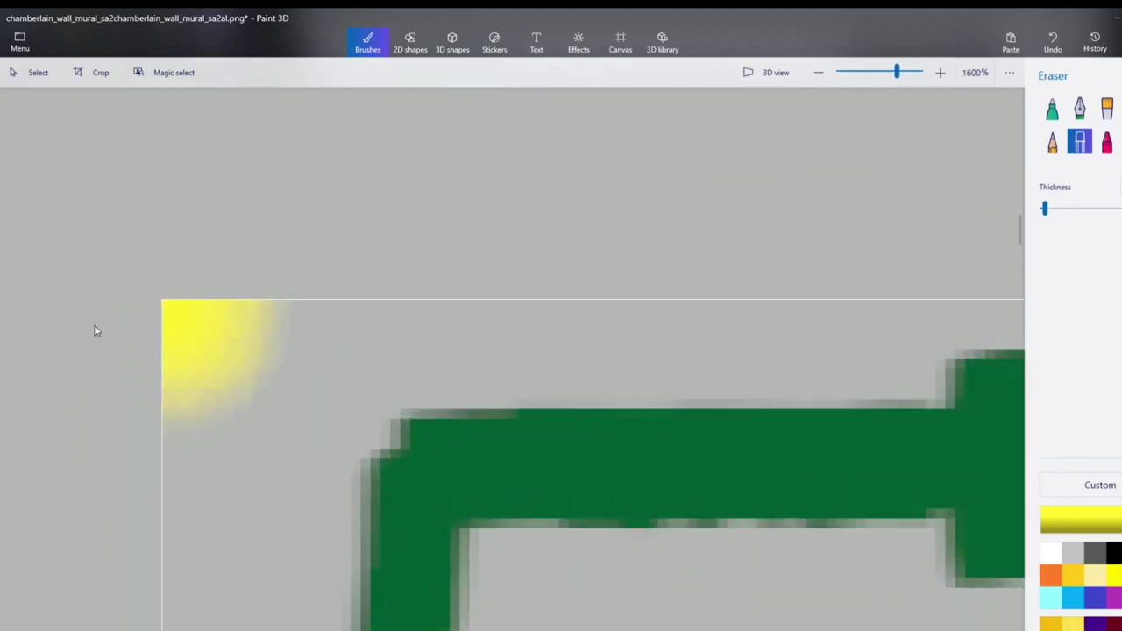
mouse_move(163, 413)
left_mouse_down()
mouse_move(203, 421)
mouse_move(201, 356)
mouse_move(133, 363)
mouse_move(258, 341)
left_mouse_up()
scroll(280, 340, "down", 4)
scroll(608, 372, "down", 4)
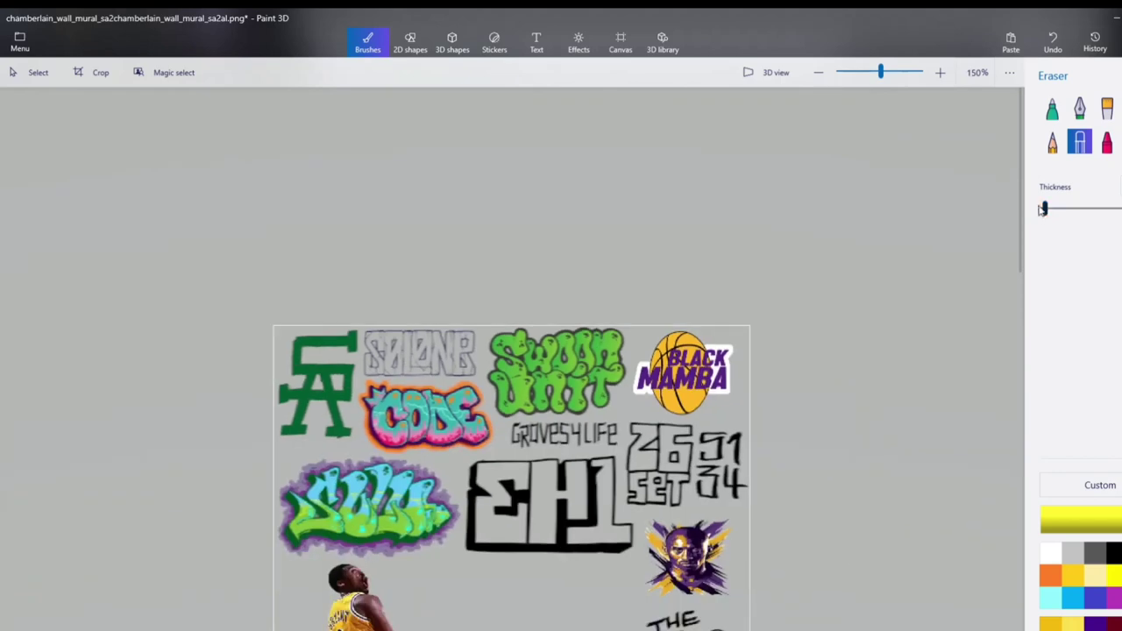
- Erase the yellow marks in the two lower corners of the mural, beside Killer Hills and Chamberlain
left_click_drag(1017, 219, 719, 511)
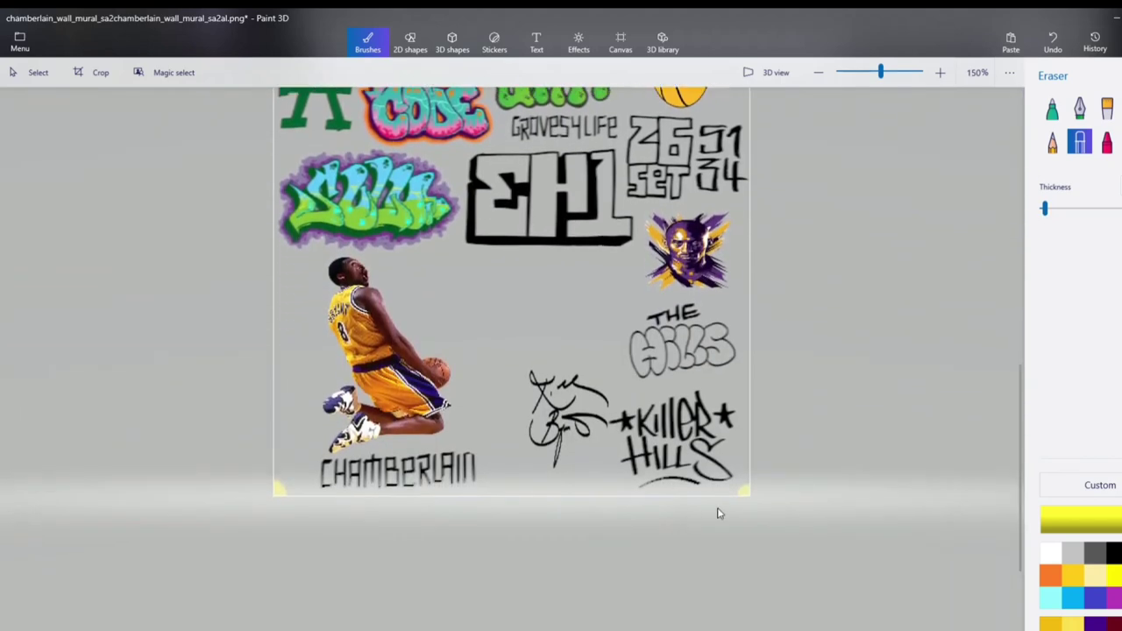
scroll(771, 513, "up", 4)
scroll(754, 455, "up", 3)
mouse_move(739, 426)
left_mouse_down()
mouse_move(696, 443)
mouse_move(673, 439)
mouse_move(700, 322)
mouse_move(667, 287)
mouse_move(609, 298)
mouse_move(616, 376)
mouse_move(646, 431)
left_mouse_up()
scroll(566, 467, "down", 5)
scroll(565, 467, "down", 4)
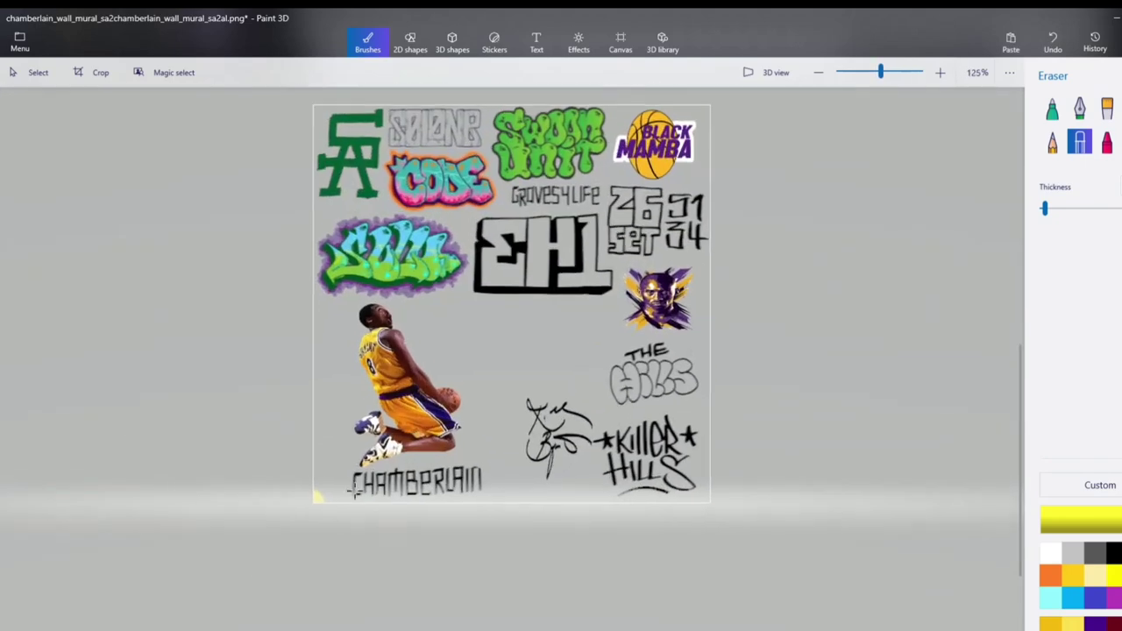
scroll(248, 541, "up", 4)
scroll(187, 518, "up", 2)
mouse_move(240, 403)
left_mouse_down()
mouse_move(220, 436)
mouse_move(232, 507)
mouse_move(316, 524)
left_mouse_up()
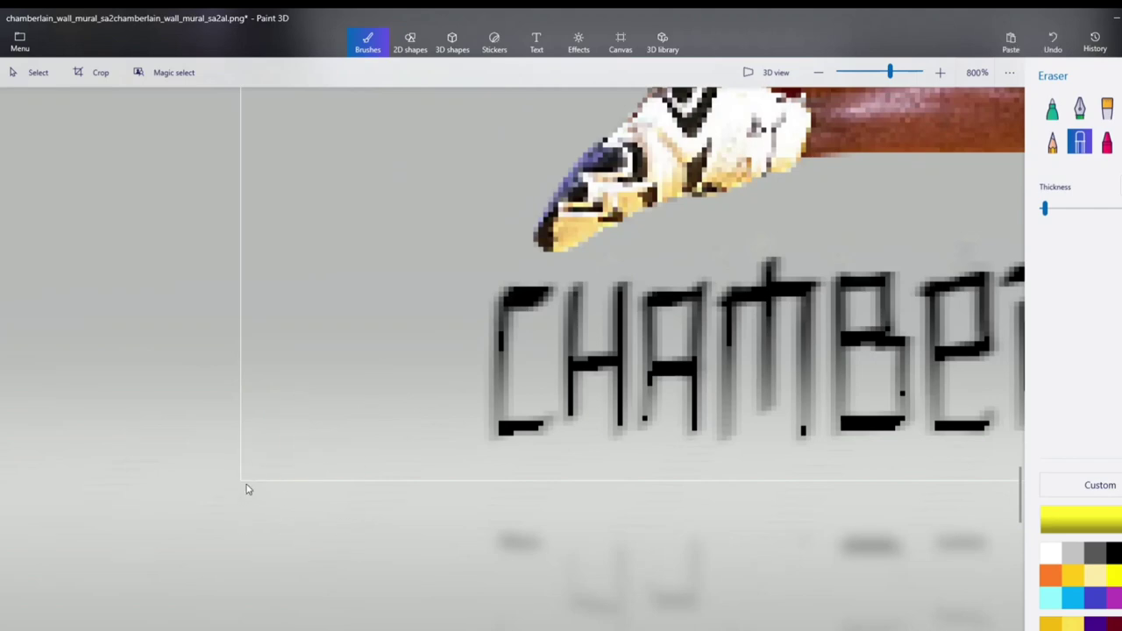
- Save the edited mural over the existing chamberlain_wall_mural_sa2chamberlain_wall_mural_sa2al.png file
scroll(255, 484, "down", 8)
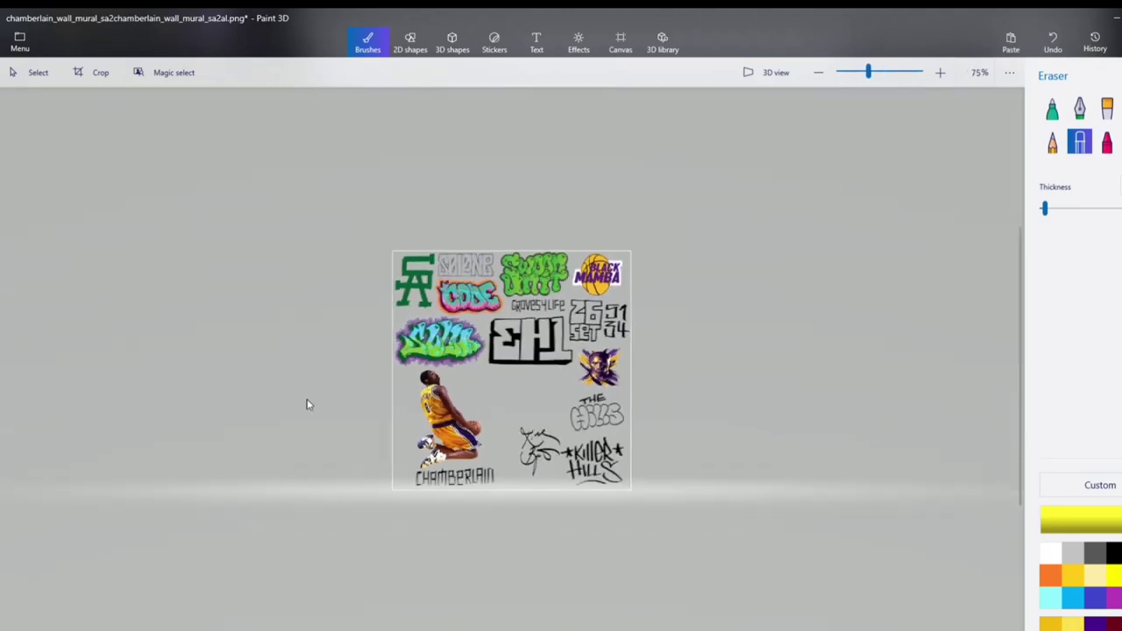
left_click(19, 41)
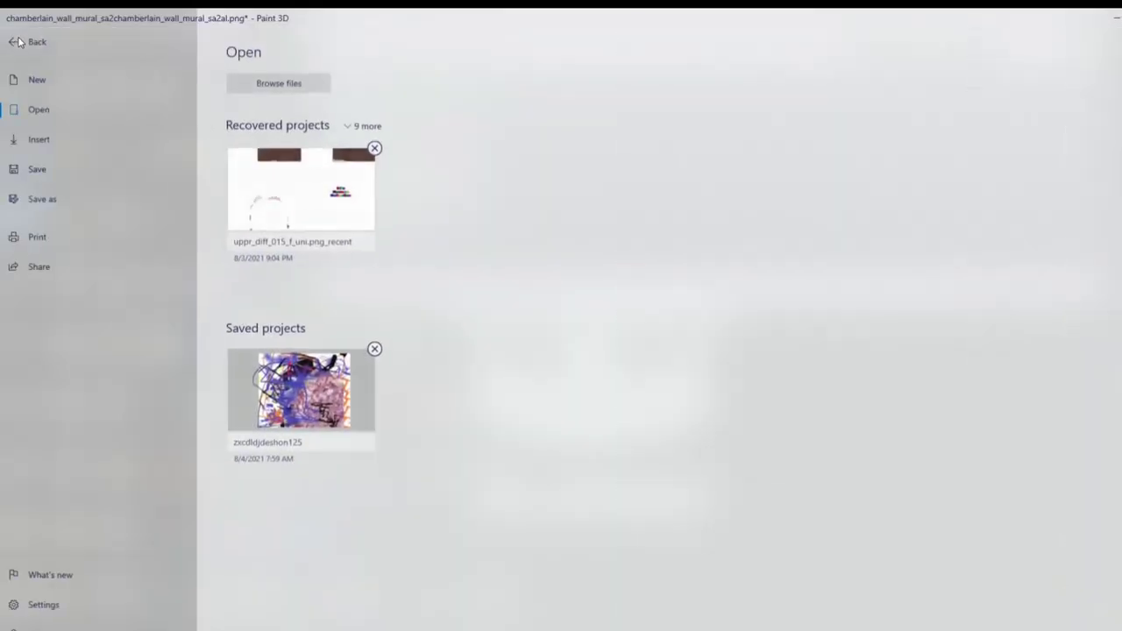
left_click(43, 167)
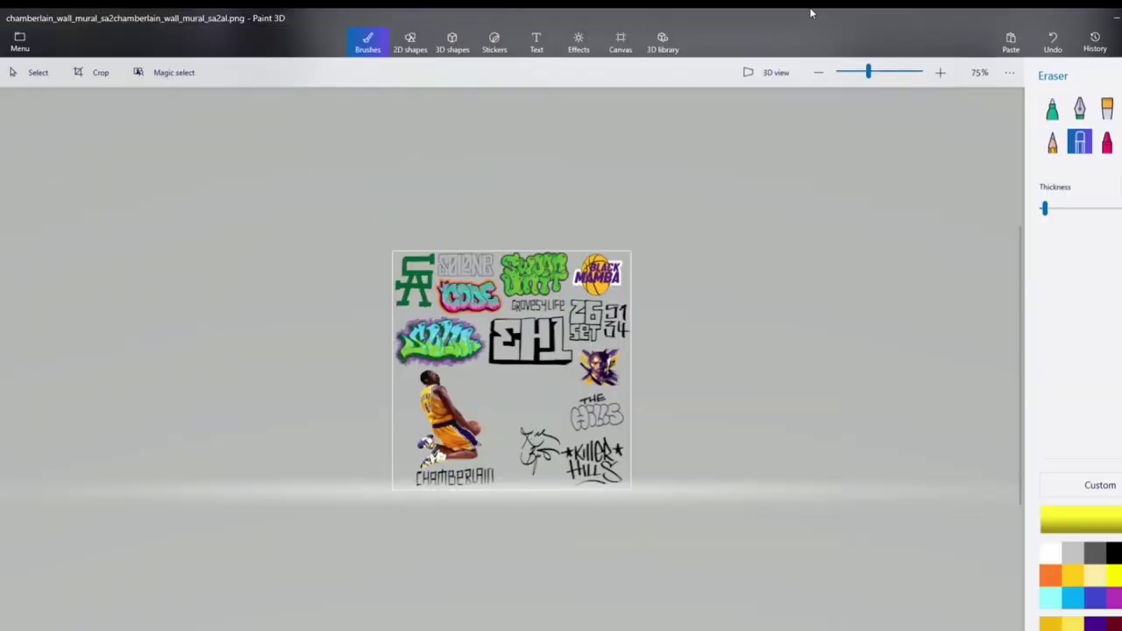
- Switch to the OpenIV texture editor, reopen sc1block11+hi.ytd and start replacing its chamberlain wall mural texture
left_click(1115, 25)
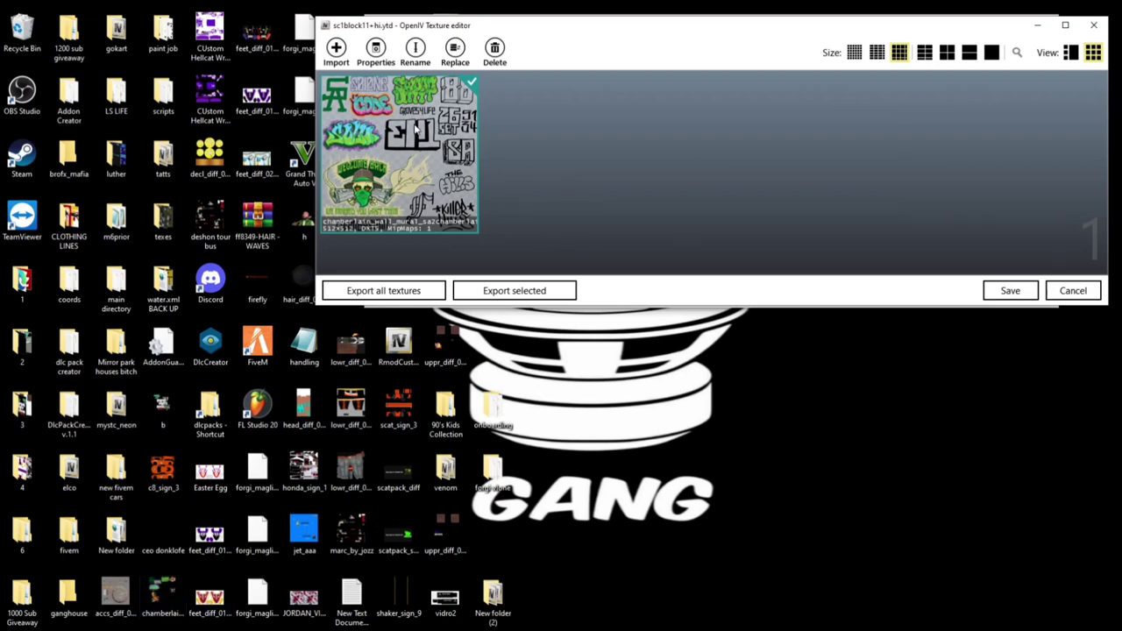
left_click(1073, 291)
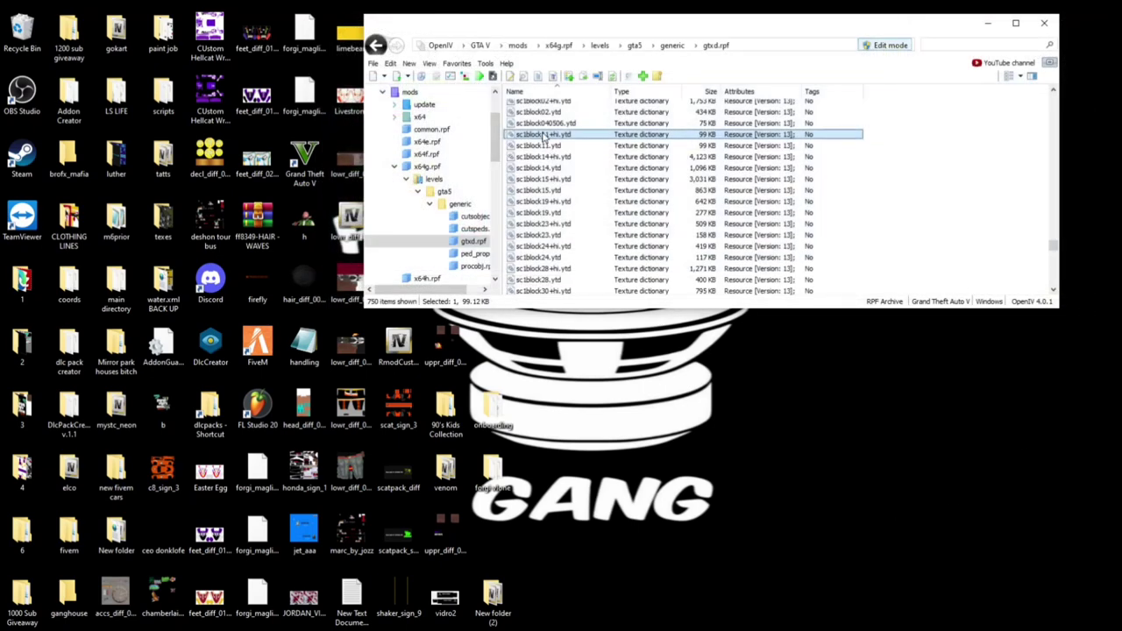
double_click(543, 136)
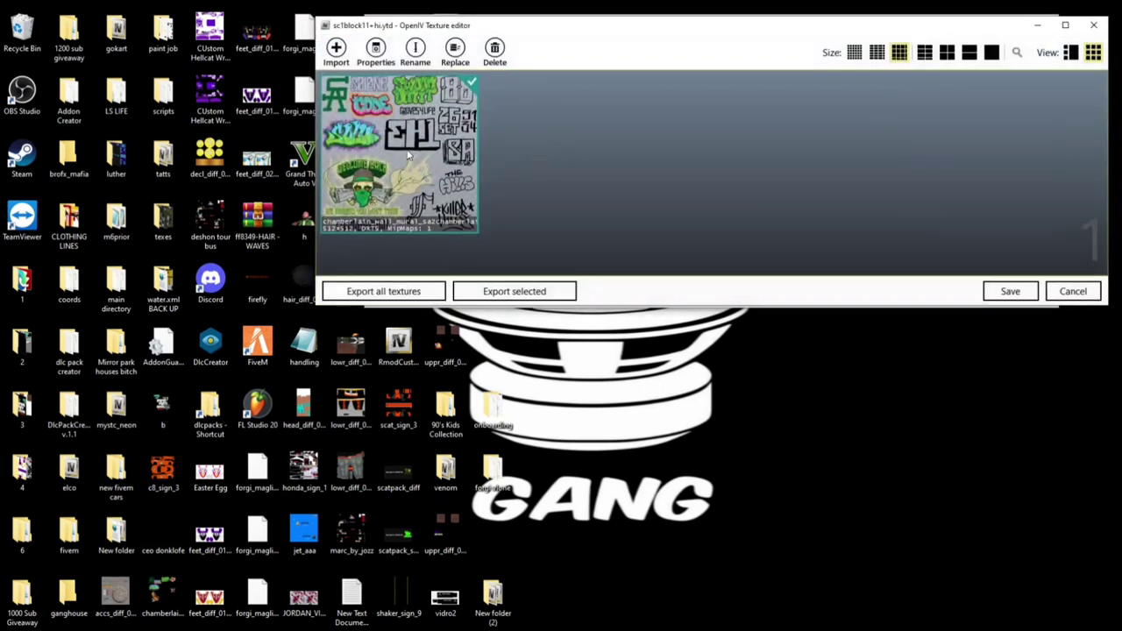
right_click(406, 147)
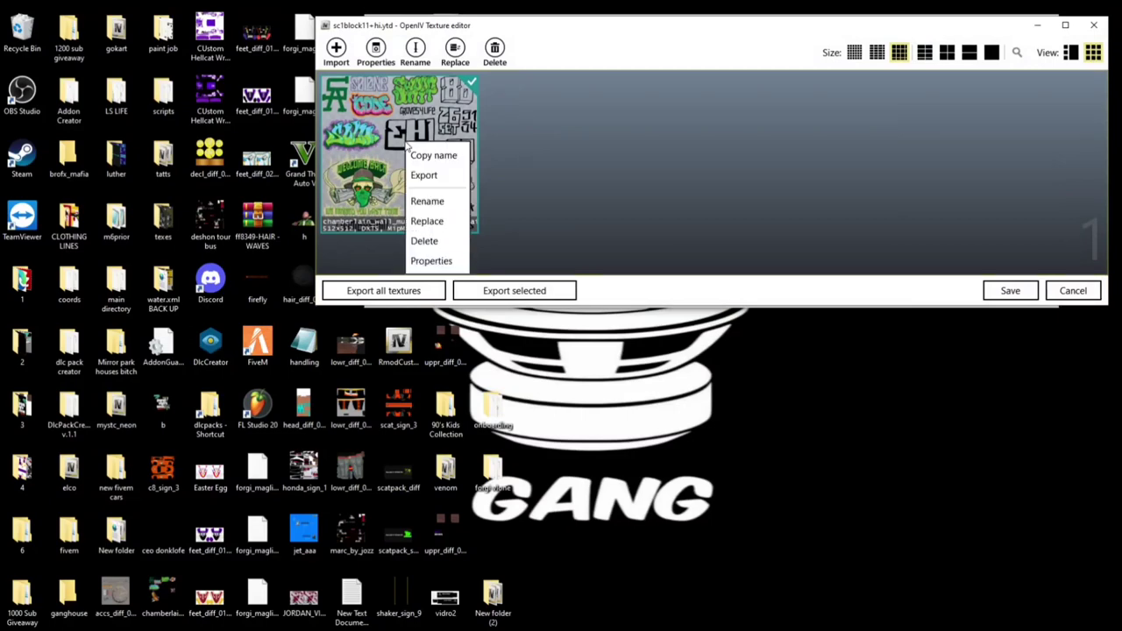
left_click(439, 223)
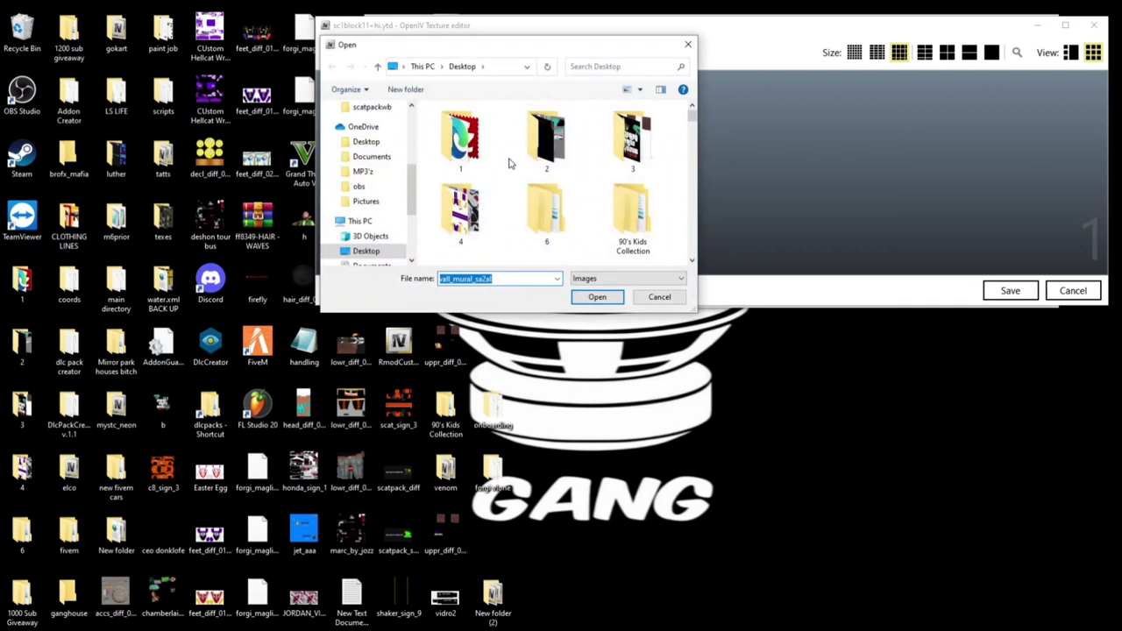
- Try the list and medium-icon layouts while browsing the Desktop for the mural image, and return to large icons
scroll(588, 191, "down", 6)
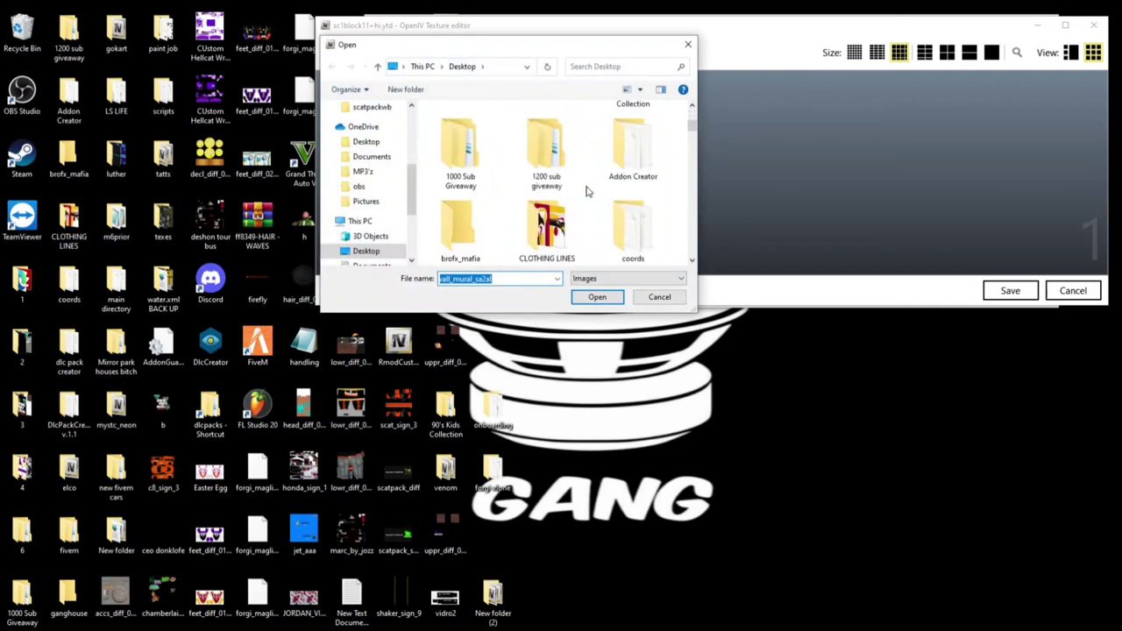
scroll(588, 191, "down", 2)
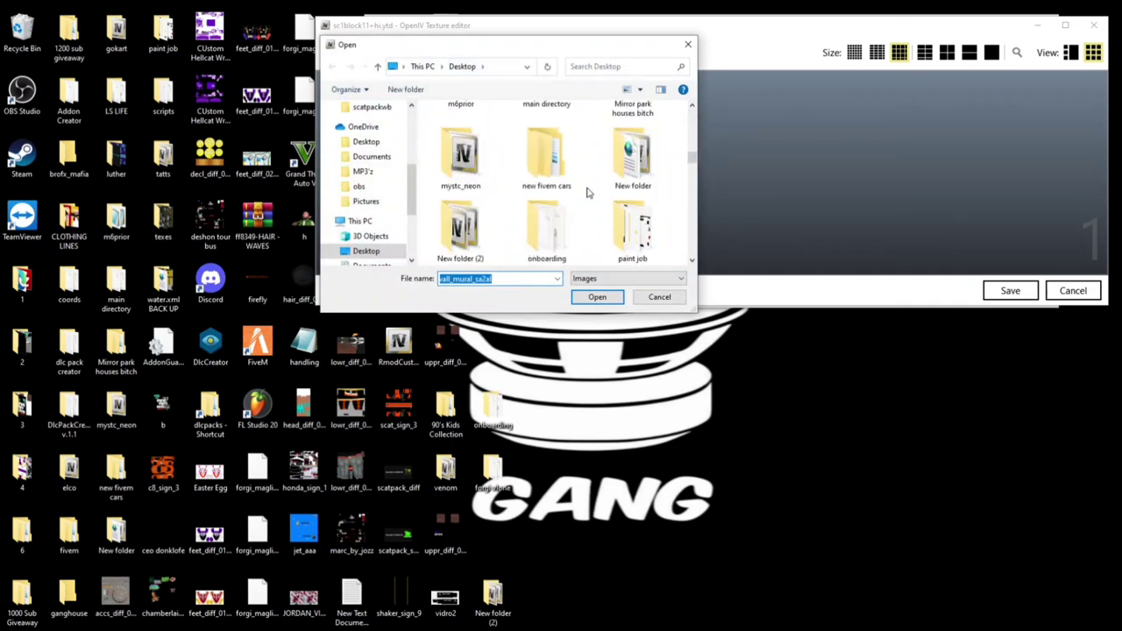
left_click(641, 91)
left_click(680, 154)
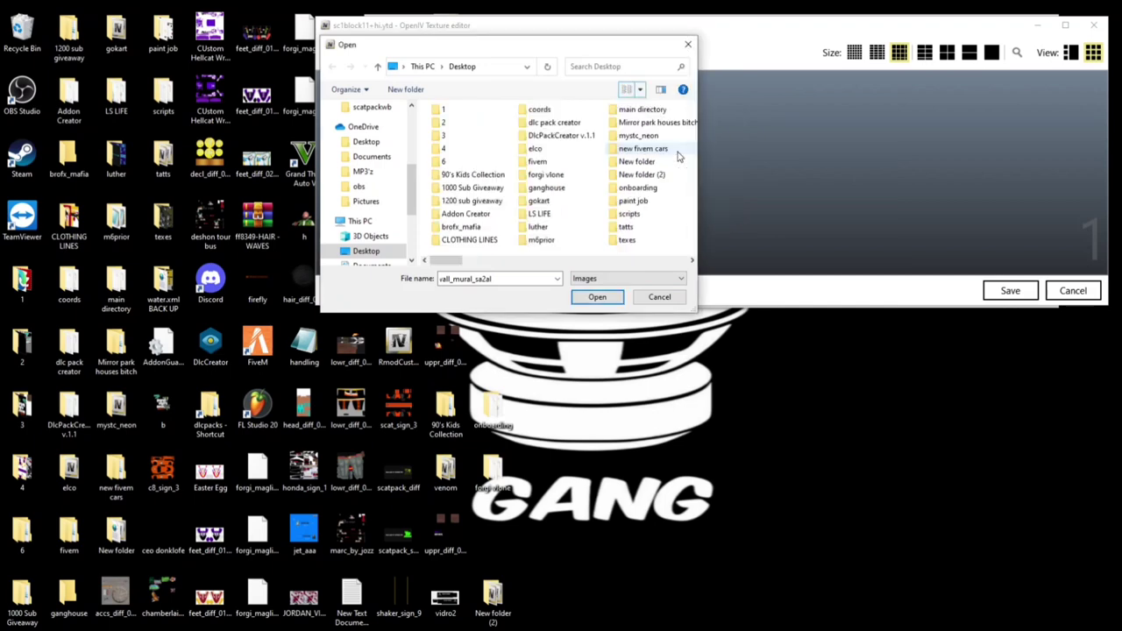
scroll(599, 225, "right", 6)
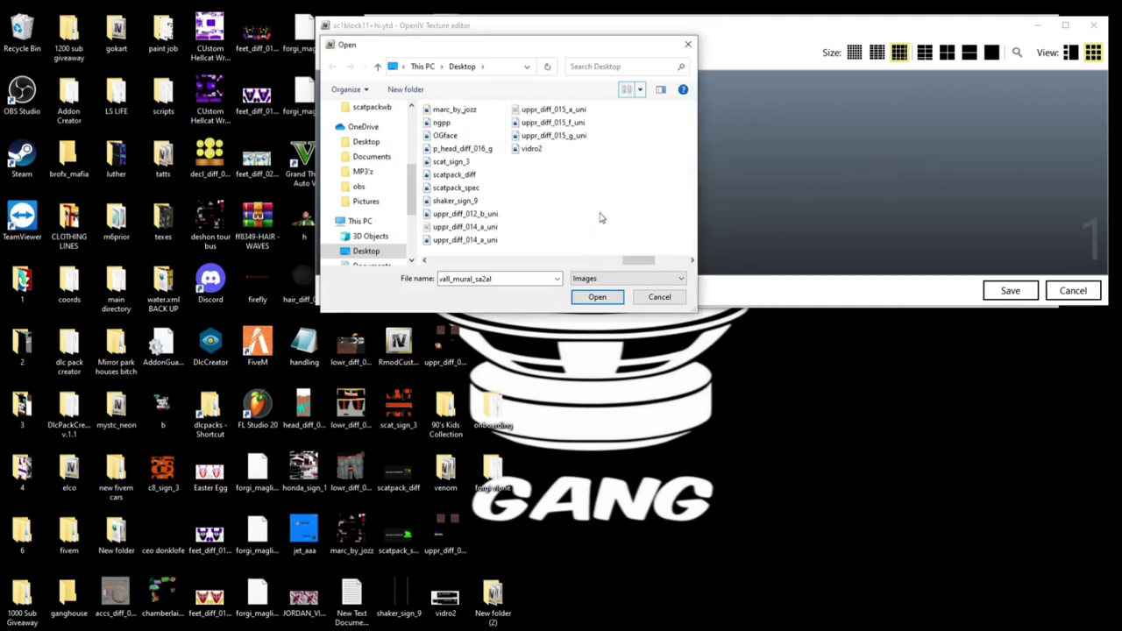
left_click(640, 91)
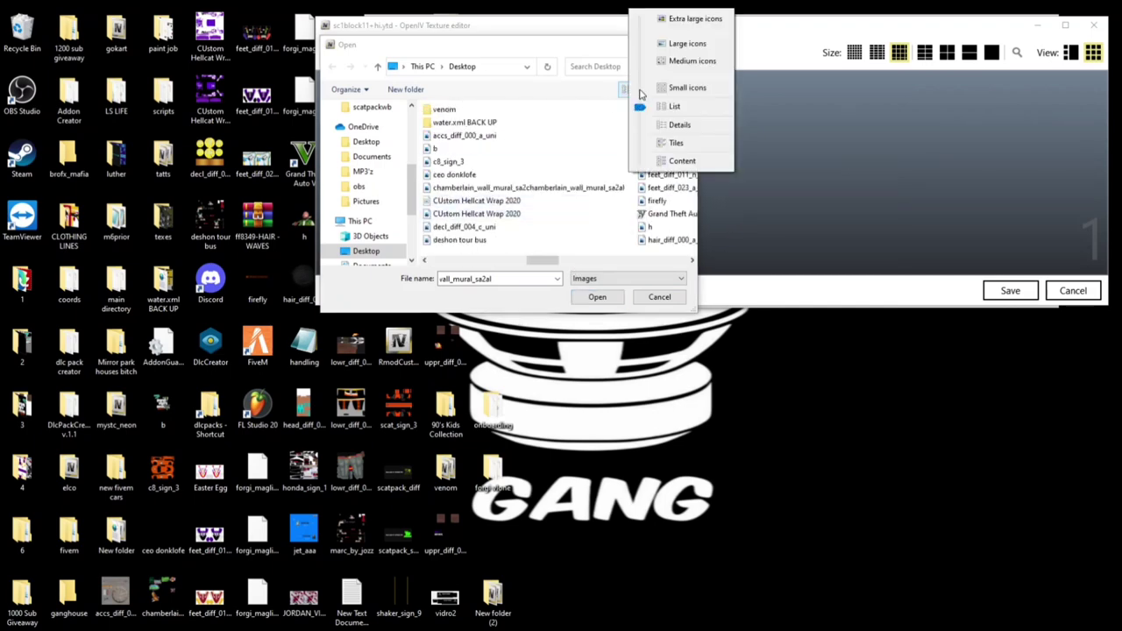
left_click(679, 62)
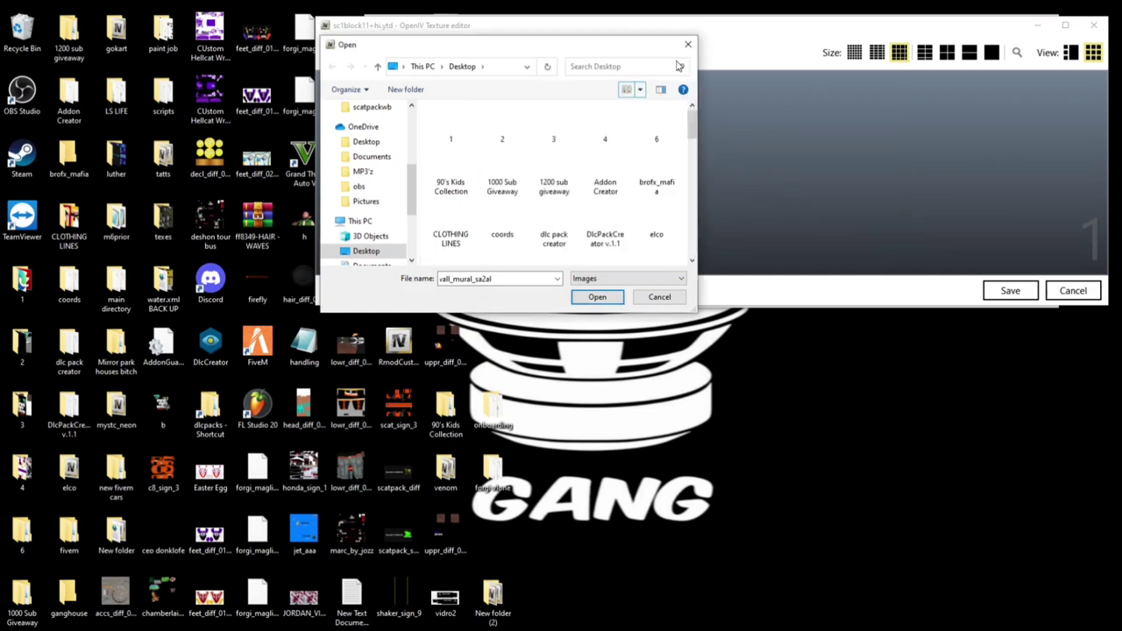
left_click(640, 91)
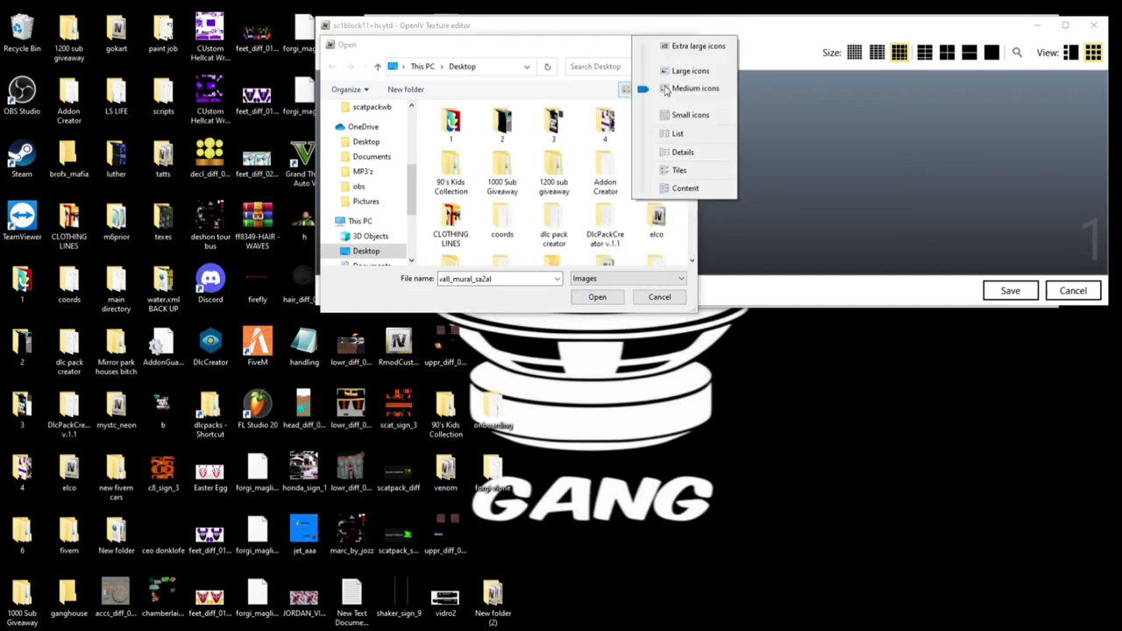
left_click(680, 76)
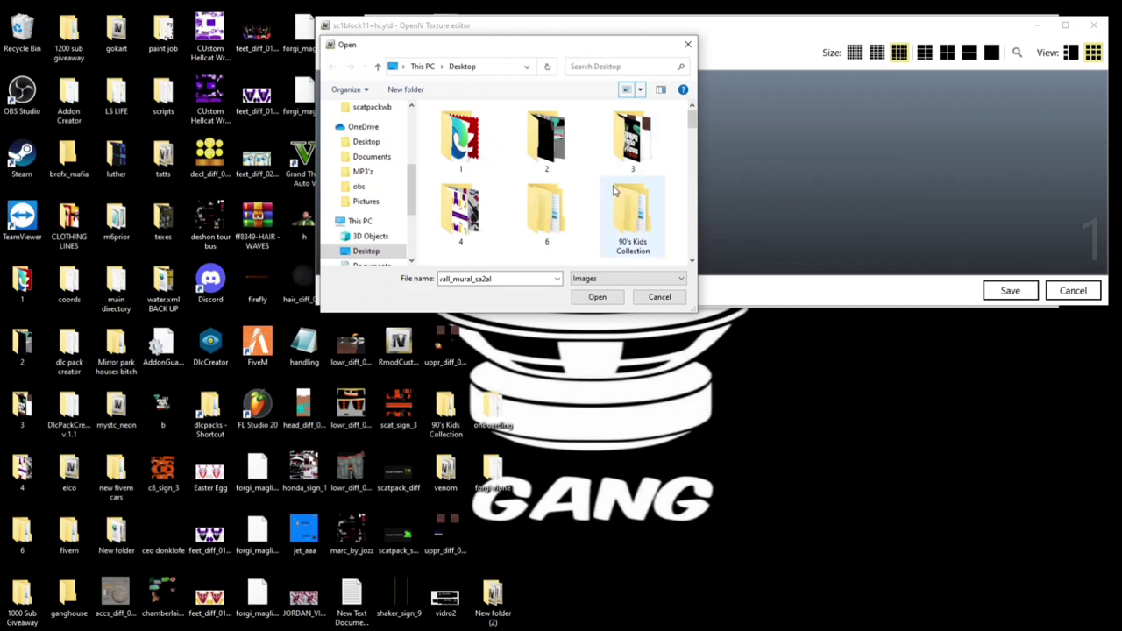
- Load the edited chamberlain_wall_mural_sa2chamberlain_wall_mural_sa2al image from the Desktop as the replacement texture and save sc1block11+hi.ytd
scroll(618, 193, "down", 6)
scroll(619, 192, "down", 3)
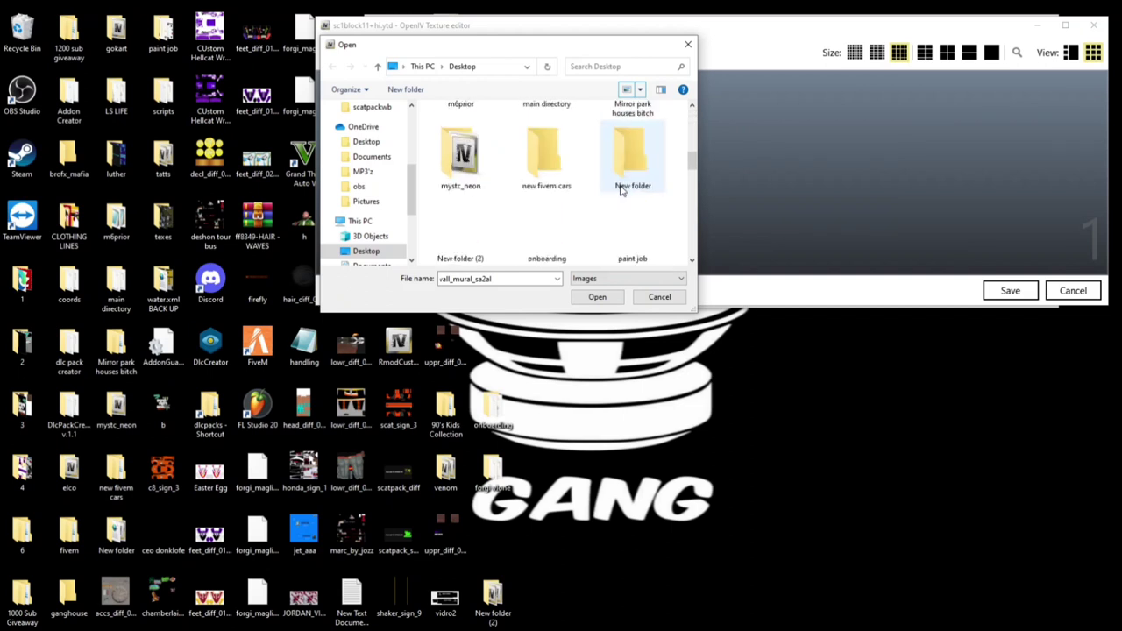
scroll(621, 191, "down", 8)
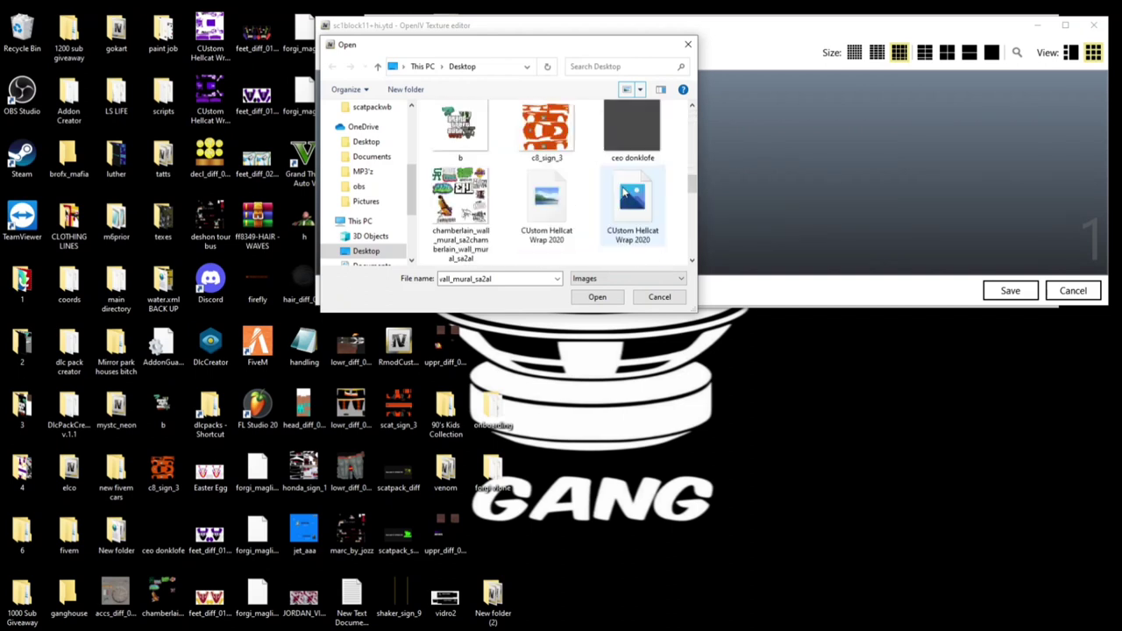
scroll(623, 192, "down", 2)
scroll(623, 192, "up", 1)
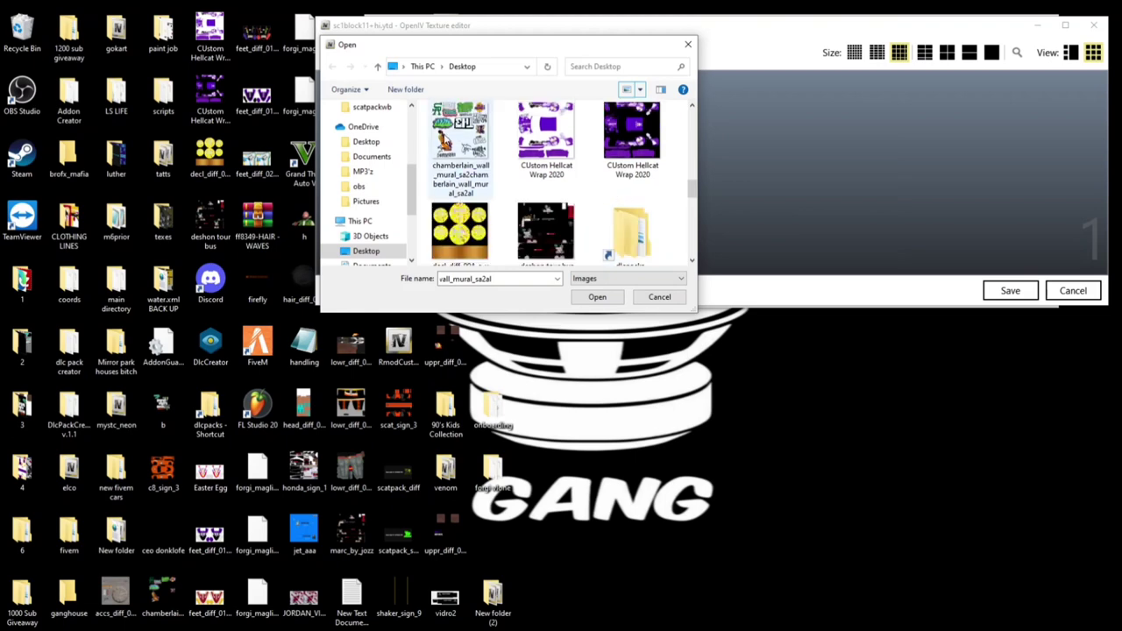
left_click(449, 137)
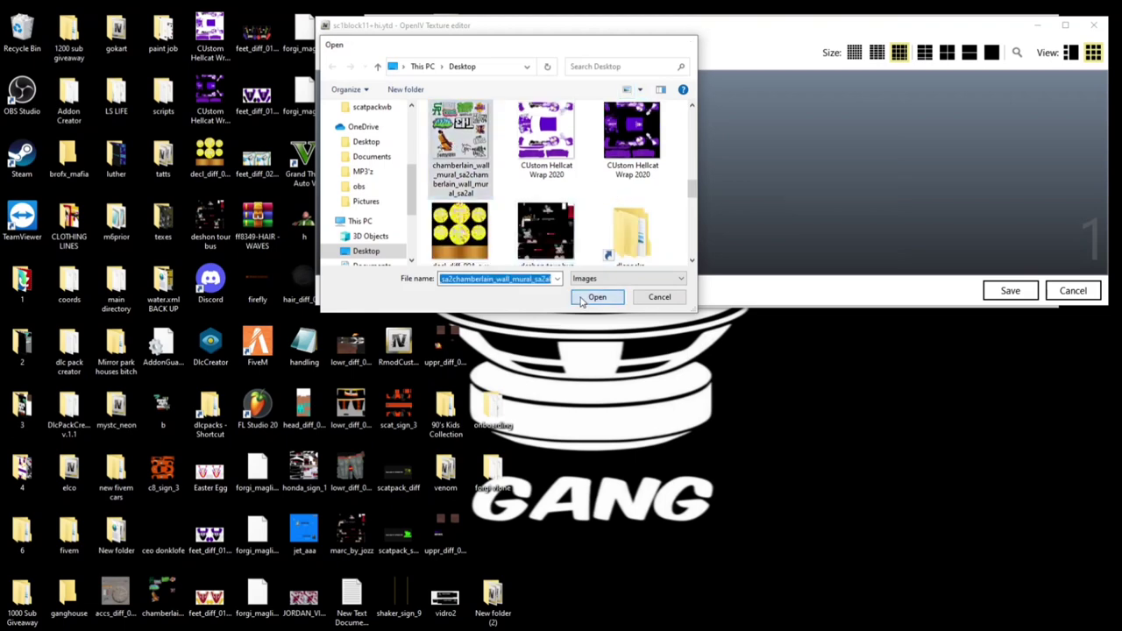
left_click(596, 296)
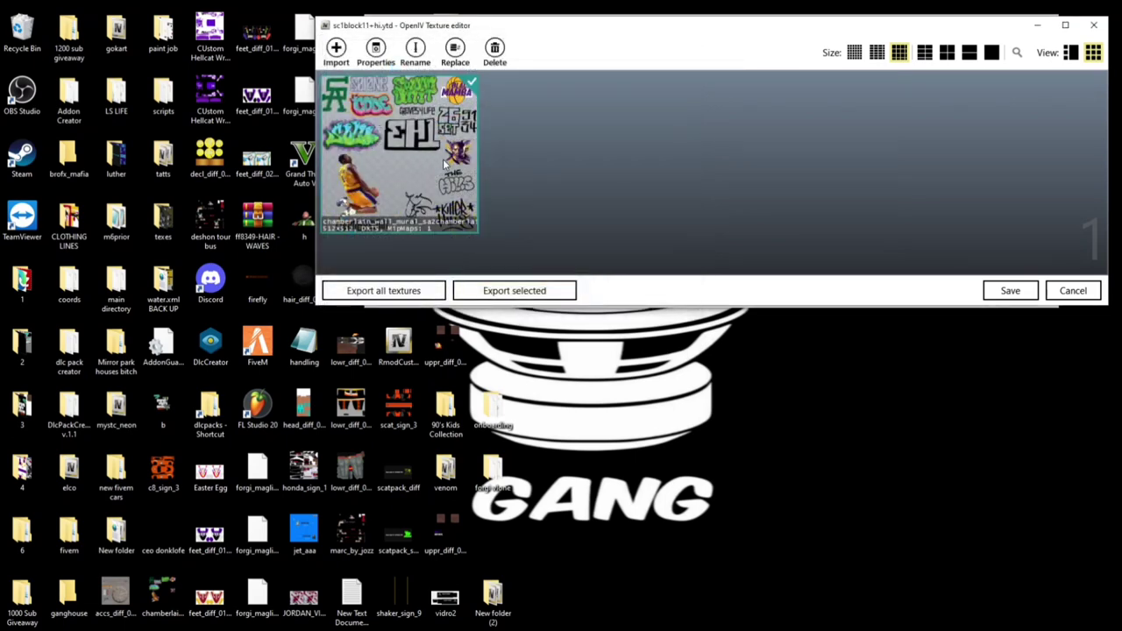
left_click(1010, 290)
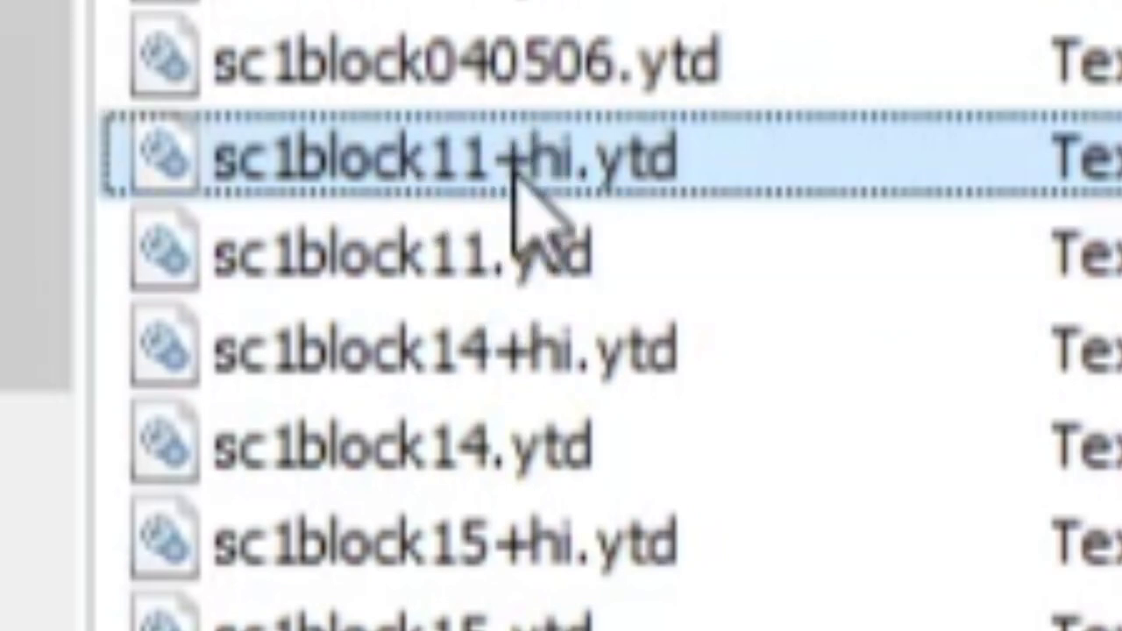
- Replace the mural texture in sc1block11.ytd with the edited chamberlain_wall_mural_sa2chamberlain_wall_mural_sa2al image and save the dictionary
double_click(419, 265)
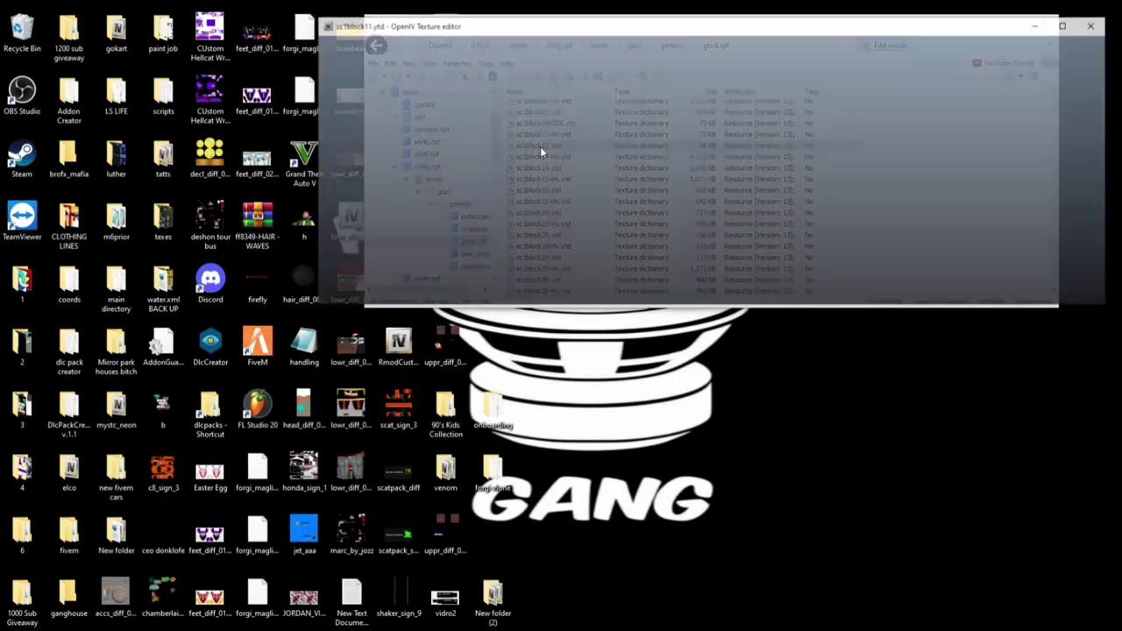
right_click(378, 143)
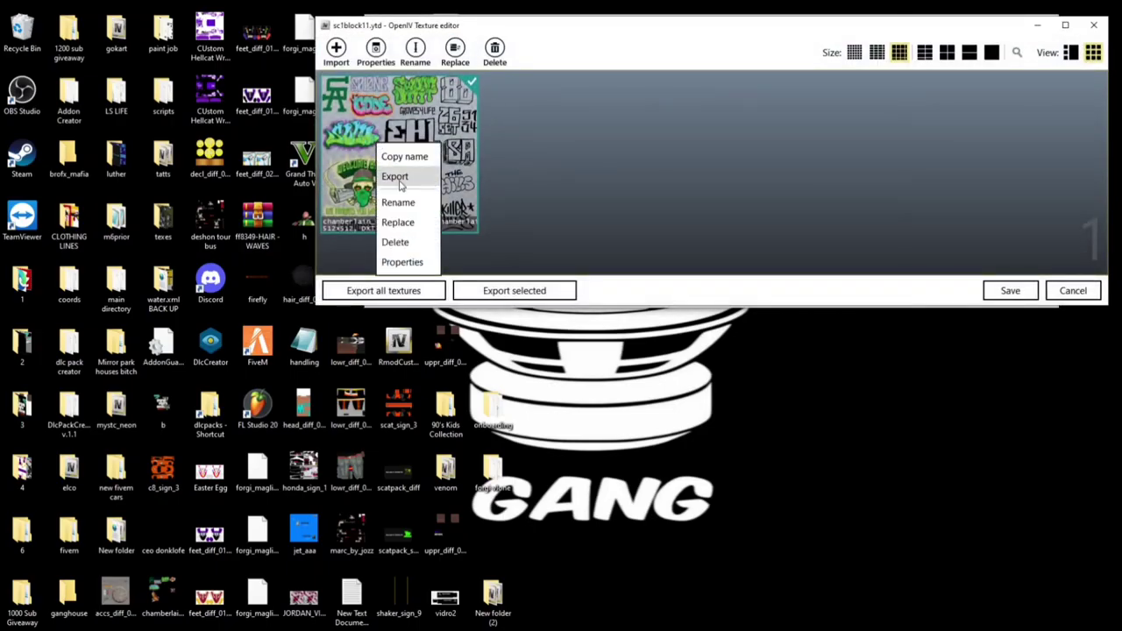
left_click(398, 223)
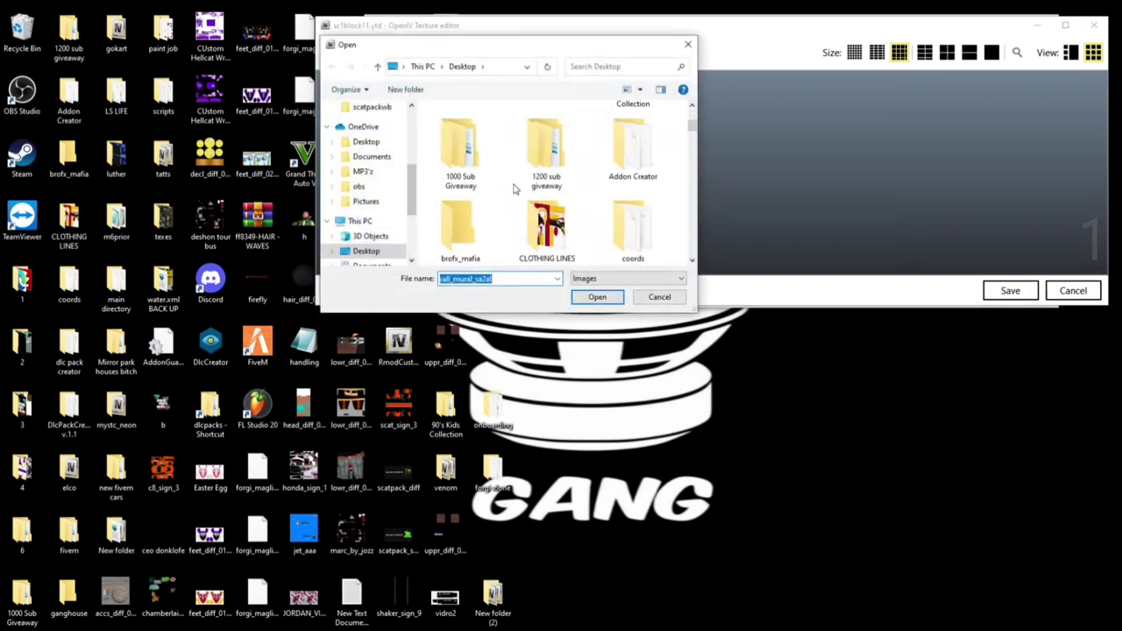
scroll(507, 201, "down", 2)
scroll(507, 202, "down", 6)
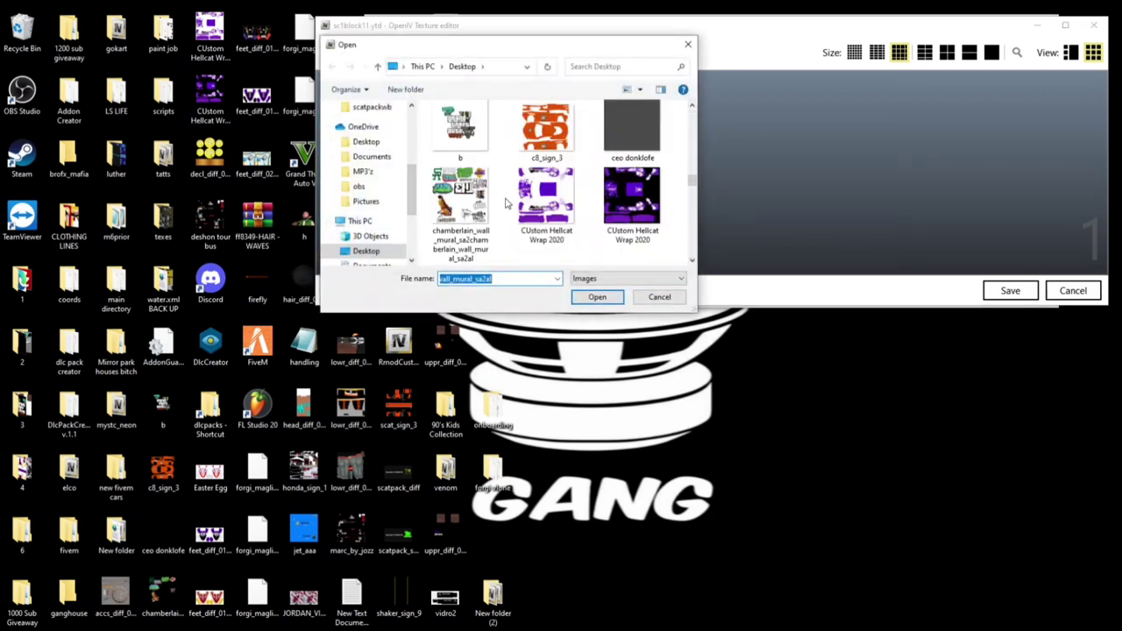
left_click(451, 198)
left_click(582, 298)
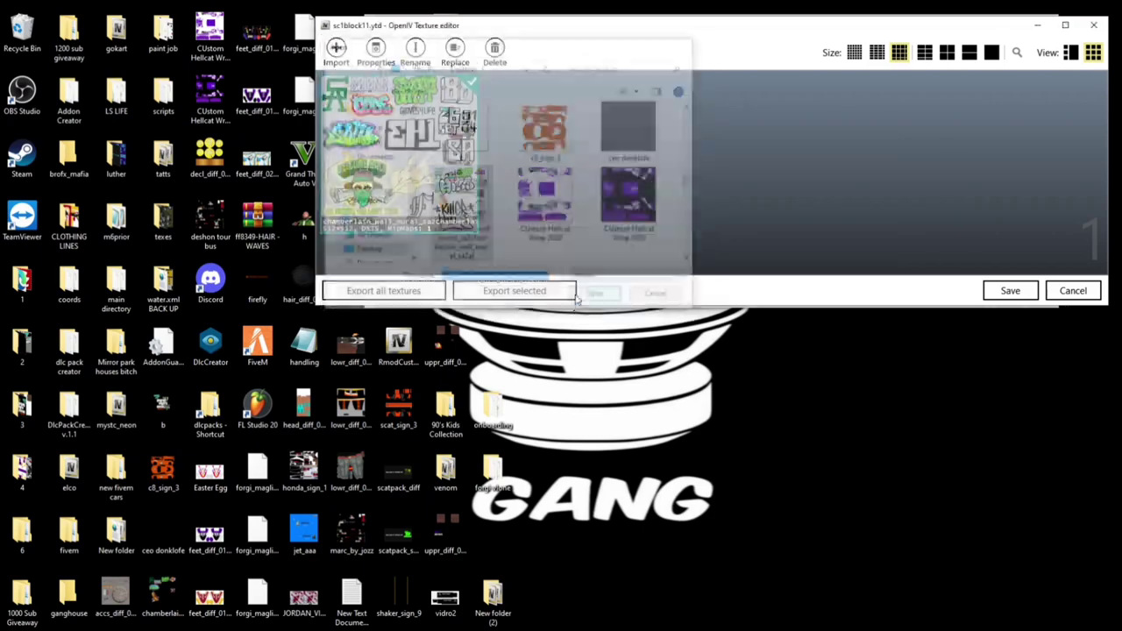
left_click(1009, 290)
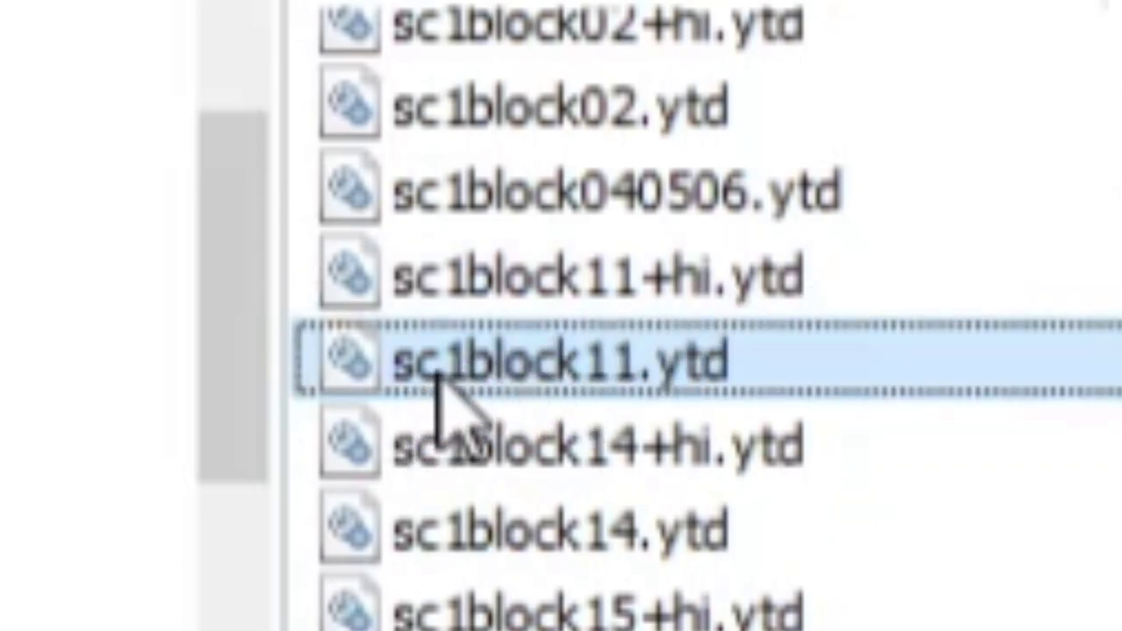
- Reopen sc1block11+hi.ytd and sc1block11.ytd to check their mural textures, close both without changes and minimize OpenIV
left_click(664, 290)
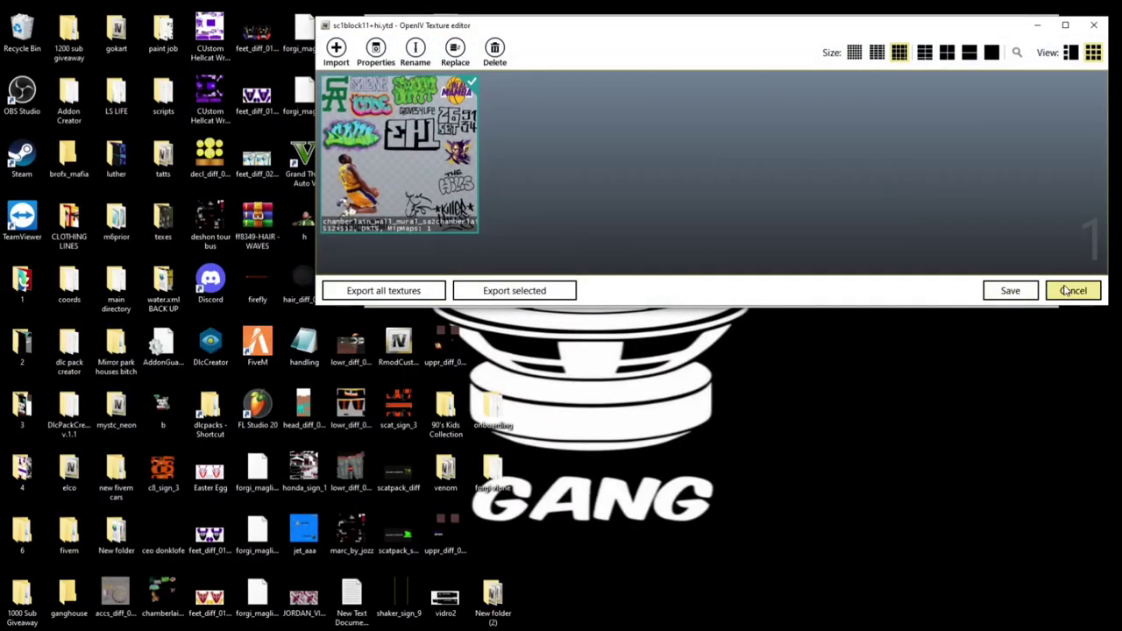
left_click(1069, 294)
double_click(536, 150)
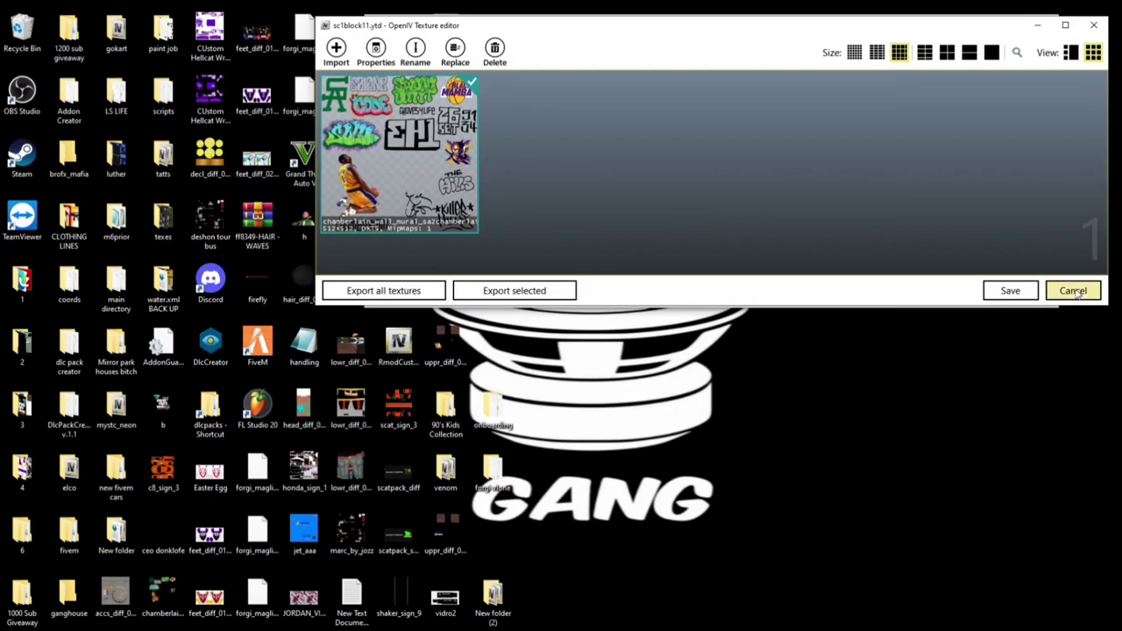
left_click(1071, 292)
left_click(988, 22)
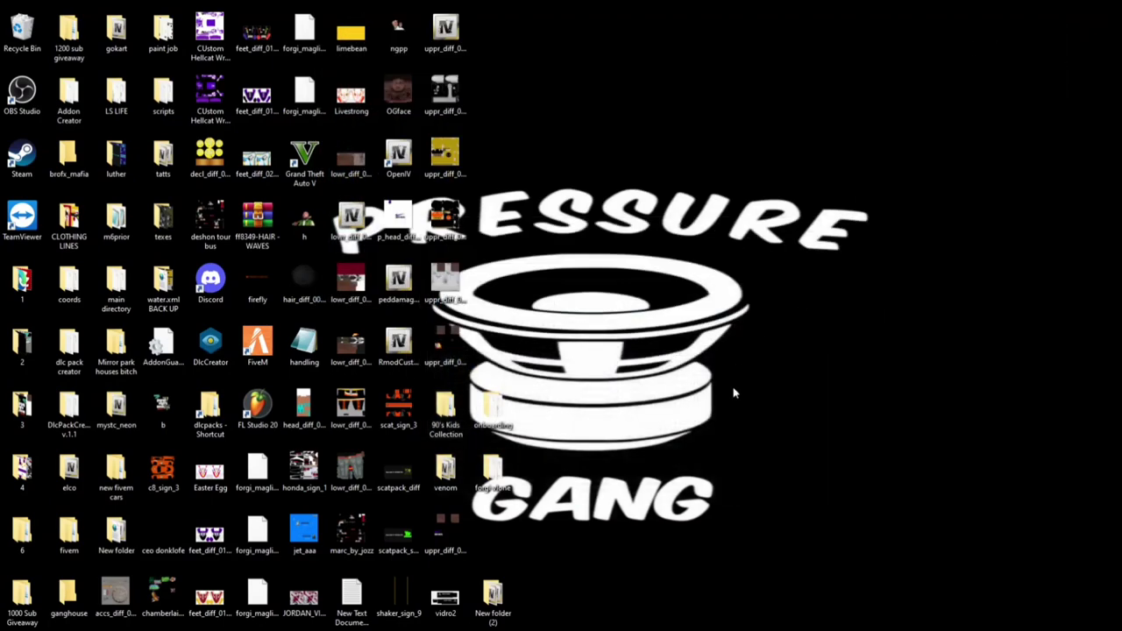